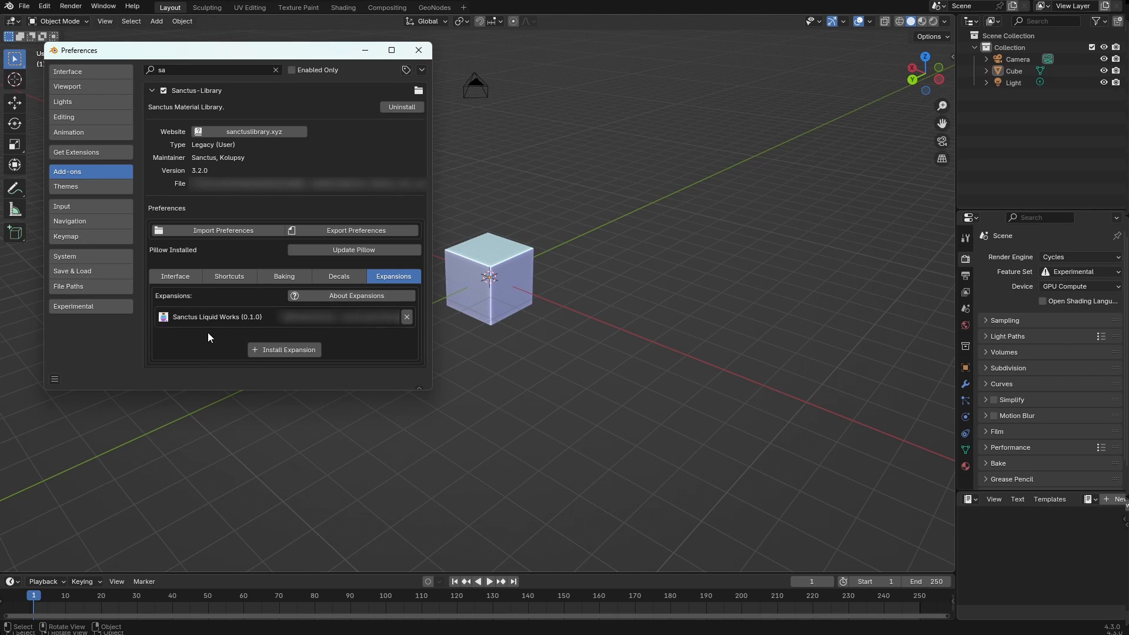
- Open the Sanctus Library panel and browse the materials in the Liquid Works category
key(n)
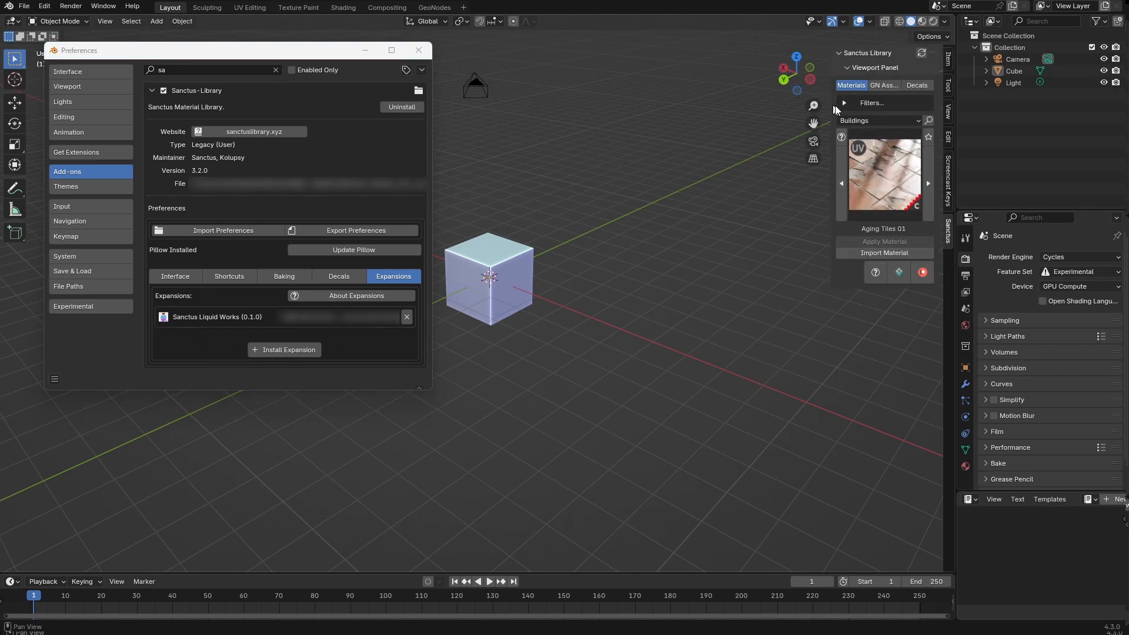
drag(832, 120, 822, 116)
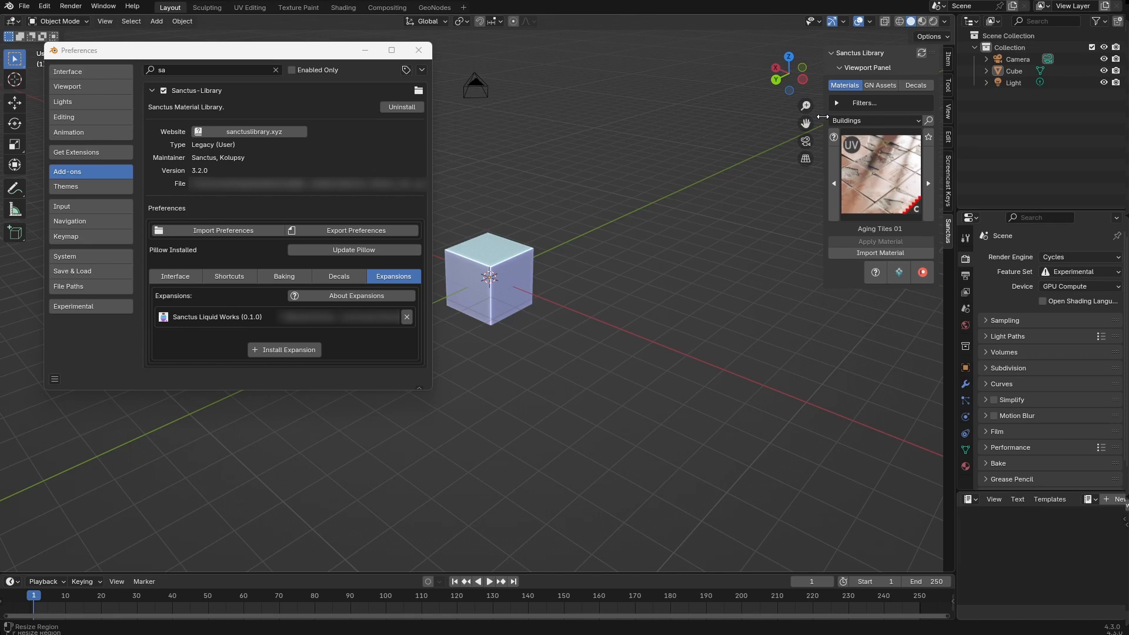
click(857, 124)
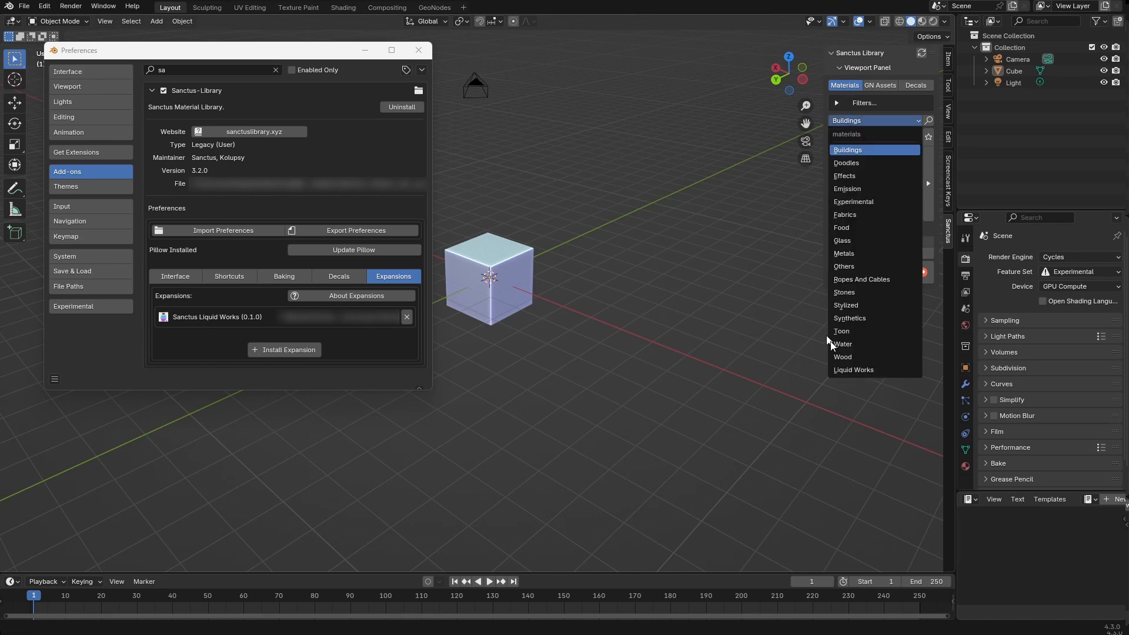
click(862, 370)
click(879, 179)
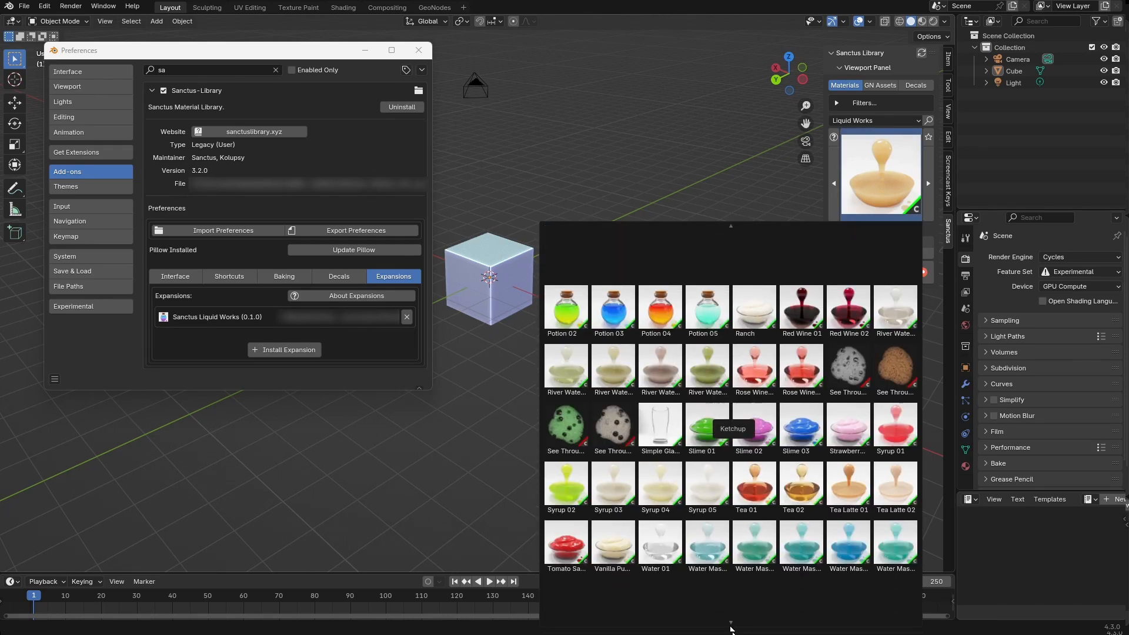
- Browse the geometry nodes assets in the Liquid Works category of the Sanctus Library
click(874, 86)
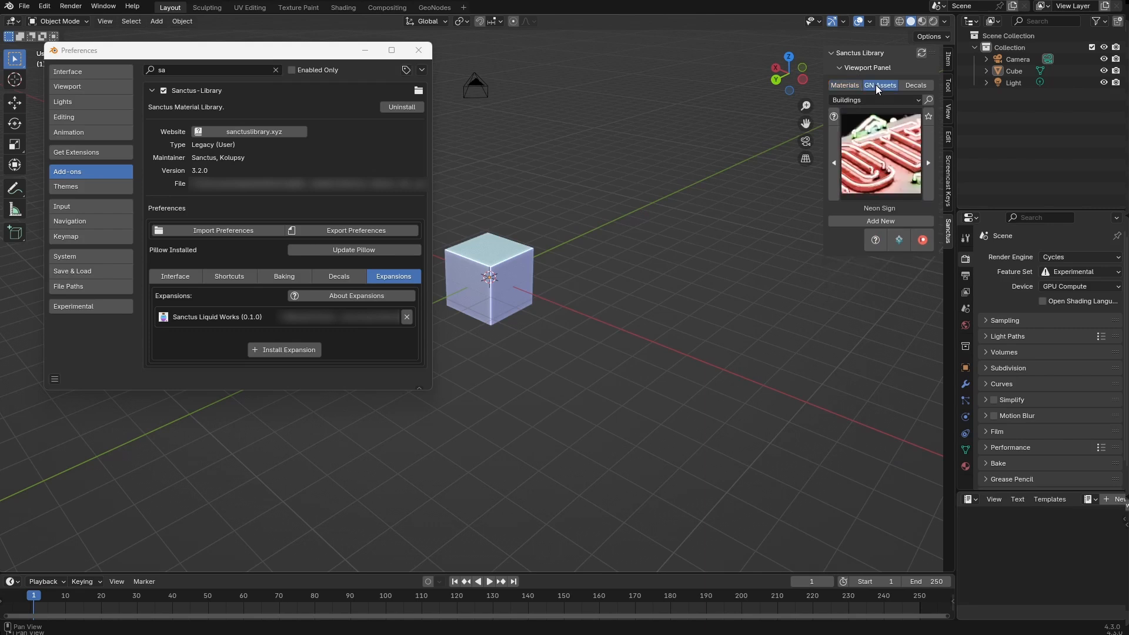
click(866, 100)
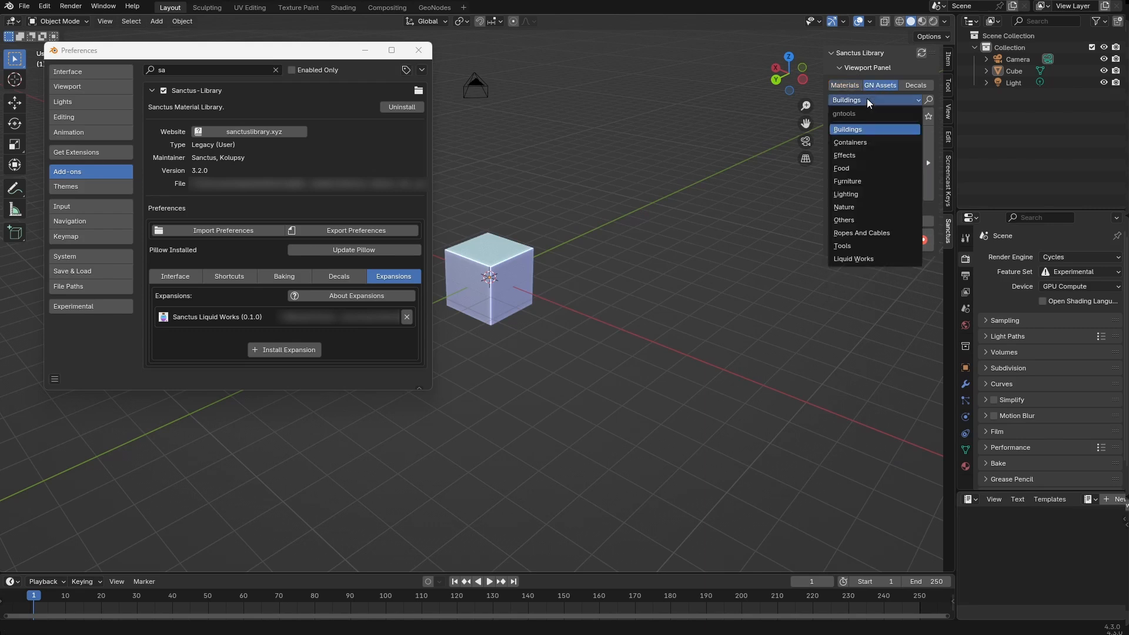
click(863, 261)
click(877, 175)
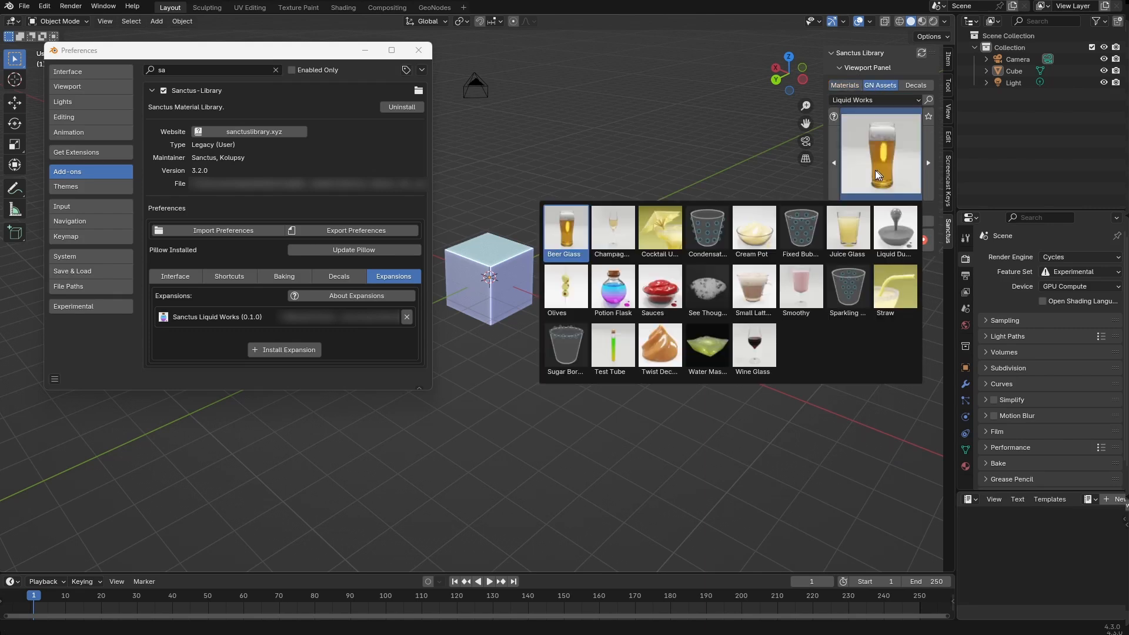
click(877, 174)
click(879, 168)
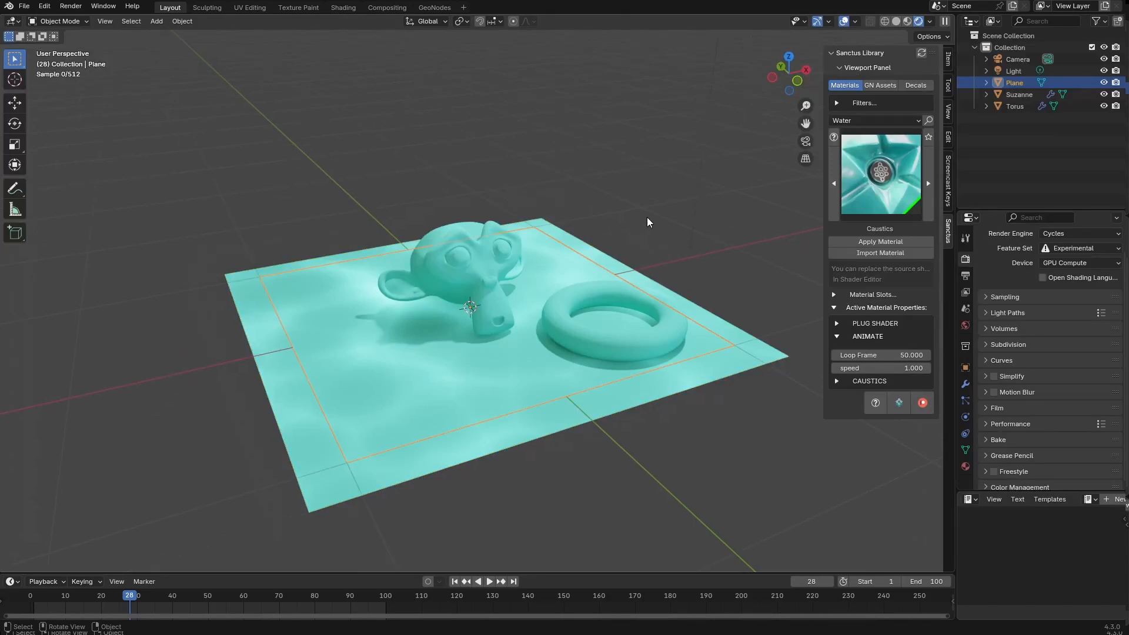
- Set the scene's end frame to 50 and play the caustics animation on the plane
middle_drag(650, 219, 723, 362)
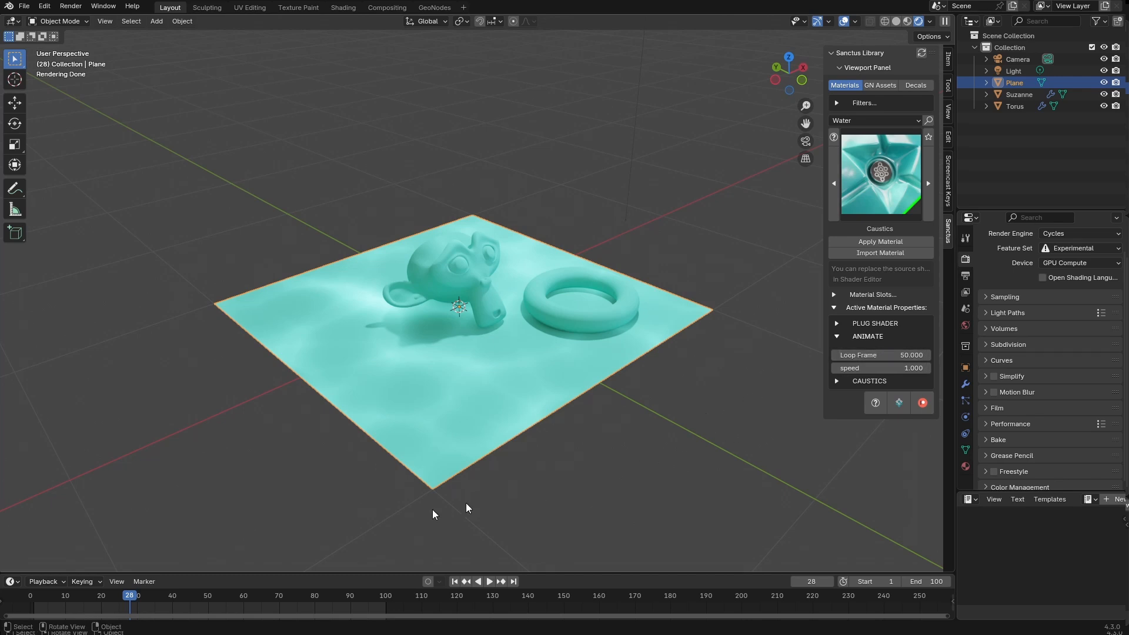
click(928, 582)
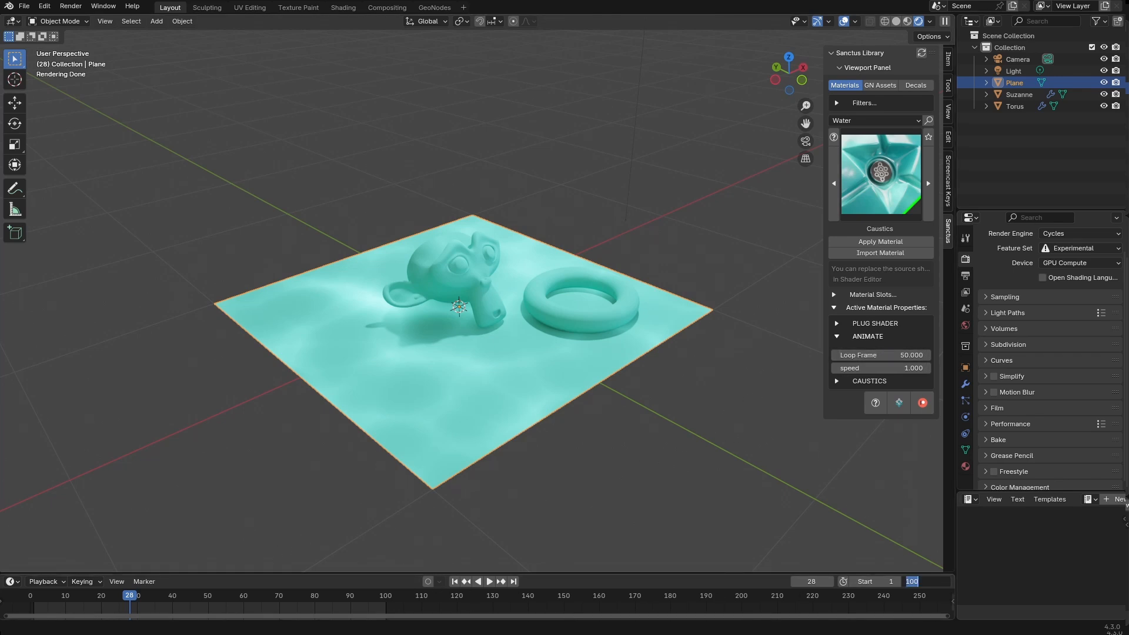
text(50)
key(Return)
key(space)
middle_drag(577, 436, 620, 438)
click(622, 438)
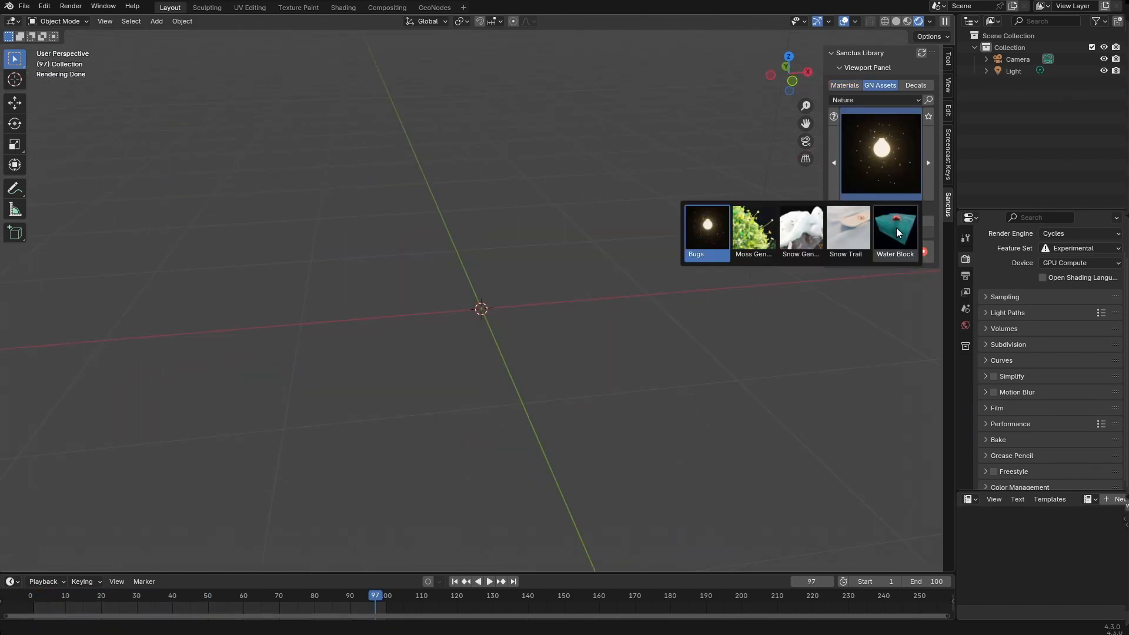
- Add the Water Block geometry nodes asset from the Nature category to the scene
click(896, 232)
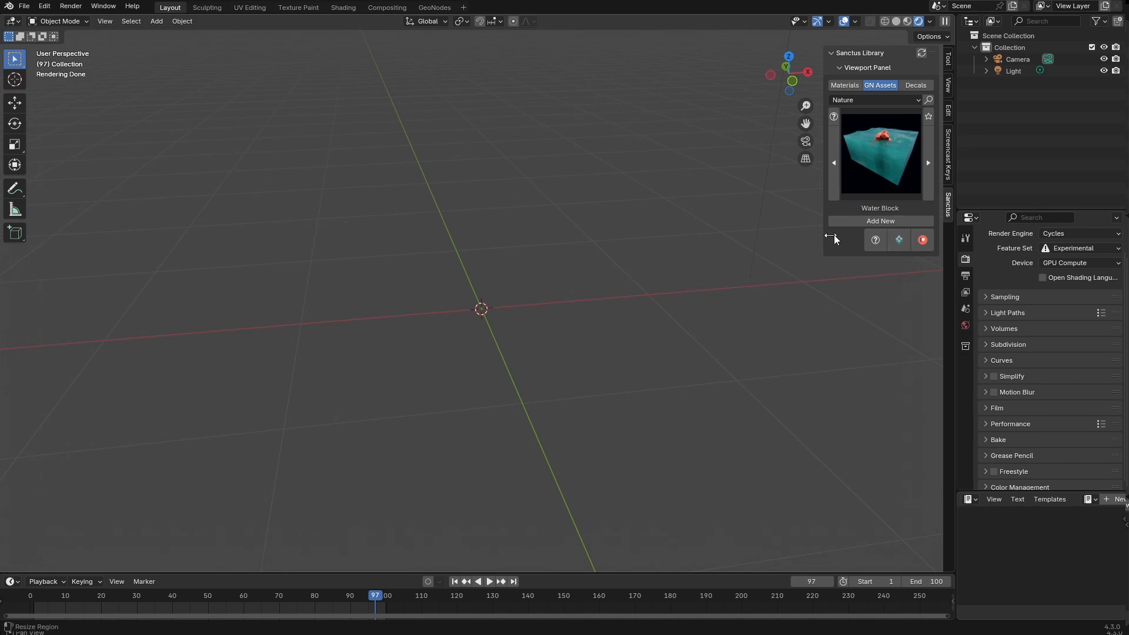
click(866, 223)
scroll(640, 295, down, 7)
middle_drag(570, 267, 613, 272)
scroll(613, 273, up, 2)
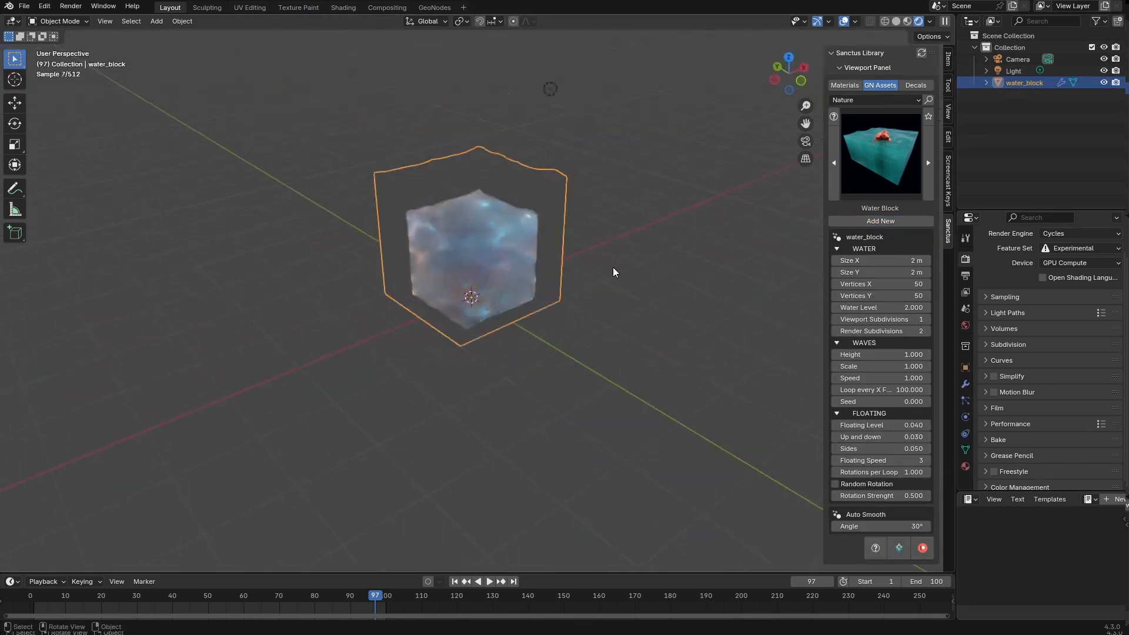
scroll(518, 253, up, 2)
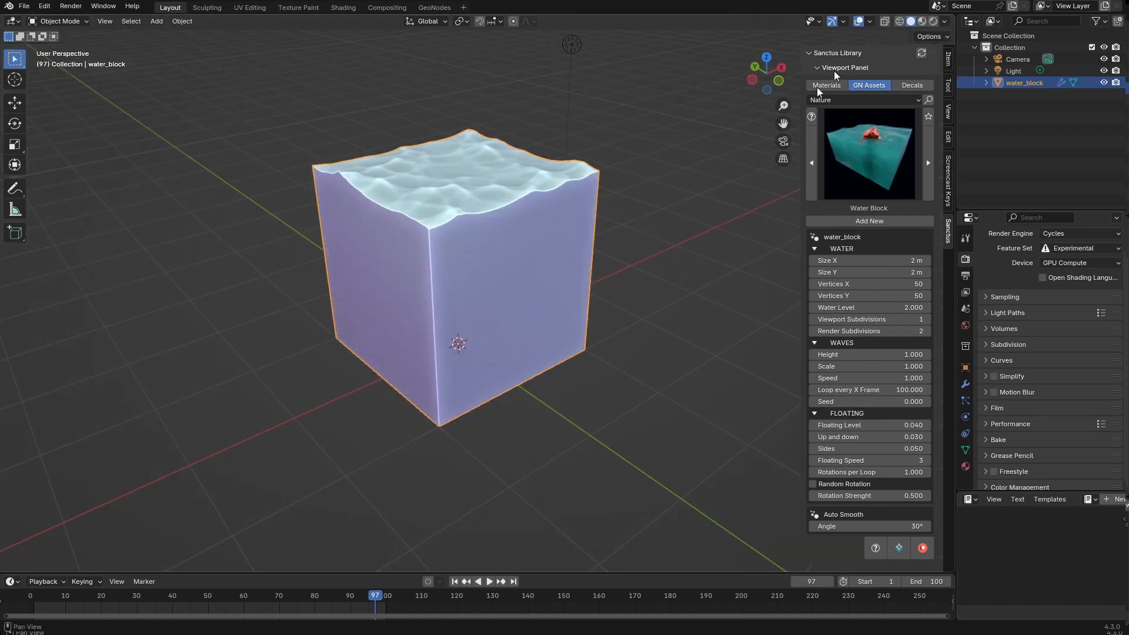
- Set both the water block's wave loop length and the scene's end frame to 50, and play the loop
key(space)
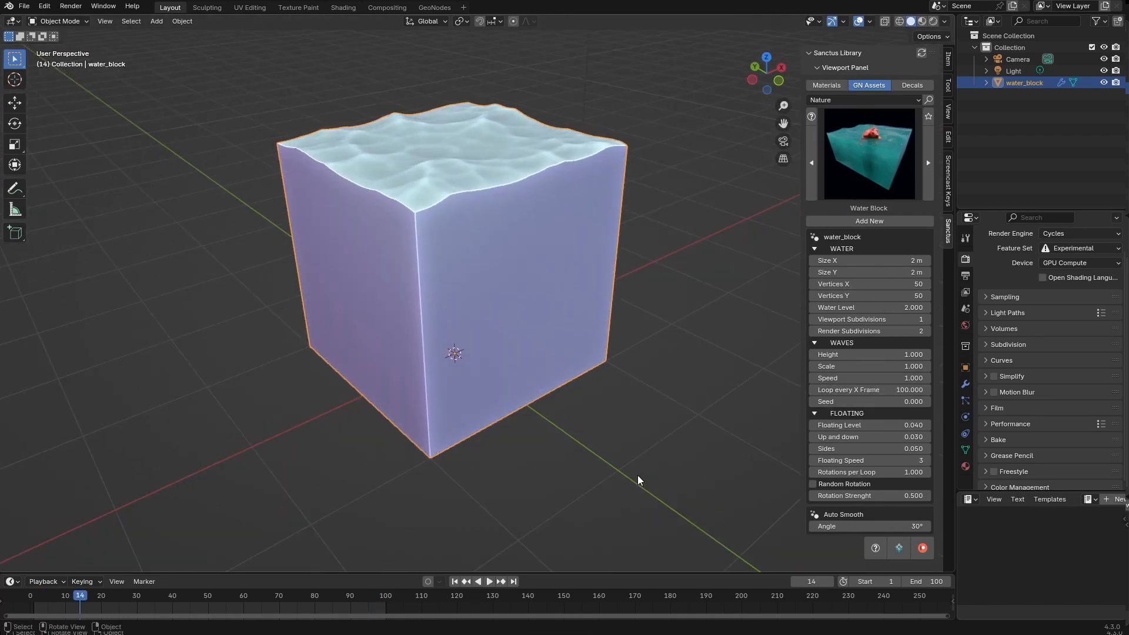
click(884, 391)
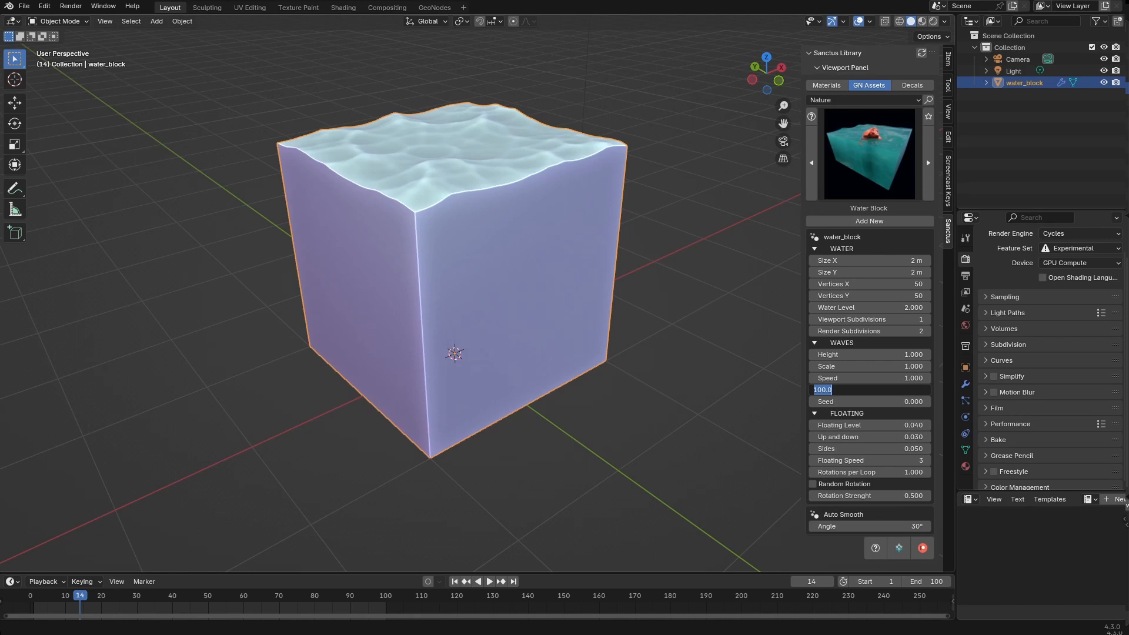
key(Return)
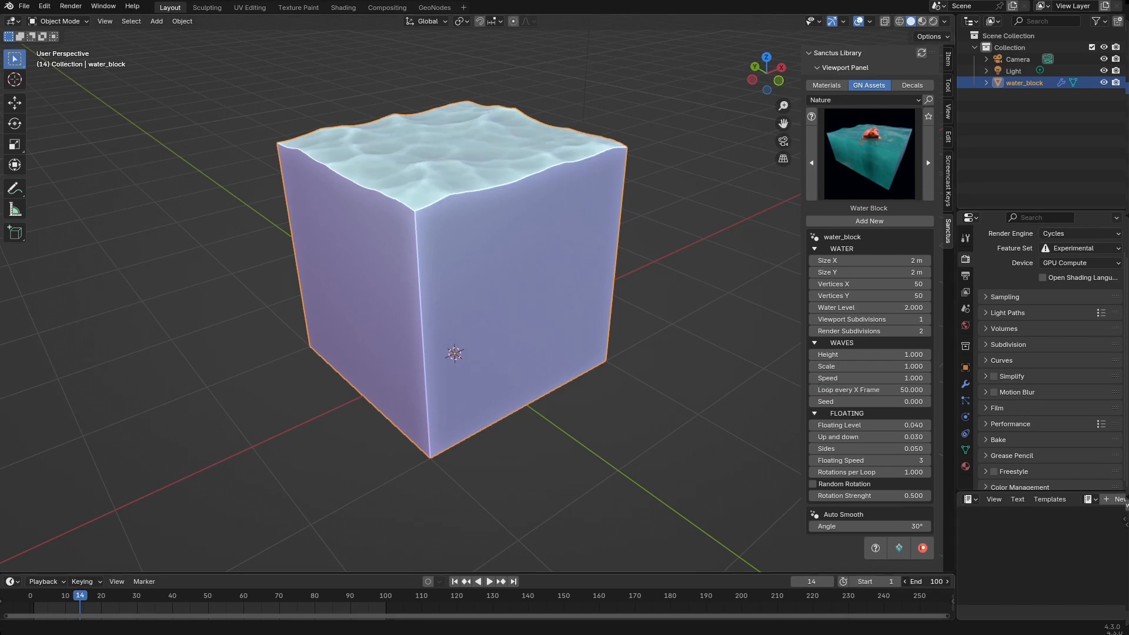
text(50)
key(Return)
key(space)
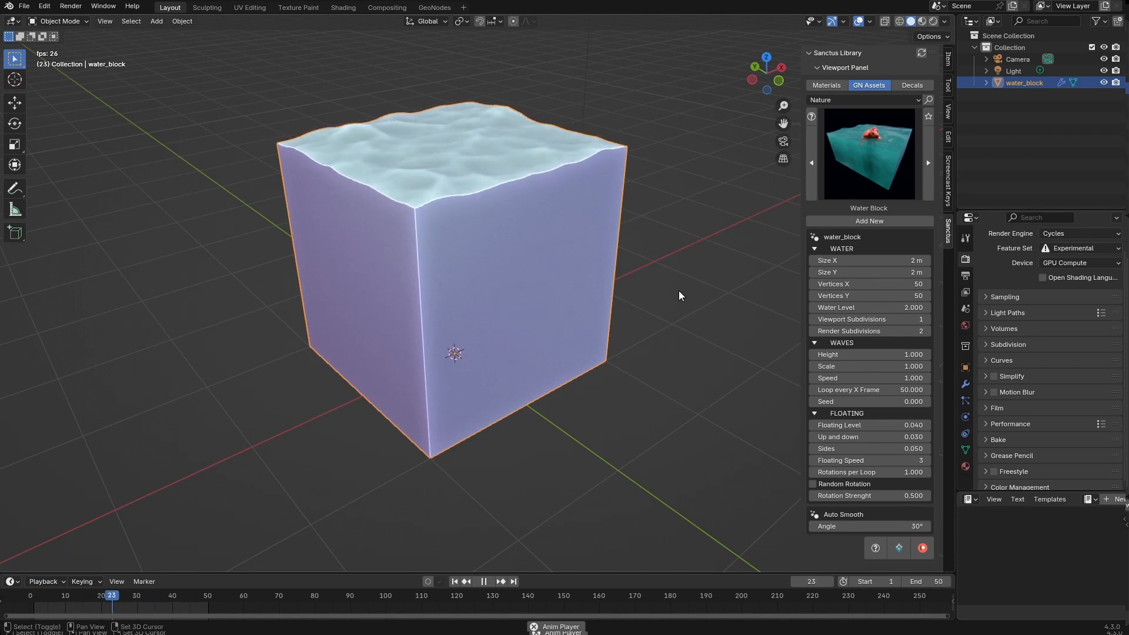
key(space)
- Add a small monkey mesh and move it into a new collection named t
key(shift+a)
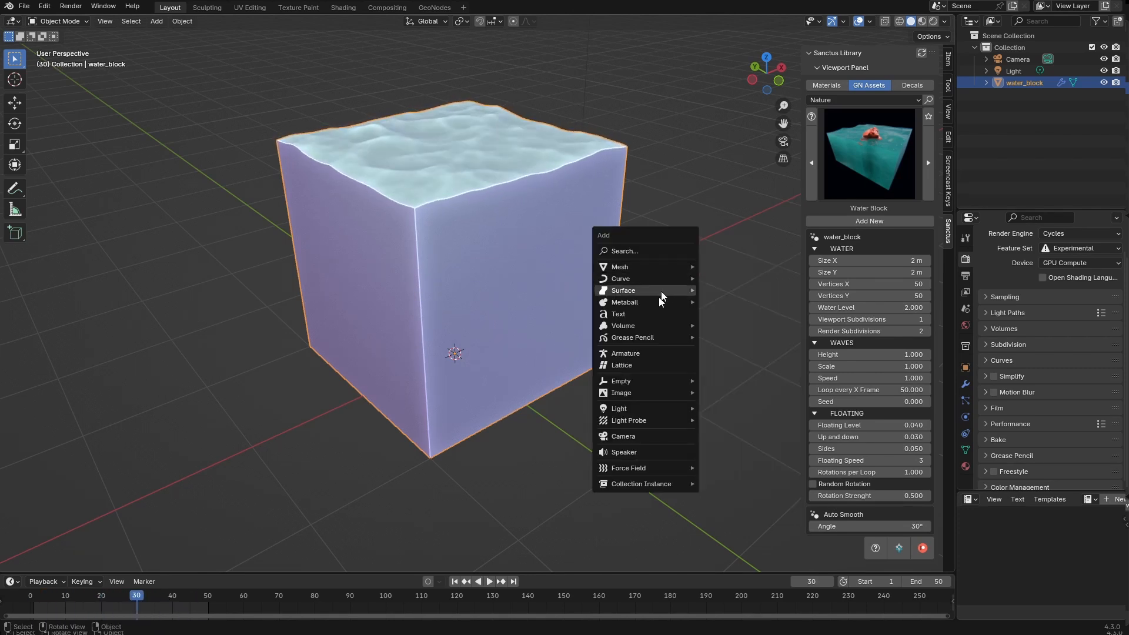
mouse_move(650, 266)
click(727, 377)
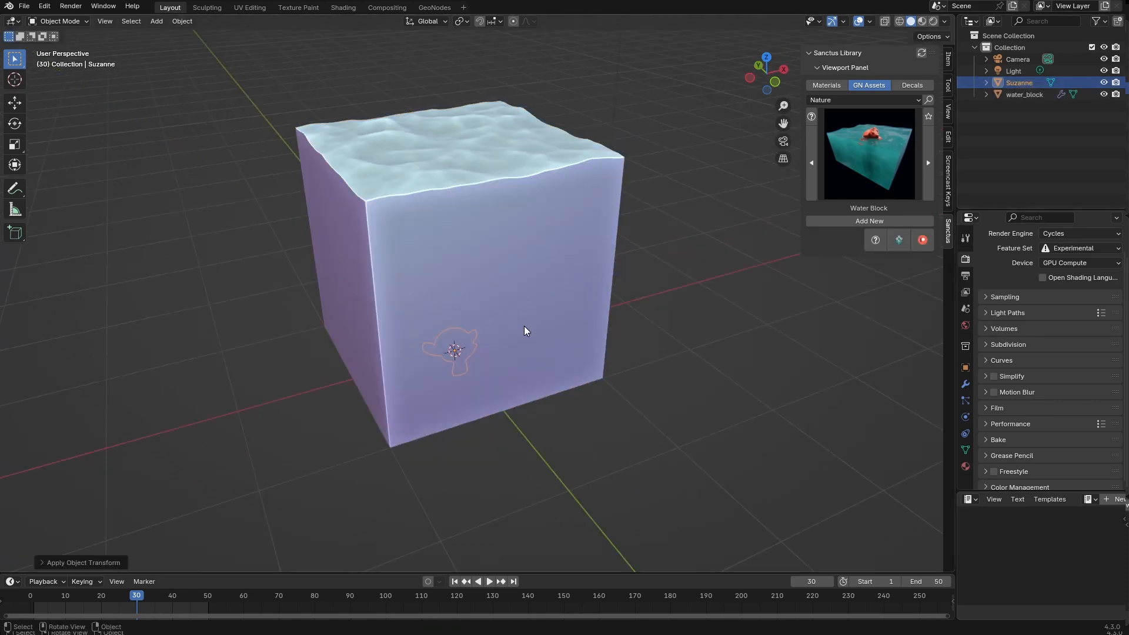
key(m)
click(524, 328)
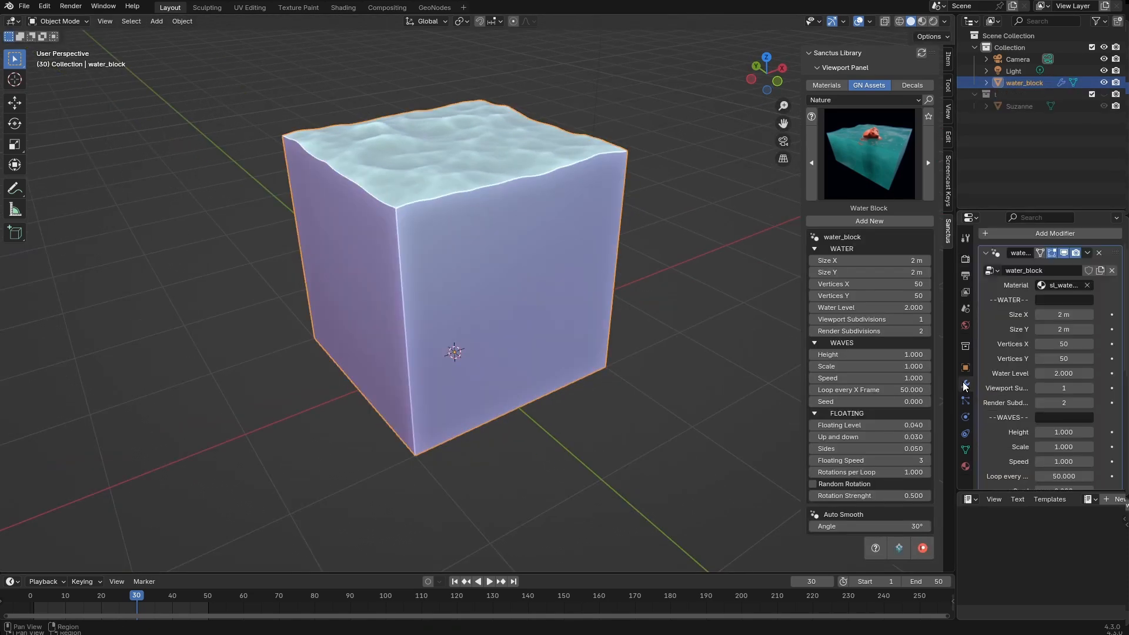
- Assign collection t as the water block's floating collection and play the floating animation
scroll(1042, 393, down, 2)
click(1057, 427)
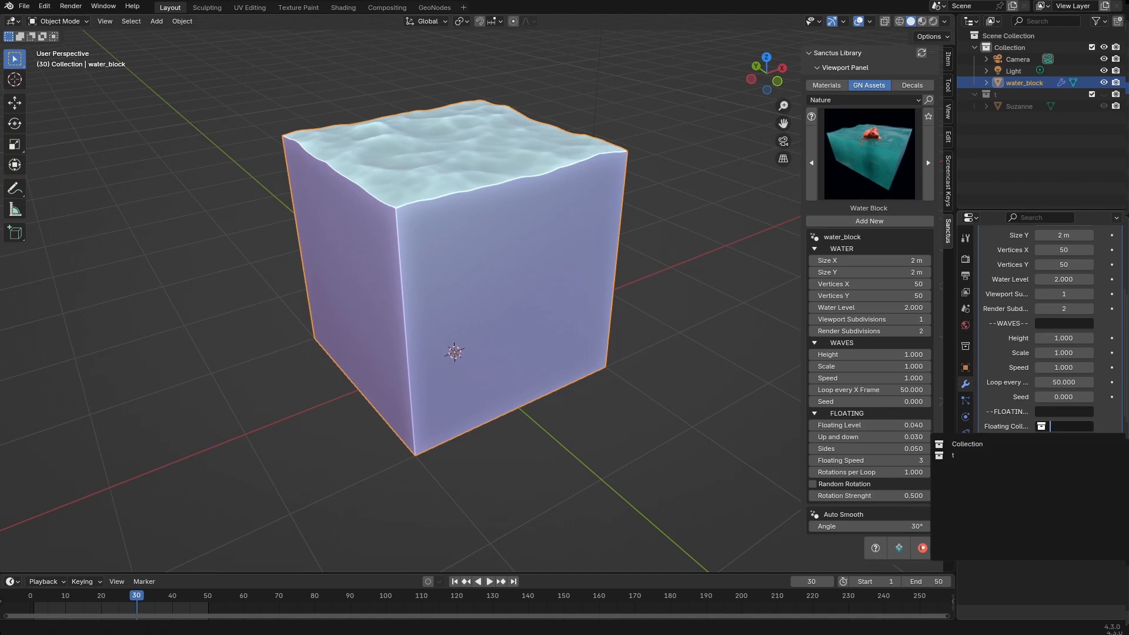
click(1046, 455)
middle_drag(571, 237, 672, 258)
middle_drag(578, 217, 618, 219)
mouse_move(595, 218)
shift+middle_down()
mouse_move(604, 259)
mouse_move(645, 262)
shift+middle_up()
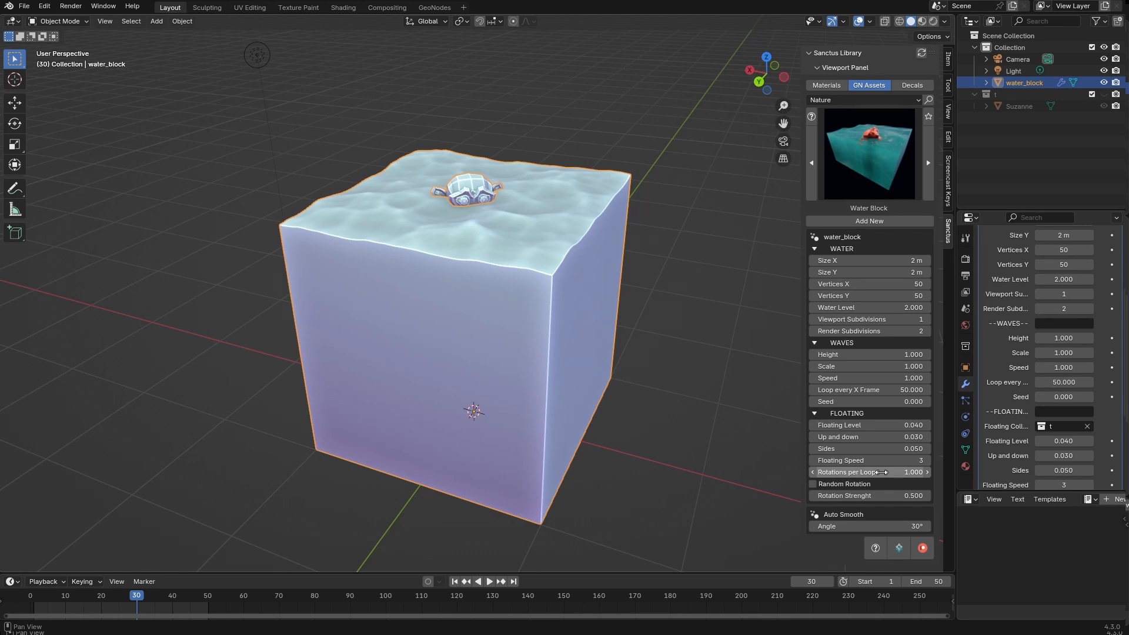
middle_drag(722, 463, 703, 463)
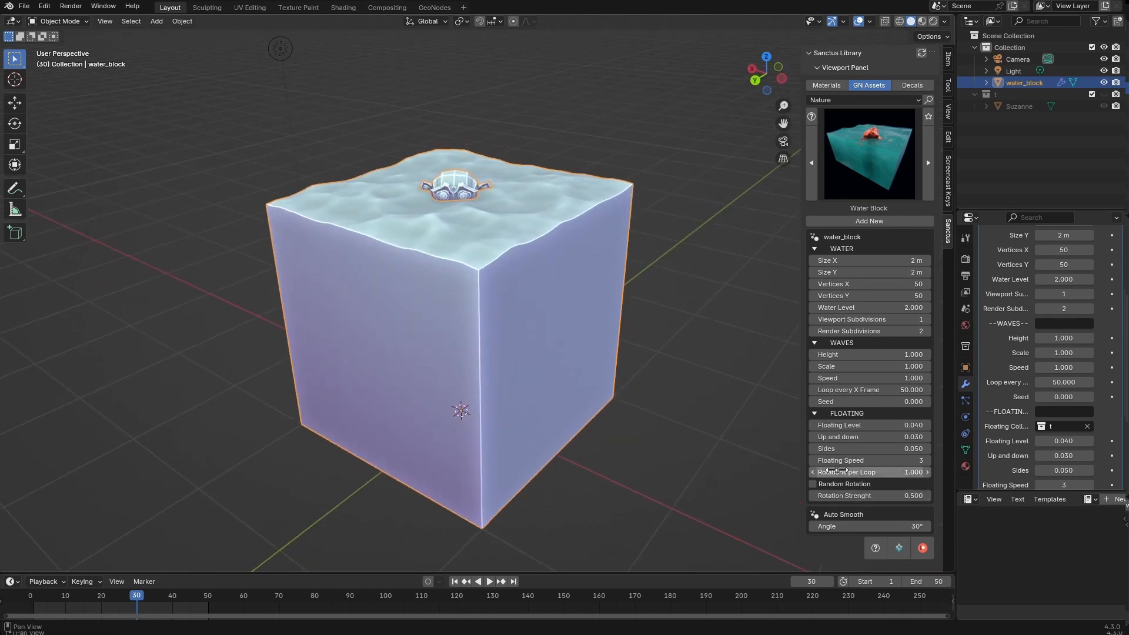
key(space)
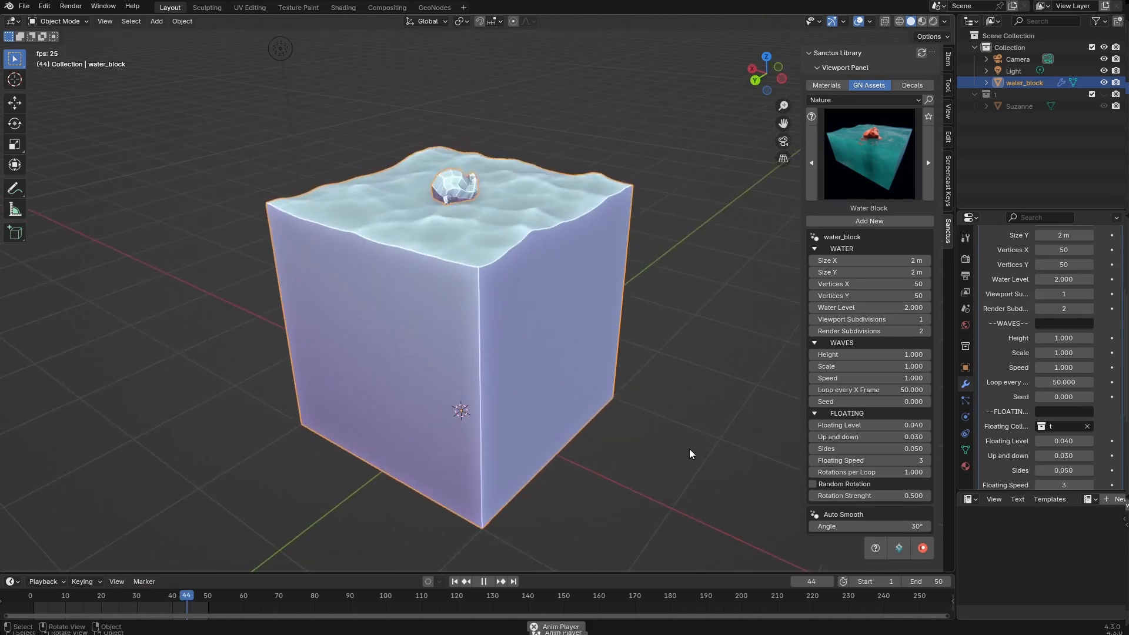
- Set the water block's wave loop length and the scene's end frame to 150 while checking the playback
click(723, 395)
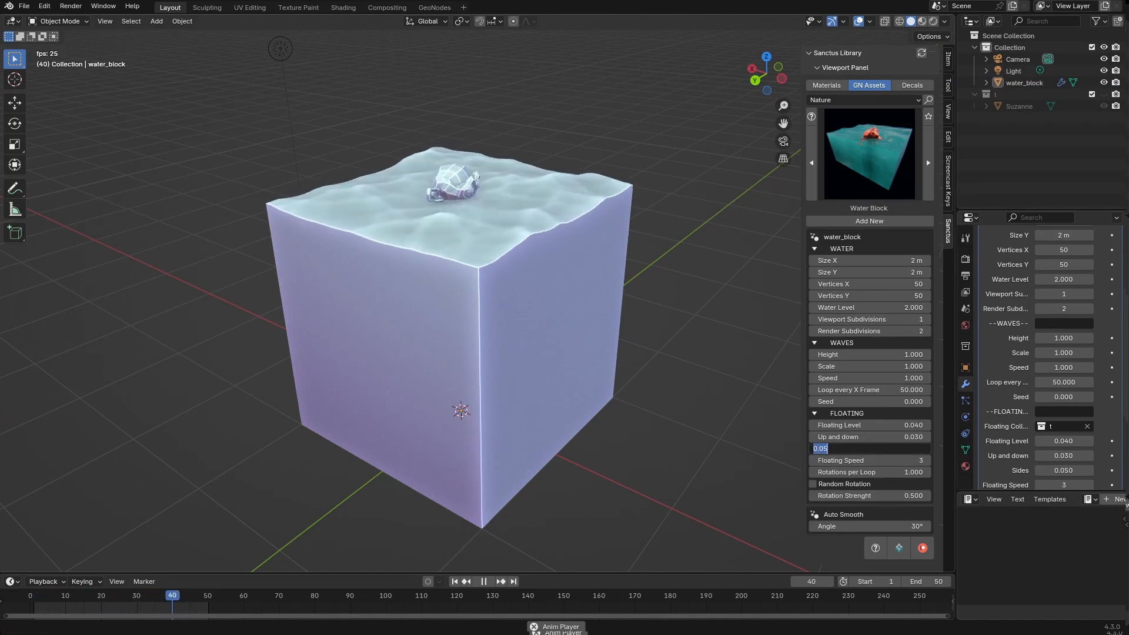
double_click(853, 390)
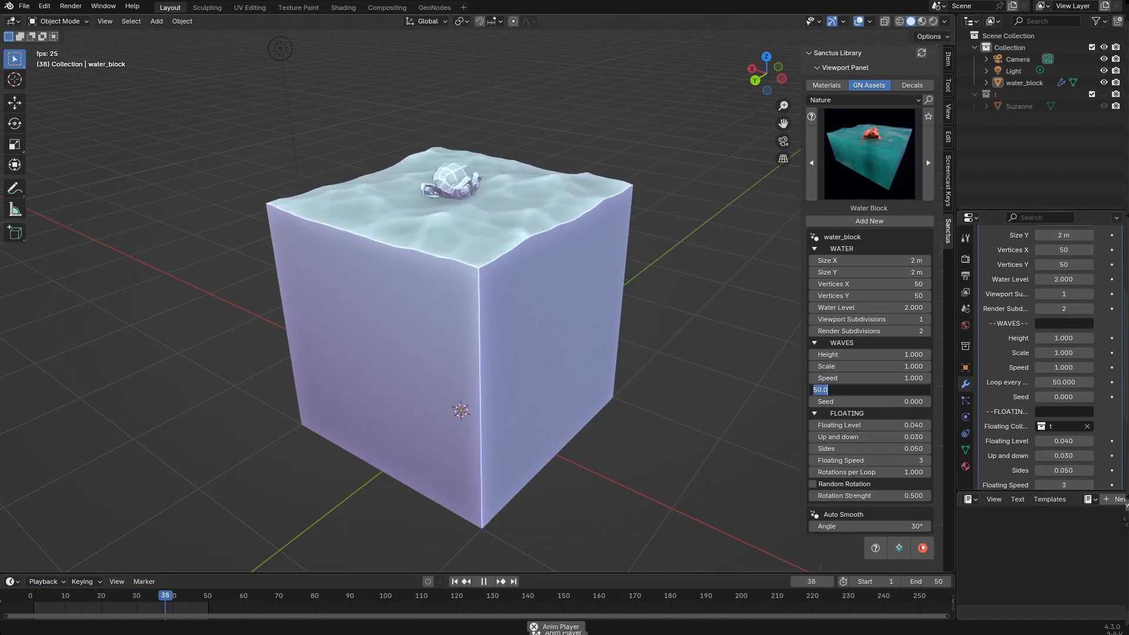
key(Return)
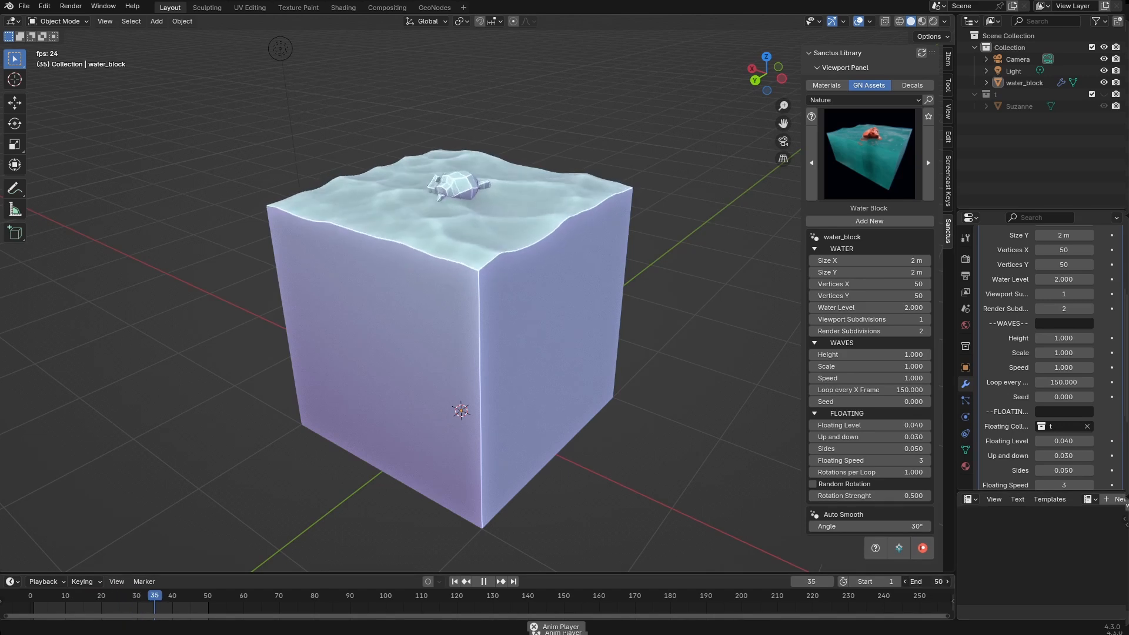
text(150)
key(Return)
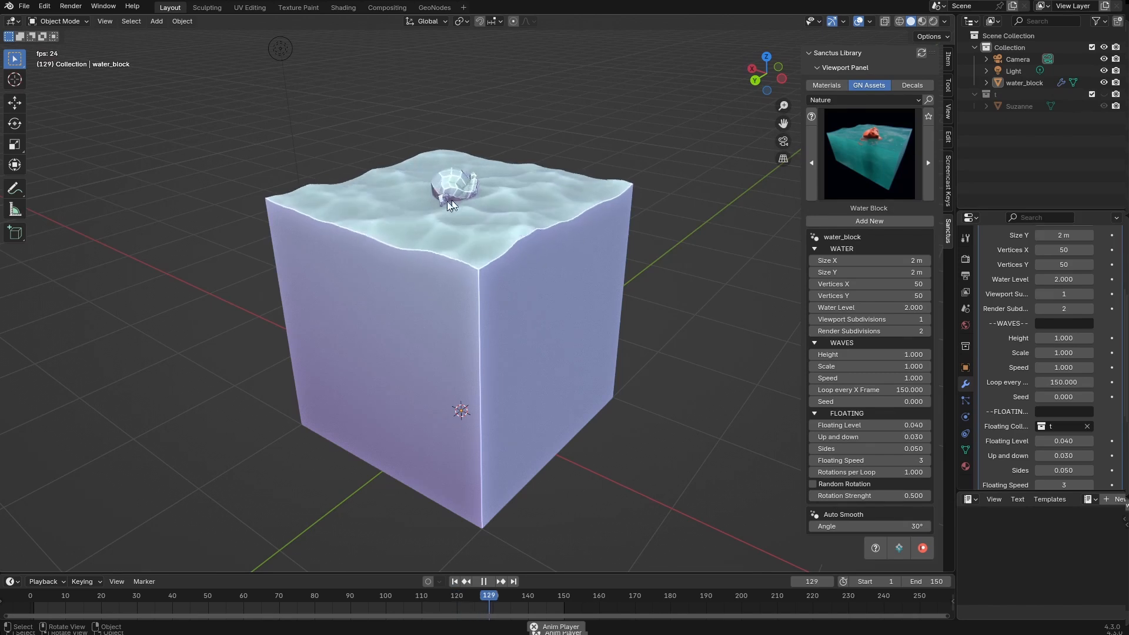
key(space)
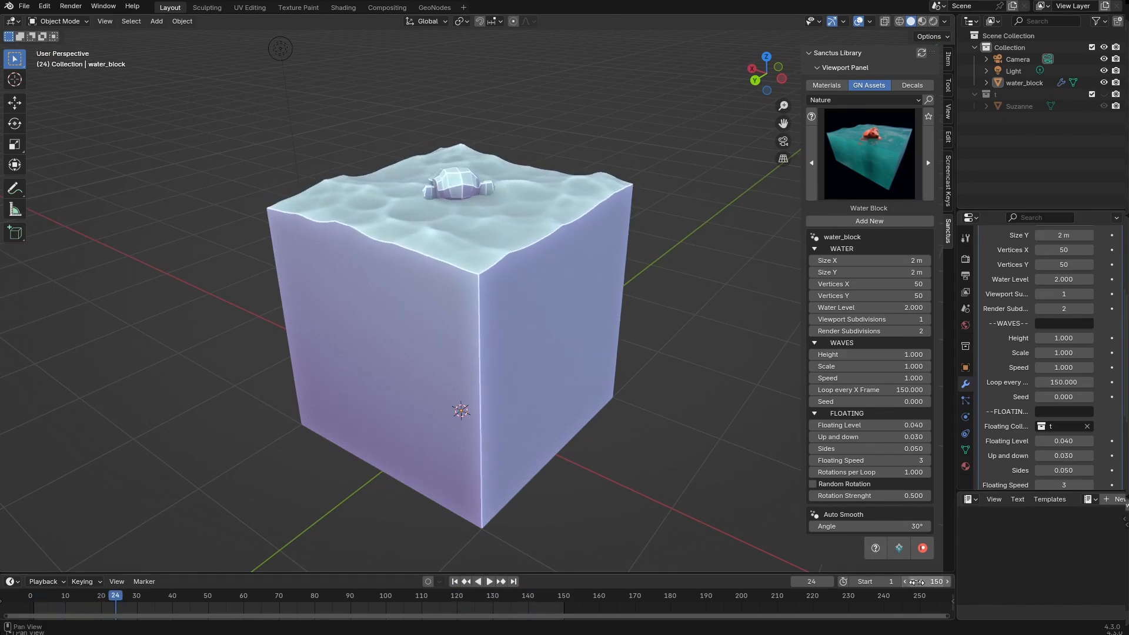
- Set the scene's end frame and the water block's wave loop length back to 50
double_click(921, 581)
text(50)
key(Return)
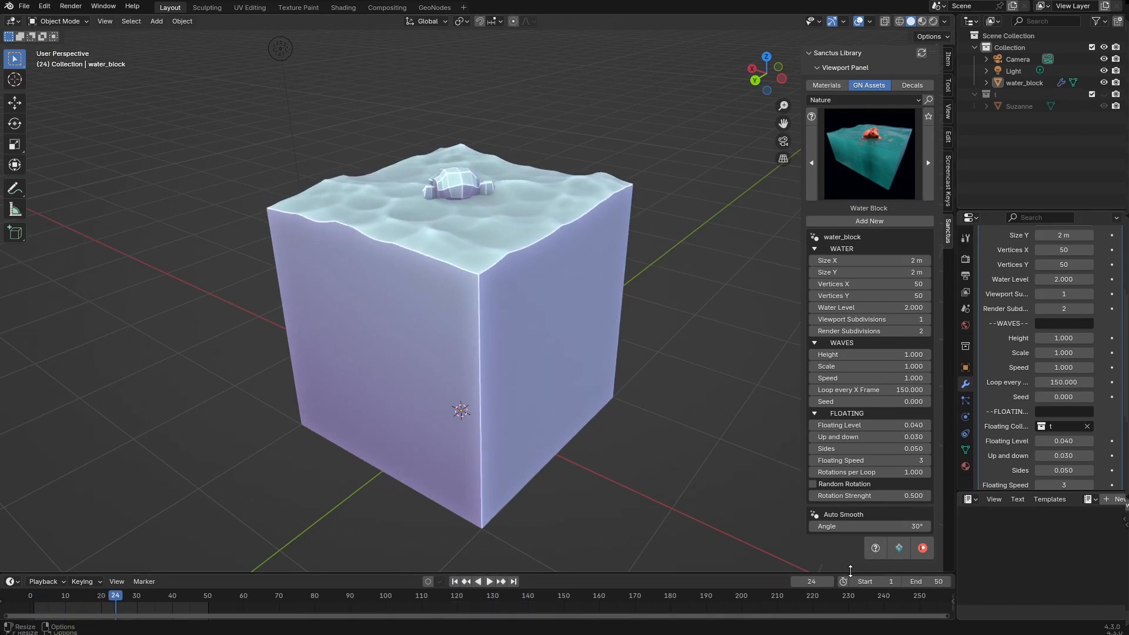
double_click(864, 390)
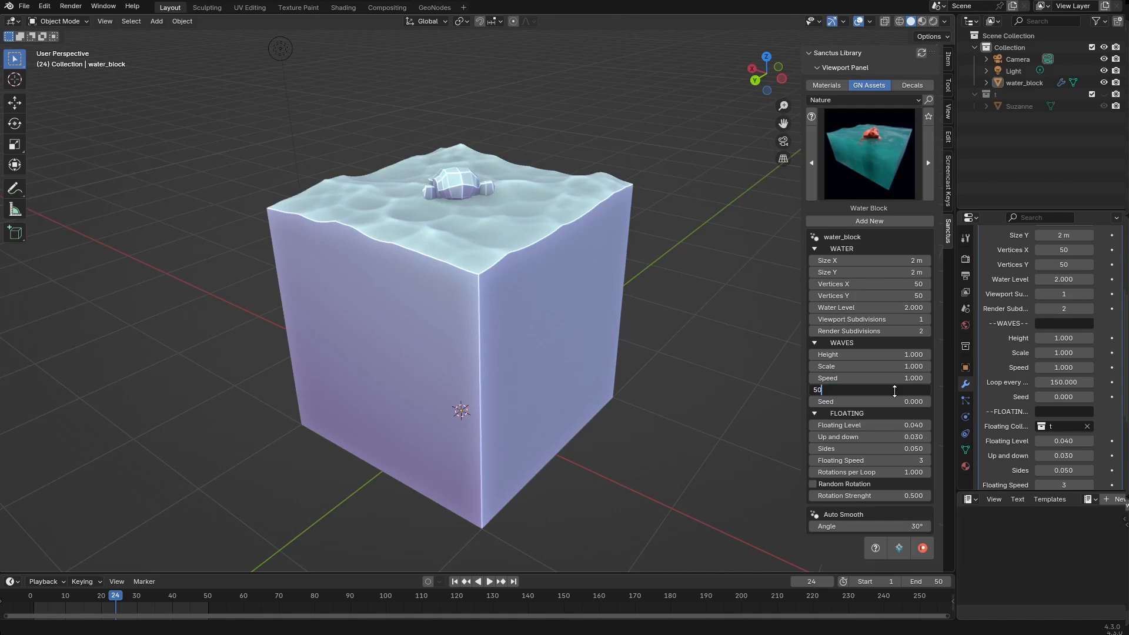
key(Return)
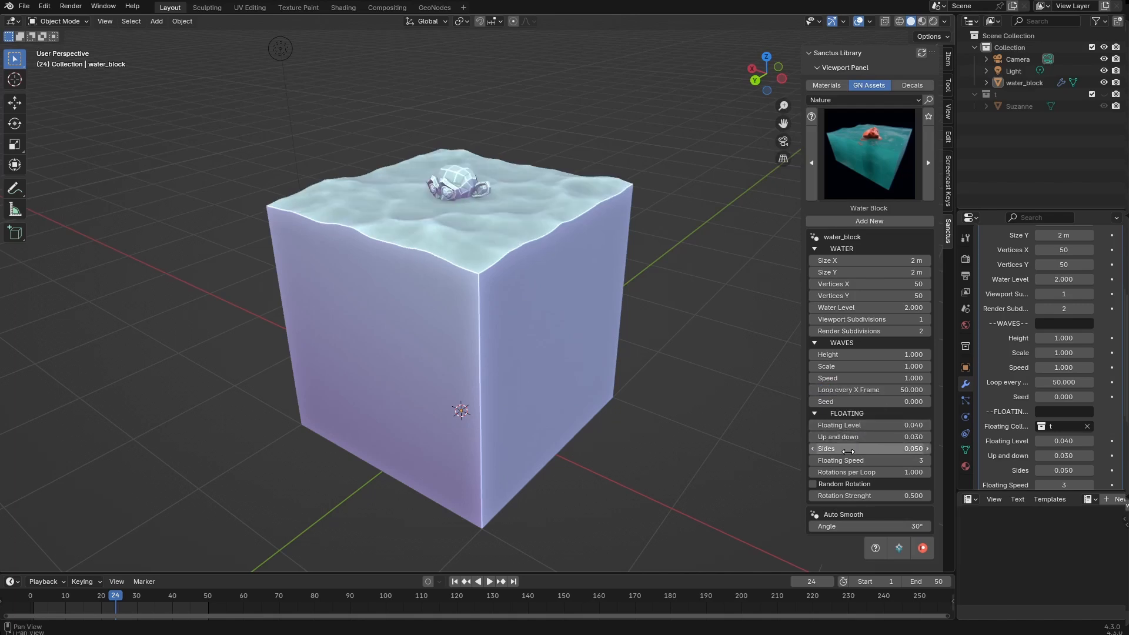
- Enable random rotation for the water block's floating object and play the animation to check it up close
click(813, 484)
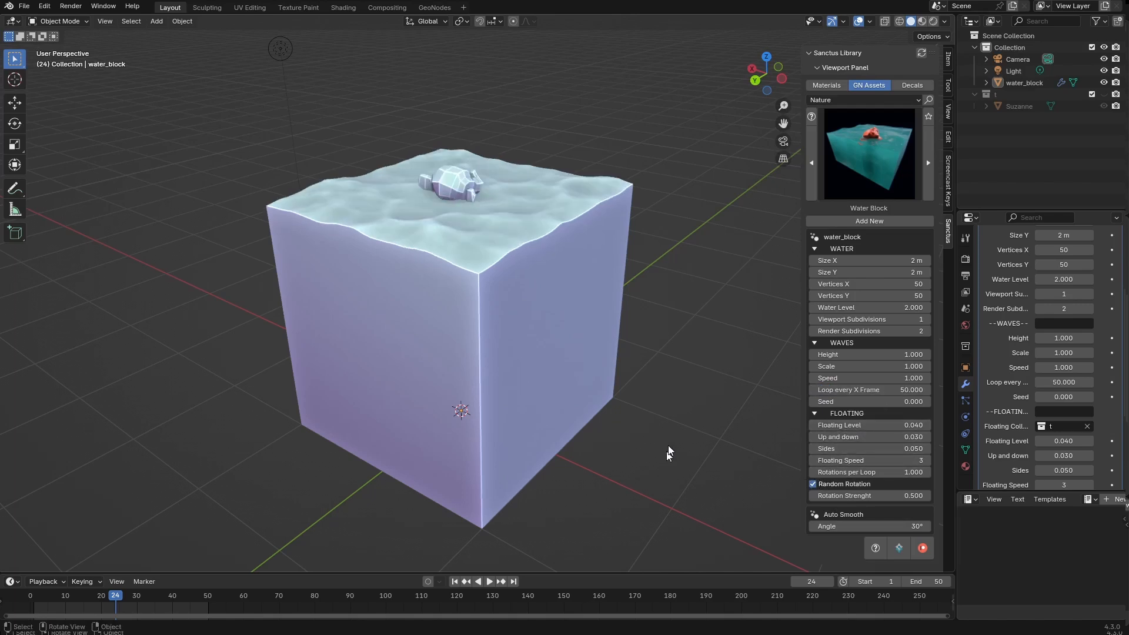
key(space)
middle_drag(662, 403, 570, 380)
scroll(579, 381, up, 5)
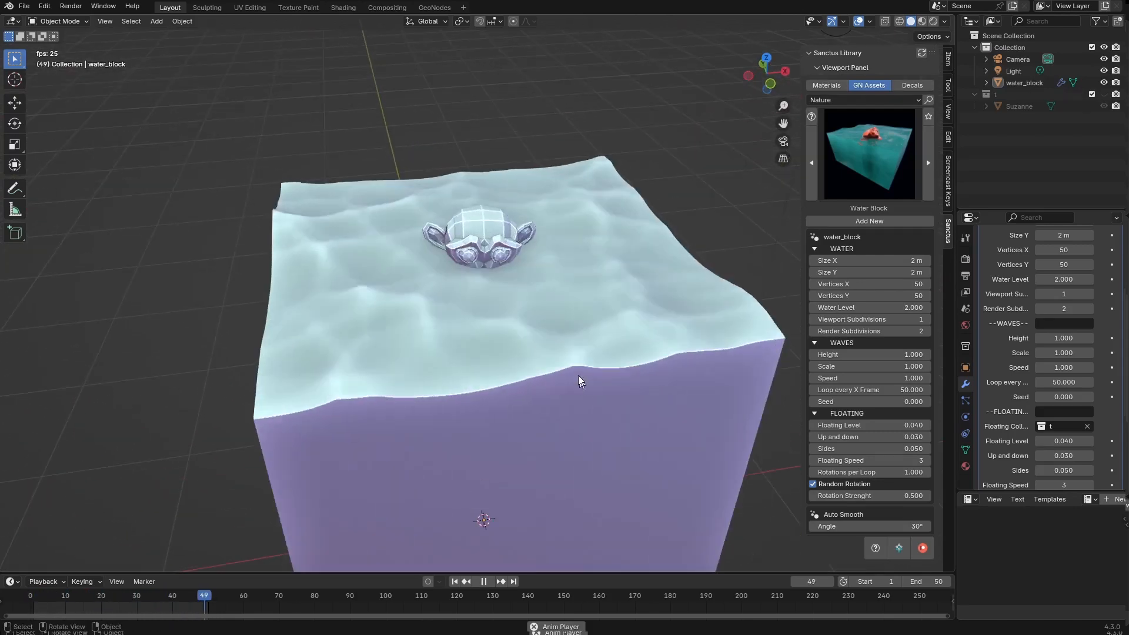
scroll(575, 362, down, 6)
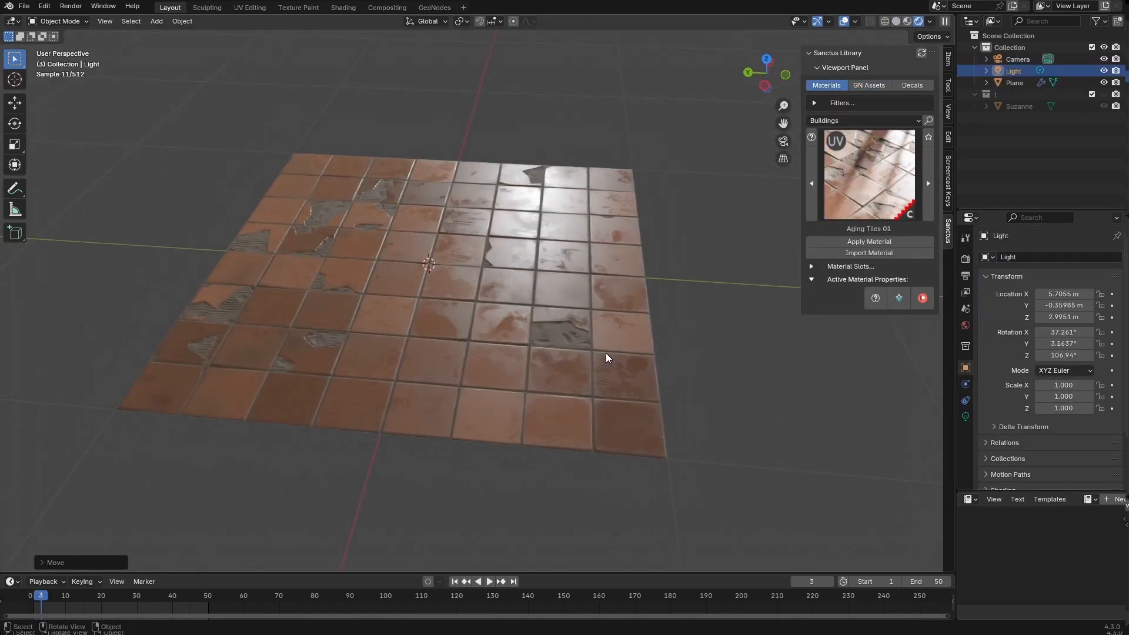
- Try rotating the tile pattern of the plane's Aging Tiles 01 material to about 29°
middle_drag(569, 288, 537, 286)
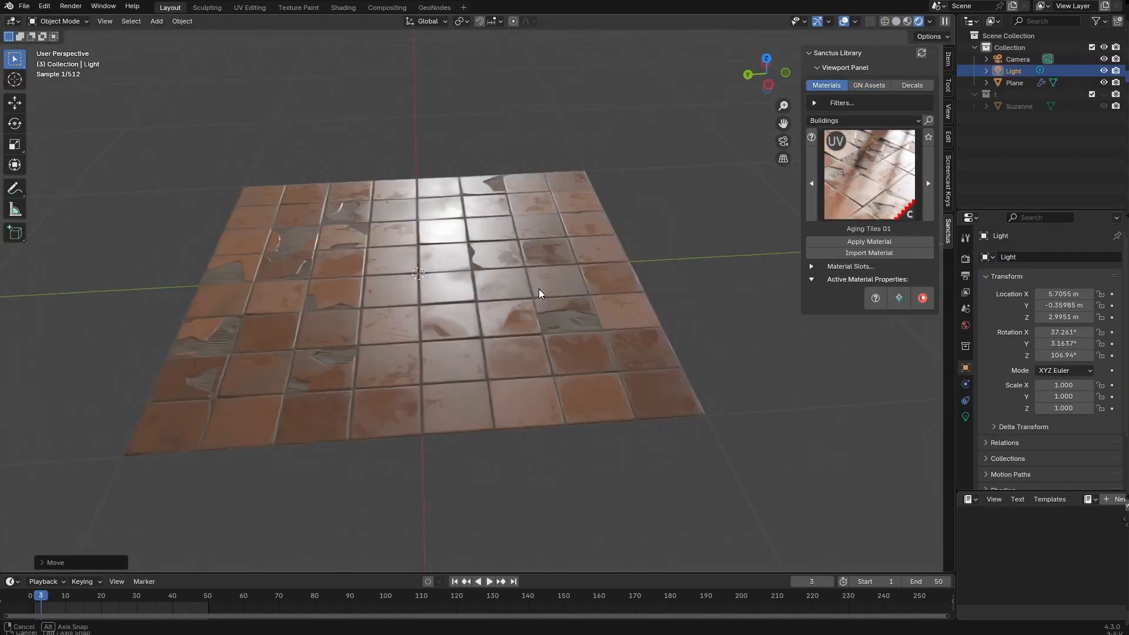
click(616, 318)
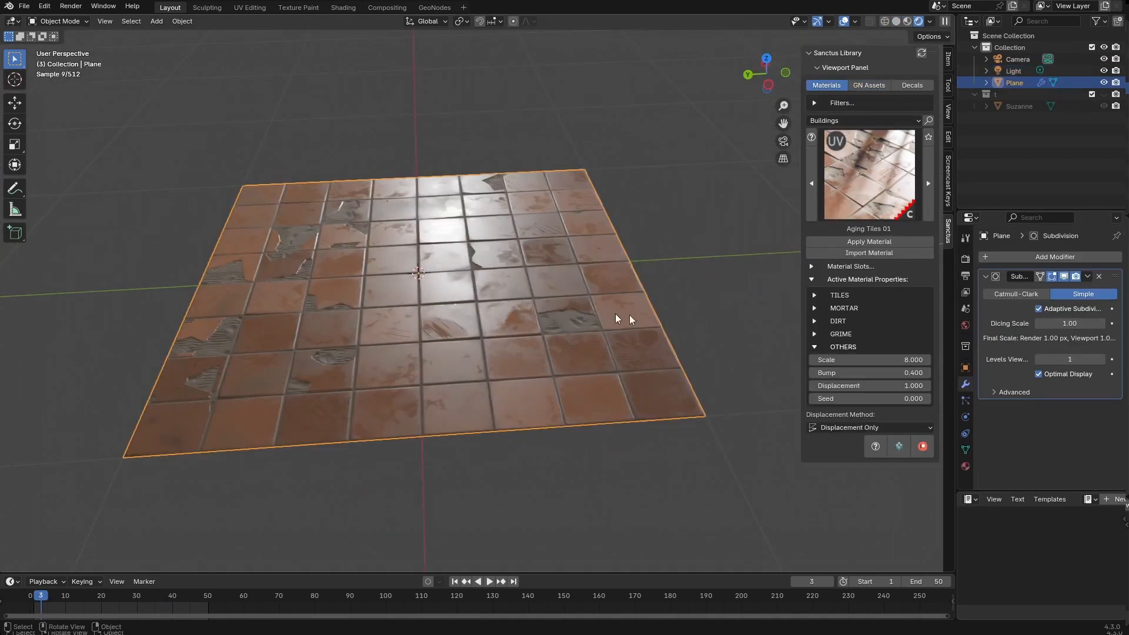
click(814, 295)
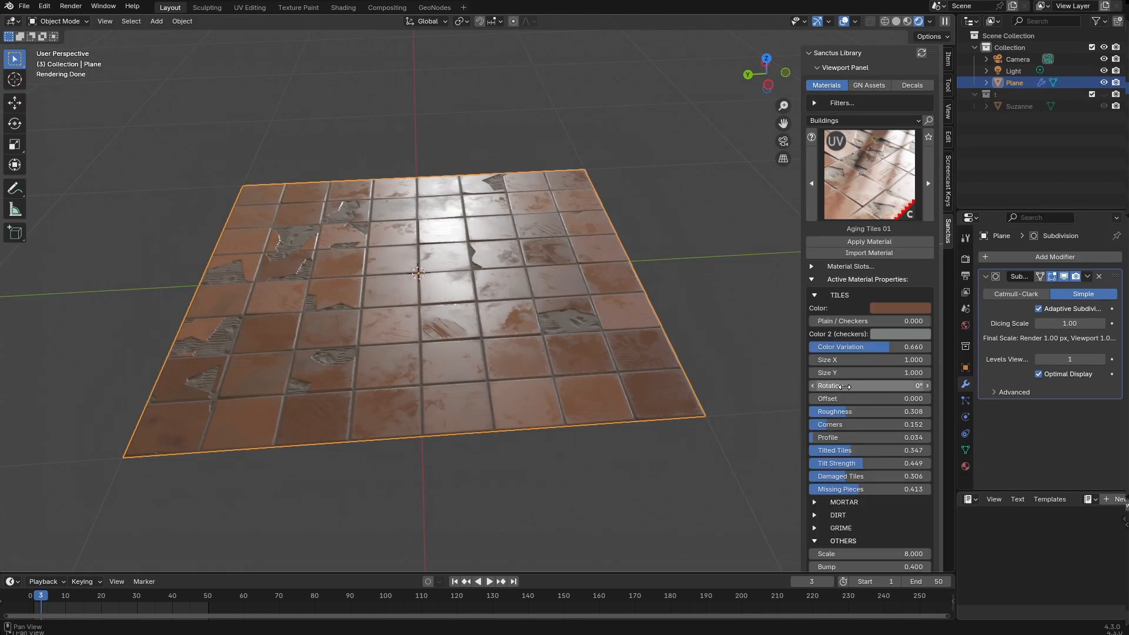
drag(844, 387, 900, 386)
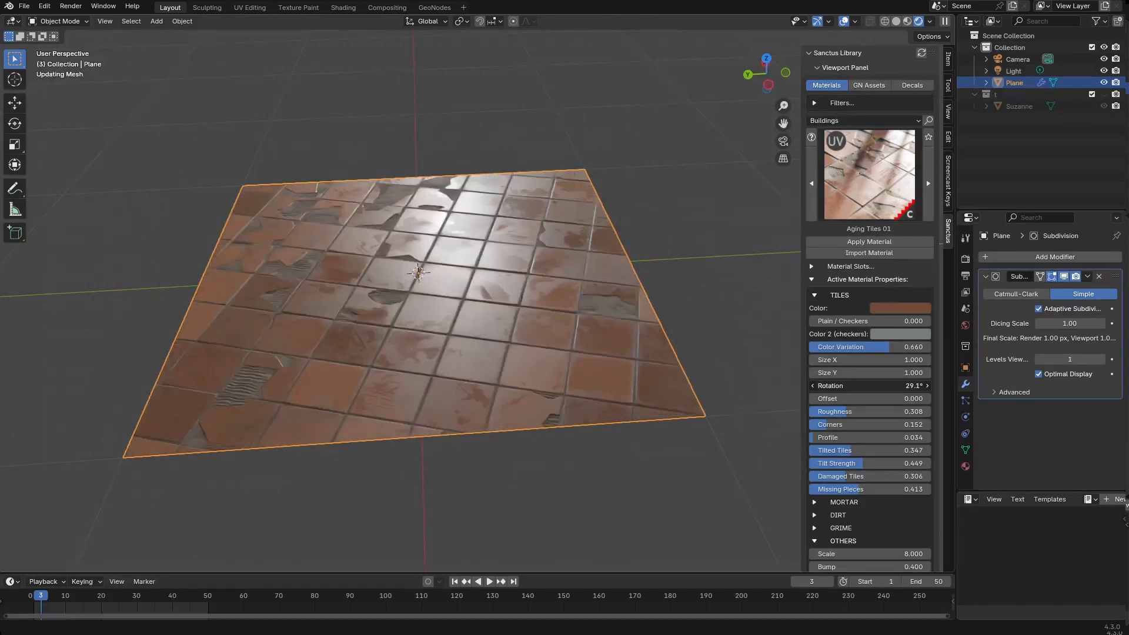
right_click(844, 386)
middle_drag(469, 358, 509, 382)
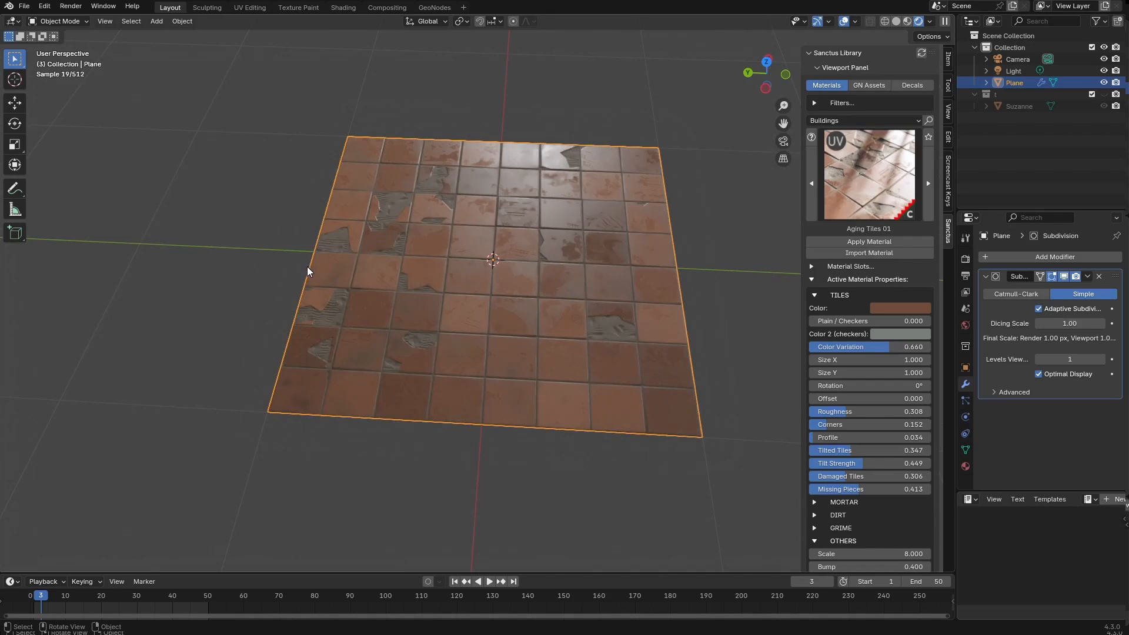
scroll(376, 251, down, 2)
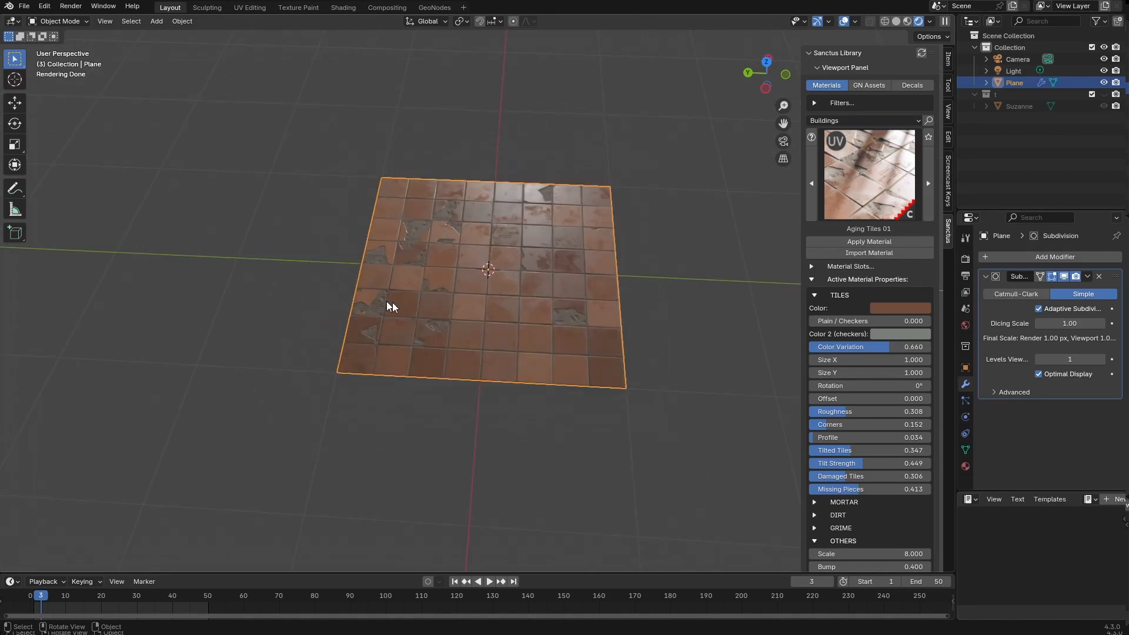
middle_drag(393, 302, 415, 301)
scroll(385, 294, up, 2)
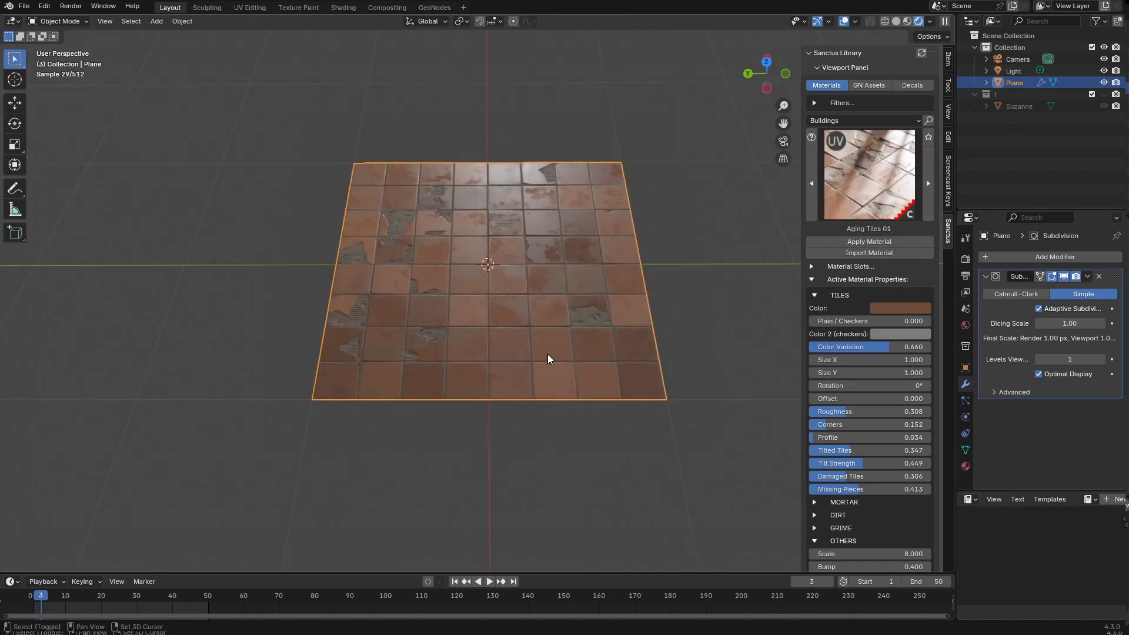
scroll(528, 364, up, 2)
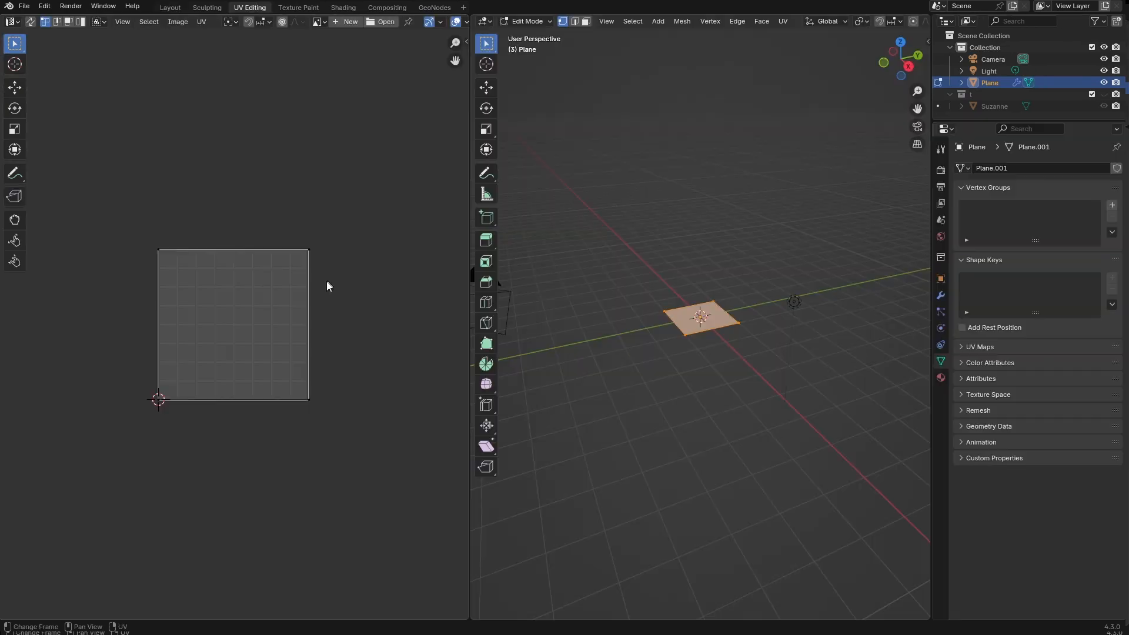
- Select the plane's entire UV face and scale it up beyond the edges of the UV grid
drag(113, 206, 364, 421)
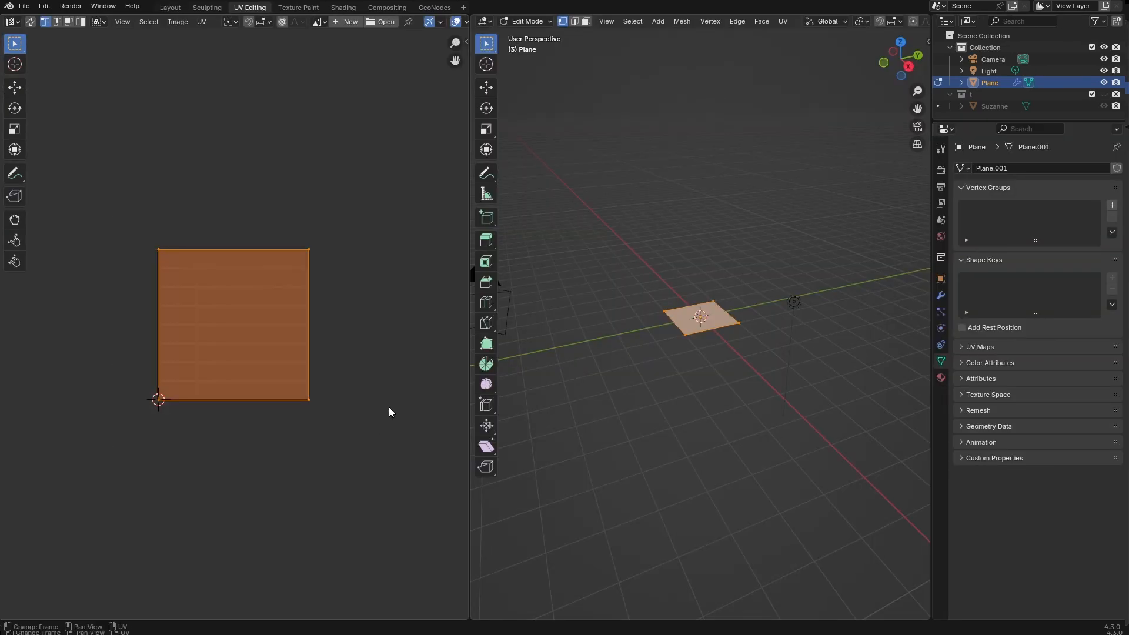
key(s)
click(16, 440)
click(271, 510)
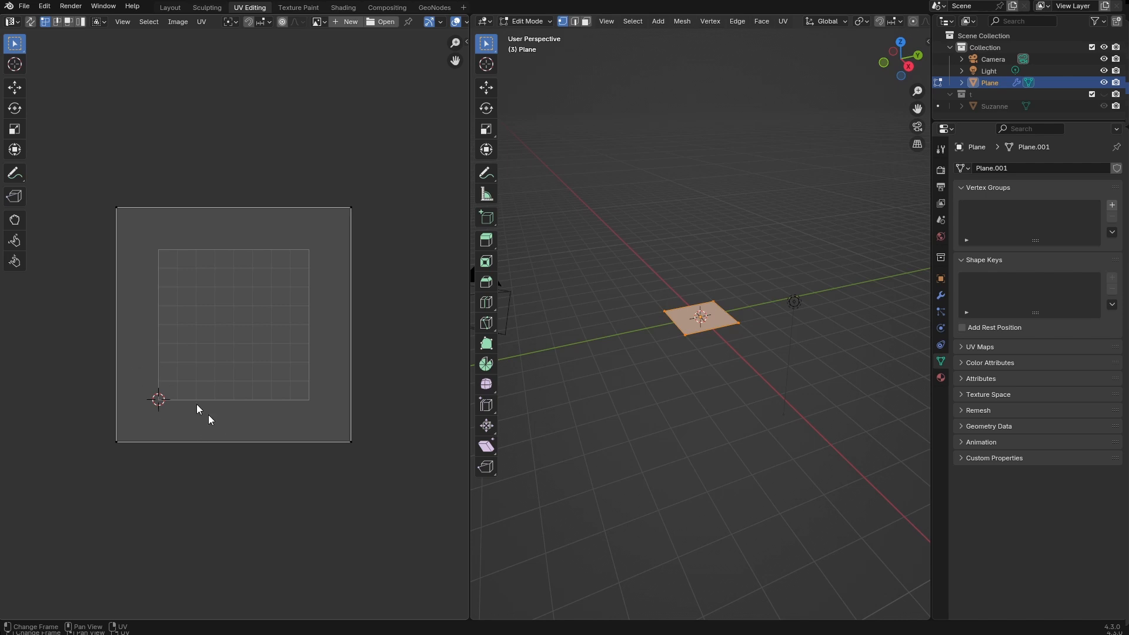
- Return the plane to Object Mode and show it in rendered shading to check the tiles with the enlarged UVs
key(Tab)
click(710, 381)
scroll(732, 369, up, 7)
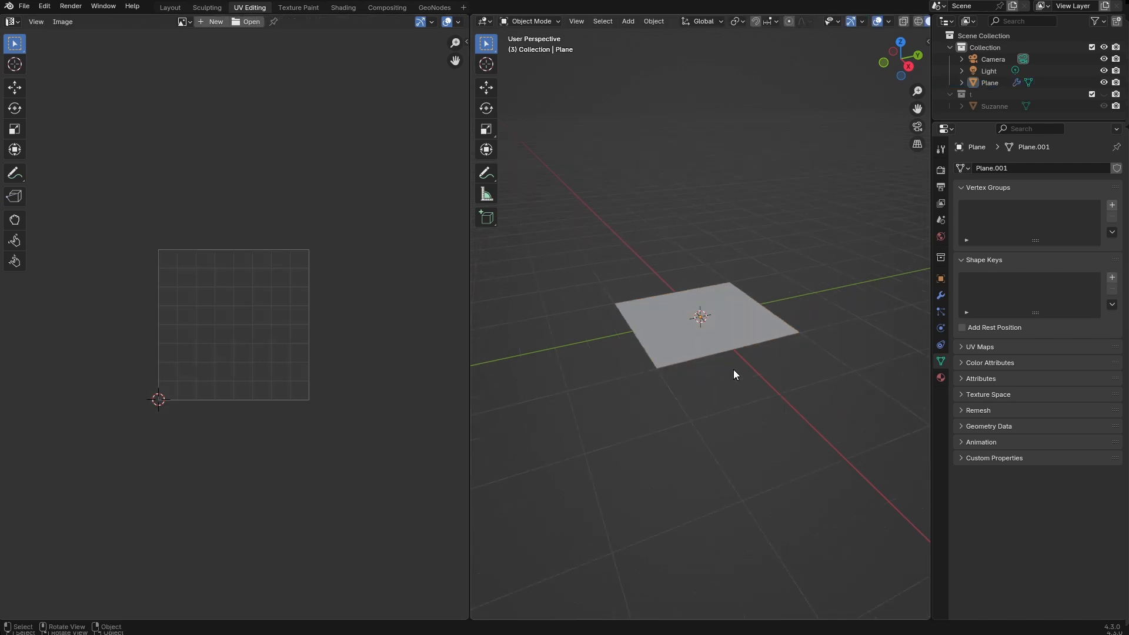
middle_drag(765, 340, 757, 370)
middle_drag(802, 28, 759, 28)
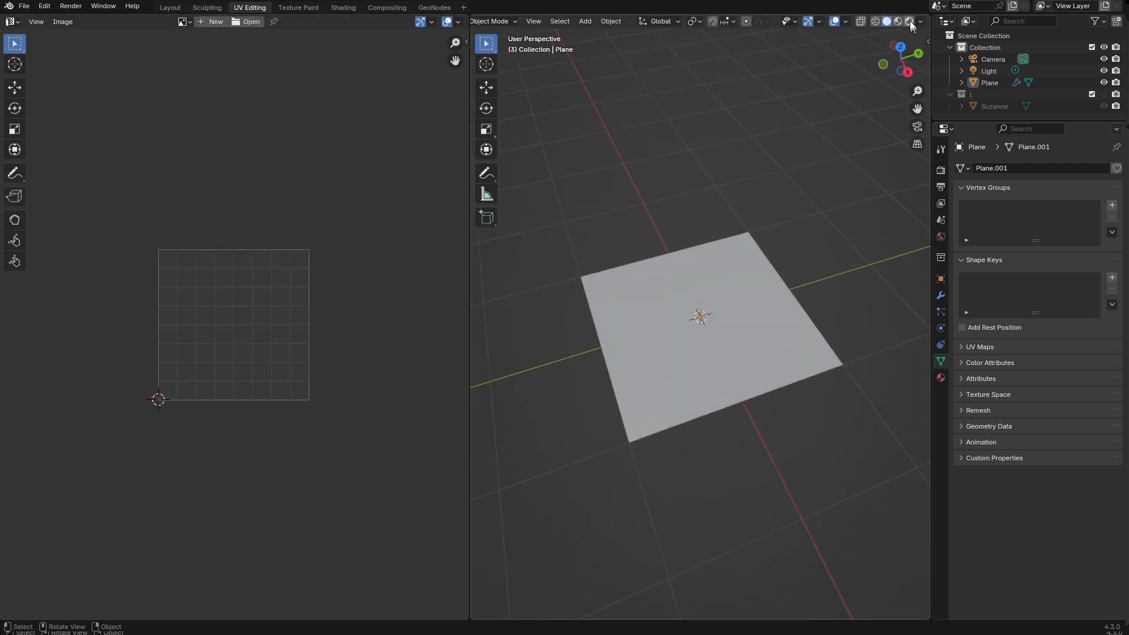
click(909, 23)
scroll(681, 453, up, 3)
middle_drag(718, 445, 807, 365)
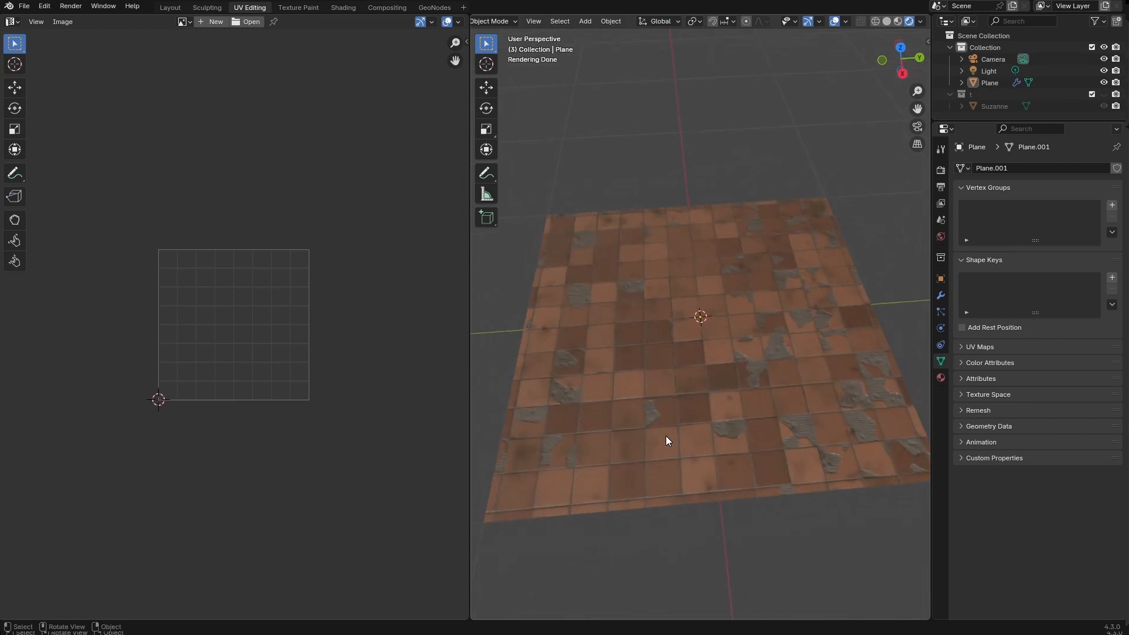
scroll(666, 438, down, 4)
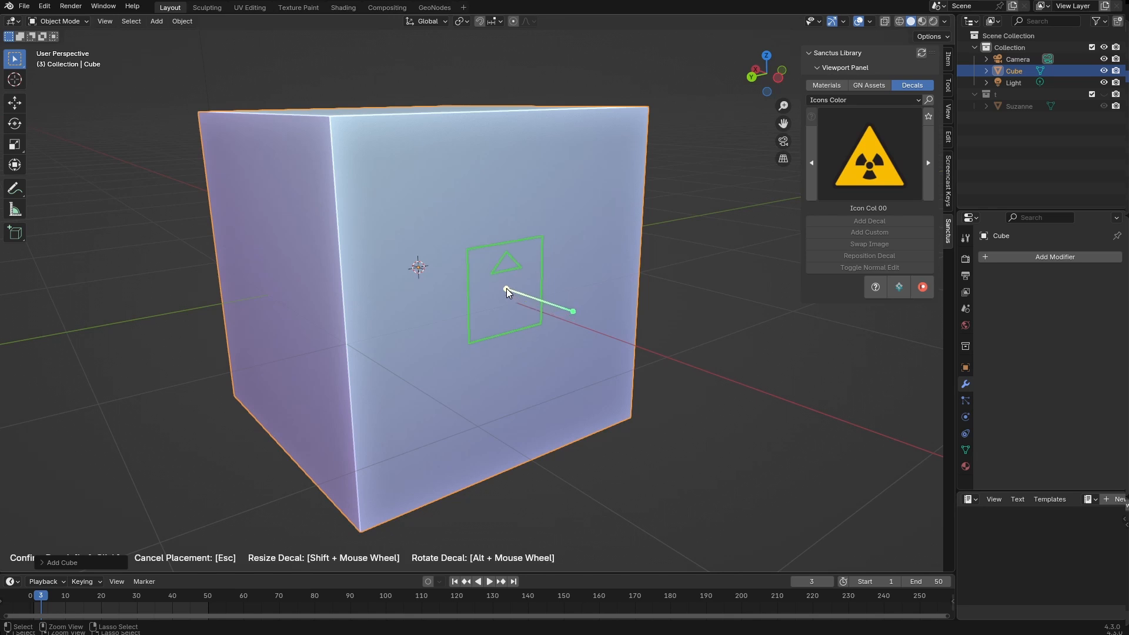
- Place the Icon Col 00 decal near the middle of the cube's side face, enlarged and rotated so its frame stands like a diamond
alt+scroll(505, 290, down, 3)
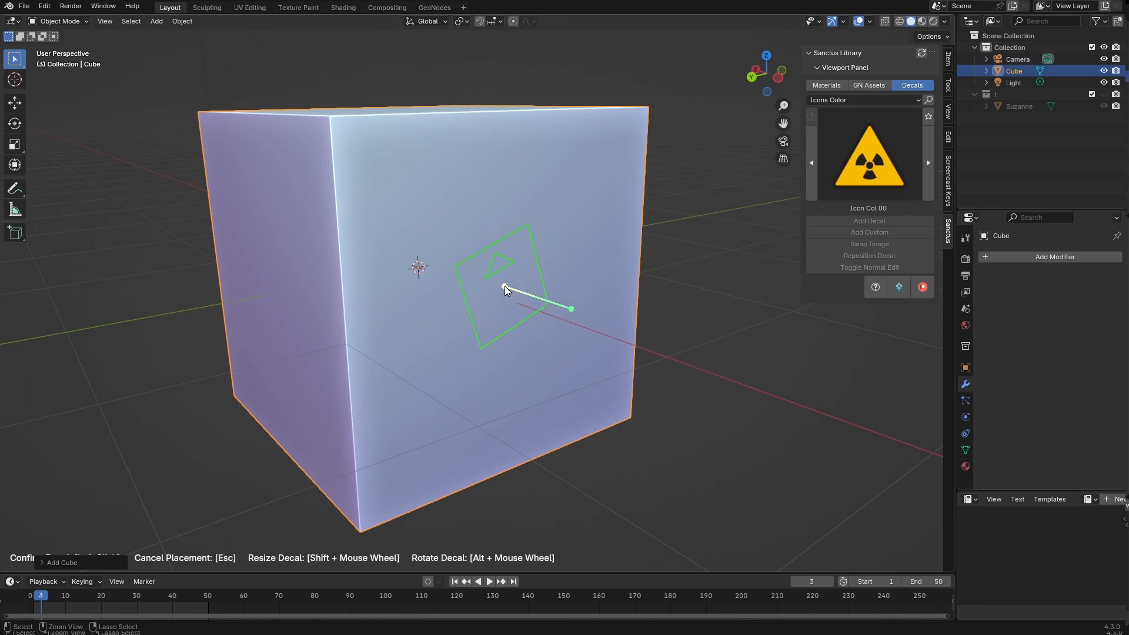
alt+scroll(506, 289, down, 2)
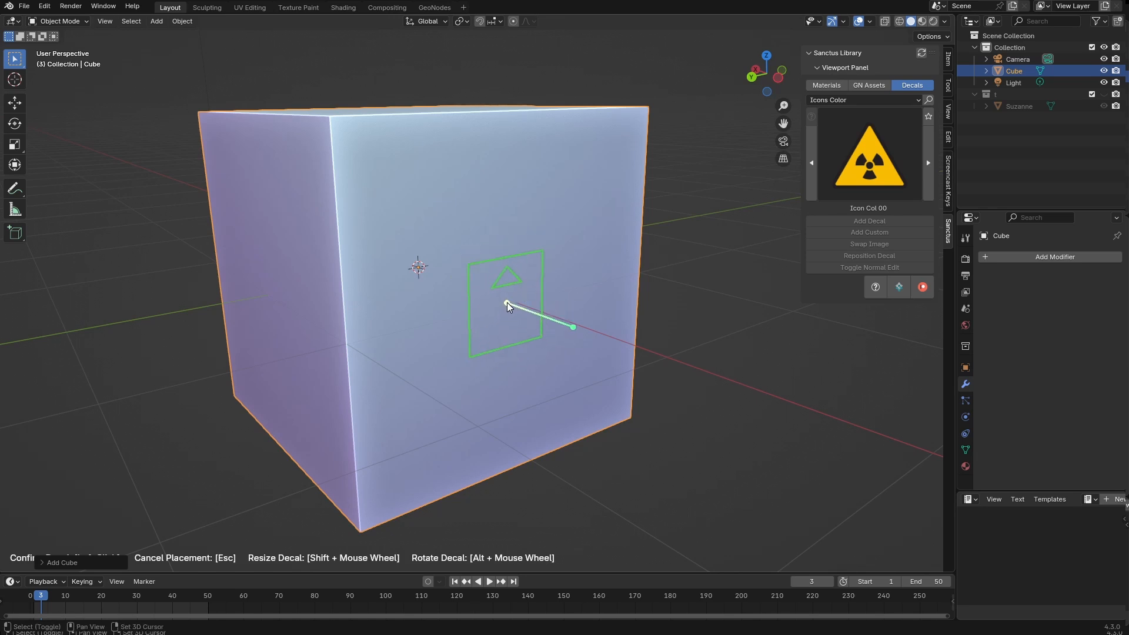
shift+scroll(507, 304, up, 3)
shift+scroll(507, 304, down, 2)
shift+scroll(507, 305, up, 2)
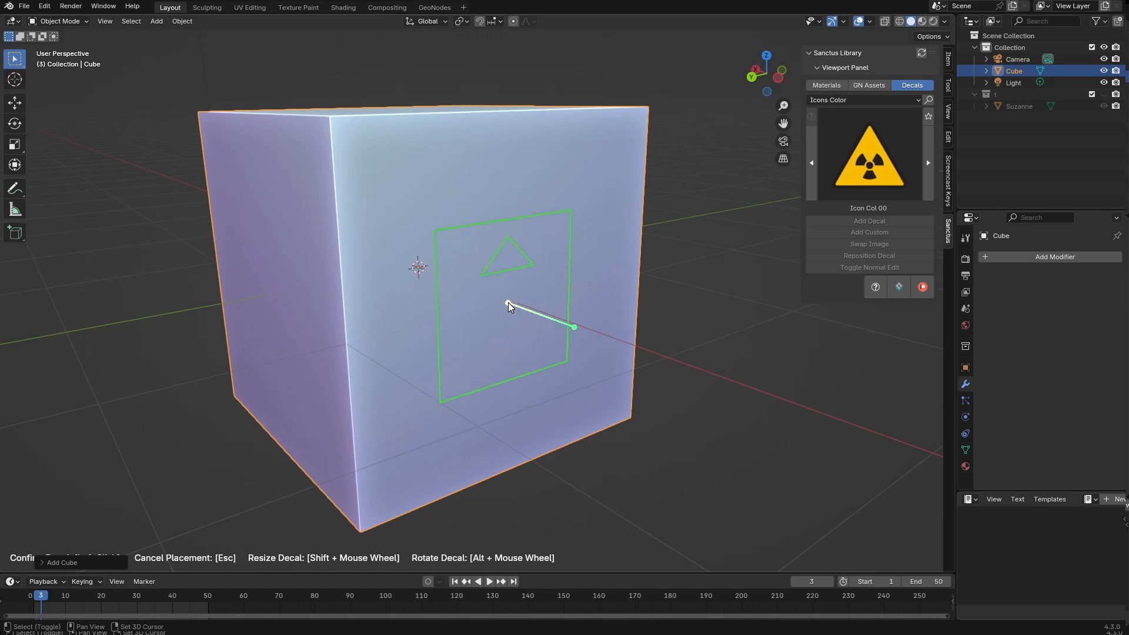
shift+scroll(508, 303, down, 5)
shift+scroll(509, 301, up, 6)
ctrl+scroll(513, 288, up, 3)
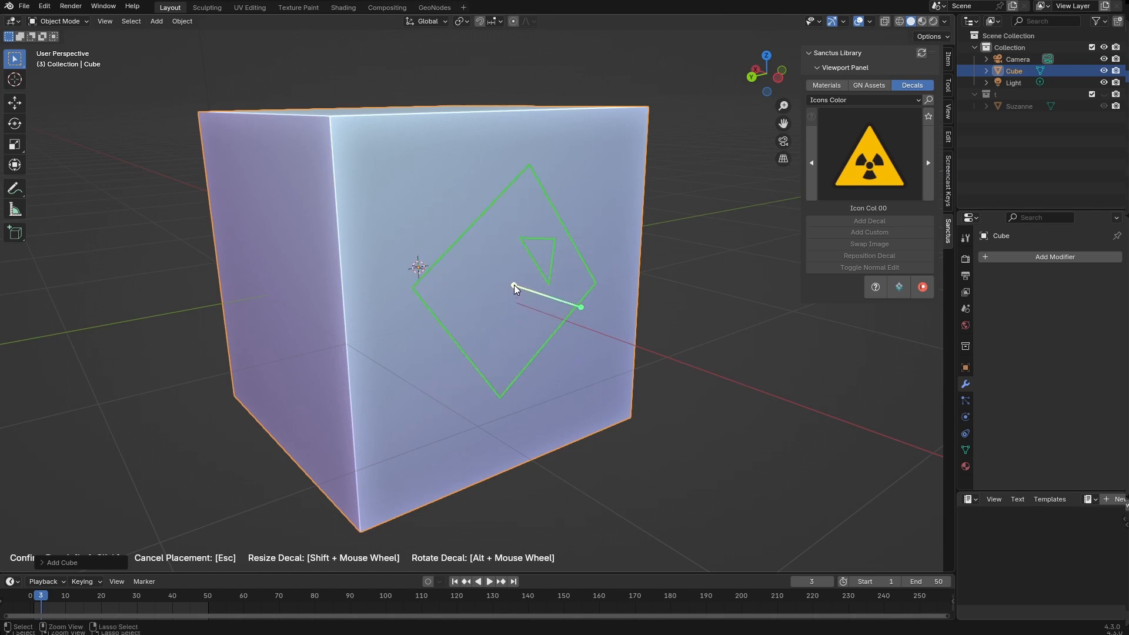
click(514, 288)
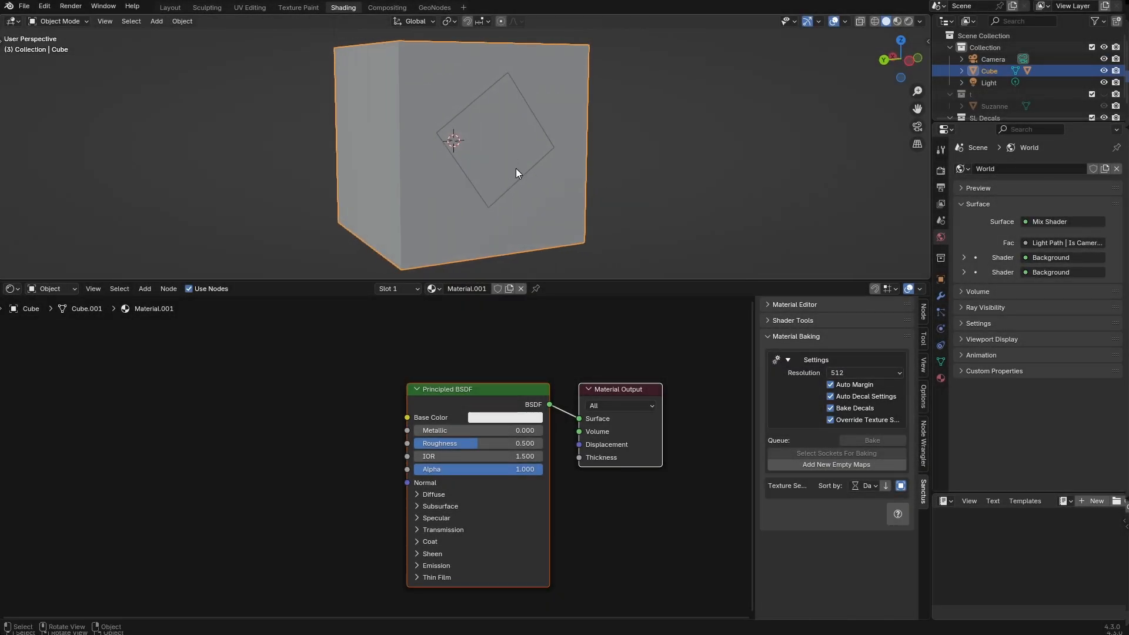
- Disable Auto Decal Settings for the cube's material baking
scroll(596, 186, down, 2)
scroll(601, 189, up, 1)
shift+middle_drag(629, 216, 605, 195)
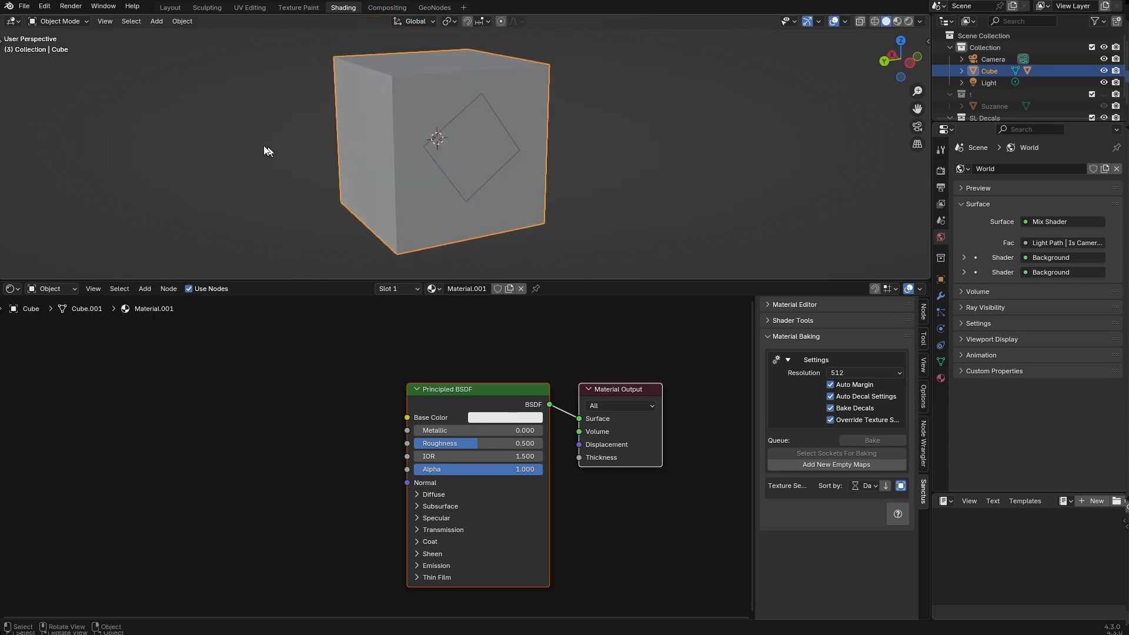
scroll(239, 126, down, 2)
scroll(359, 116, down, 3)
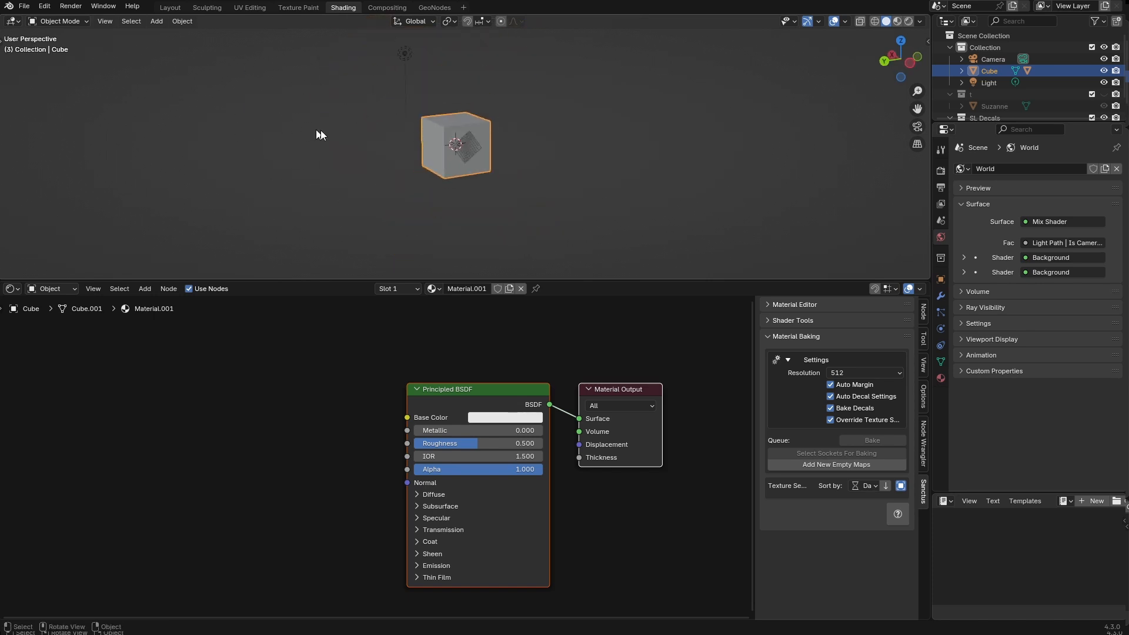
scroll(347, 140, up, 6)
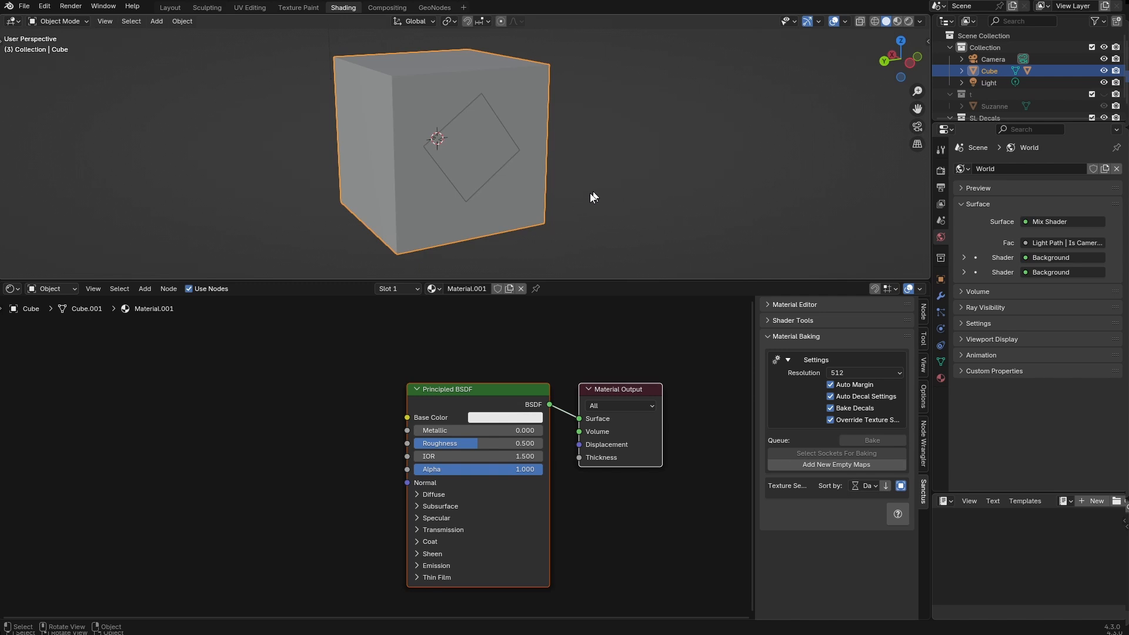
middle_drag(590, 185, 571, 192)
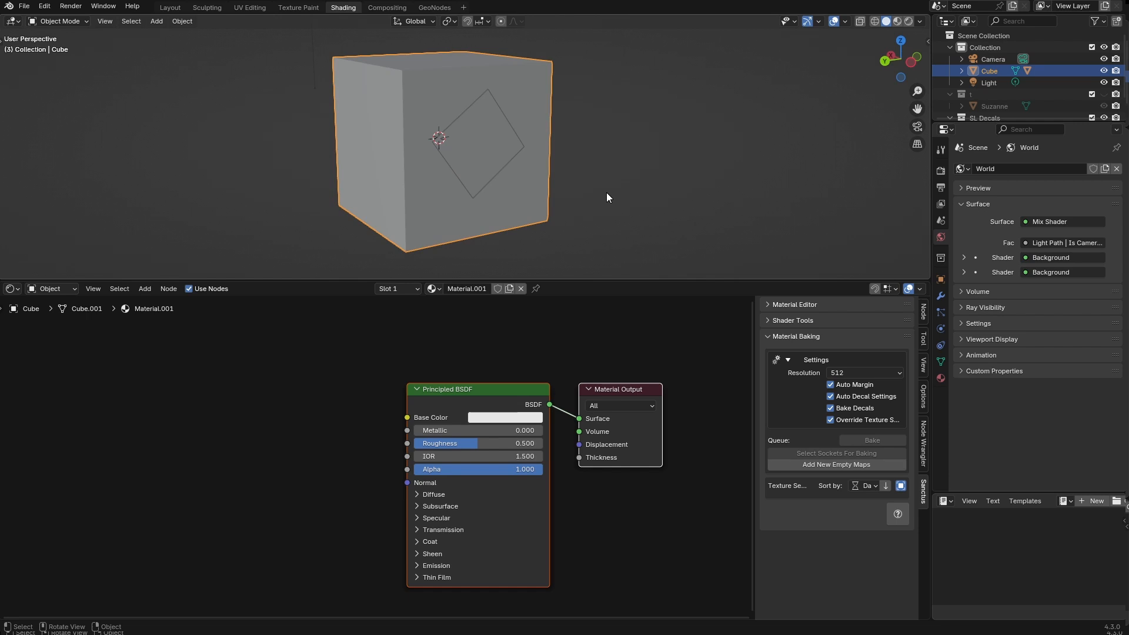
click(830, 397)
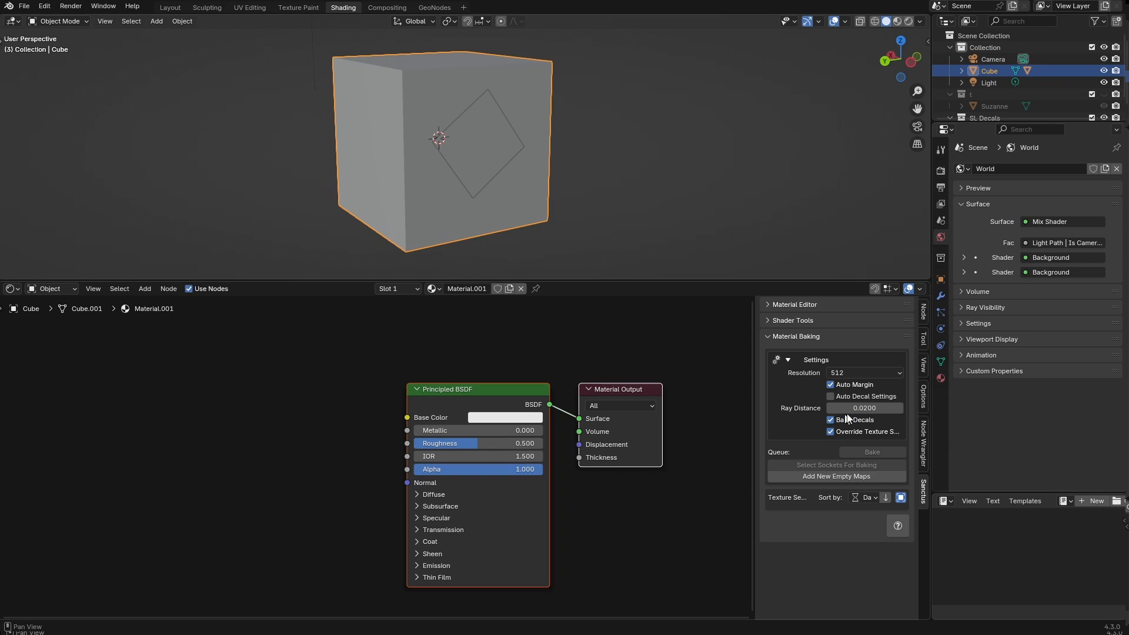
- Examine from several angles and up close how far the decal sits from the cube's face, in relation to the baking ray distance
middle_drag(439, 170, 497, 154)
scroll(553, 164, up, 3)
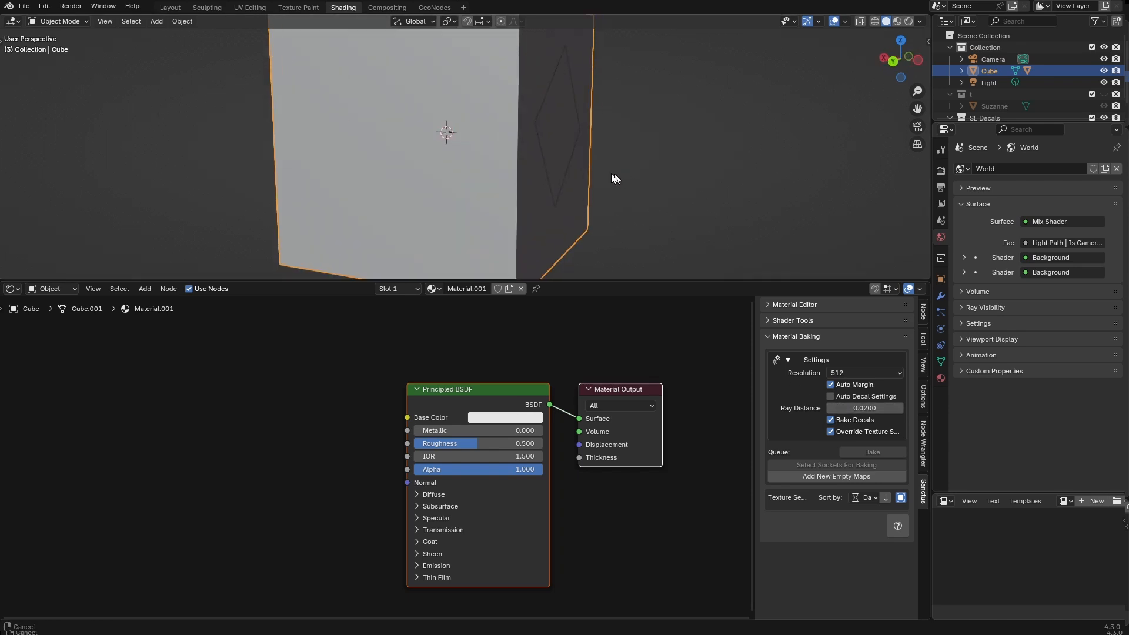
scroll(509, 180, up, 4)
shift+middle_drag(612, 174, 454, 174)
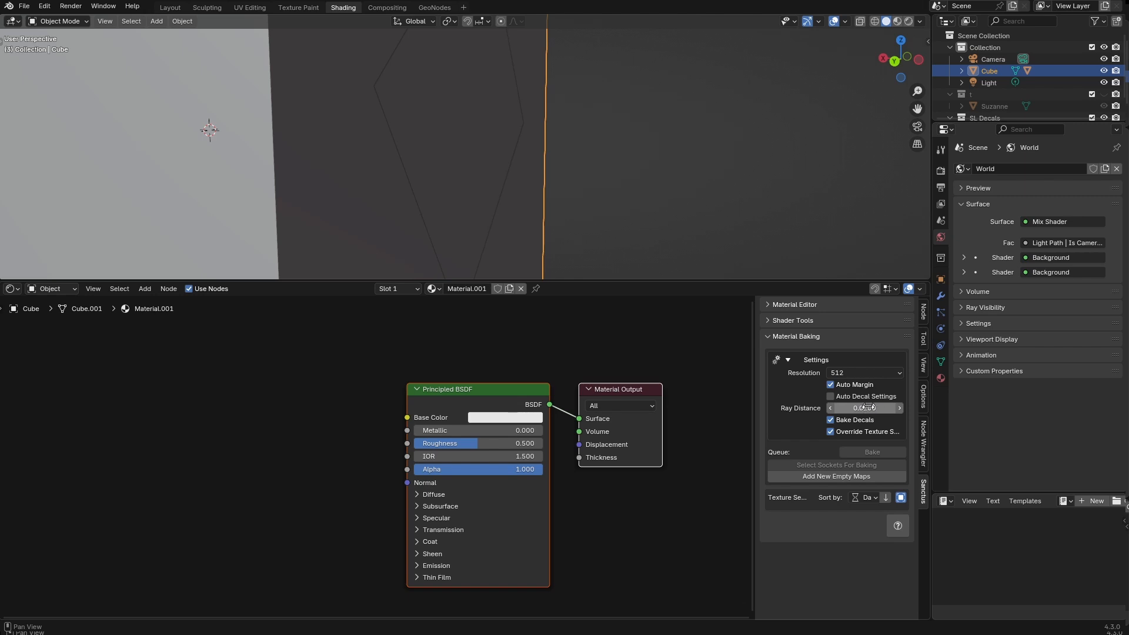
middle_drag(460, 122, 473, 174)
scroll(439, 161, down, 4)
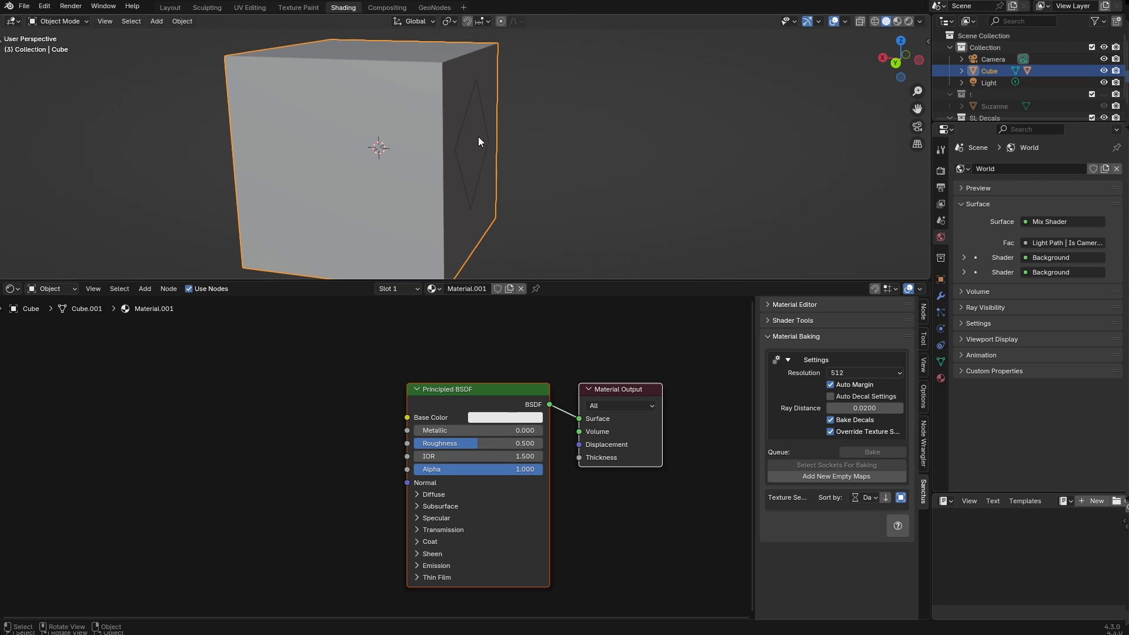
scroll(411, 151, down, 3)
middle_drag(366, 144, 470, 179)
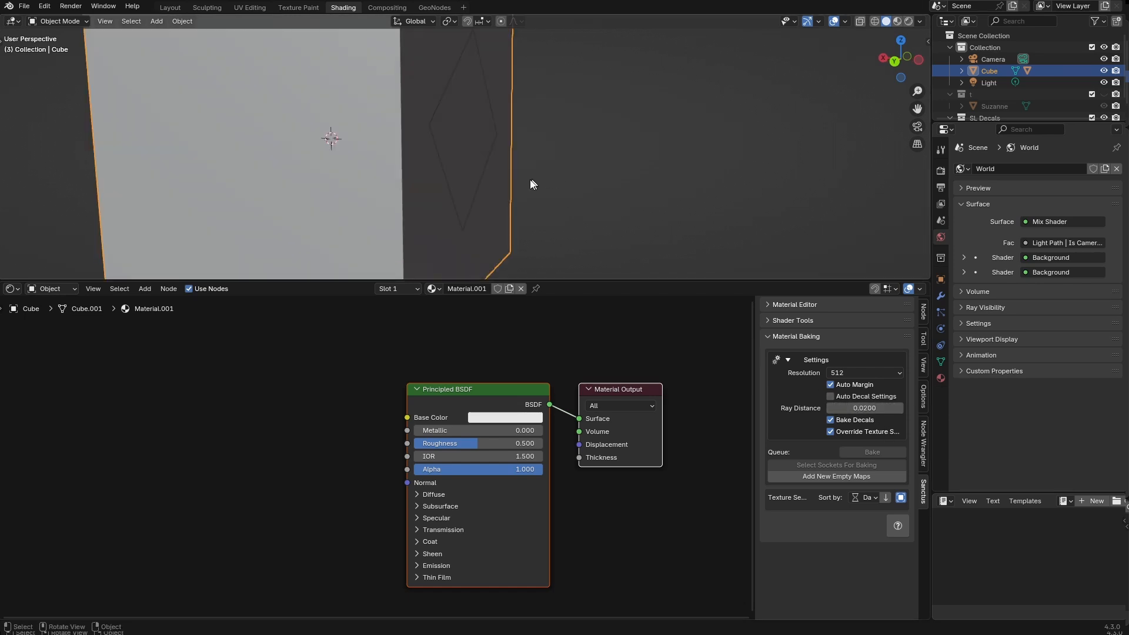
scroll(529, 183, down, 5)
middle_drag(526, 182, 334, 93)
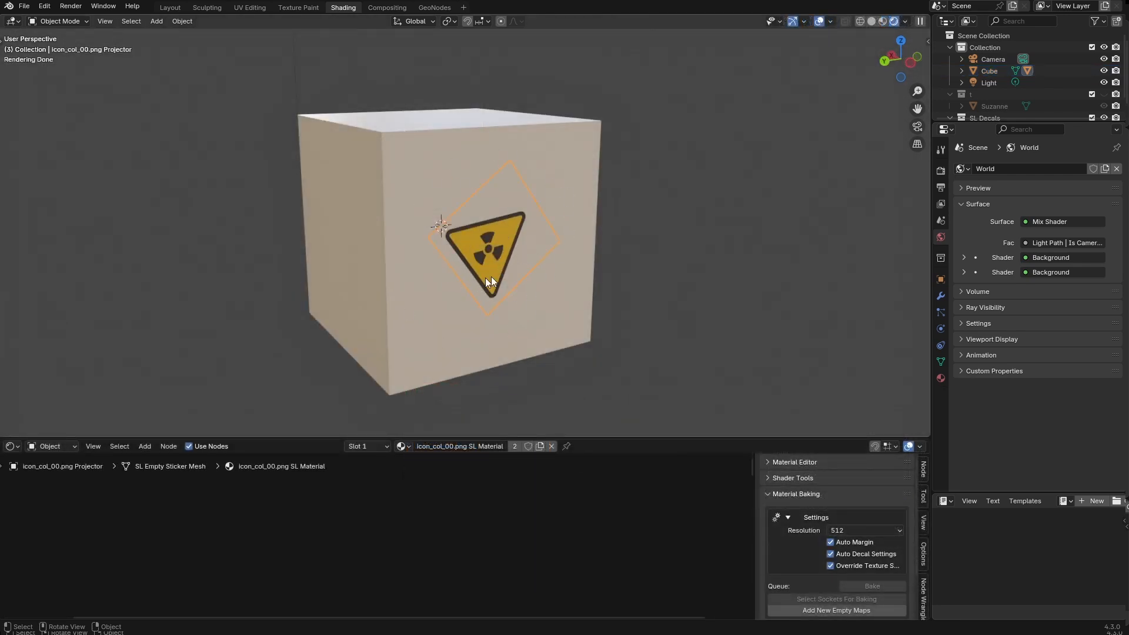
- Inspect the rendered radiation warning decal on the cube from several angles and distances
middle_drag(503, 258, 517, 254)
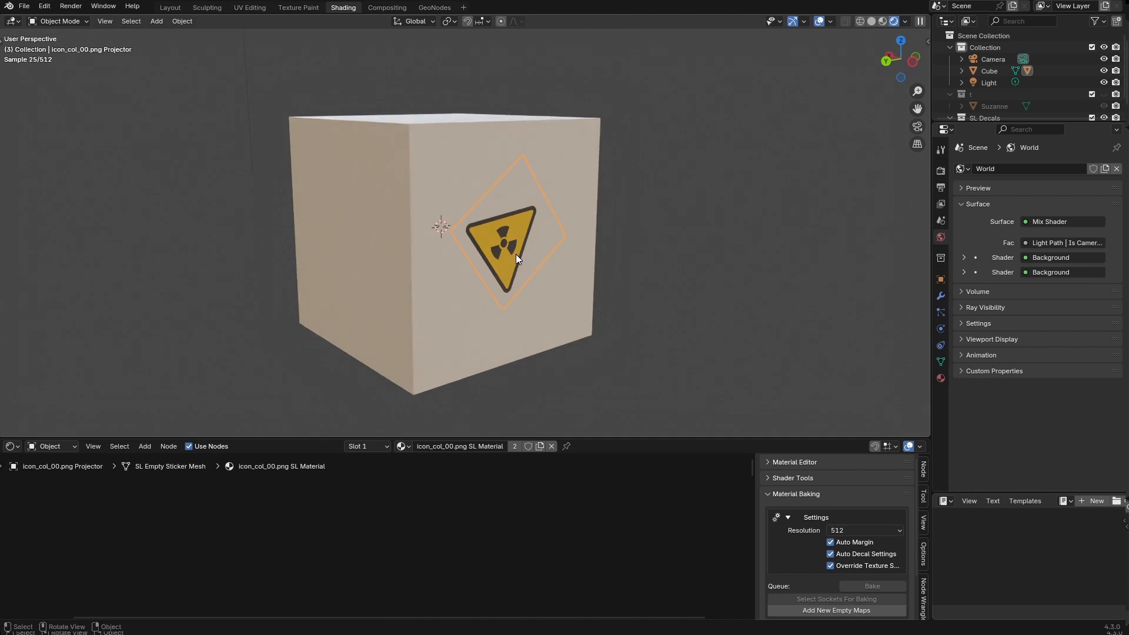
scroll(516, 254, down, 2)
scroll(517, 254, up, 2)
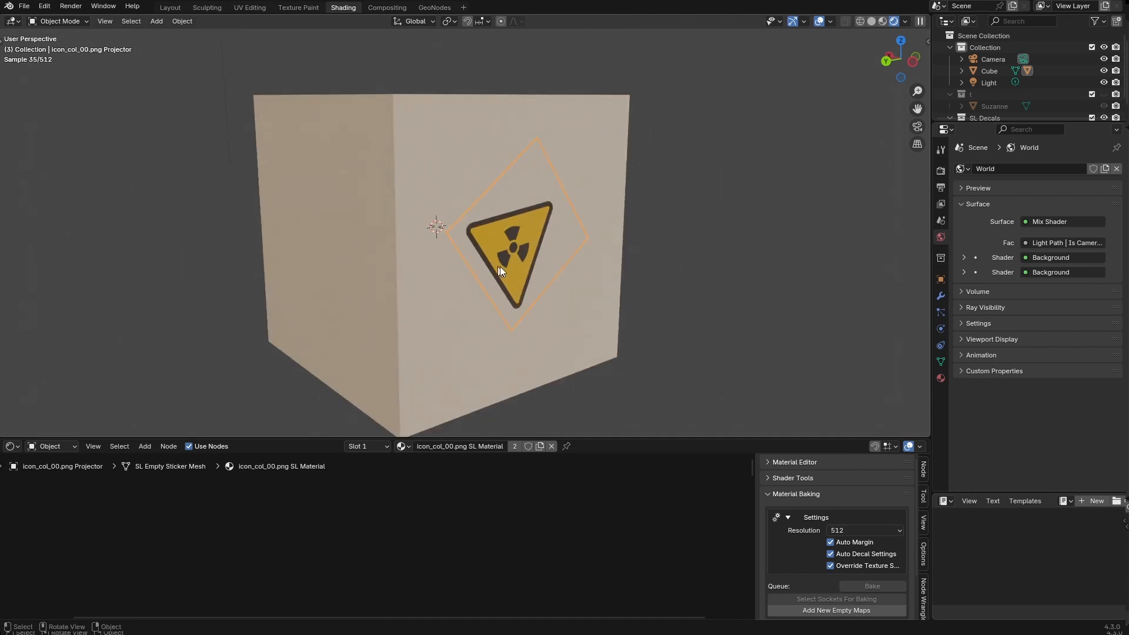
scroll(508, 254, down, 2)
middle_drag(490, 223, 515, 246)
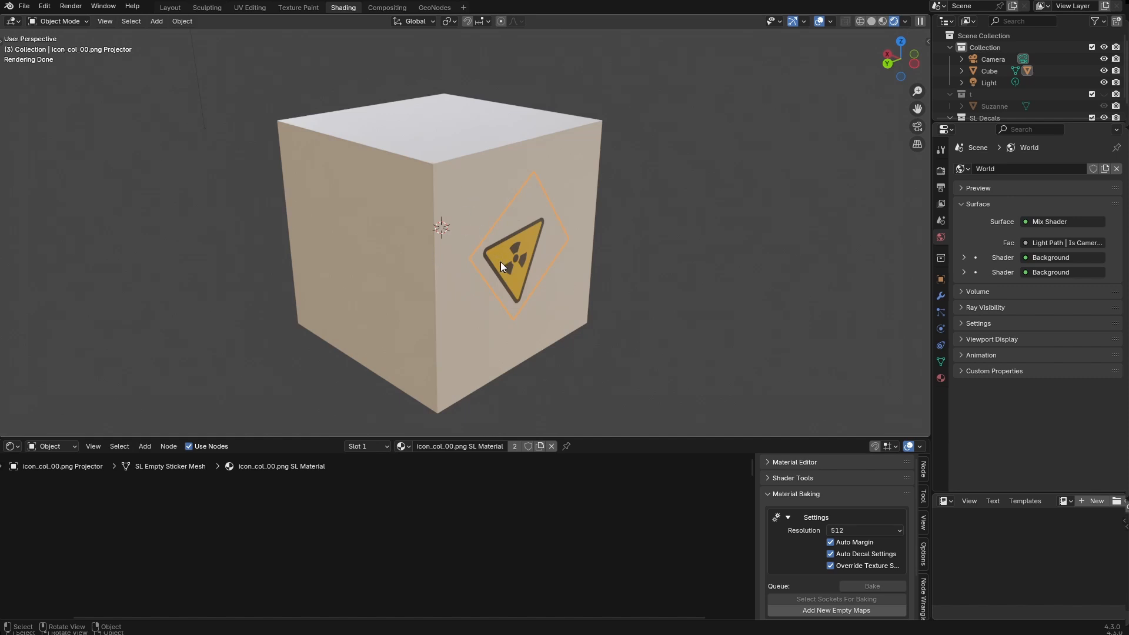
middle_drag(499, 262, 587, 183)
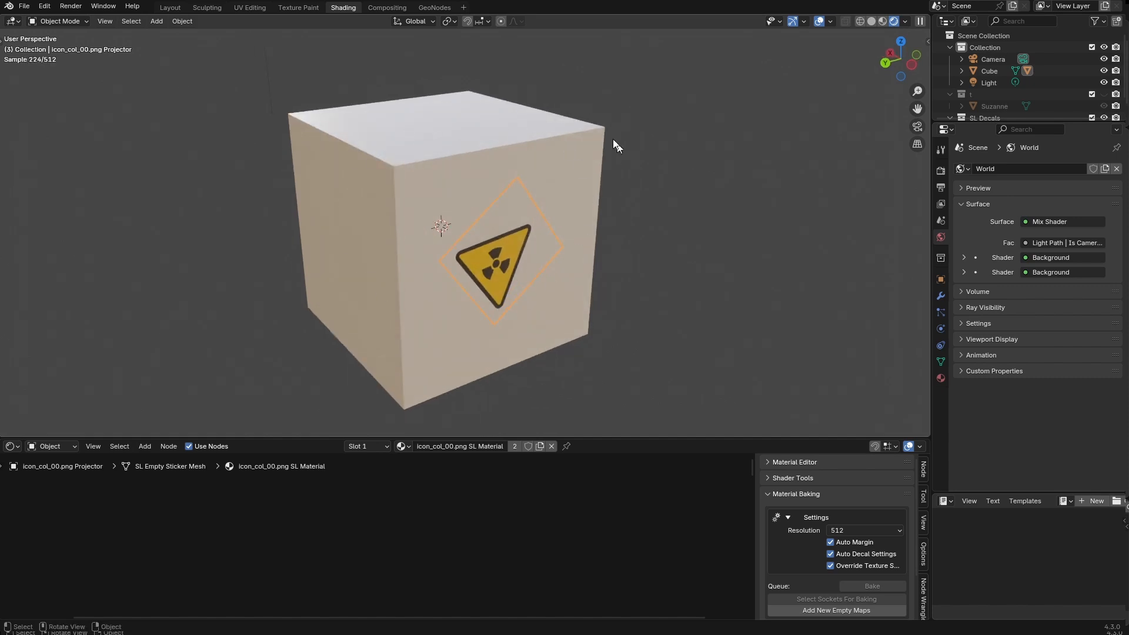
scroll(544, 284, down, 3)
middle_drag(545, 284, 602, 273)
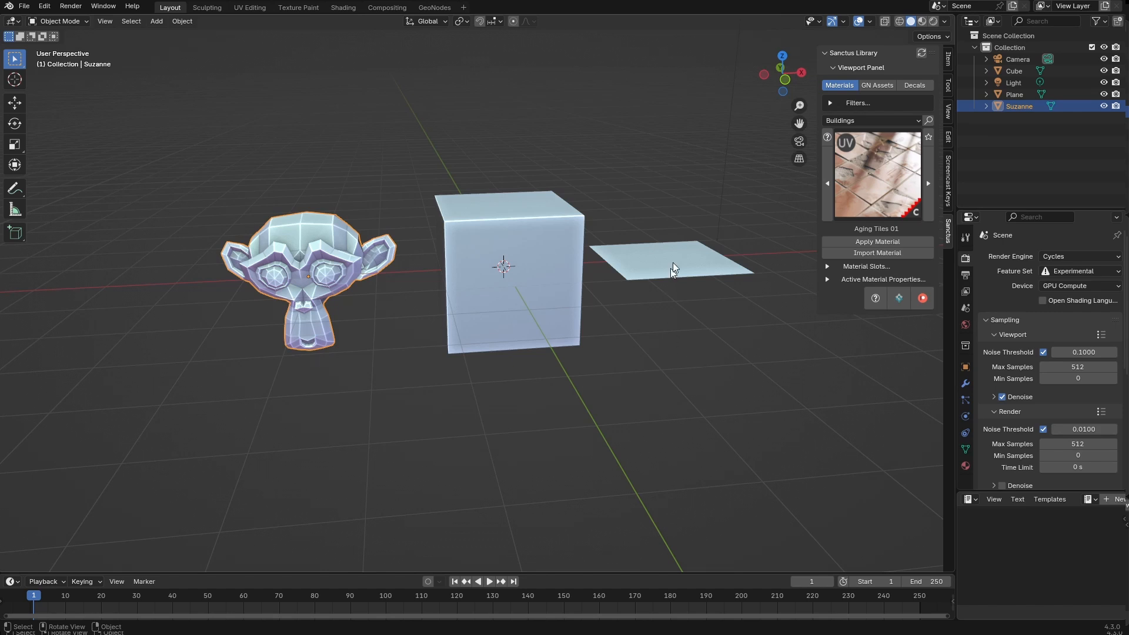
- Choose the Uv Checker 03 material from the Others category of the material library
click(870, 177)
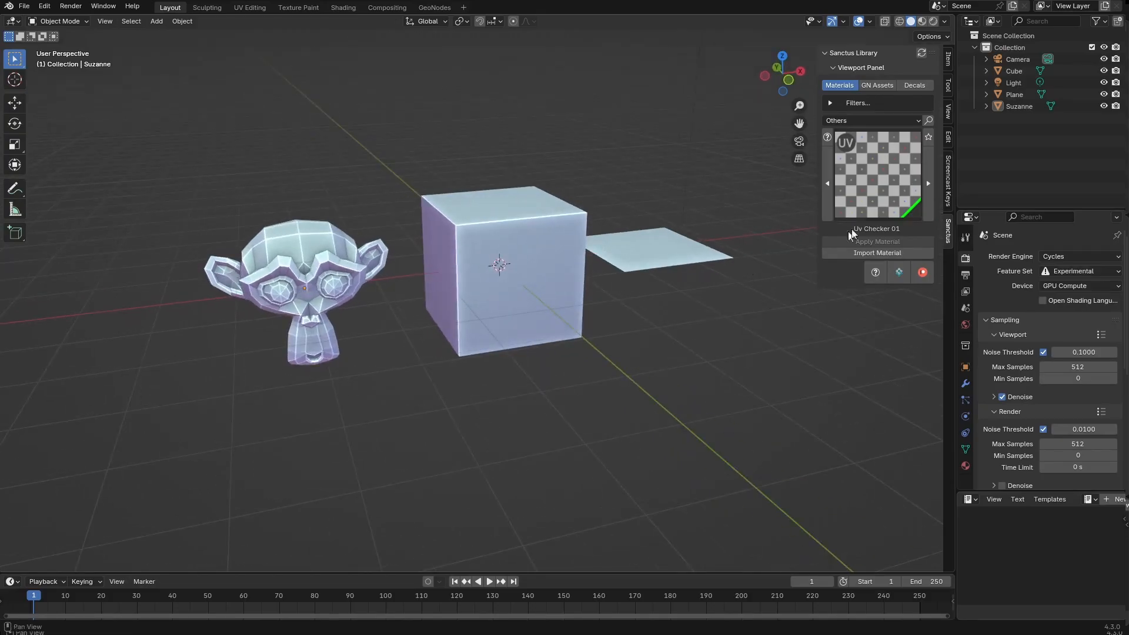
click(893, 181)
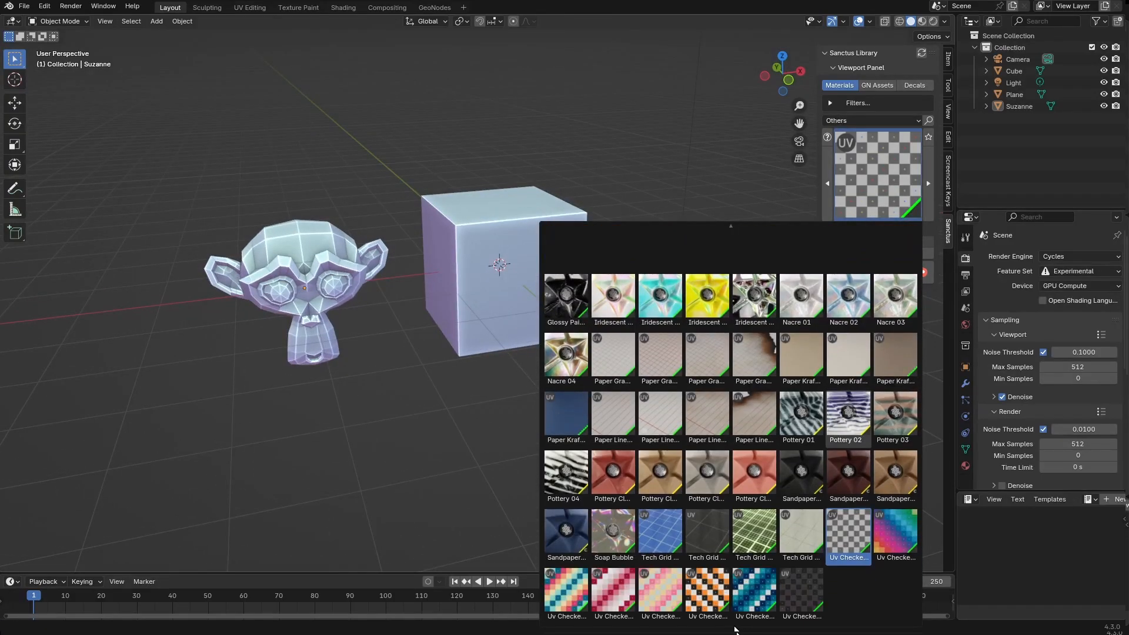
click(570, 598)
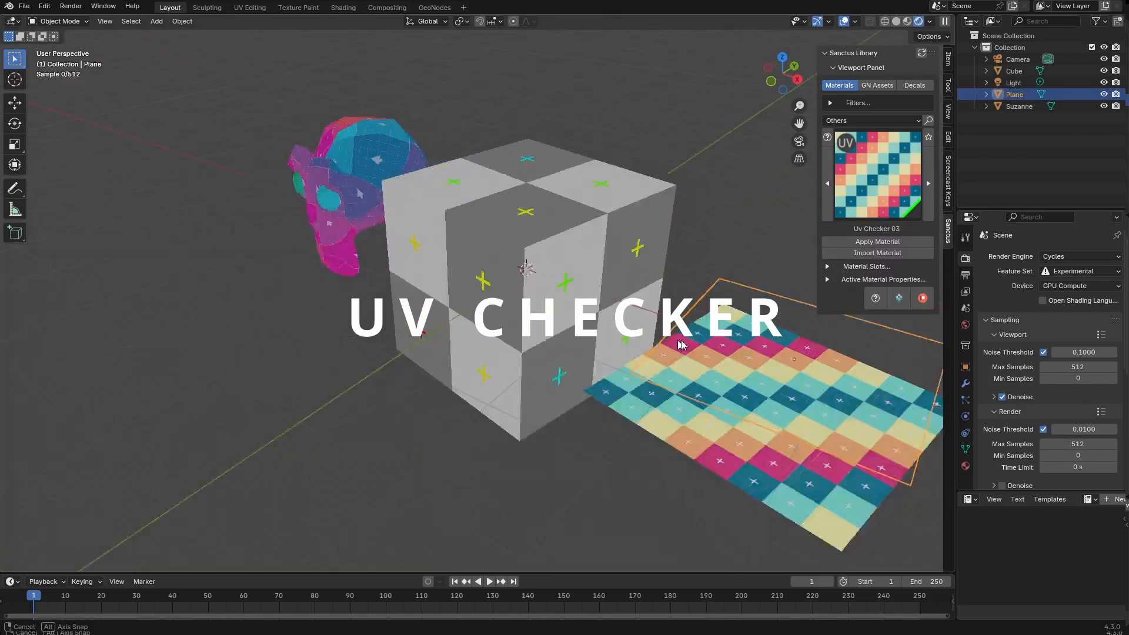
- Set the Icon Type of the cube's UV checker material to 1.000
middle_drag(817, 340, 559, 280)
click(559, 280)
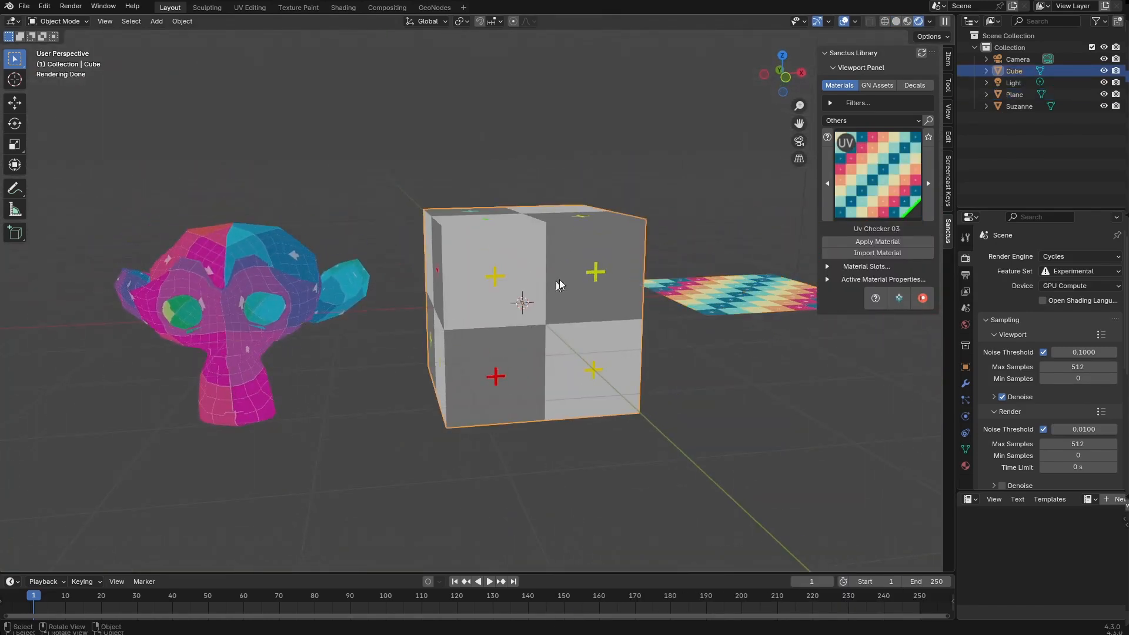
click(829, 279)
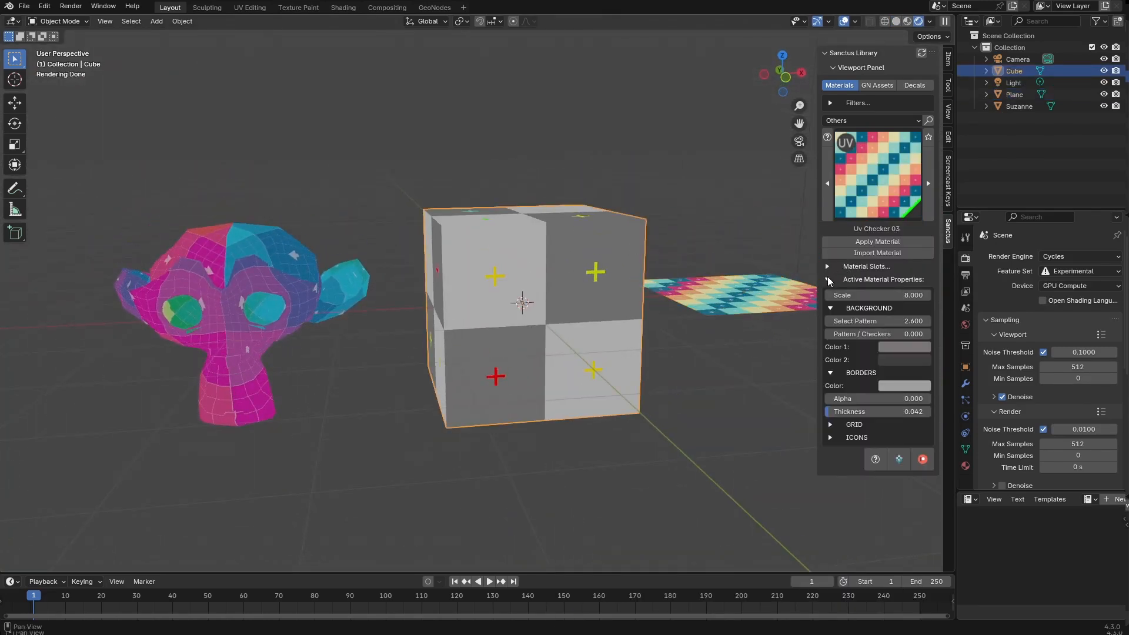
click(829, 439)
middle_drag(565, 295, 544, 278)
scroll(864, 493, down, 1)
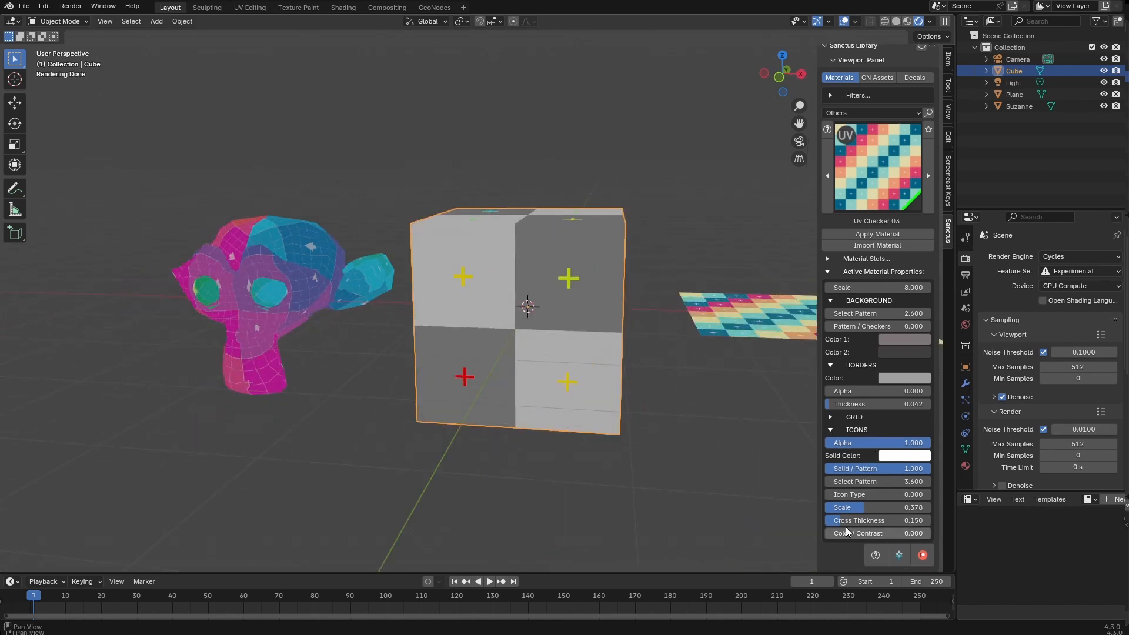
drag(886, 495, 995, 495)
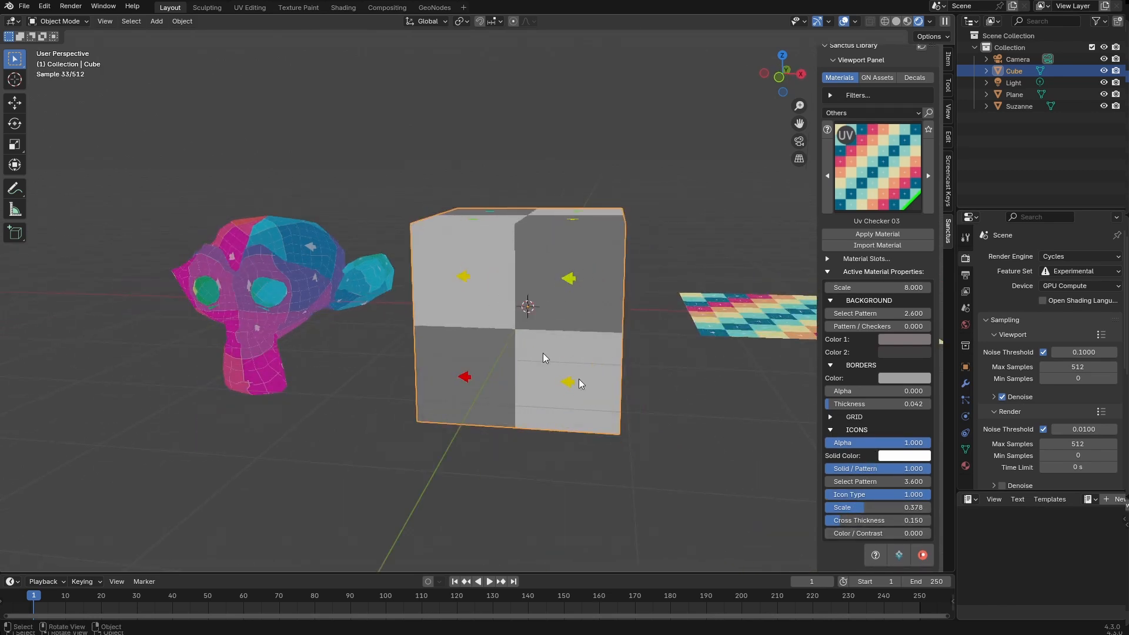
- For the plane's UV checker background, set Select Pattern to 4.100, raise Pattern / Checkers to 1.000, and shift it back toward the pattern
middle_drag(544, 303, 657, 323)
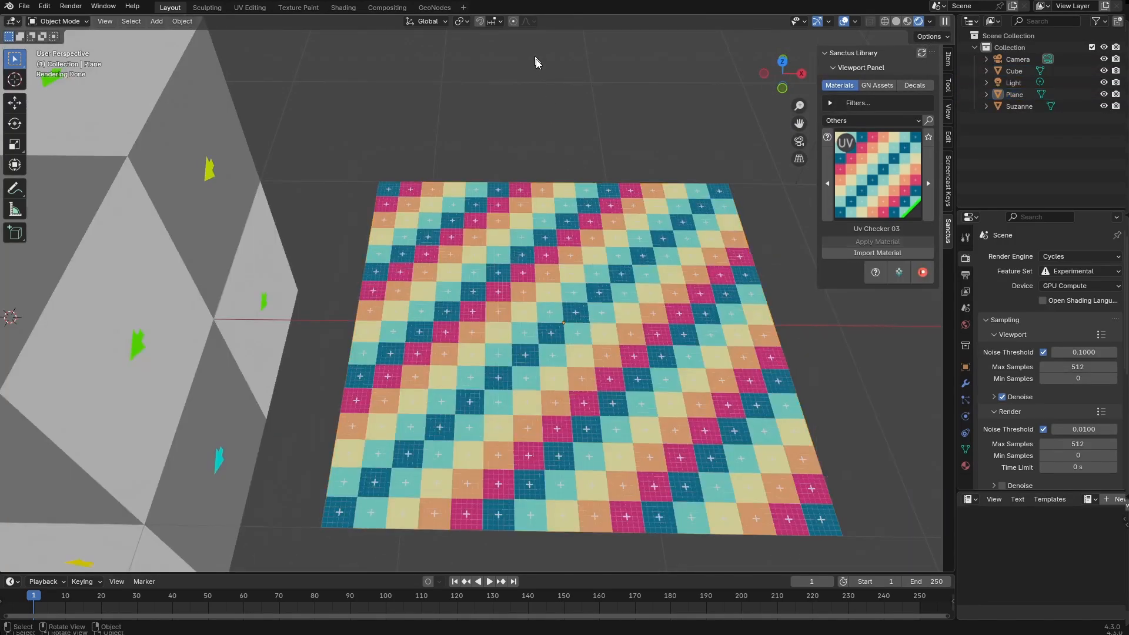
click(632, 329)
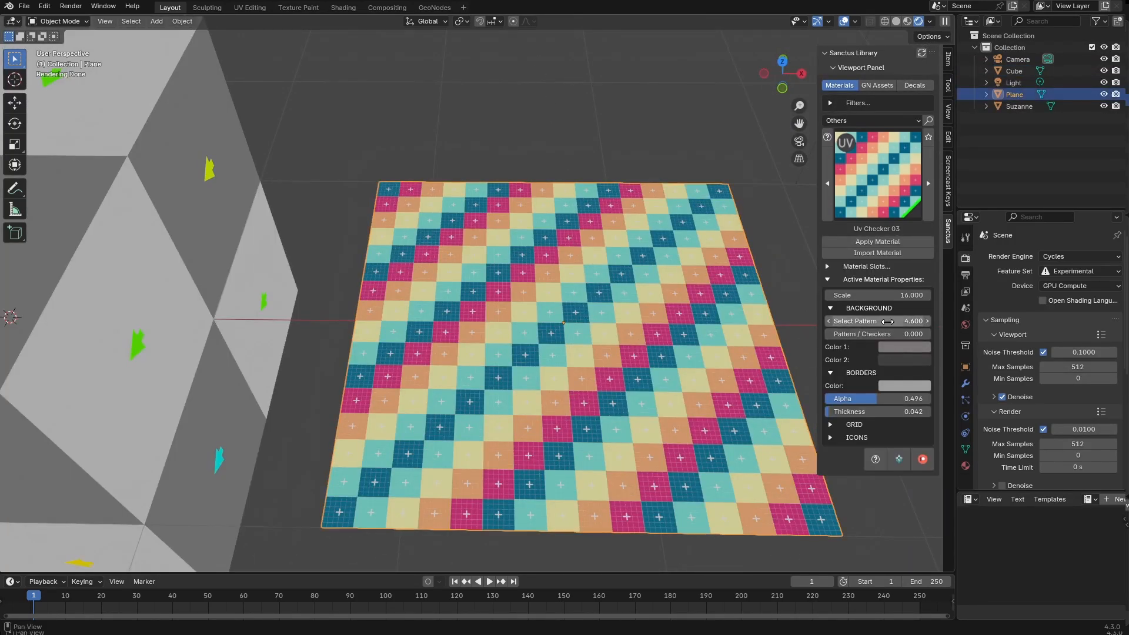
drag(887, 323, 929, 336)
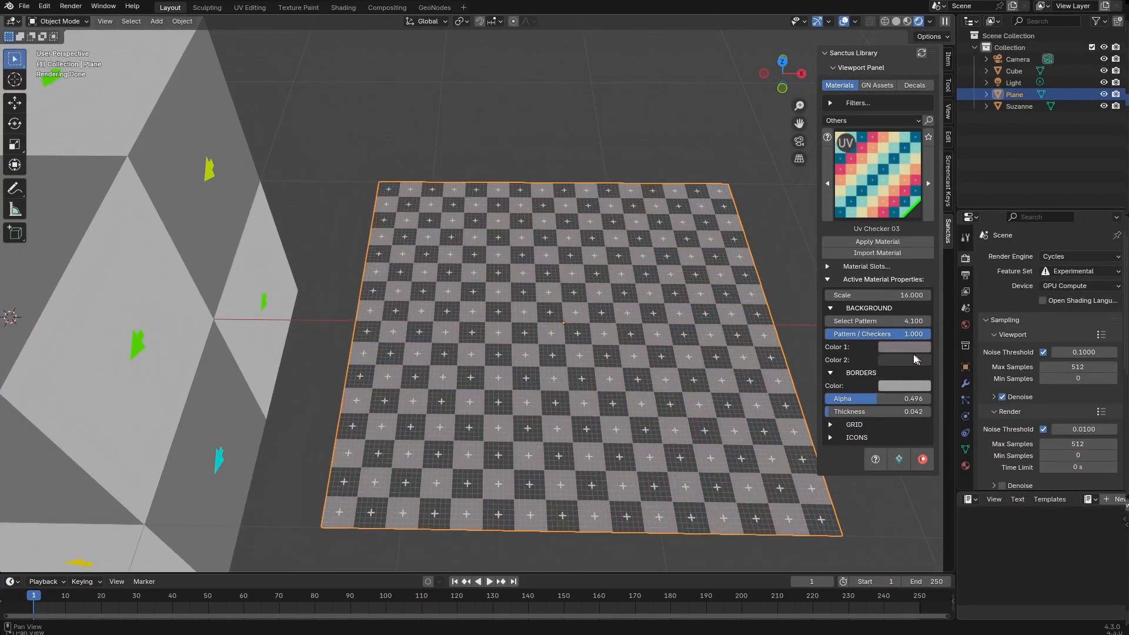
drag(909, 334, 870, 334)
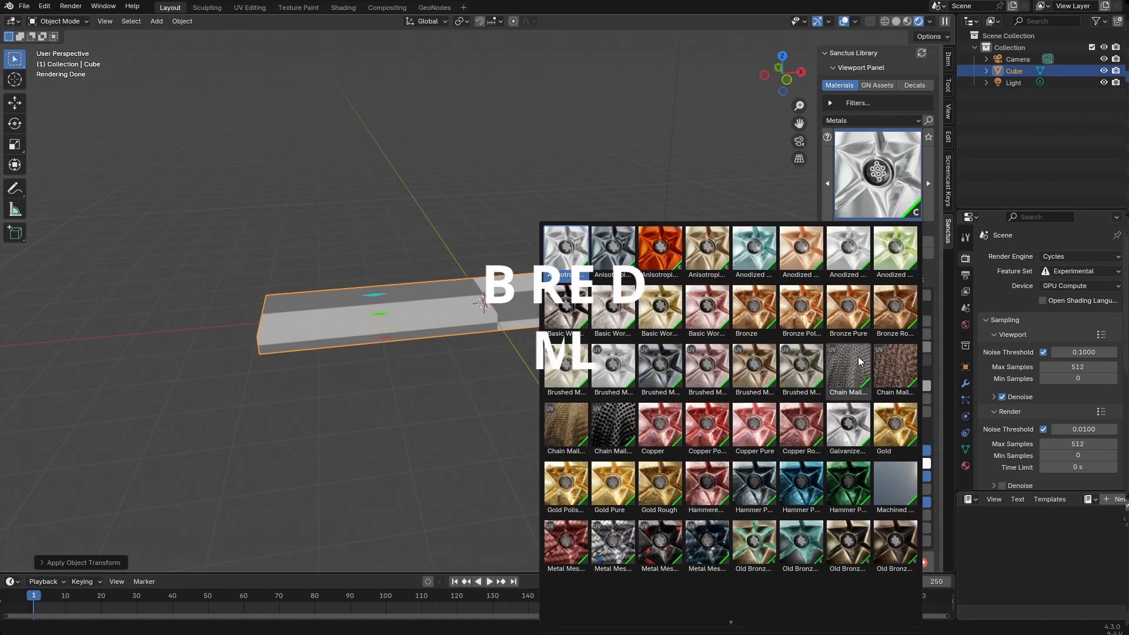
- Apply the Brushed Metal 01 material from the Metals category to the long flat slab
click(568, 364)
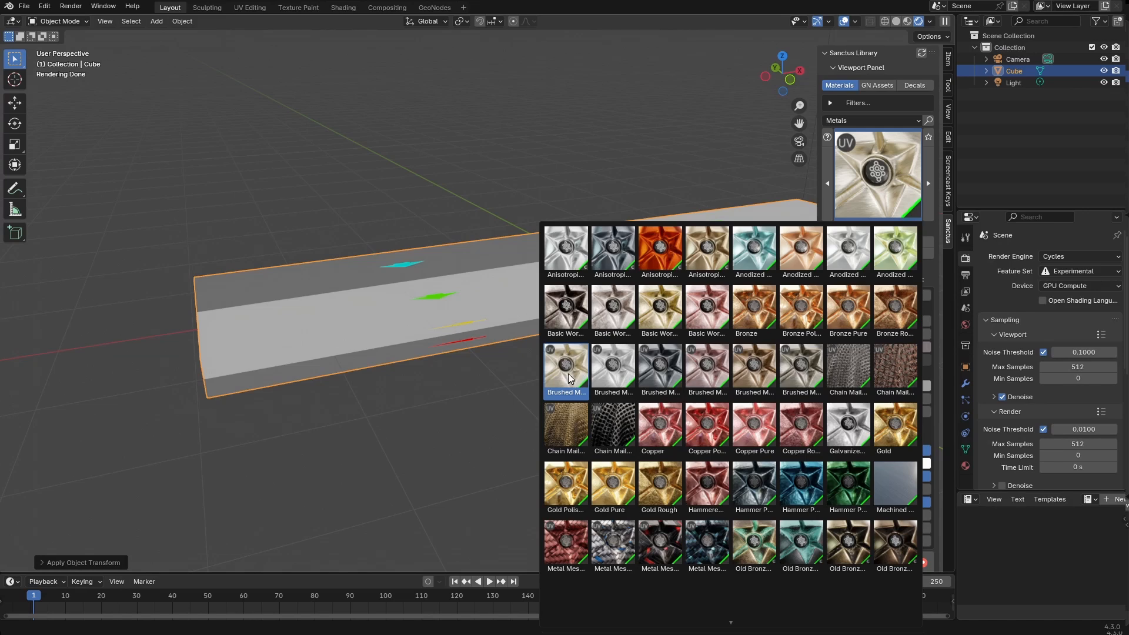
click(909, 242)
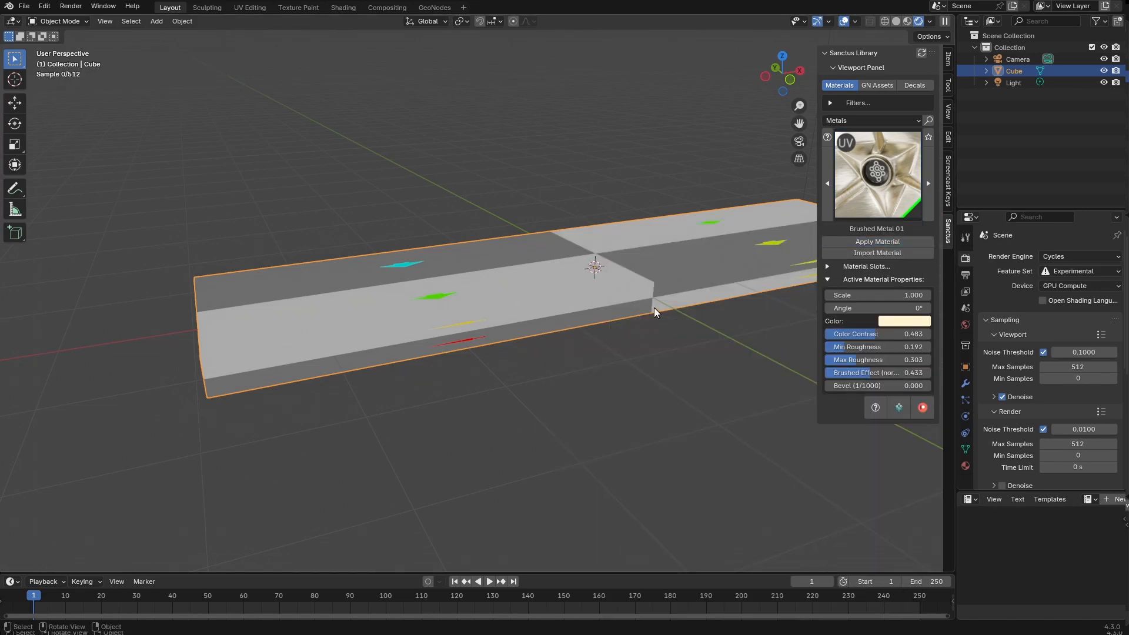
mouse_move(701, 295)
middle_down()
mouse_move(727, 307)
mouse_move(509, 242)
middle_up()
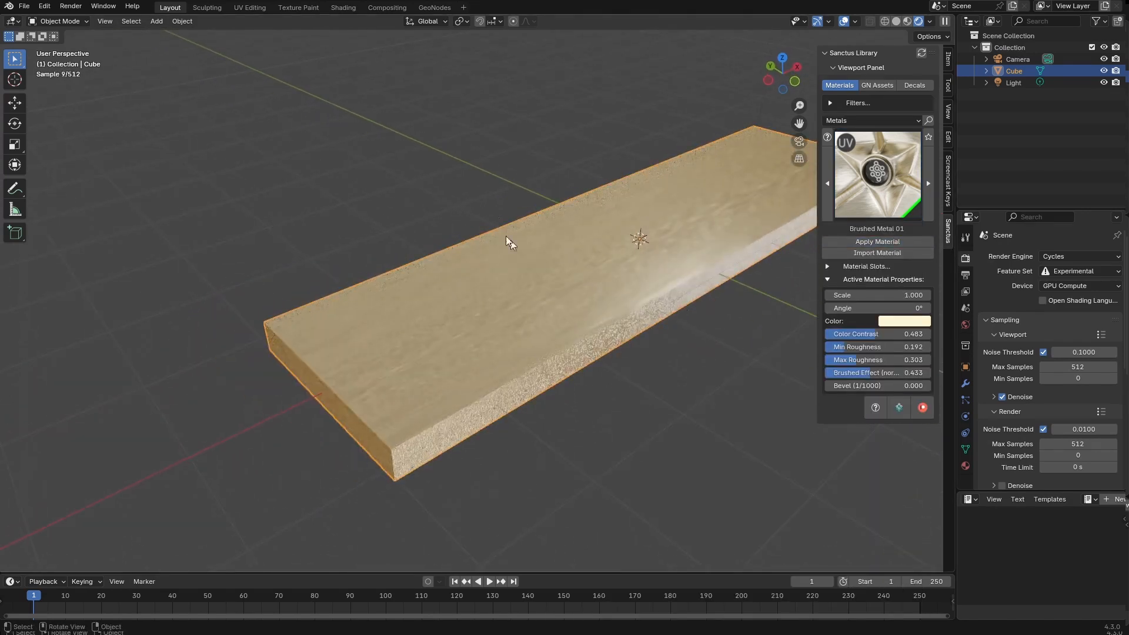
- In the UV Editing workspace, unwrap all of the slab's faces with Smart UV Project at a 66° angle limit
click(255, 10)
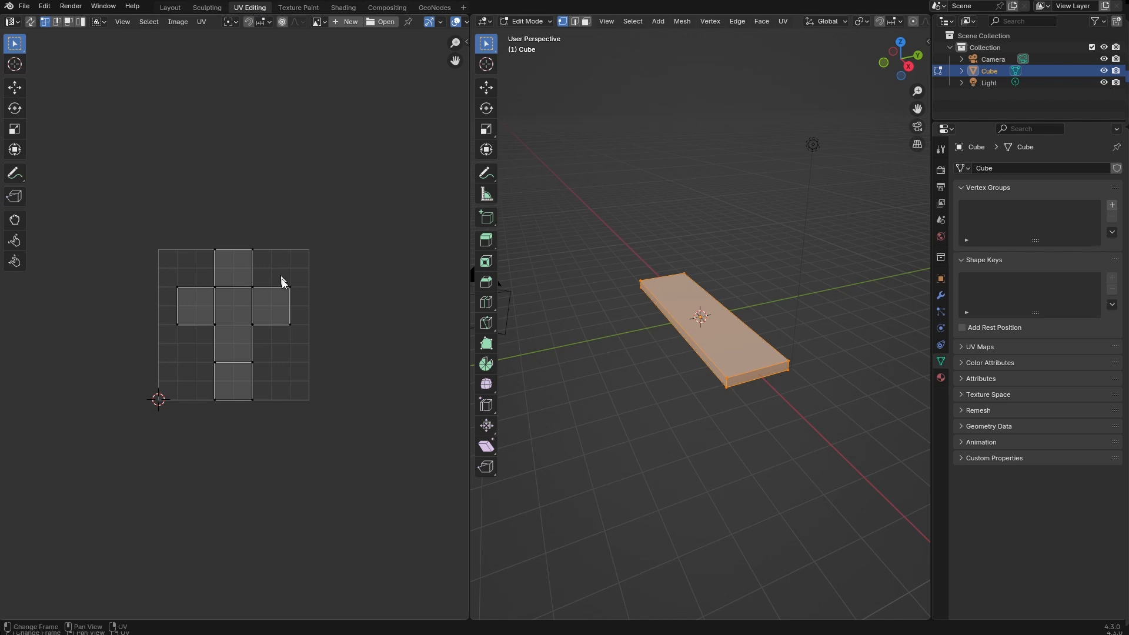
key(a)
click(200, 22)
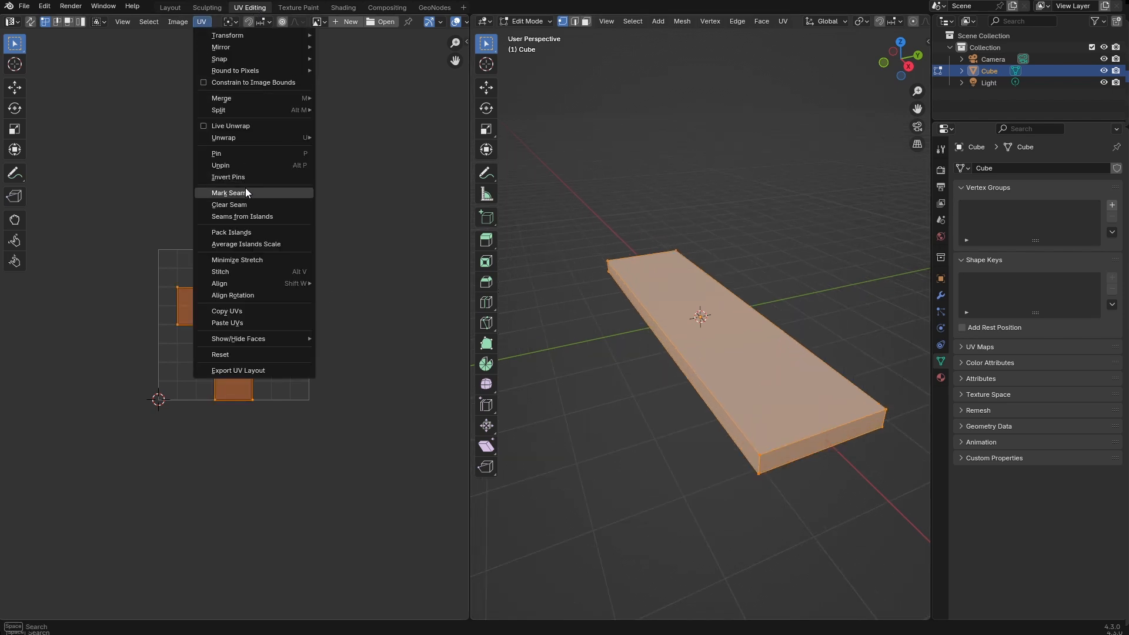
mouse_move(241, 136)
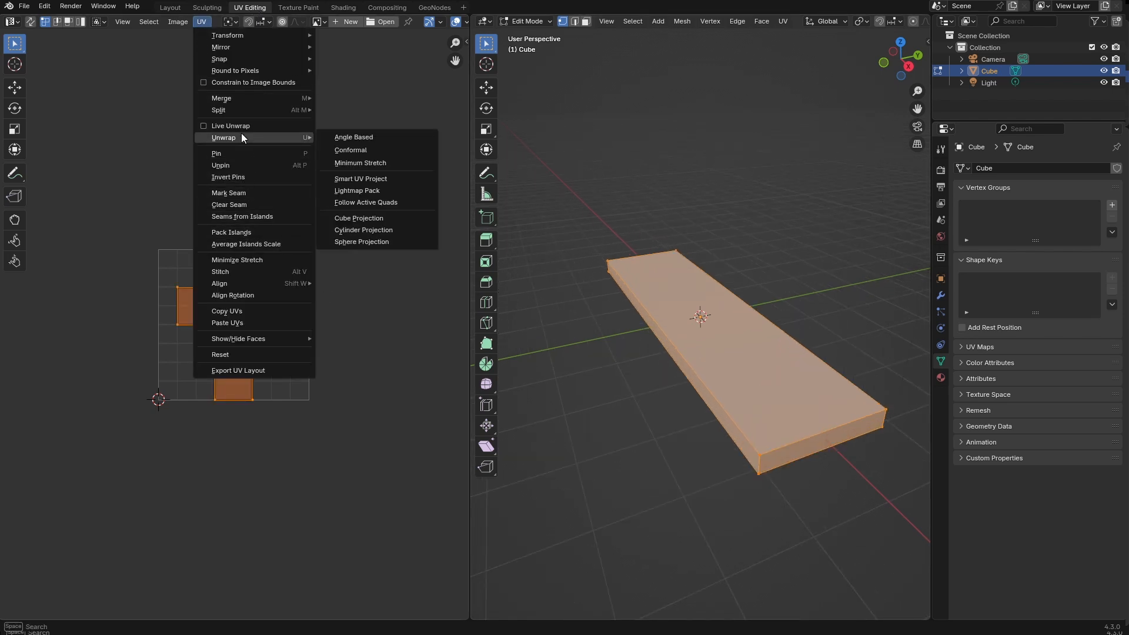
click(369, 178)
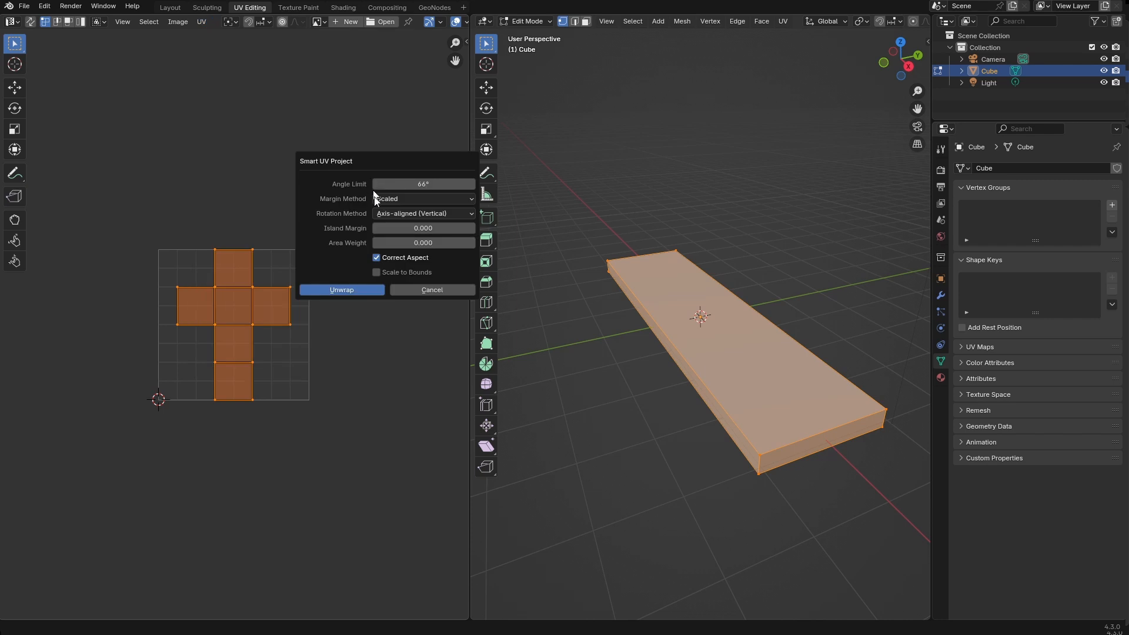
click(358, 293)
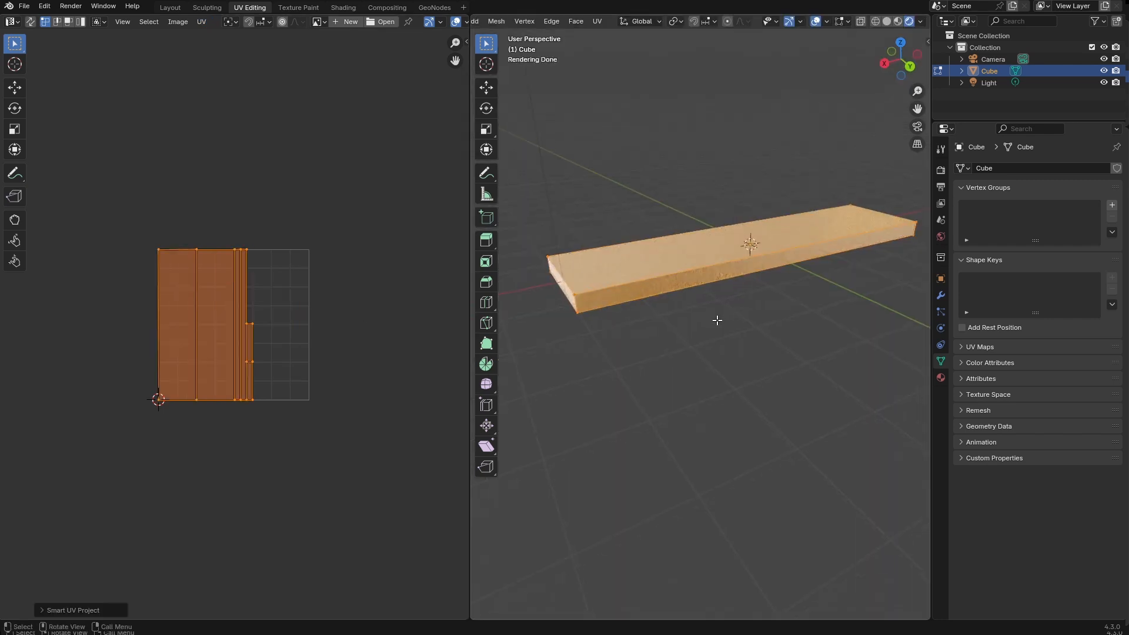
- Examine the direction of the brushed metal grain on the slab's edges and top face from several angles
scroll(717, 320, up, 2)
shift+middle_drag(638, 273, 751, 290)
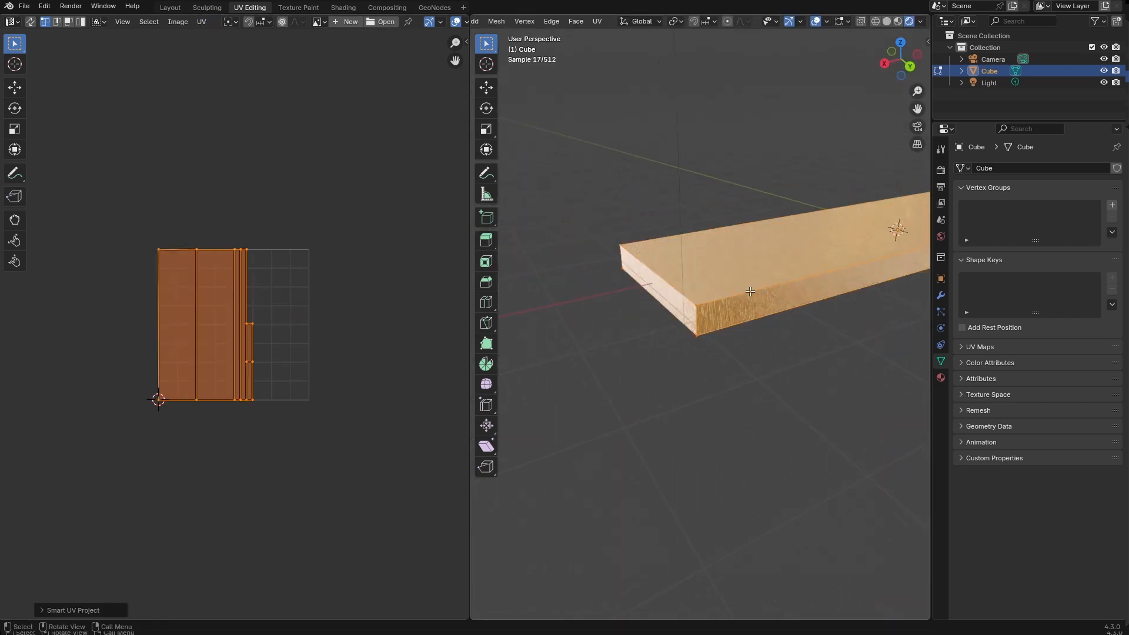
scroll(750, 290, up, 2)
scroll(760, 249, up, 1)
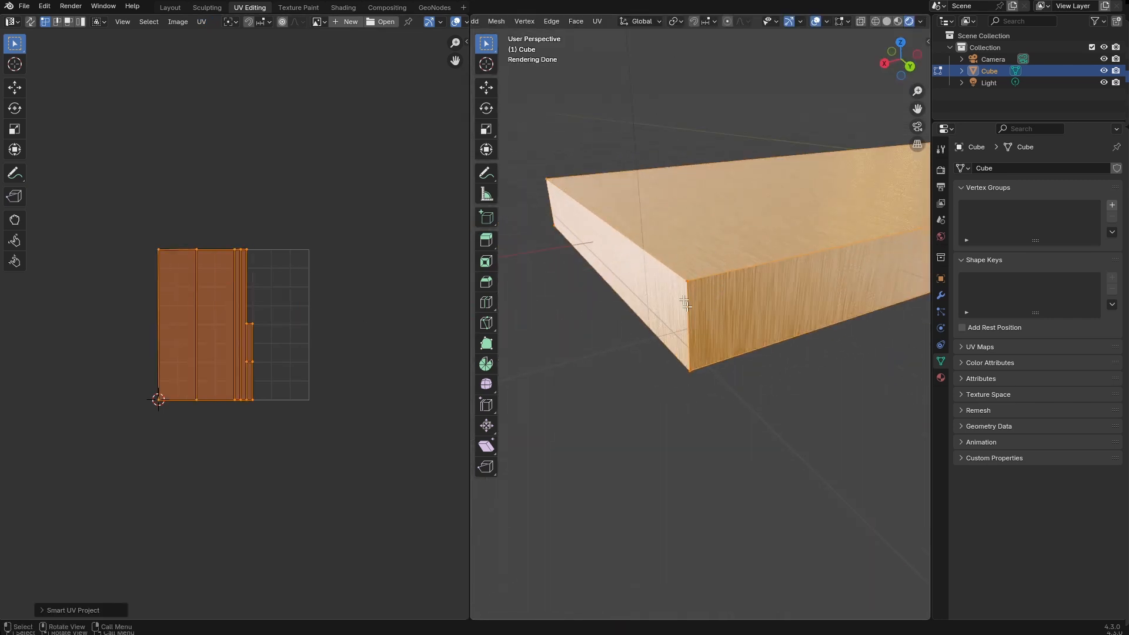
scroll(906, 207, down, 4)
middle_drag(898, 232, 805, 272)
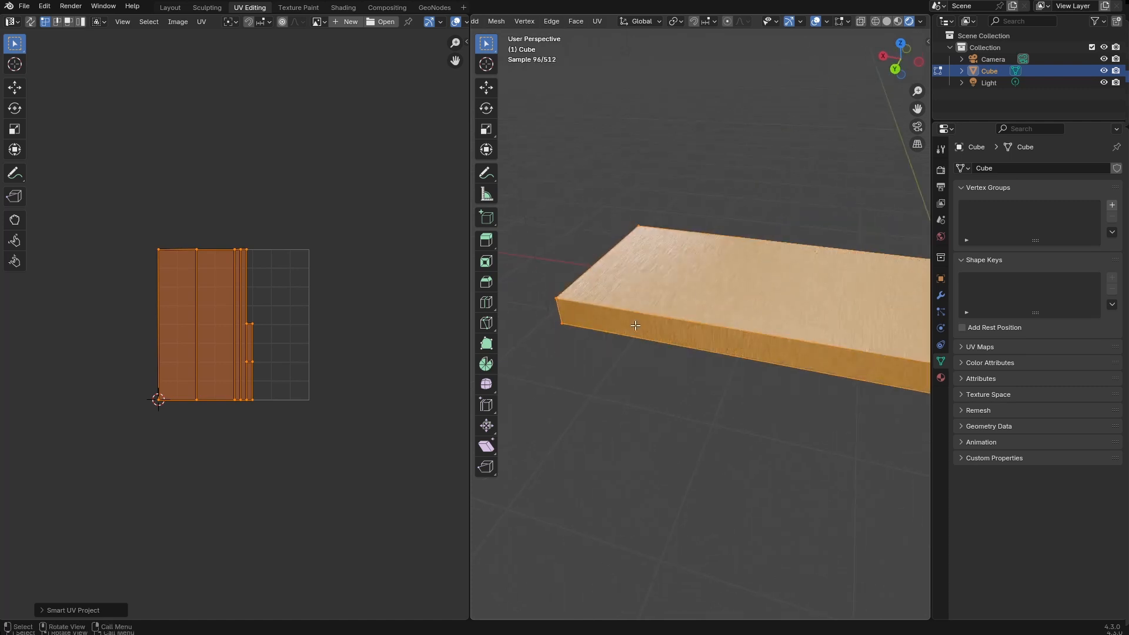
middle_drag(635, 328, 735, 306)
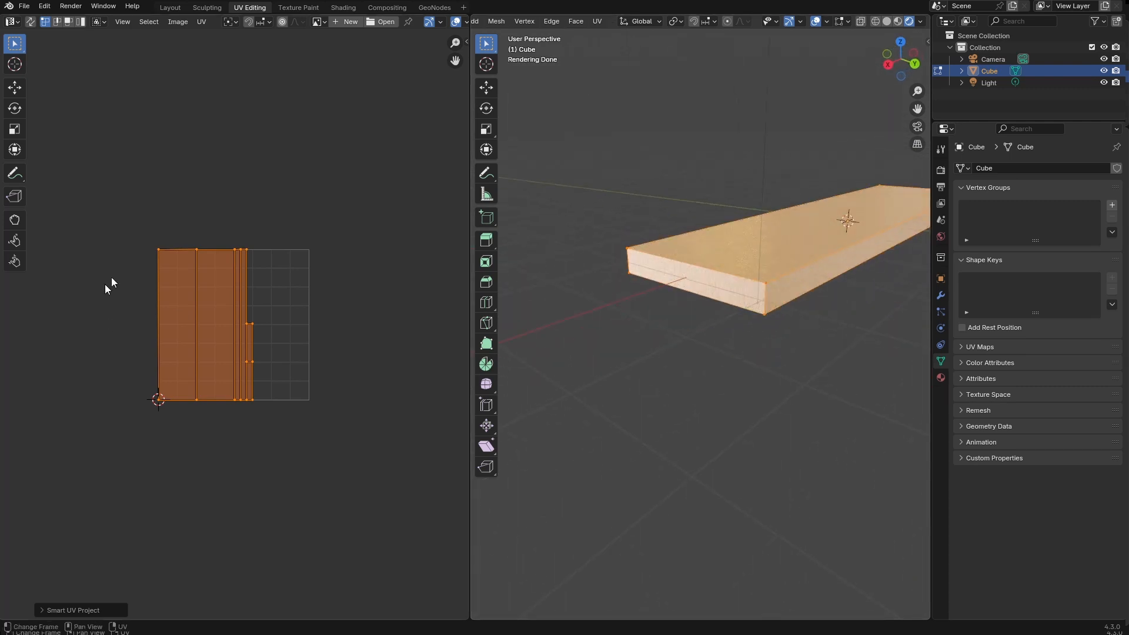
- Rotate all of the slab's UV islands by 90° and move them about 0.19 along X to fit the UV square
scroll(268, 295, up, 3)
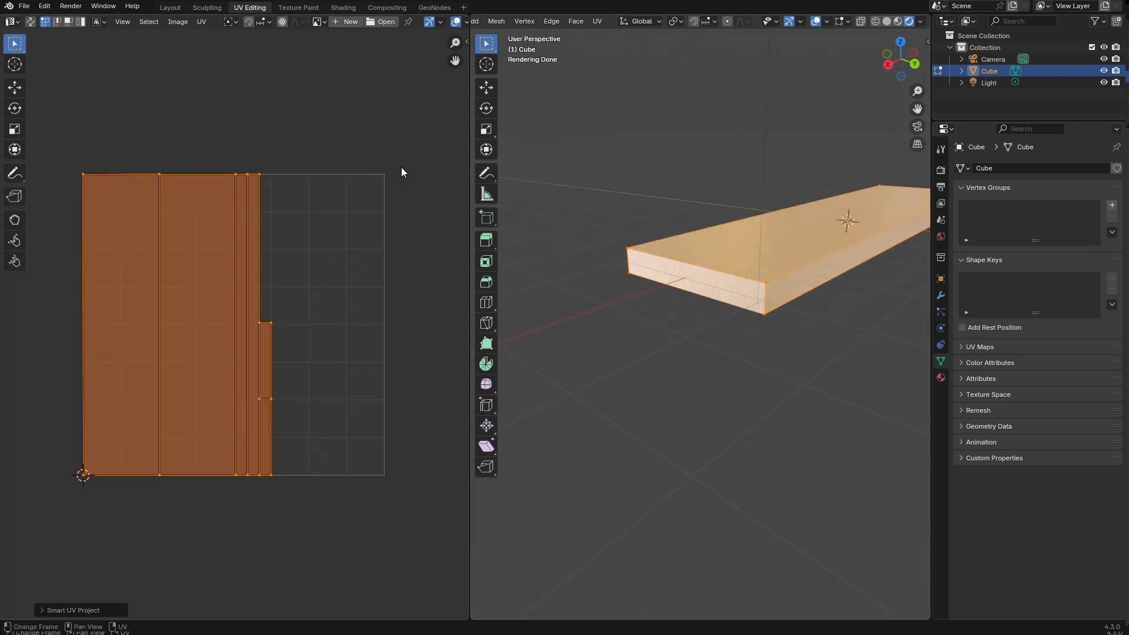
key(r)
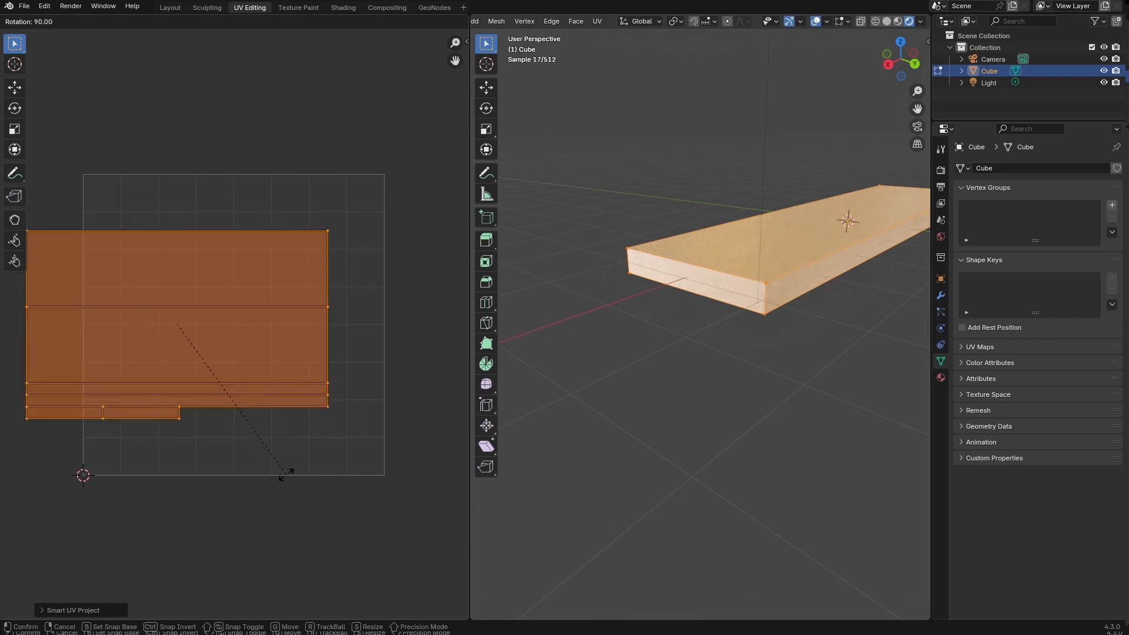
click(286, 474)
key(g)
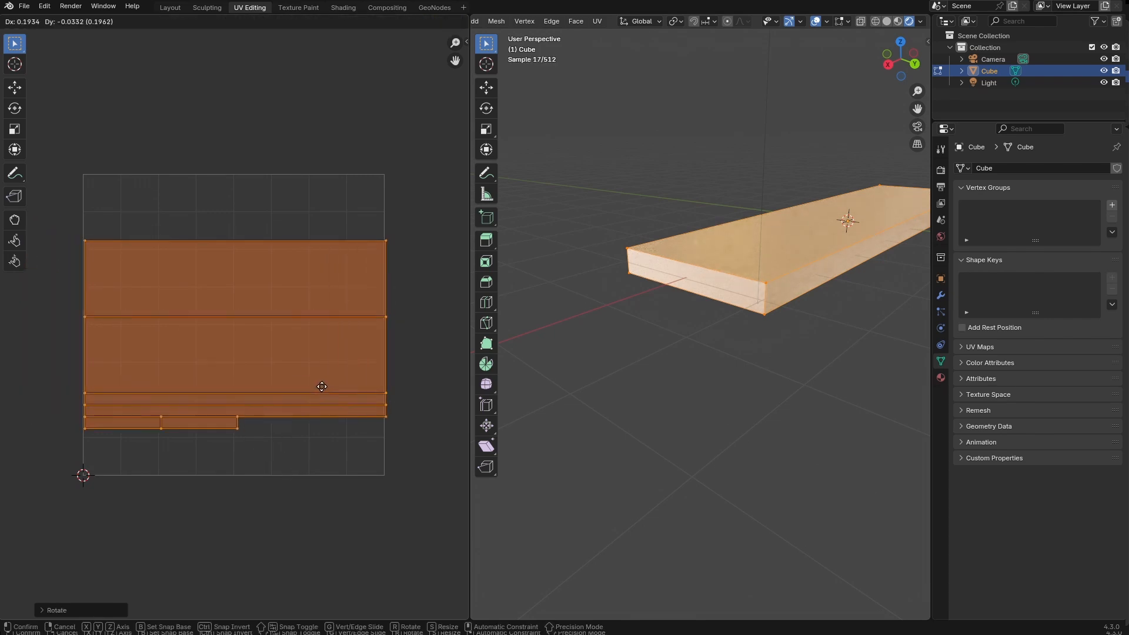
click(321, 388)
click(365, 490)
- Inspect the brushed grain on the slab with the rotated UVs up close, and leave Edit Mode
middle_drag(827, 310, 785, 300)
scroll(772, 329, up, 3)
shift+middle_drag(784, 300, 796, 330)
click(796, 329)
middle_drag(691, 326, 733, 373)
key(Tab)
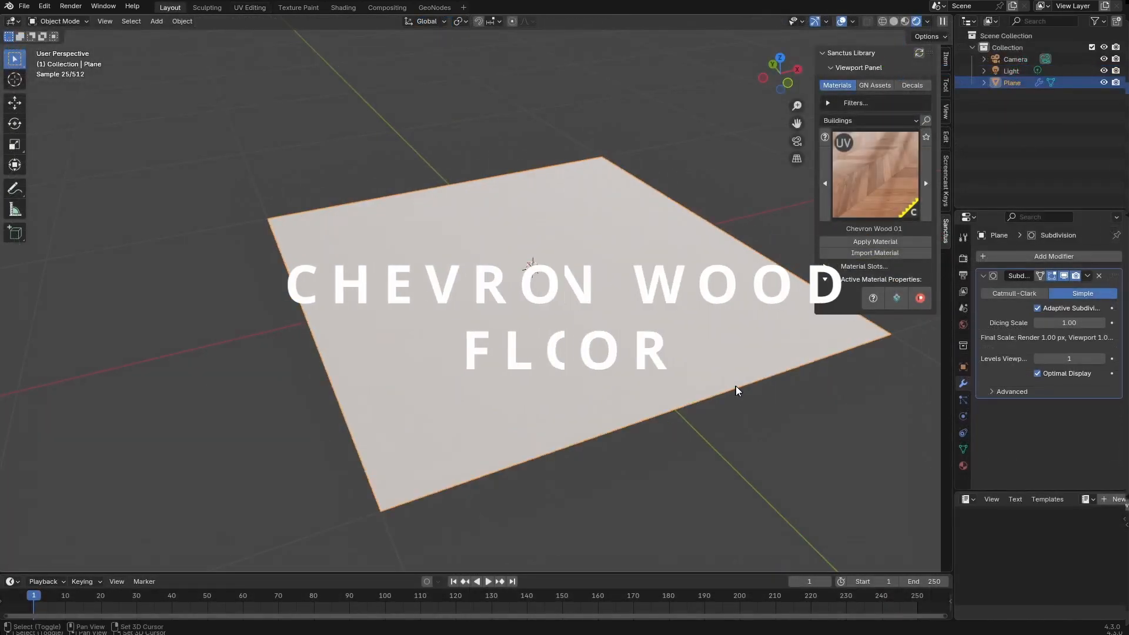
- Apply the Chevron Wood 01 material from the Buildings category to the subdivided plane
shift+middle_drag(735, 386, 694, 380)
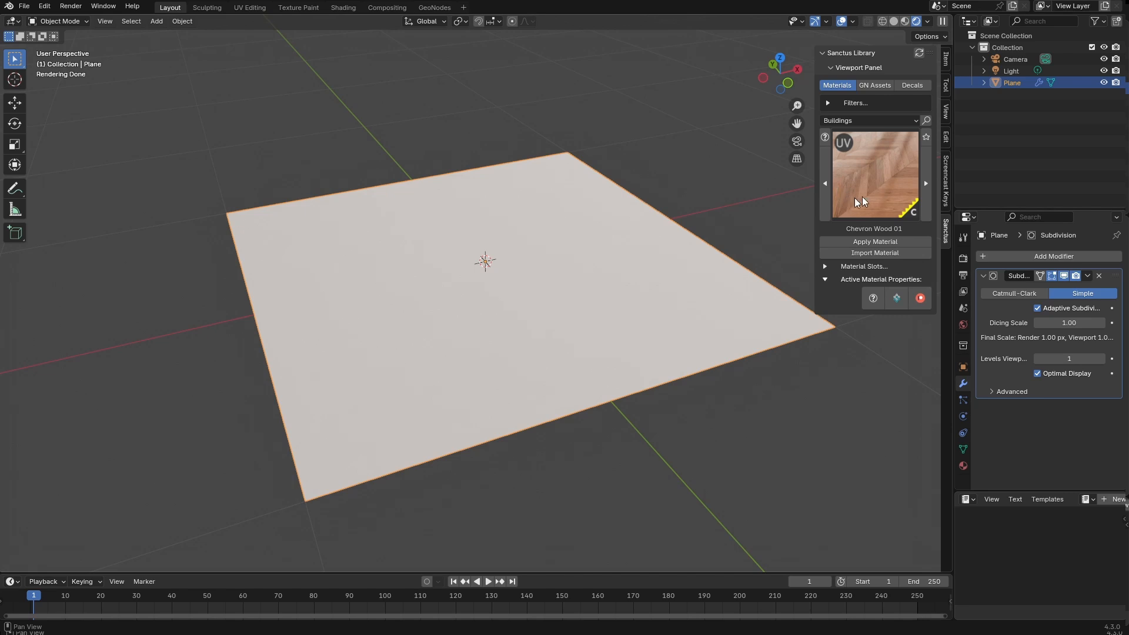
middle_drag(771, 237, 679, 333)
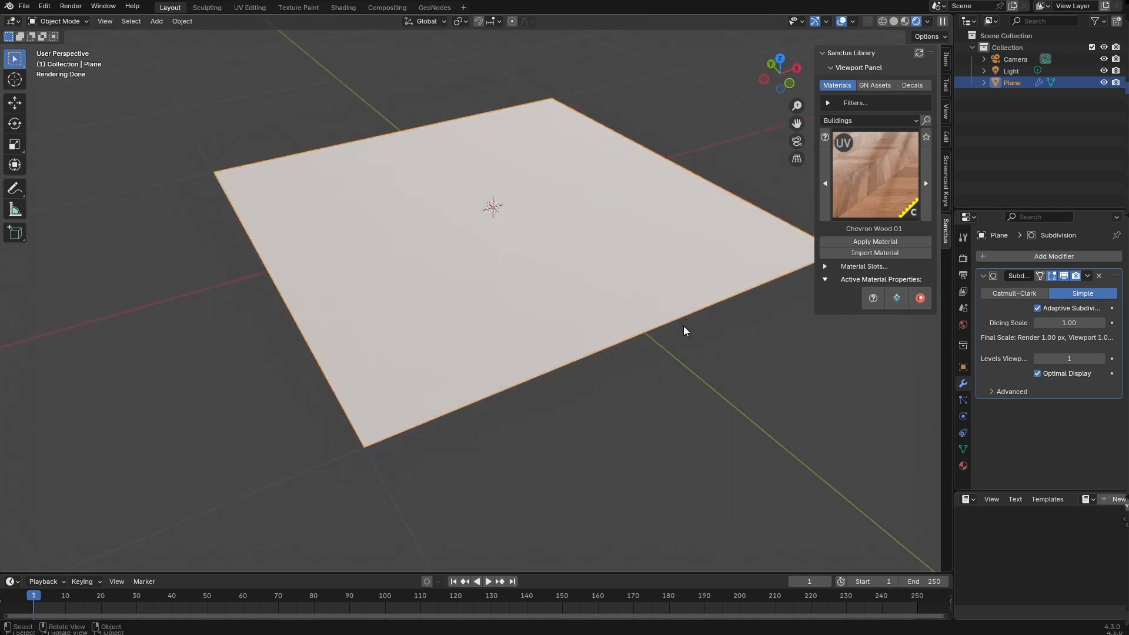
scroll(688, 323, up, 2)
click(870, 241)
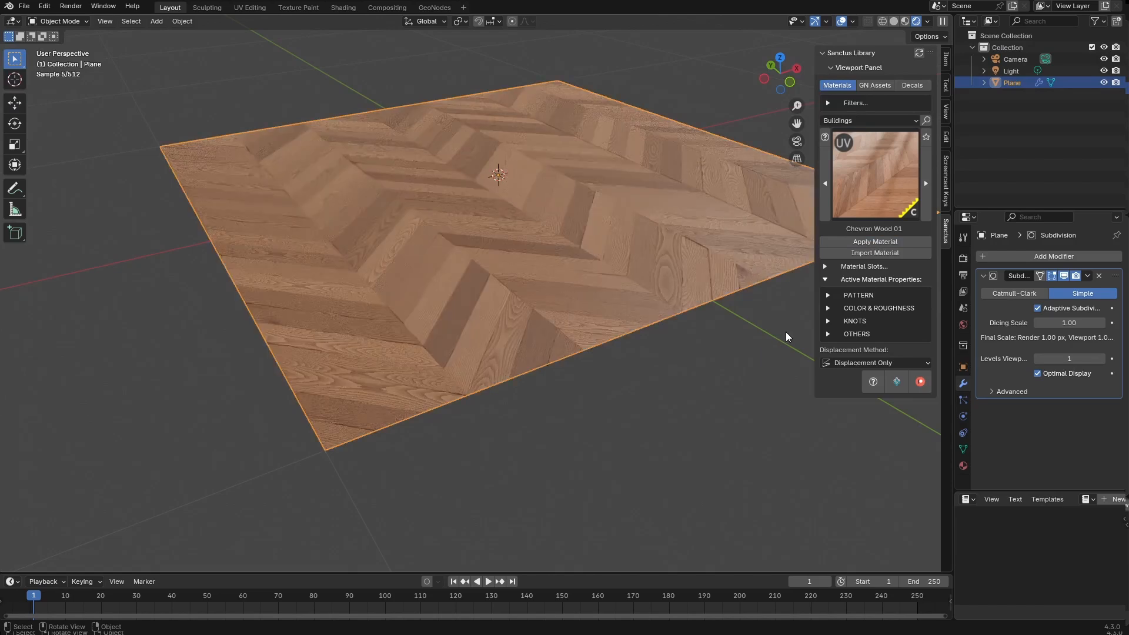
- Examine the chevron planks and wood grain up close and along the plane's edge, and open the material's Color & Roughness properties
middle_drag(786, 332, 707, 361)
scroll(735, 347, up, 6)
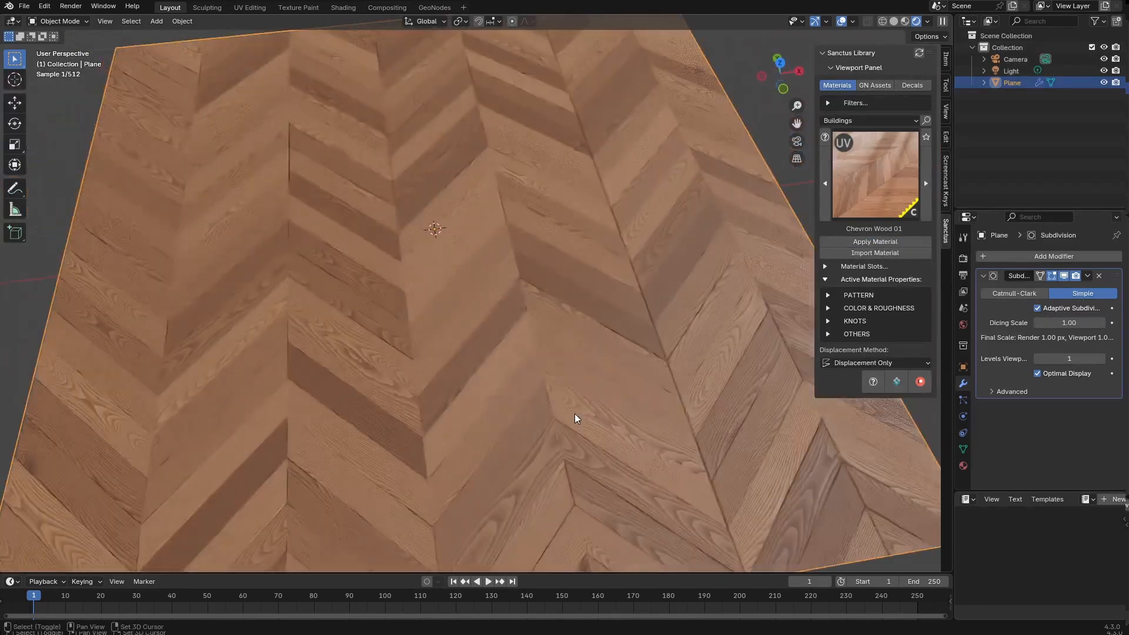
shift+middle_drag(575, 419, 610, 308)
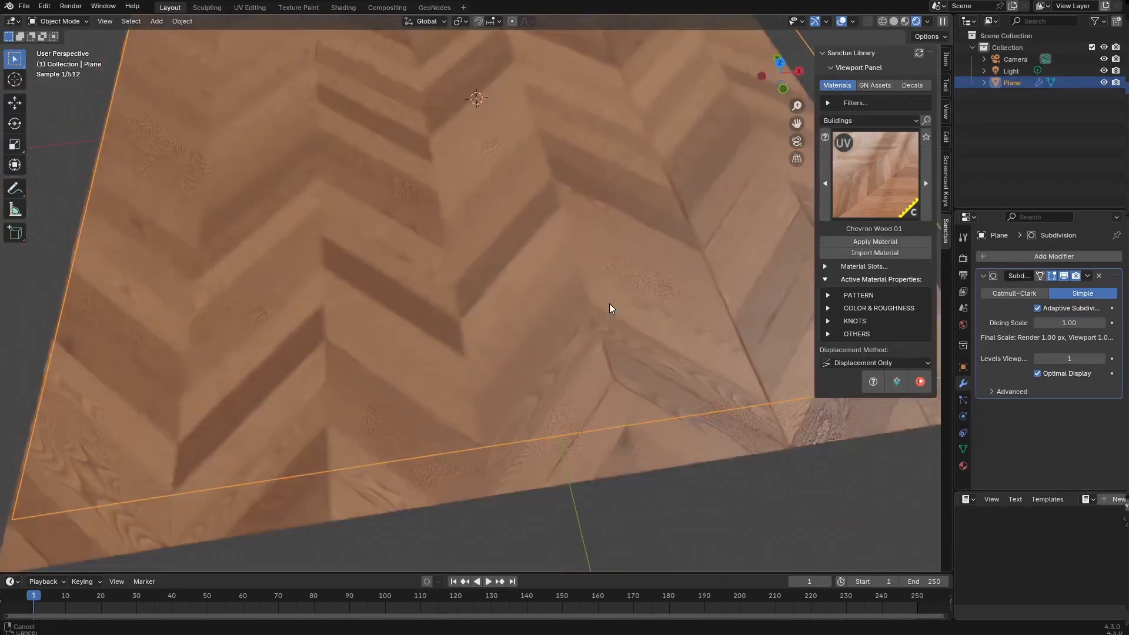
scroll(605, 314, down, 1)
scroll(605, 315, up, 2)
shift+middle_drag(620, 371, 547, 318)
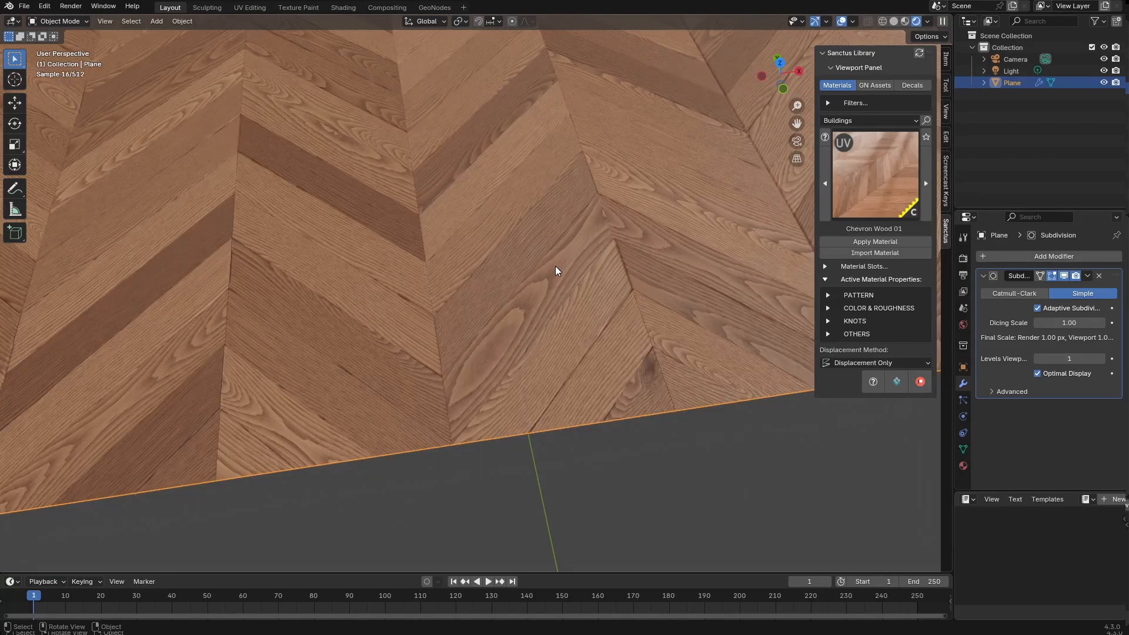
shift+middle_drag(724, 298, 399, 245)
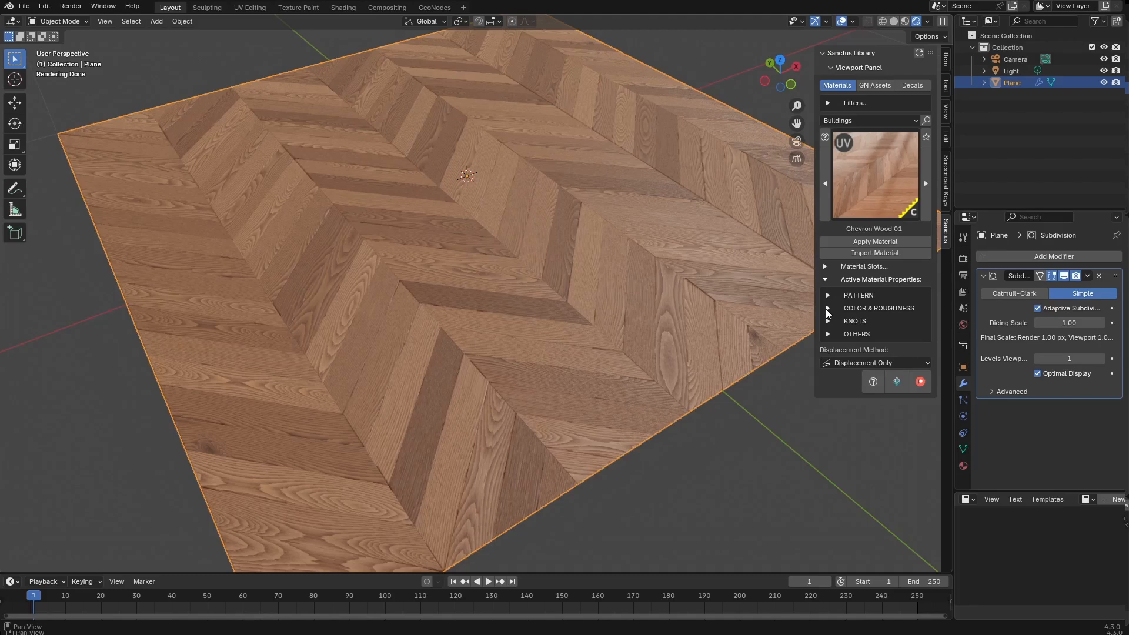
click(827, 308)
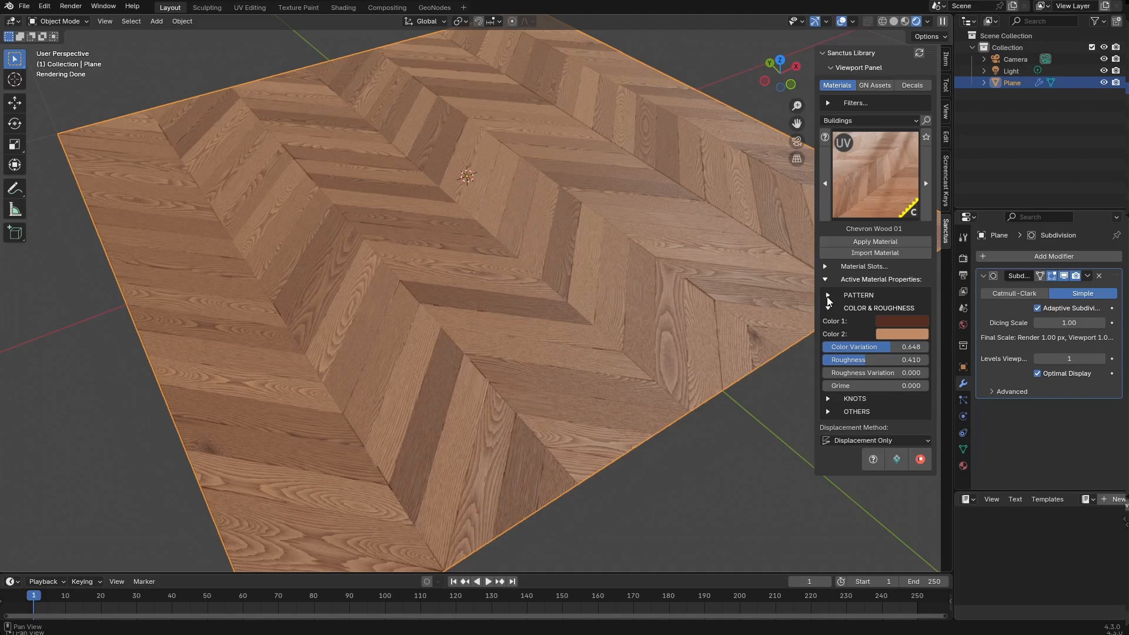
- Apply the Herringbone V2 01 material from the Buildings category to the plane and inspect the planks' grain and gloss up close
middle_drag(669, 290, 571, 368)
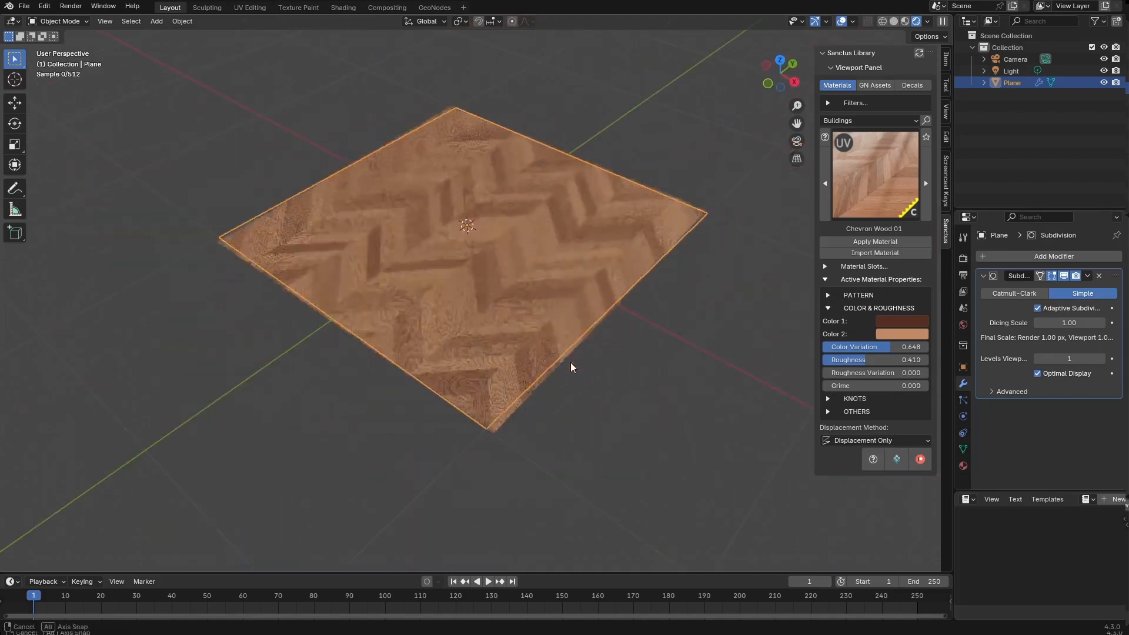
scroll(589, 348, up, 5)
click(927, 184)
click(926, 185)
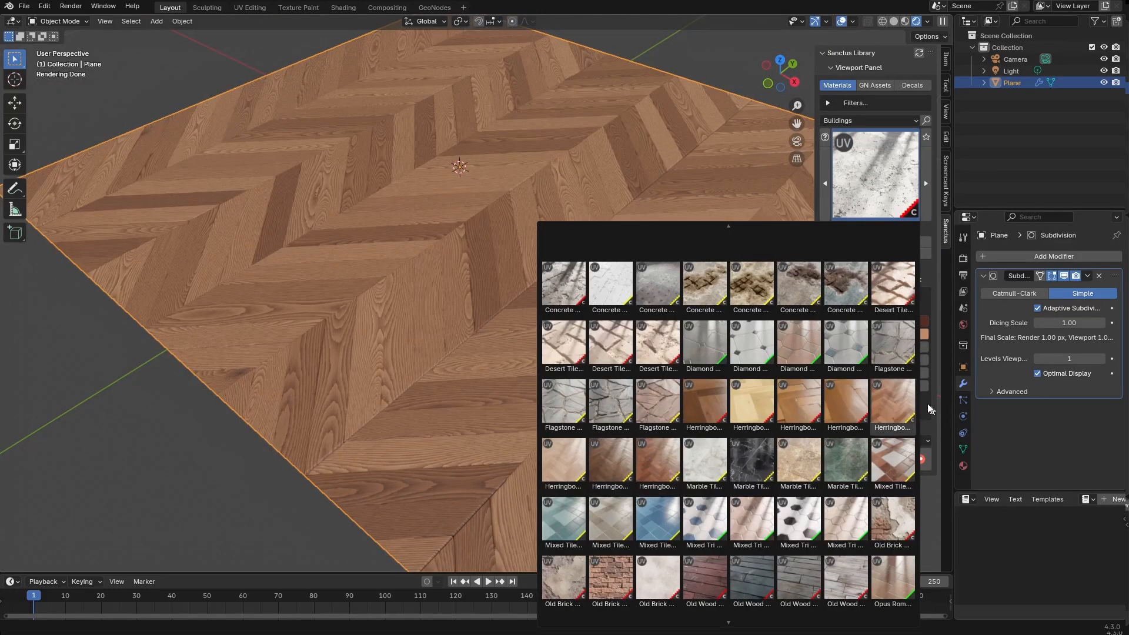
click(890, 407)
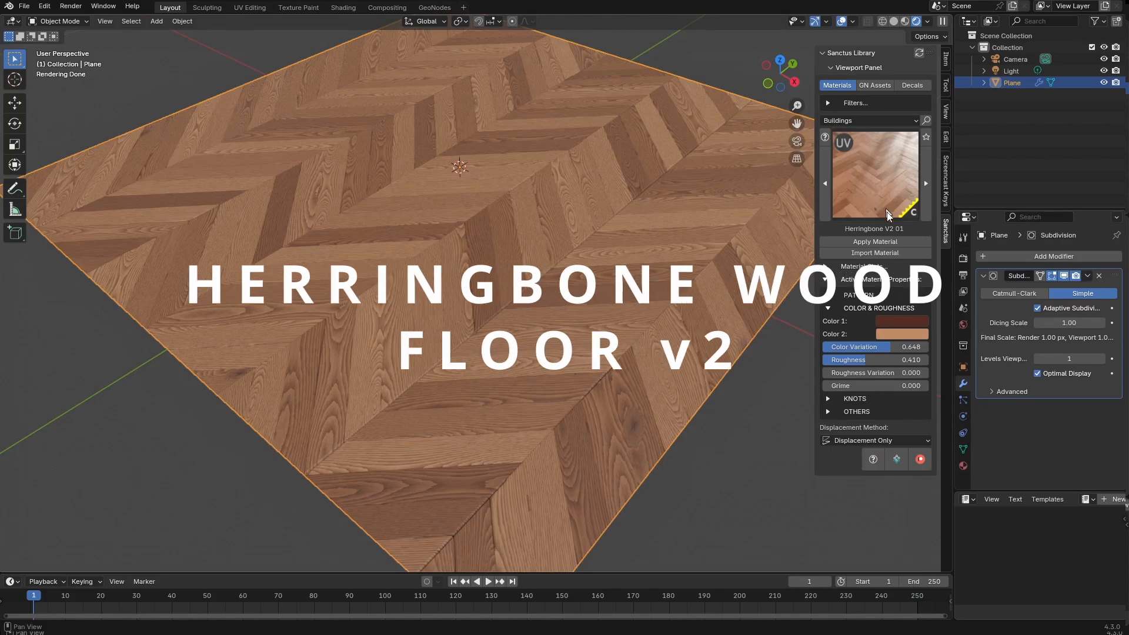
click(876, 242)
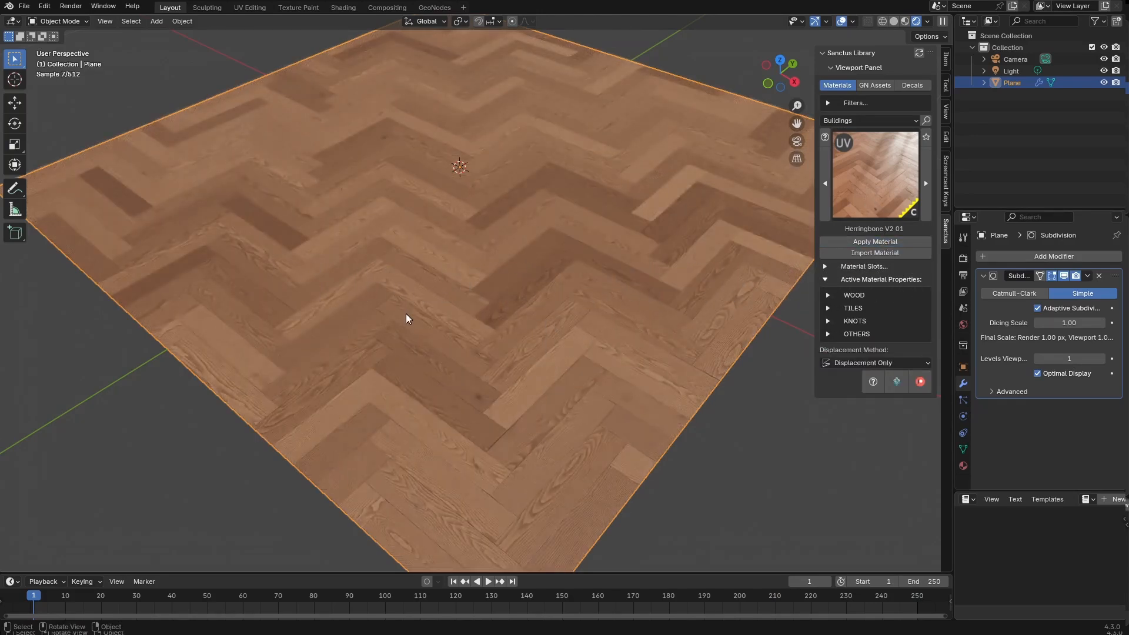
middle_drag(408, 315, 636, 320)
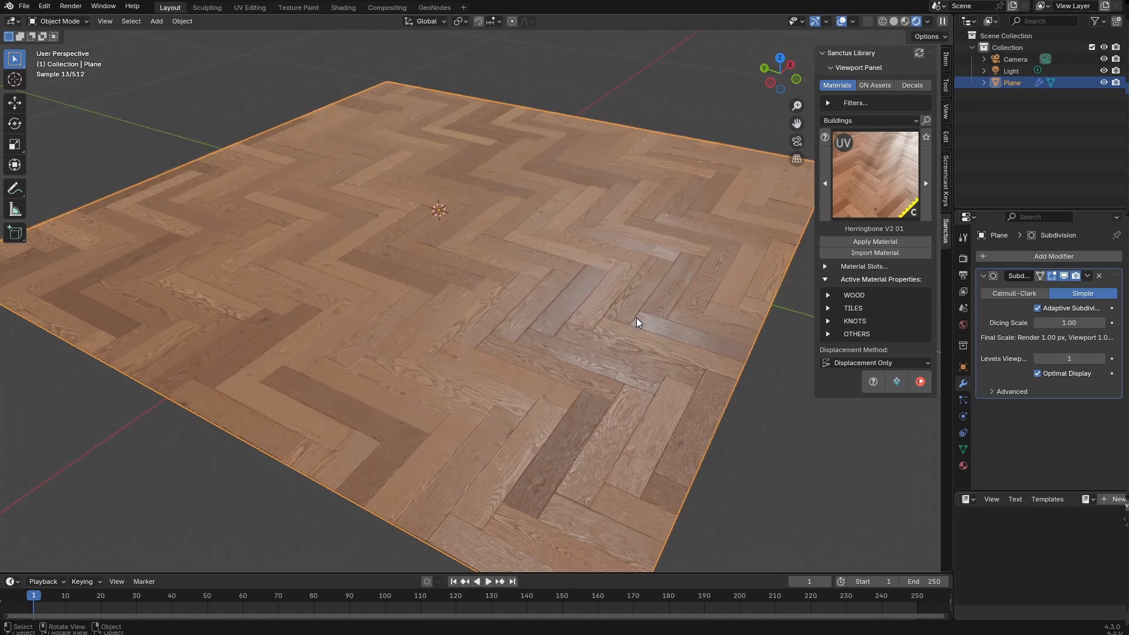
scroll(636, 319, up, 2)
scroll(636, 318, up, 1)
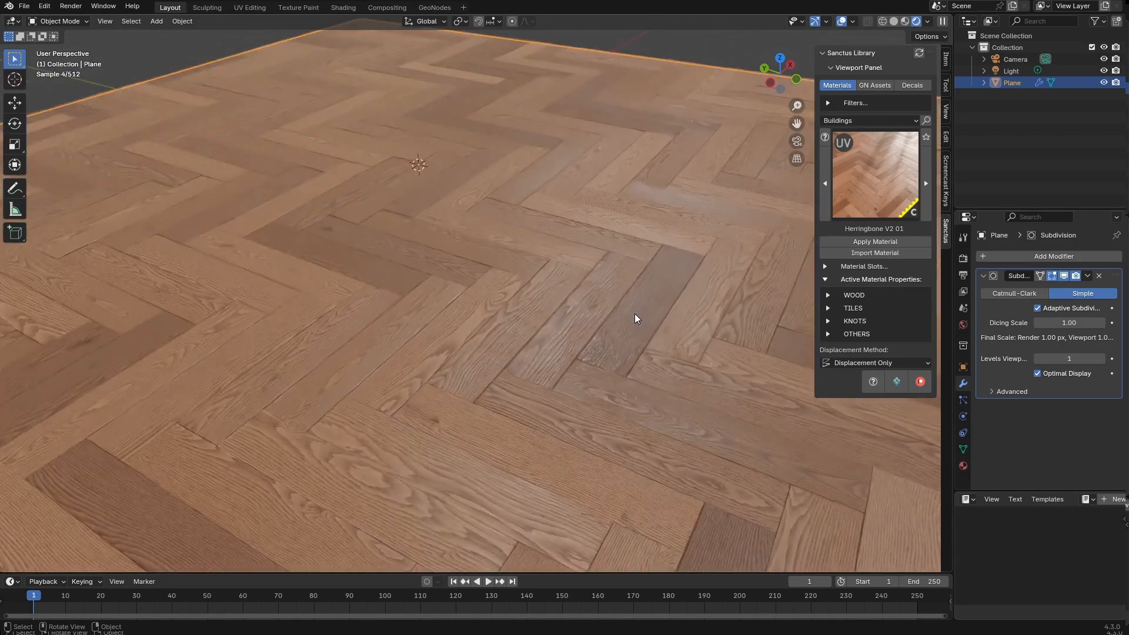
scroll(663, 339, up, 1)
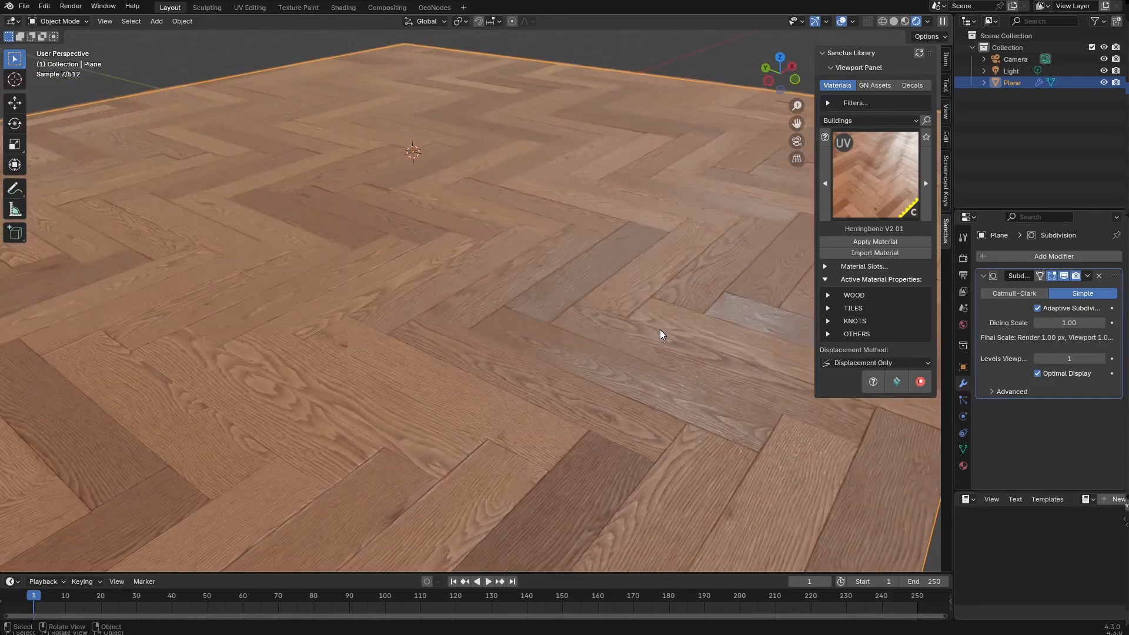
middle_drag(635, 263, 583, 331)
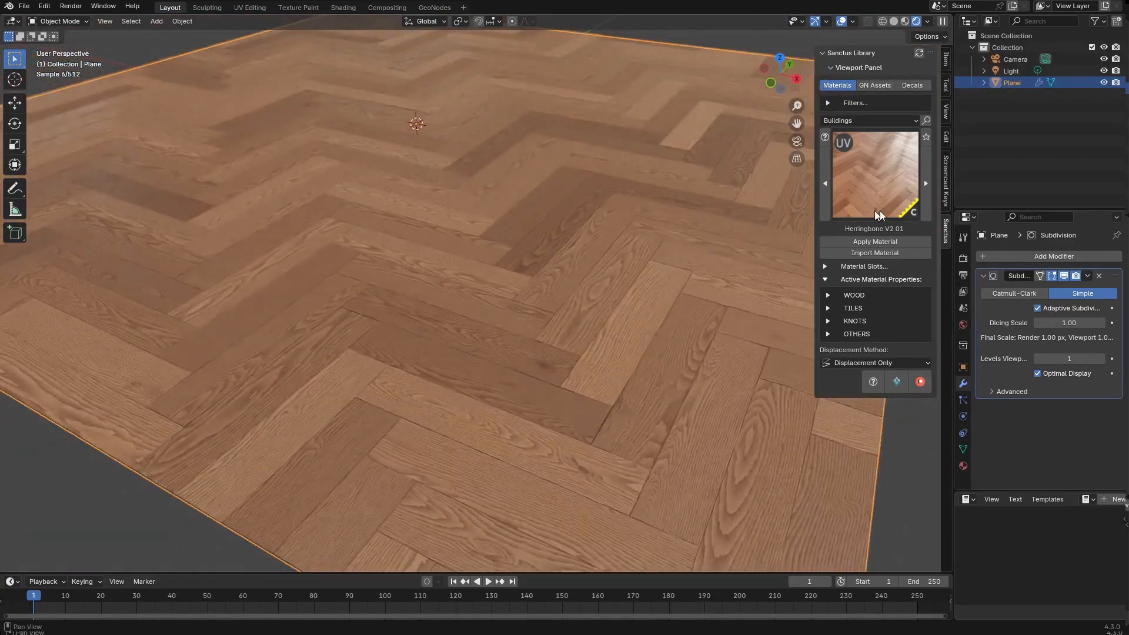
- Replace the plane's material with Herringbone V2 02 and view the light planks across the floor
click(926, 183)
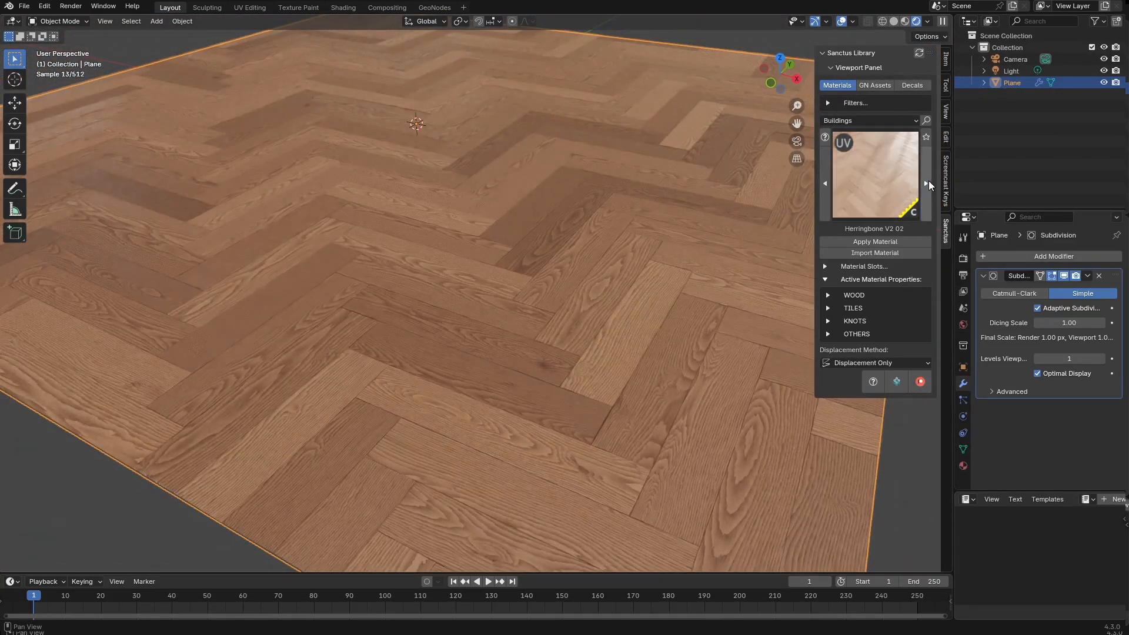
click(884, 243)
scroll(605, 284, down, 5)
middle_drag(605, 284, 687, 292)
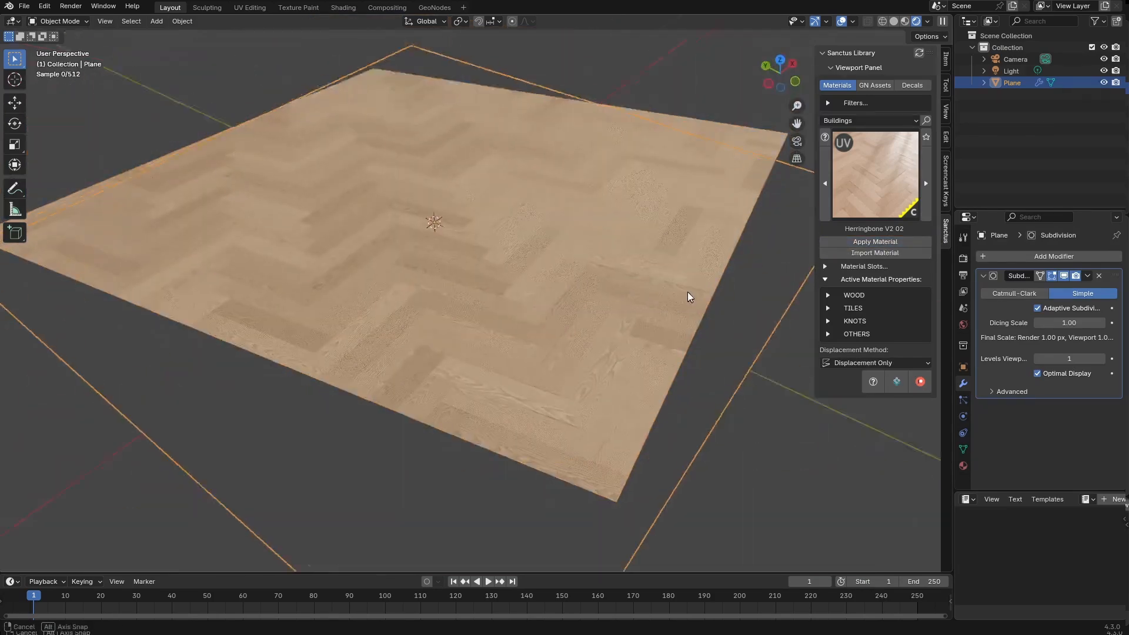
scroll(689, 288, up, 5)
scroll(729, 248, up, 1)
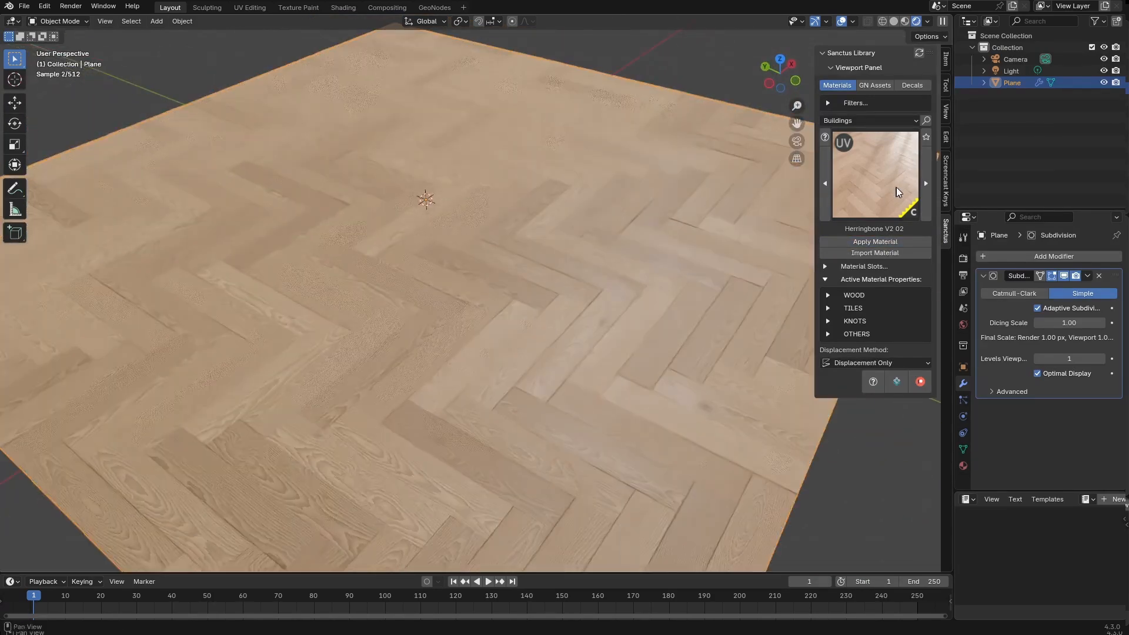
- Apply the Herringbone V2 03 material to the plane and examine the darker planks from a low angle
click(926, 184)
click(881, 242)
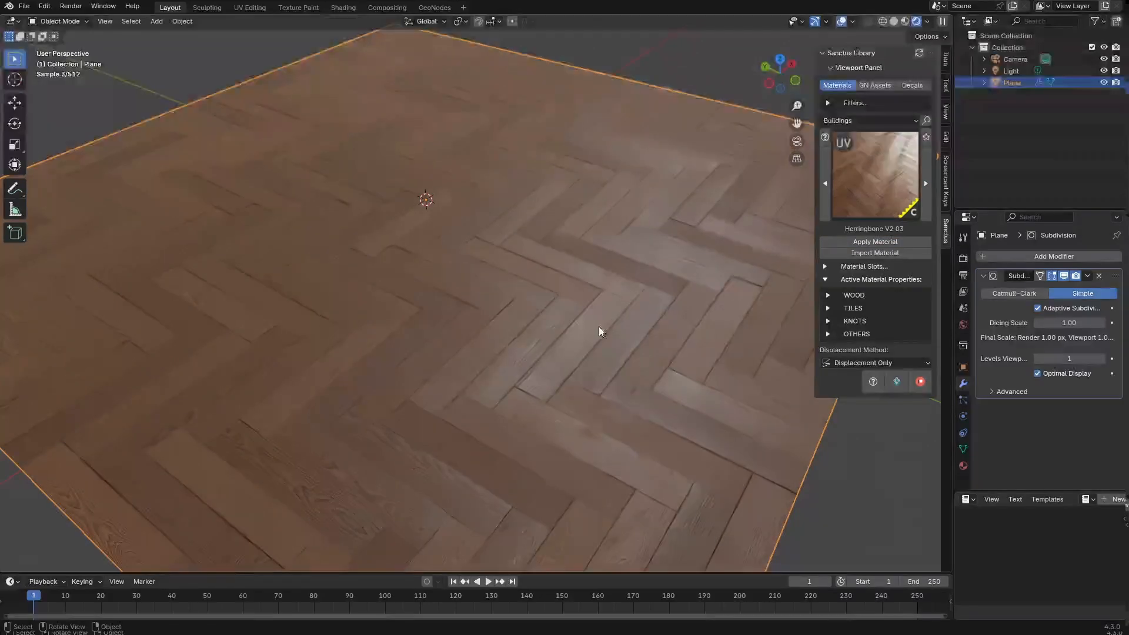
middle_drag(599, 326, 642, 270)
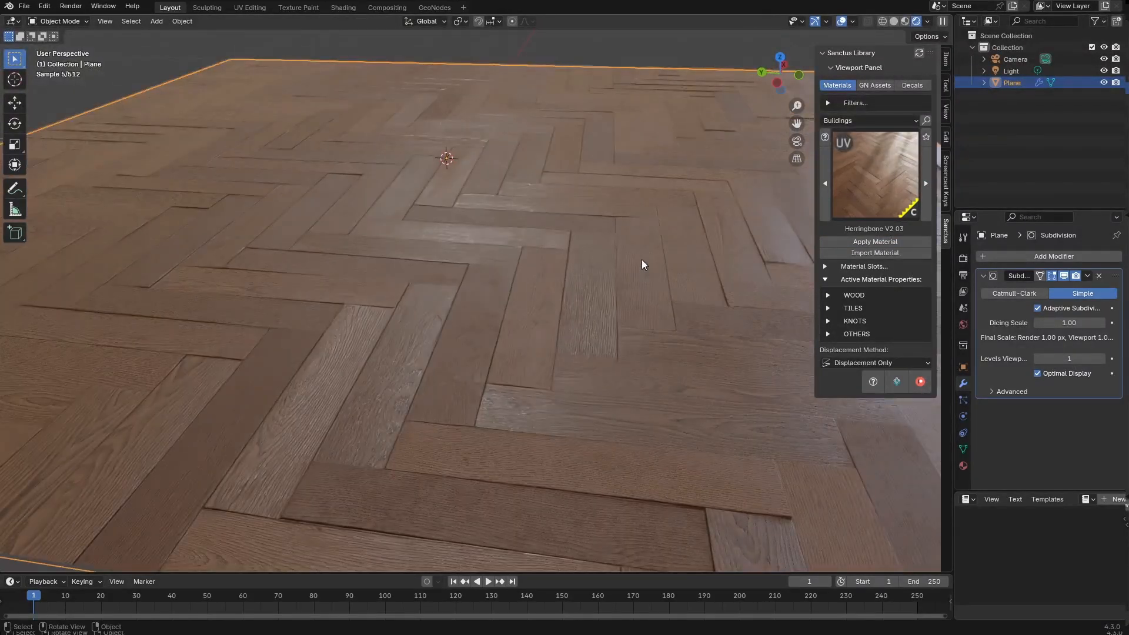
scroll(600, 267, up, 1)
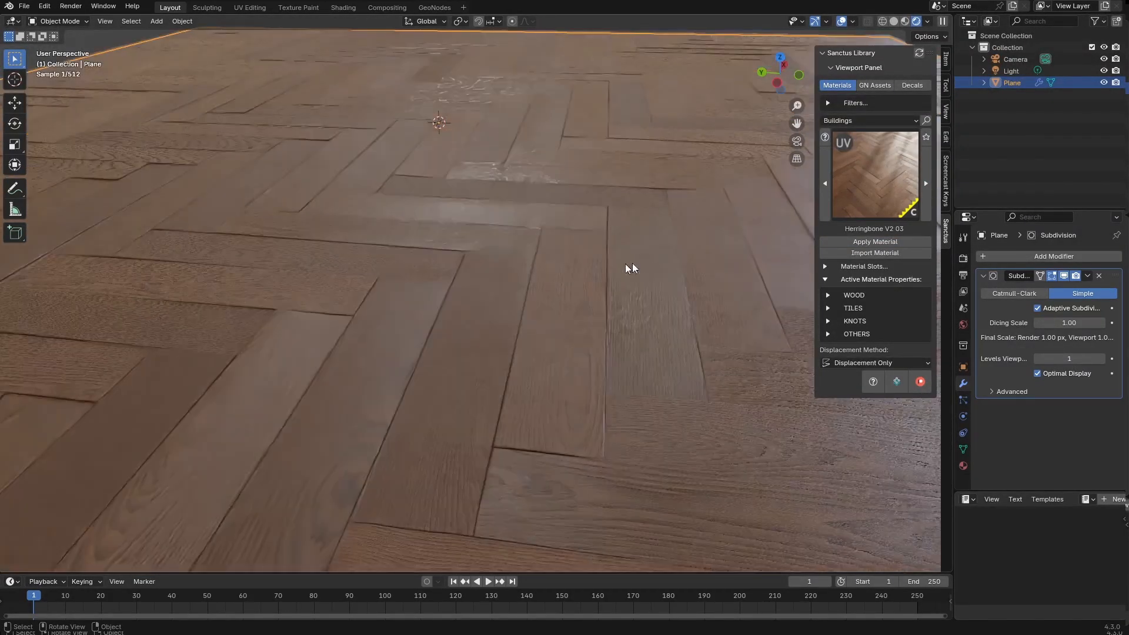
middle_drag(689, 256, 657, 280)
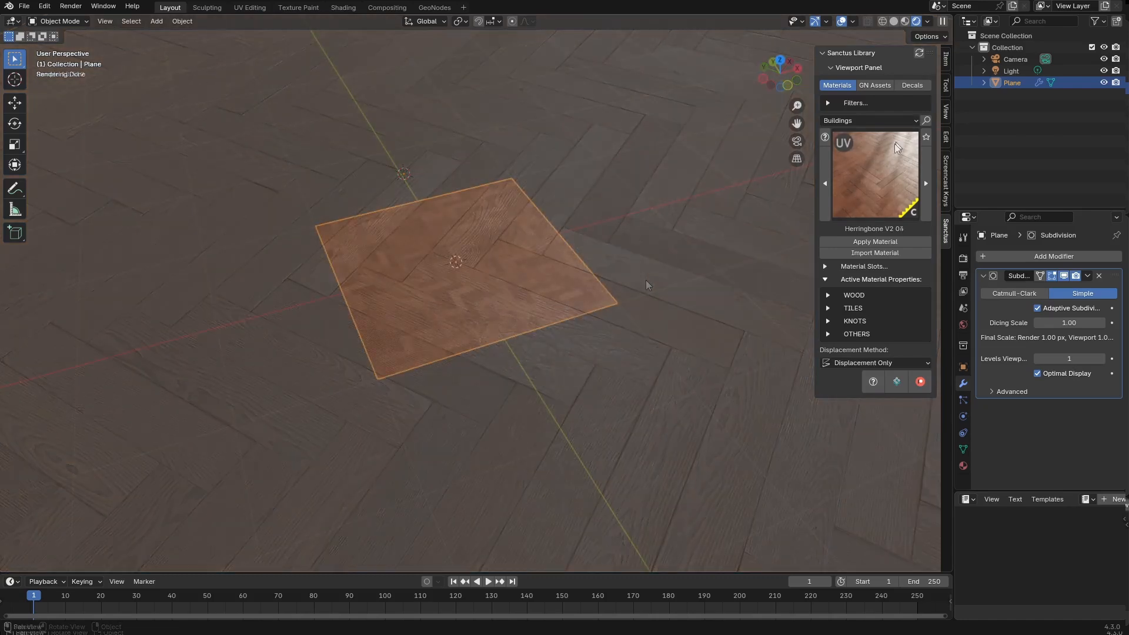
- Apply the Concrete Wall 01 material to the plane and inspect its damaged areas and exposed grid without the selection outline
click(895, 144)
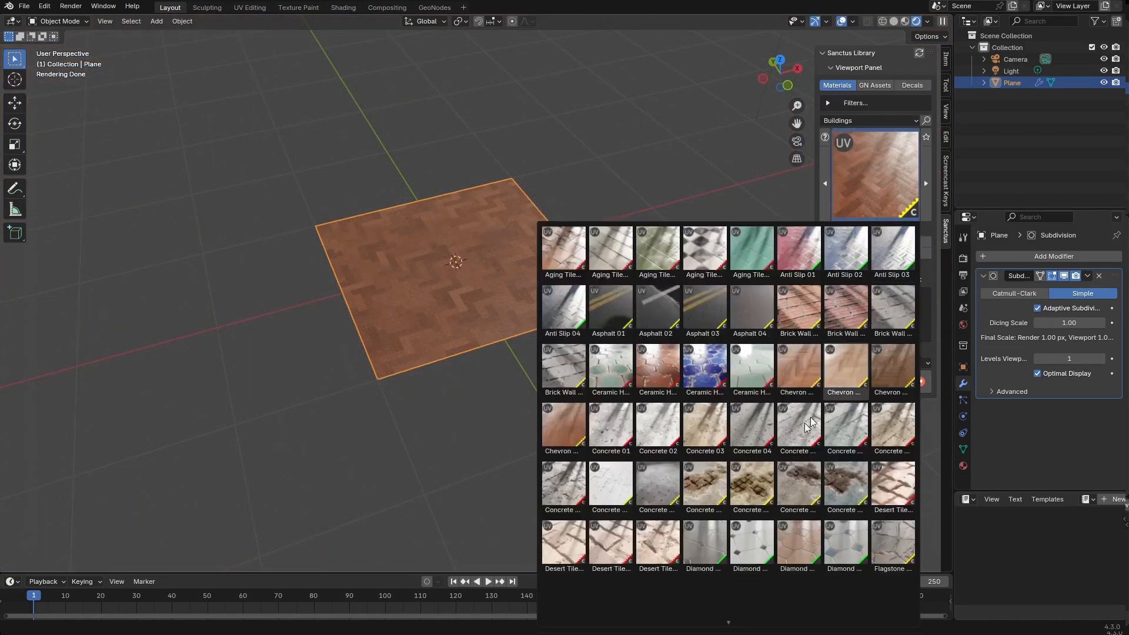
click(700, 493)
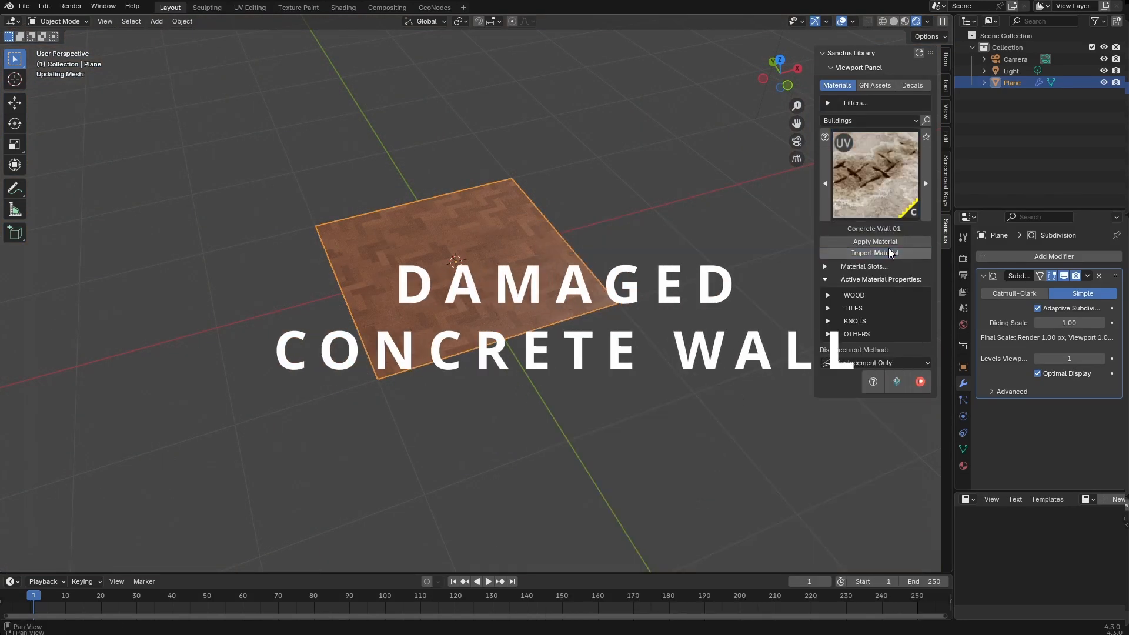
click(858, 242)
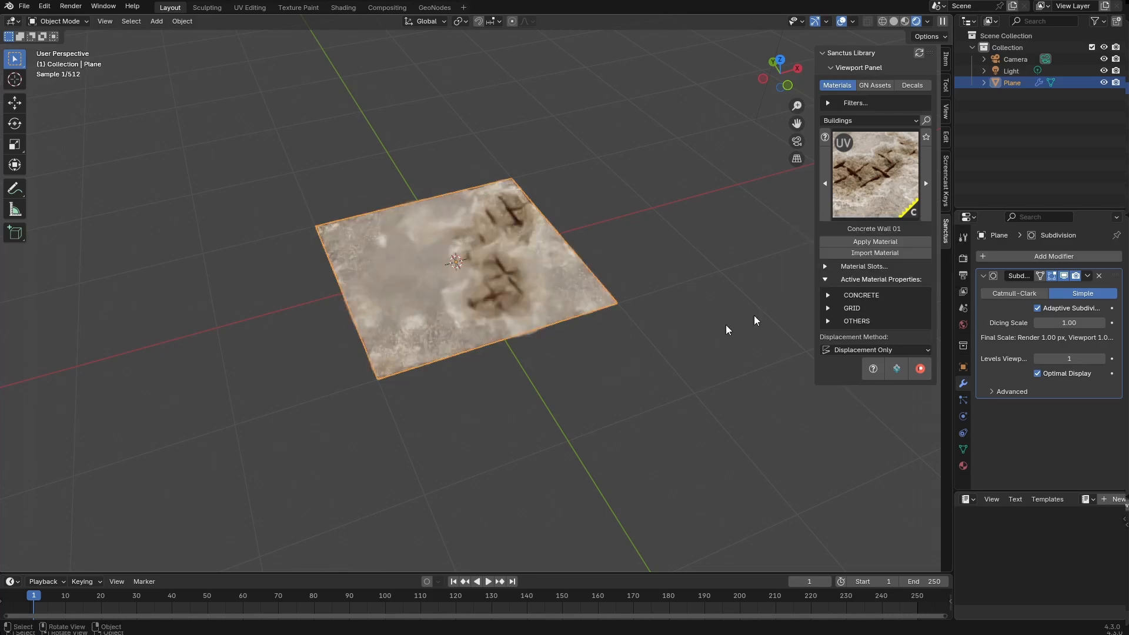
scroll(594, 353, up, 4)
middle_drag(574, 320, 683, 299)
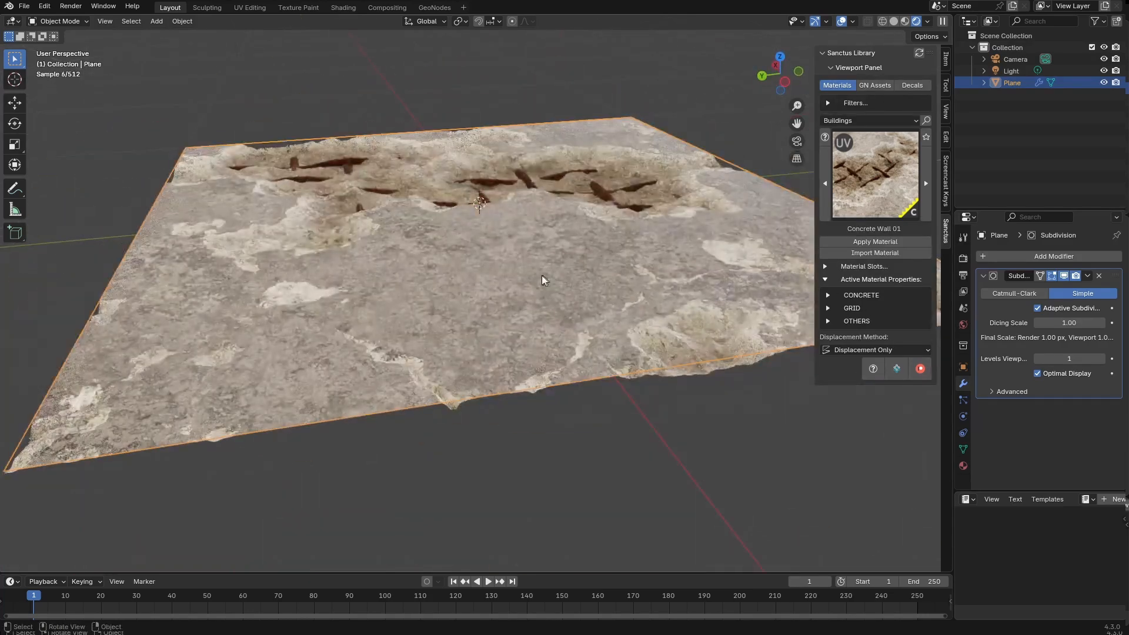
middle_drag(541, 275, 605, 306)
click(674, 407)
middle_drag(673, 407, 664, 365)
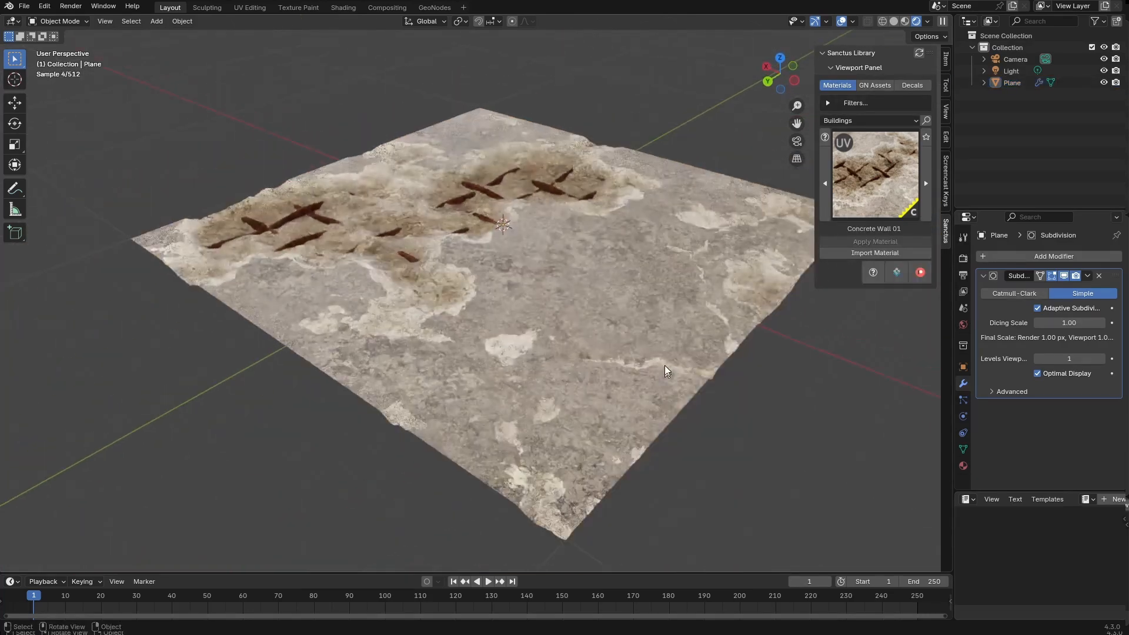
- Reselect the plane and apply the Concrete Wall 02 material to it
click(924, 190)
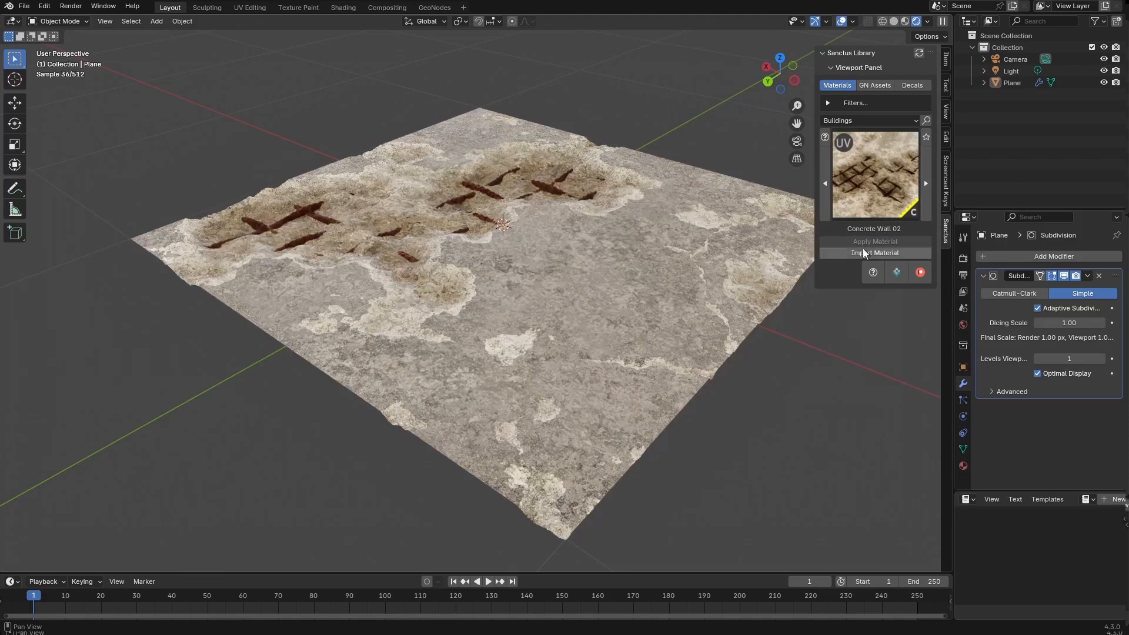
click(811, 250)
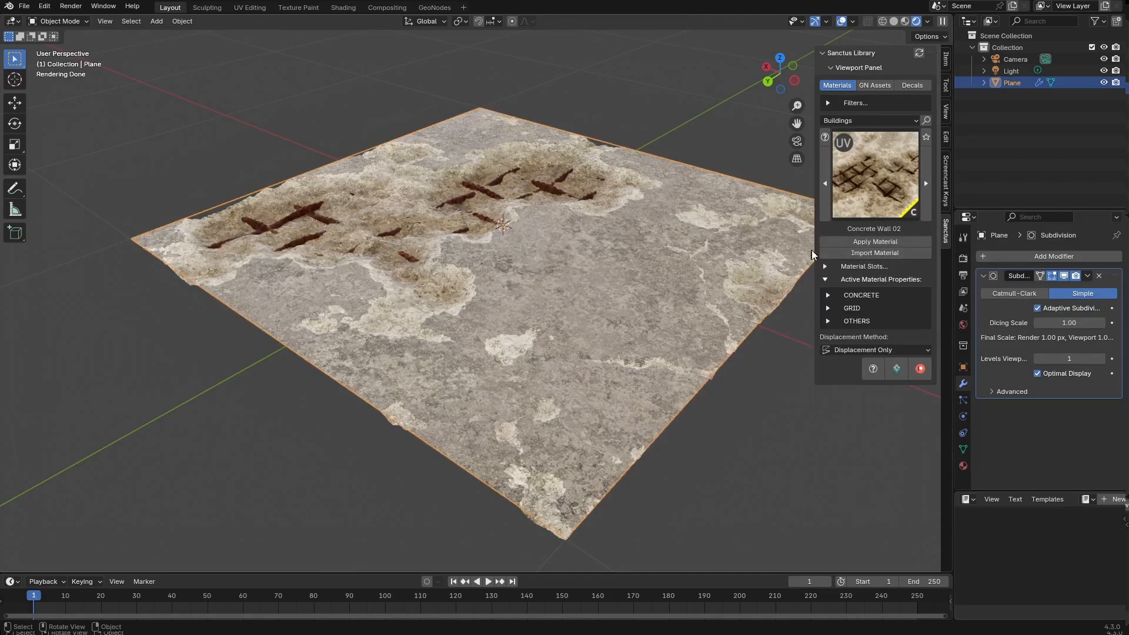
click(868, 243)
- Apply the Concrete Wall 03 material to the plane and adjust Surface Damage in its Concrete properties
click(927, 188)
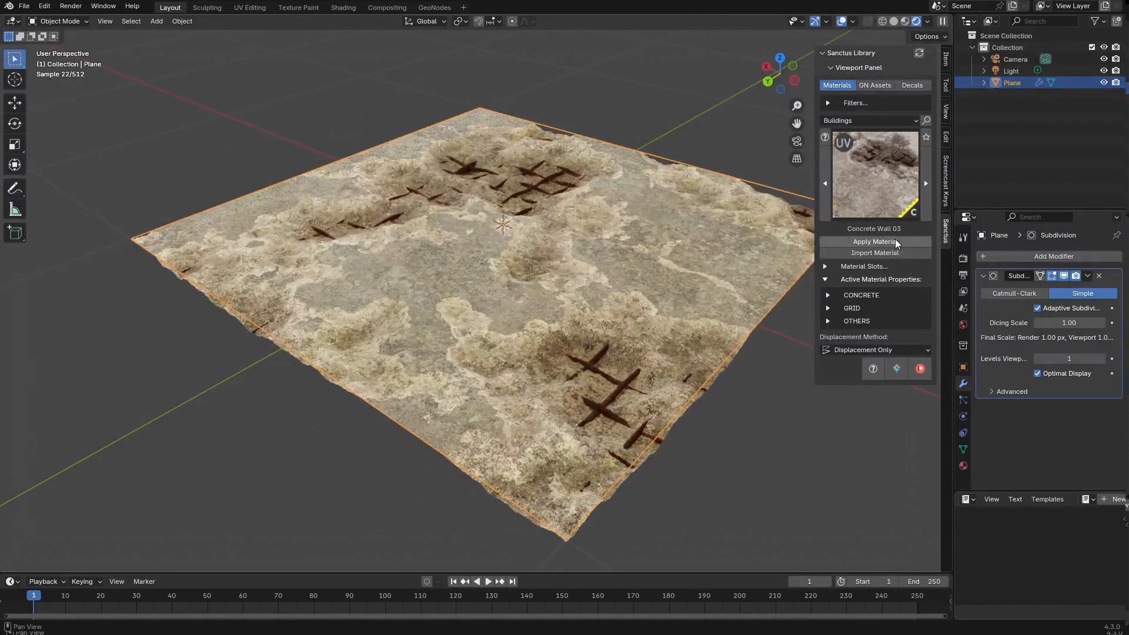
click(893, 241)
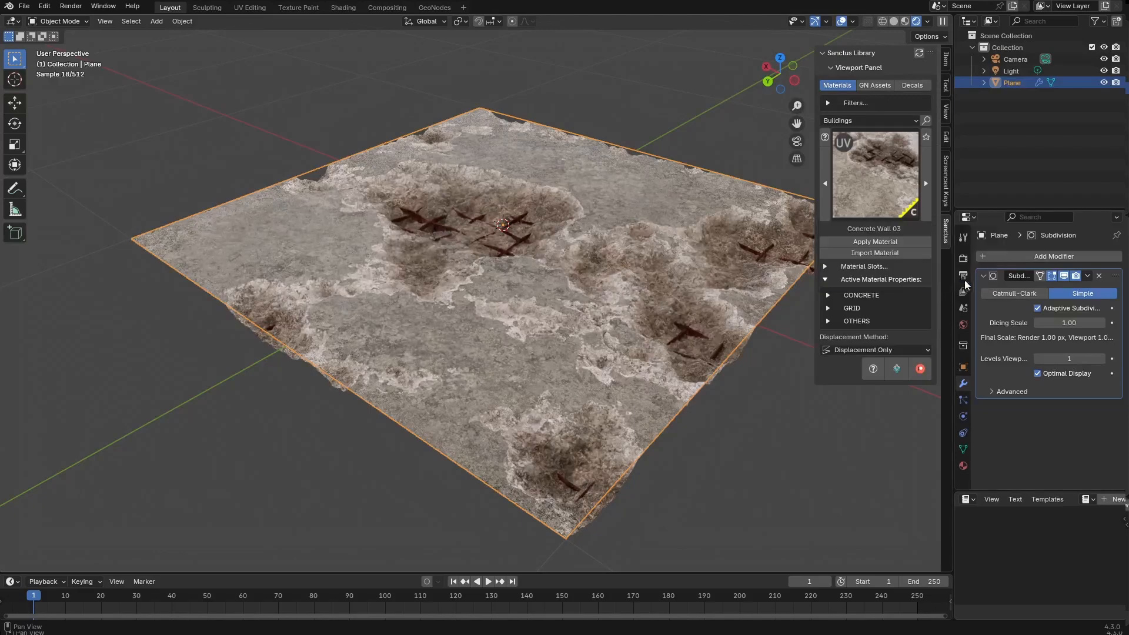
click(829, 295)
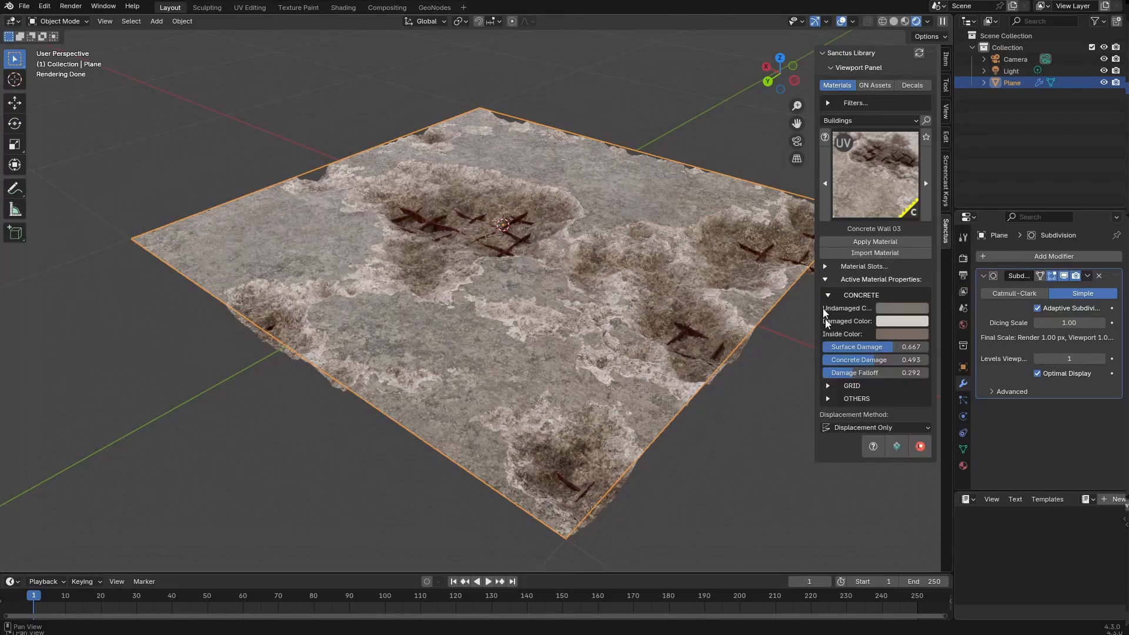
mouse_move(870, 347)
mouse_down()
mouse_move(851, 360)
mouse_move(873, 360)
mouse_up()
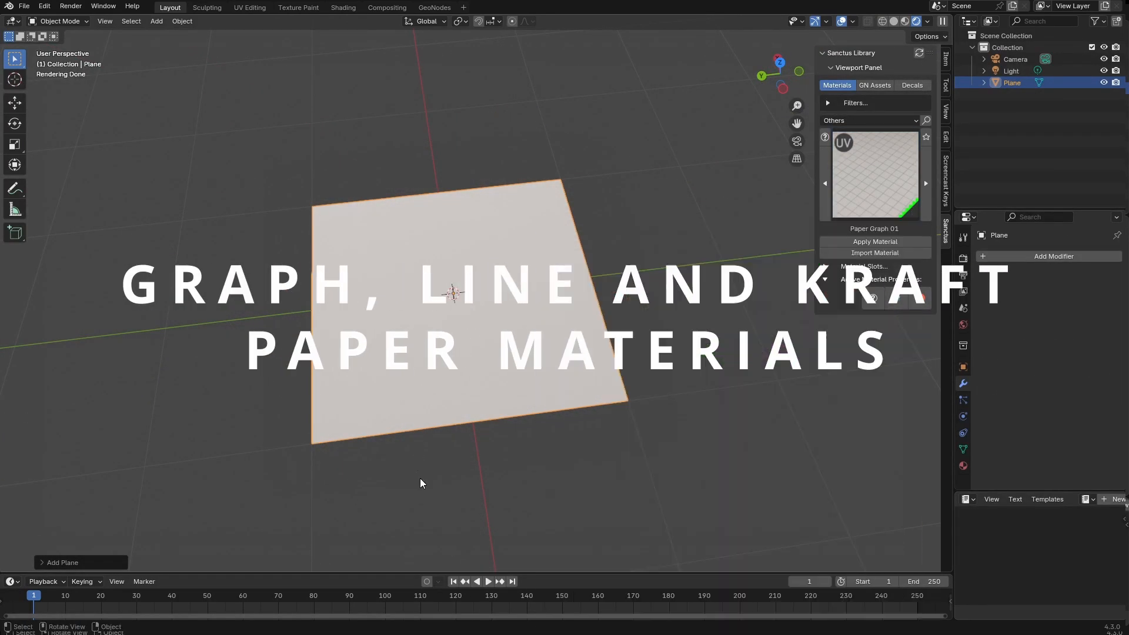
- Apply the Paper Graph 01 material from the Others category to the new plane and view the punched sheet from above
click(875, 242)
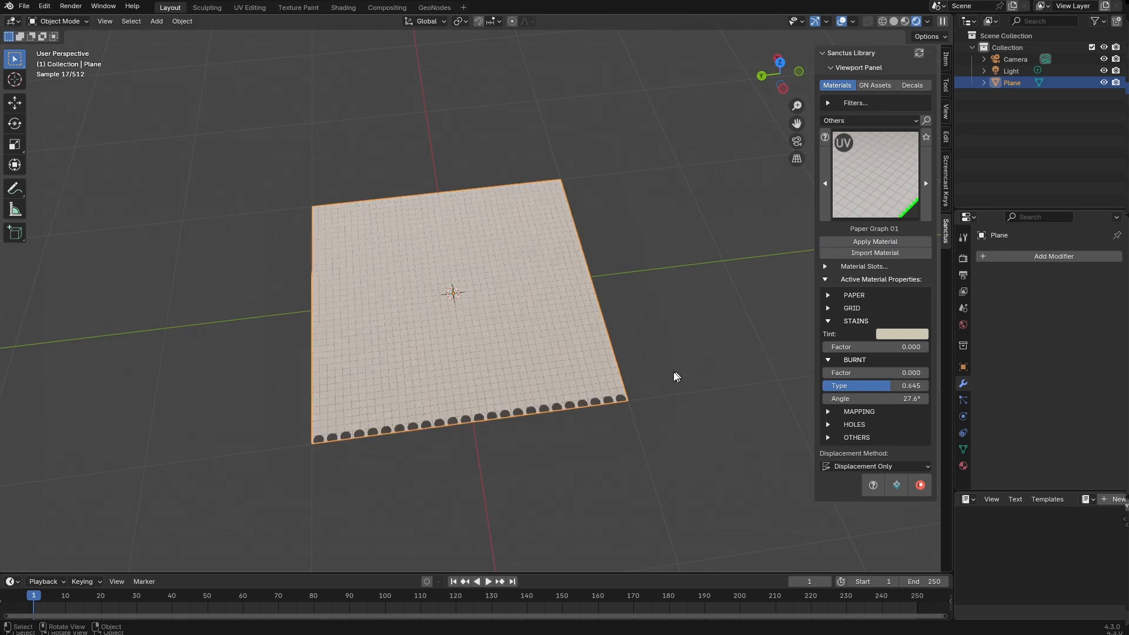
key(r)
click(657, 423)
middle_drag(657, 423, 543, 377)
key(KP_7)
scroll(549, 353, up, 3)
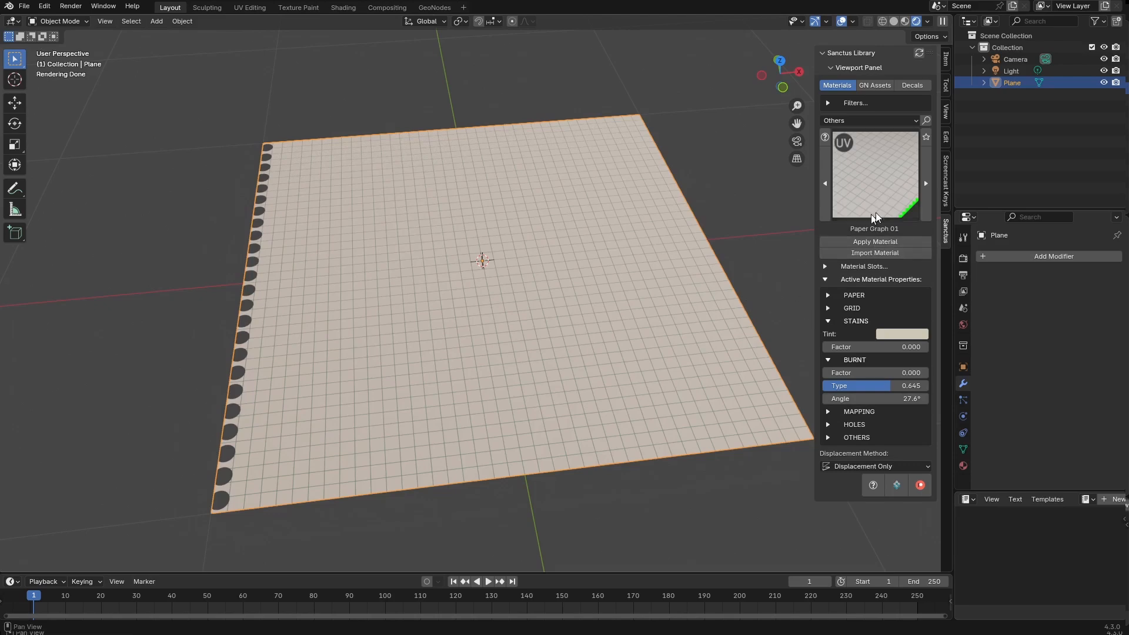
mouse_move(593, 289)
middle_down()
mouse_move(587, 269)
mouse_move(581, 318)
mouse_move(593, 309)
middle_up()
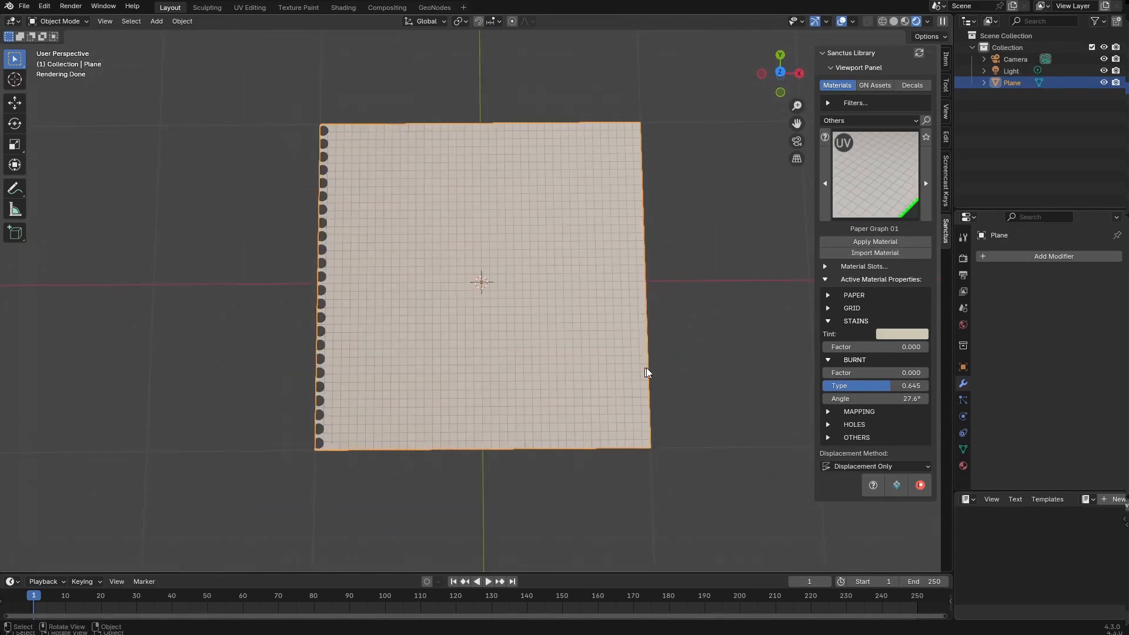
- Scale the graph paper plane along the X axis to about 0.76 so it forms a portrait sheet
click(742, 347)
scroll(676, 346, down, 1)
click(593, 335)
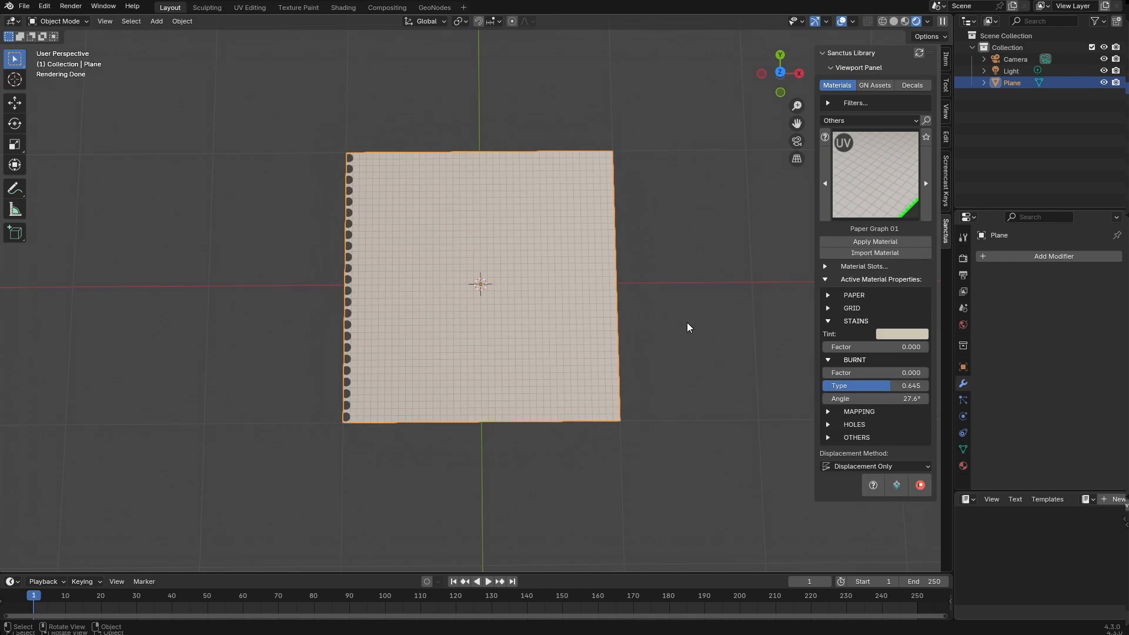
key(s)
key(x)
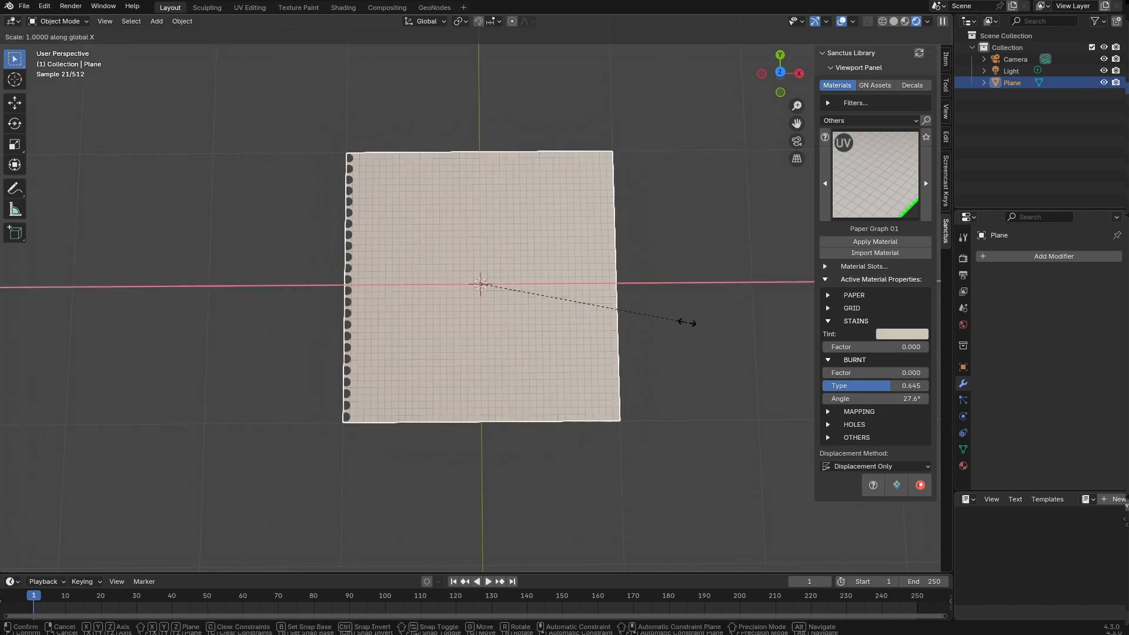
click(636, 312)
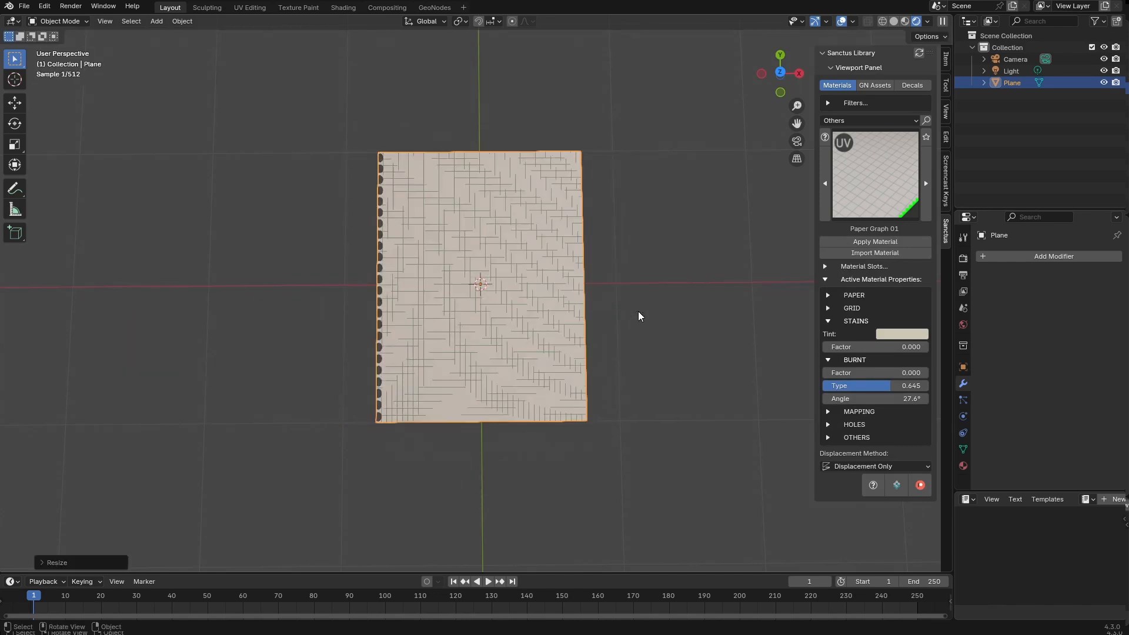
click(651, 348)
scroll(650, 348, up, 2)
click(602, 328)
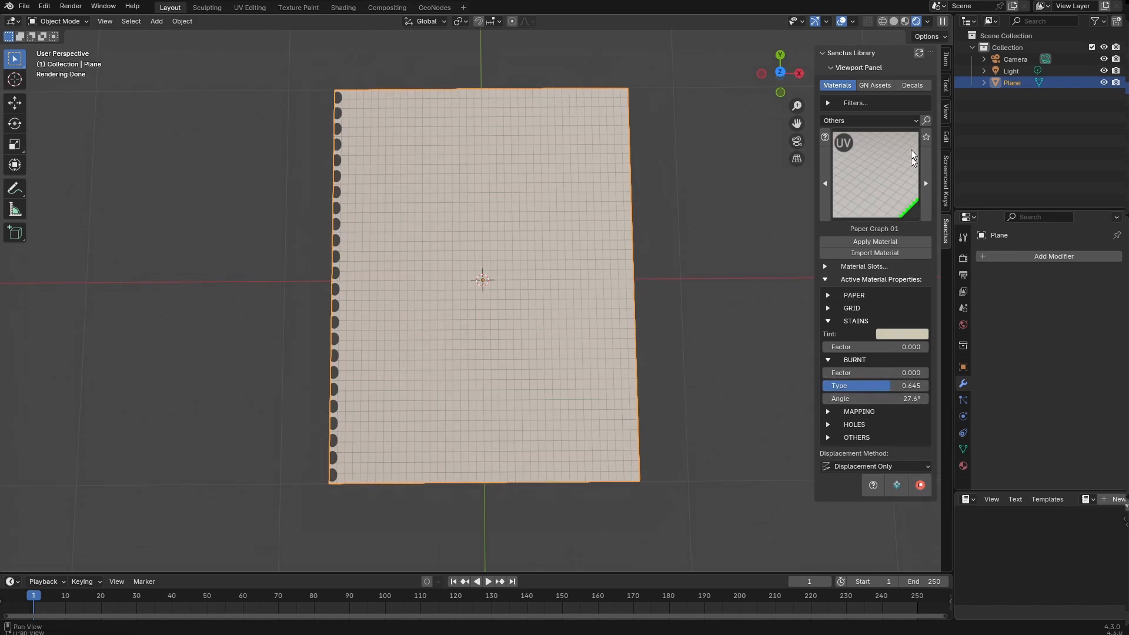
- Check the sheet's transform scale and set the graph paper material's Y Mapping to 1.310 to correct the grid proportions
click(944, 57)
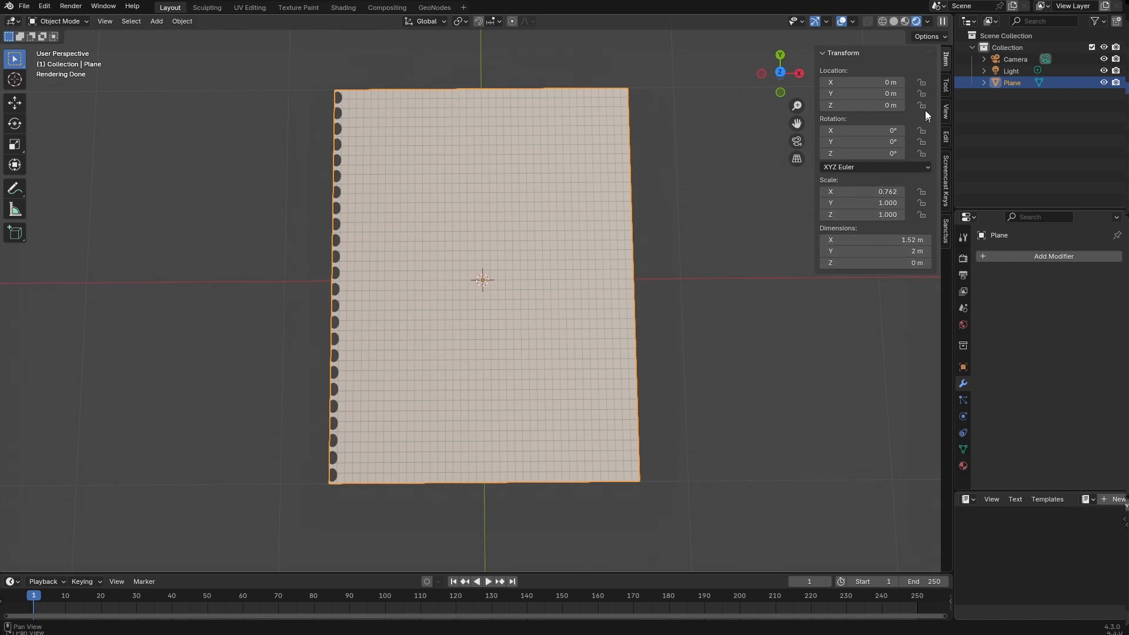
click(944, 233)
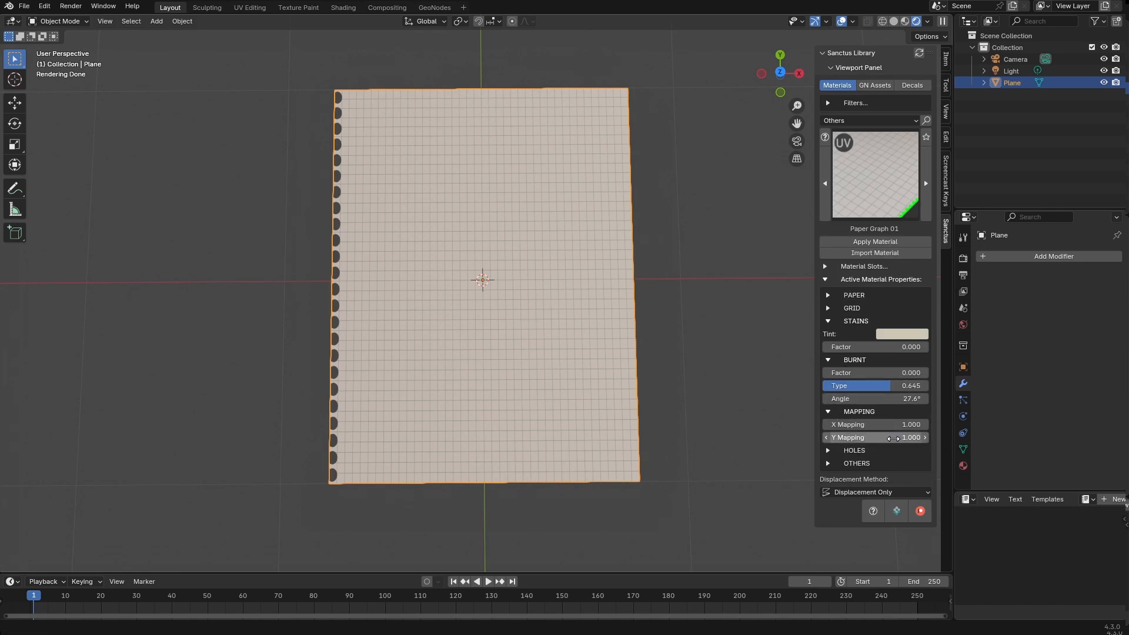
drag(893, 438, 912, 438)
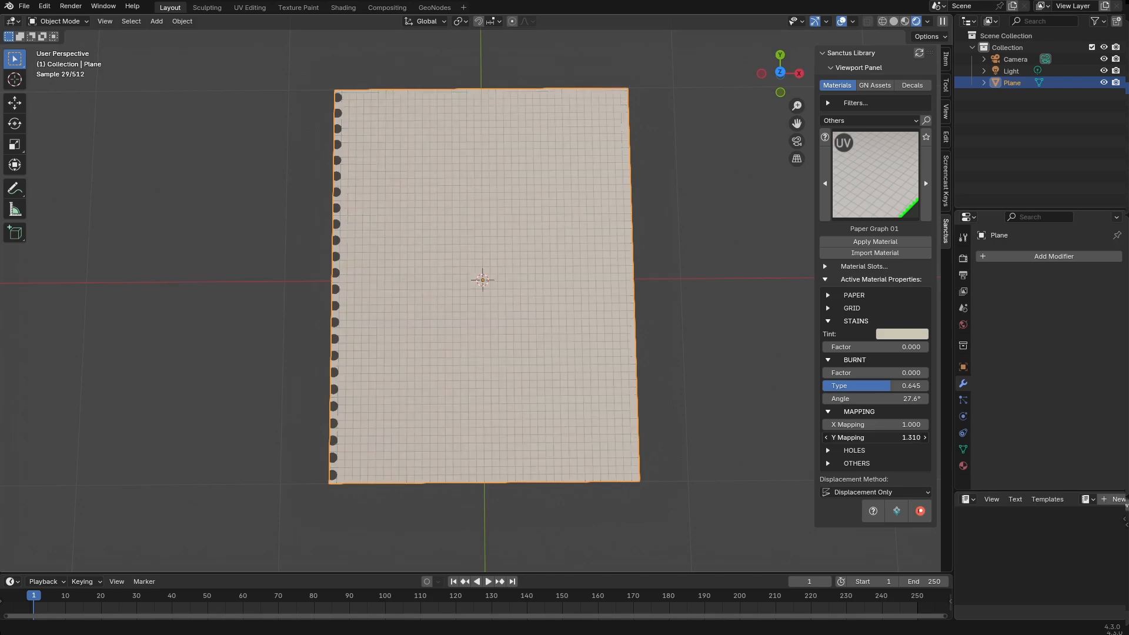
click(656, 407)
click(517, 318)
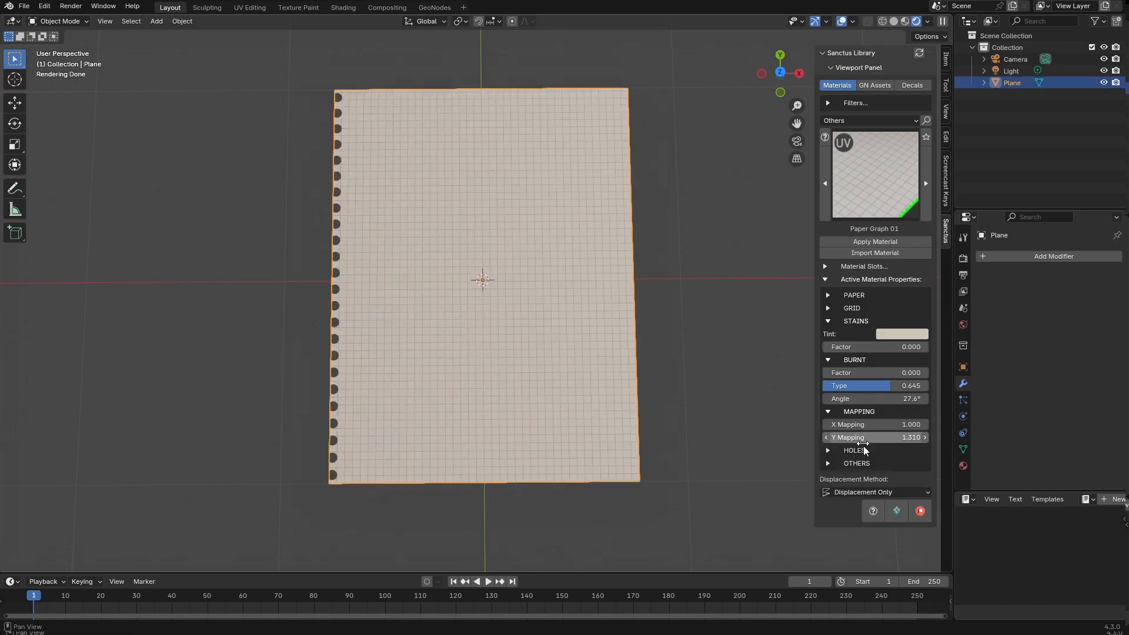
- Set the graph paper's Holes Amount to 31.8 and Holes Scale to 0.038, undoing the trial removal of the holes
scroll(864, 435, down, 1)
drag(884, 443, 932, 443)
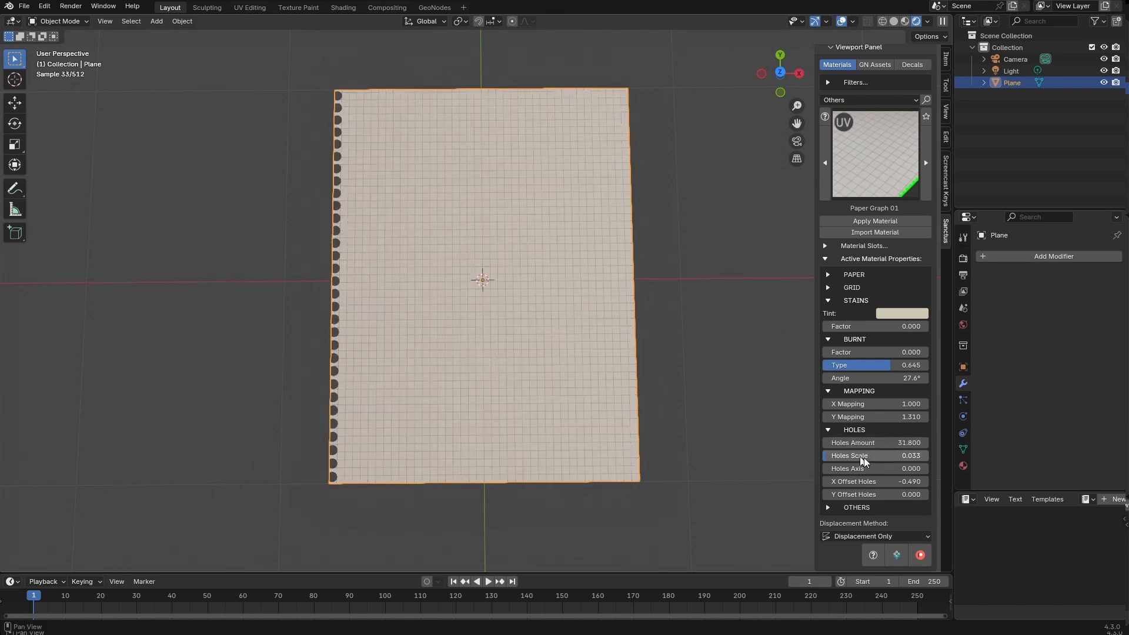
mouse_move(850, 456)
mouse_down()
mouse_move(867, 481)
mouse_move(903, 481)
mouse_move(868, 481)
mouse_move(846, 463)
mouse_up()
scroll(875, 471, up, 1)
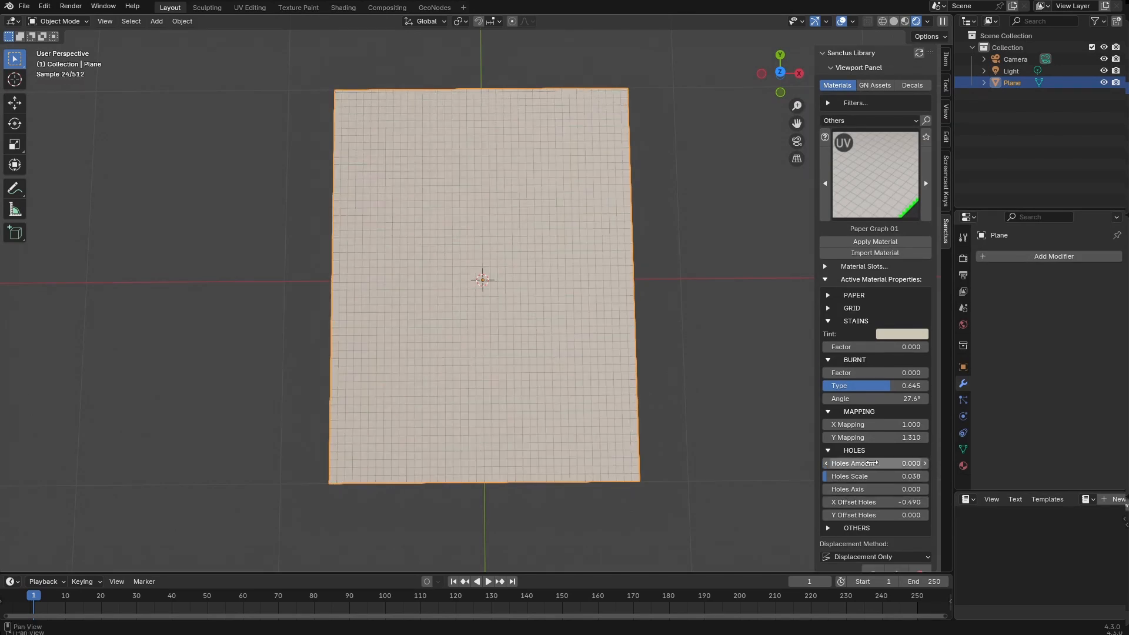
key(ctrl+z)
click(706, 374)
key(ctrl+z)
- Burn one side of the graph paper with the Burnt settings at Factor 0.242, Type 0.453 and Angle 3.6°
middle_drag(704, 371, 713, 352)
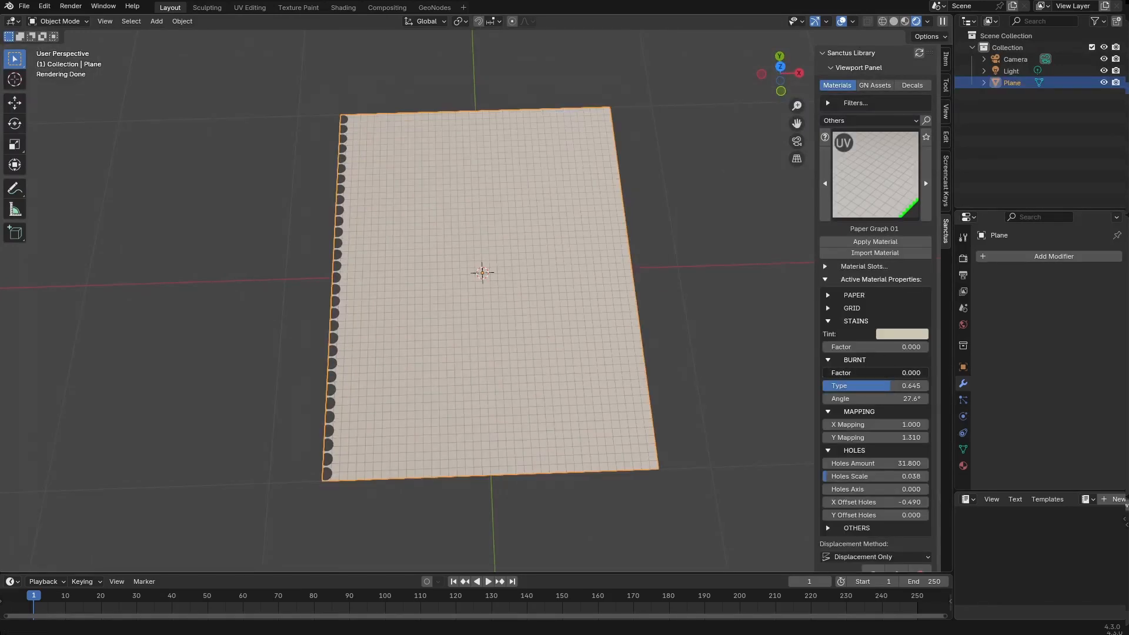
mouse_move(876, 373)
mouse_down()
mouse_move(925, 373)
mouse_move(828, 386)
mouse_move(883, 385)
mouse_move(863, 385)
mouse_move(894, 399)
mouse_move(841, 398)
mouse_up()
- Apply the Paper Lines 01 material to the plane
click(866, 175)
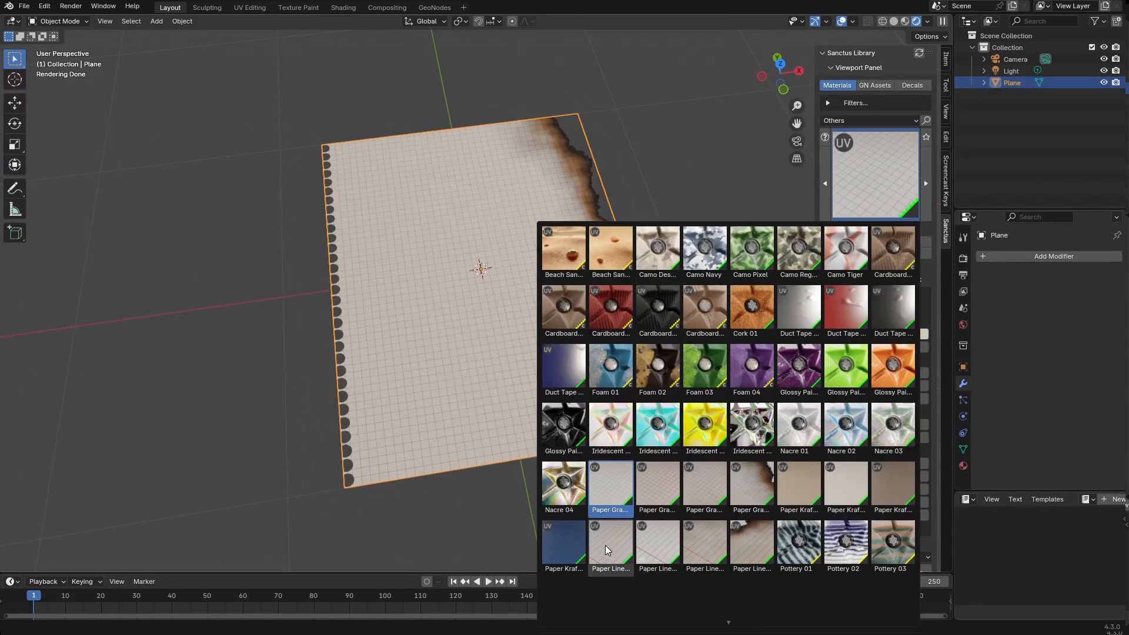
click(605, 546)
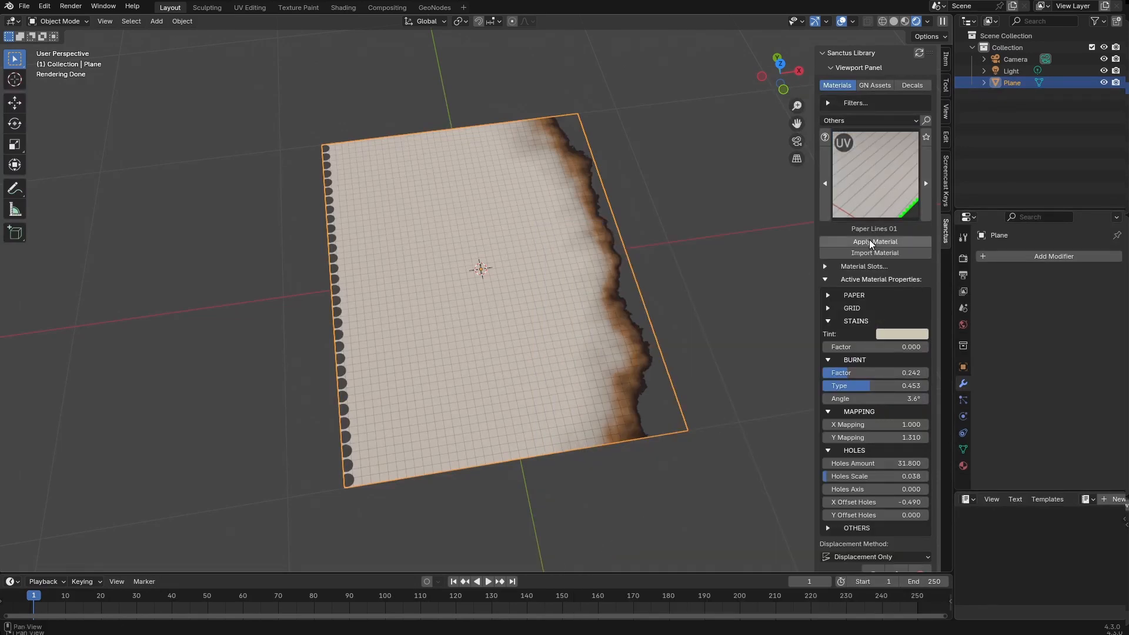
click(869, 241)
click(707, 284)
middle_drag(722, 279, 704, 285)
click(570, 293)
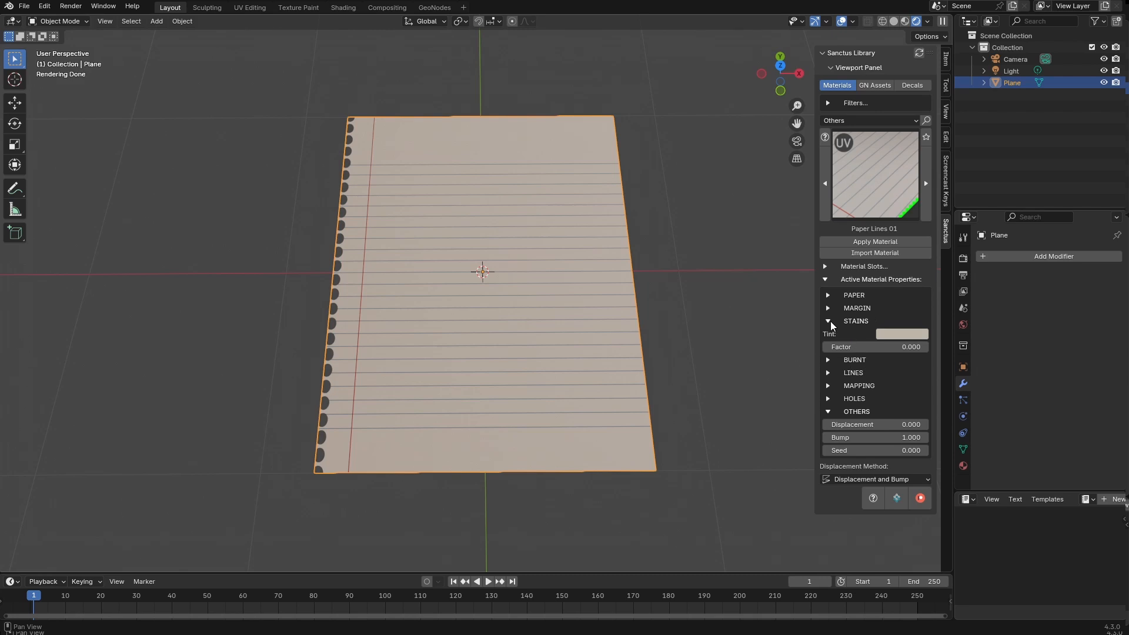
- Set the lined paper's margin Position to 0.140
middle_drag(529, 308, 697, 347)
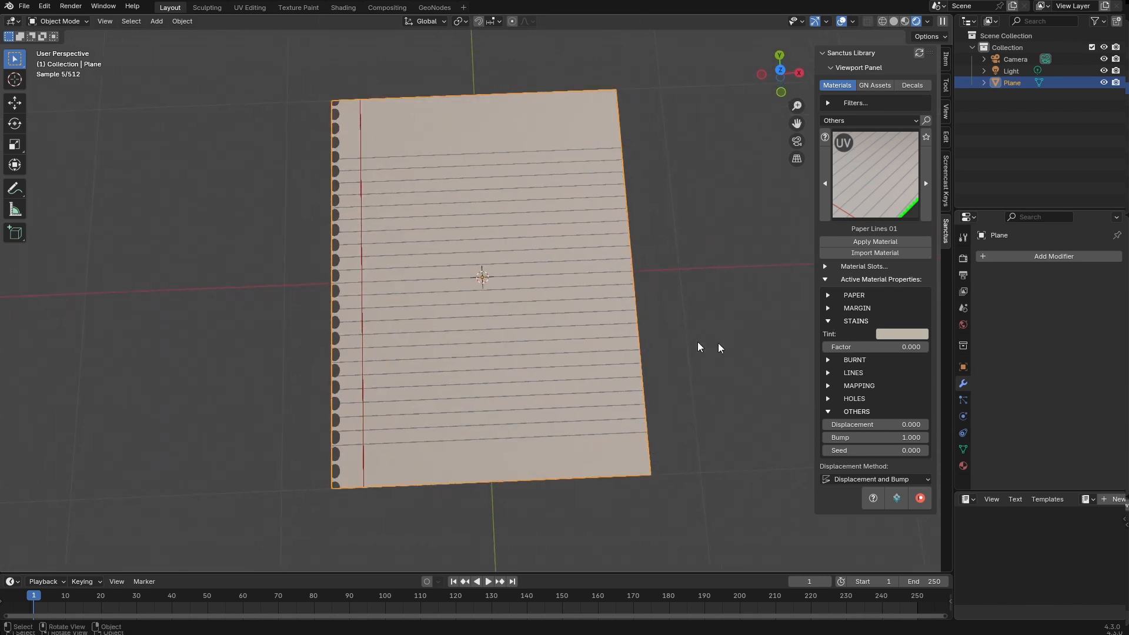
click(827, 308)
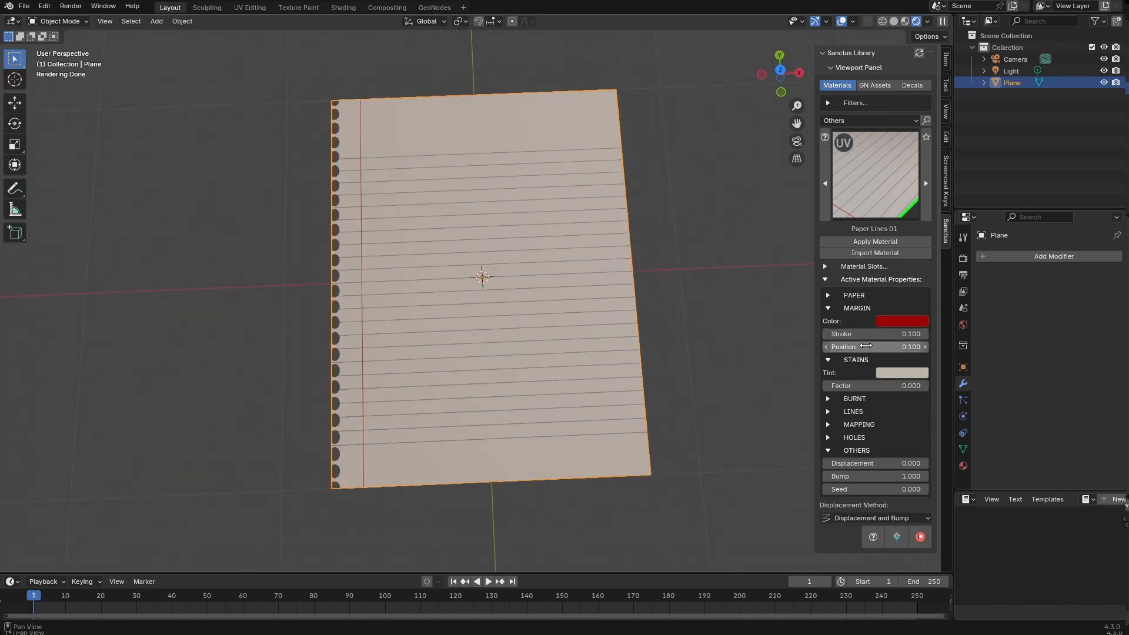
mouse_move(859, 347)
mouse_down()
mouse_move(917, 347)
mouse_move(867, 347)
mouse_up()
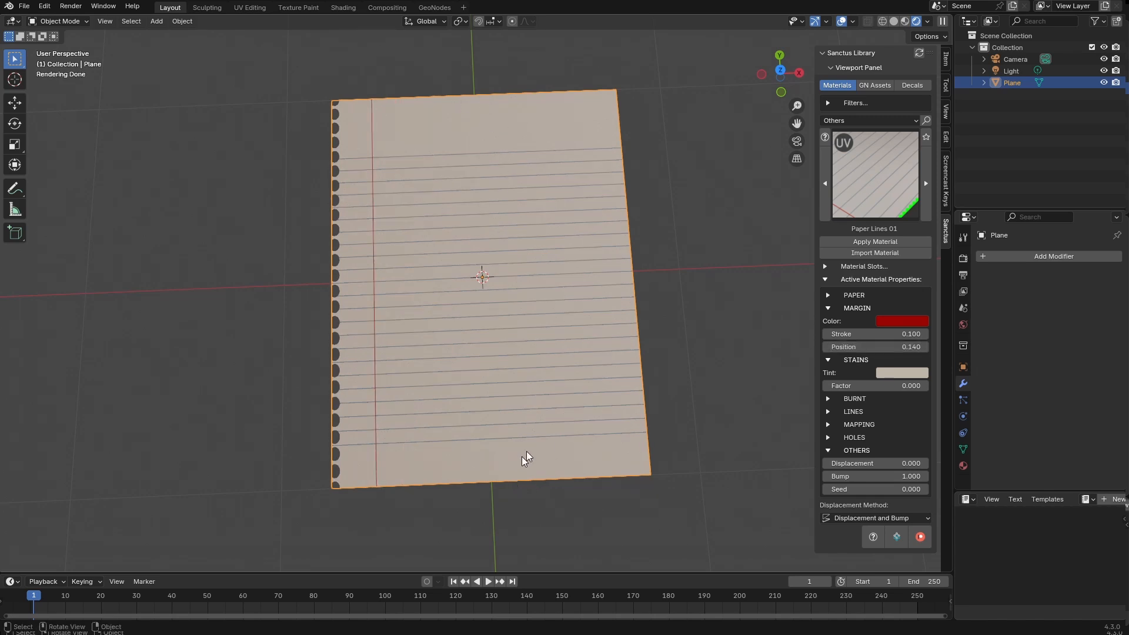
- Apply the Paper Kraft 01 material to the plane and inspect its particles and surface relief up close
click(874, 174)
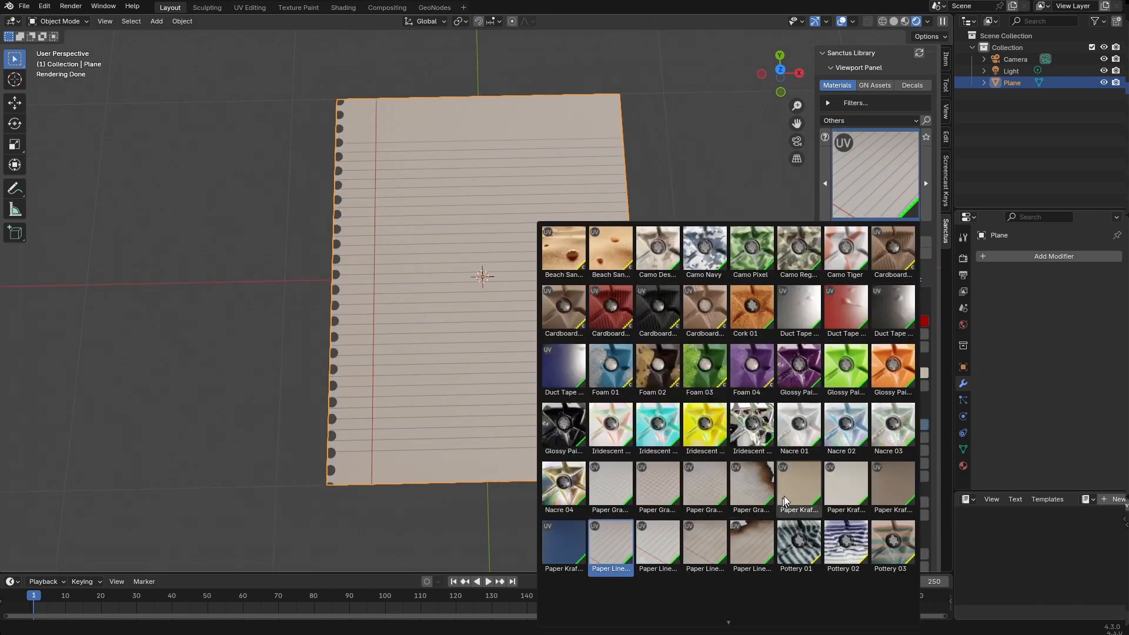
click(801, 483)
click(870, 242)
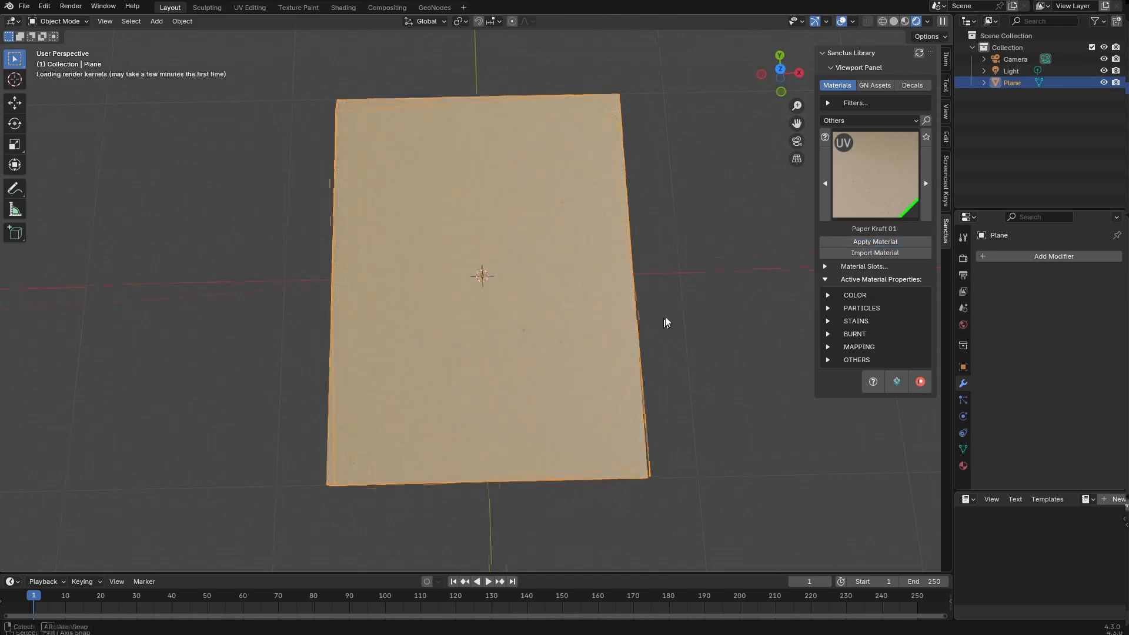
middle_drag(665, 320, 714, 267)
scroll(689, 290, up, 5)
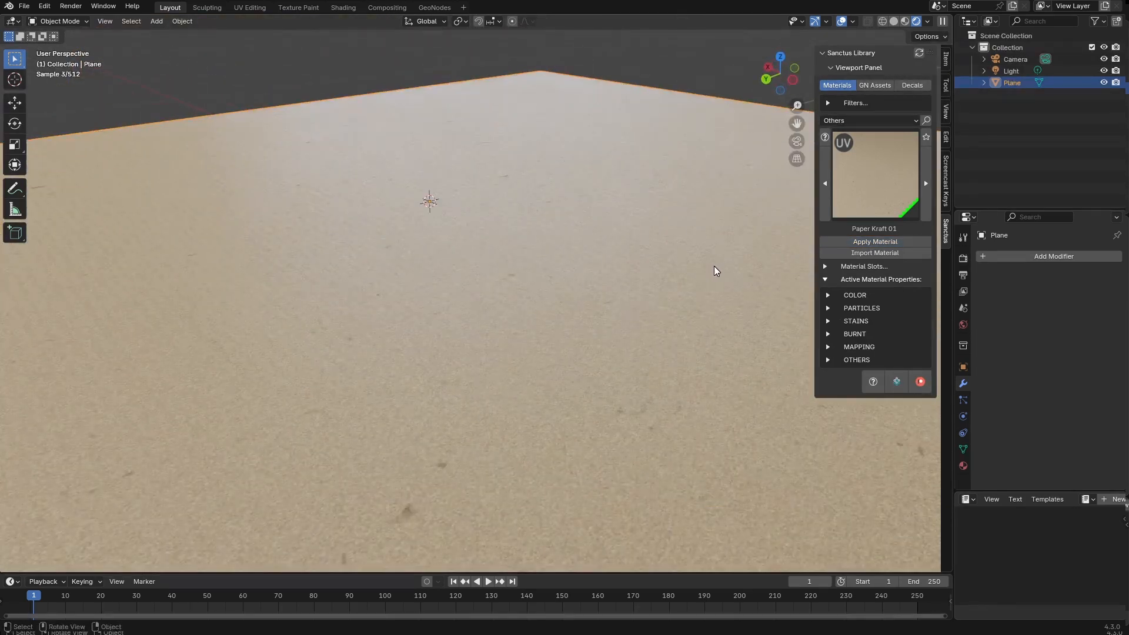
scroll(534, 358, down, 6)
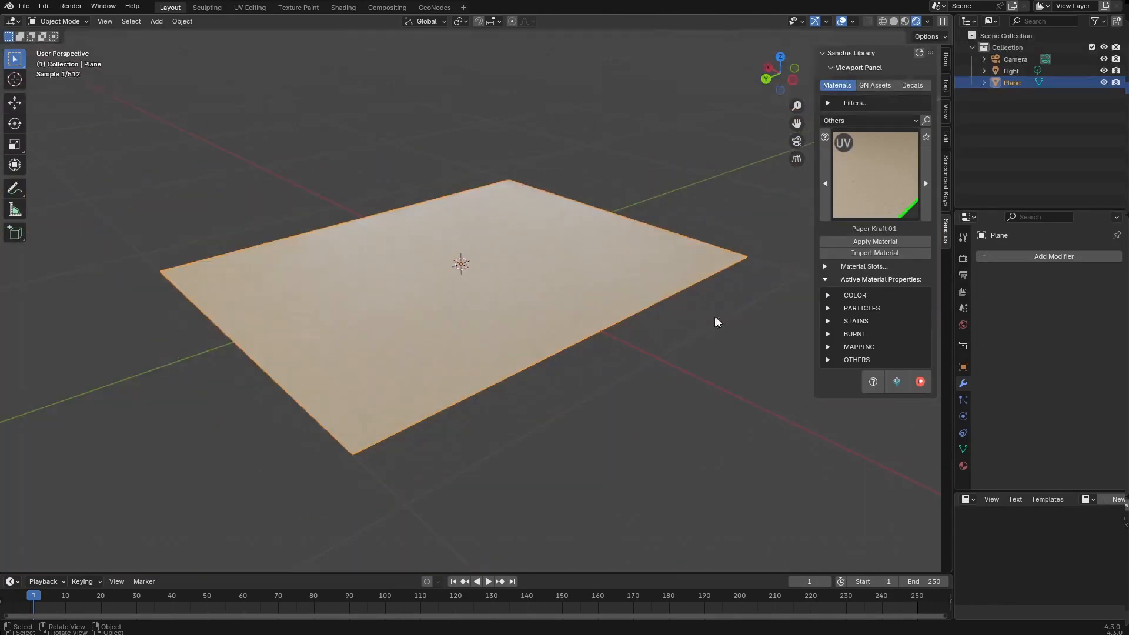
middle_drag(715, 319, 534, 343)
scroll(587, 329, up, 3)
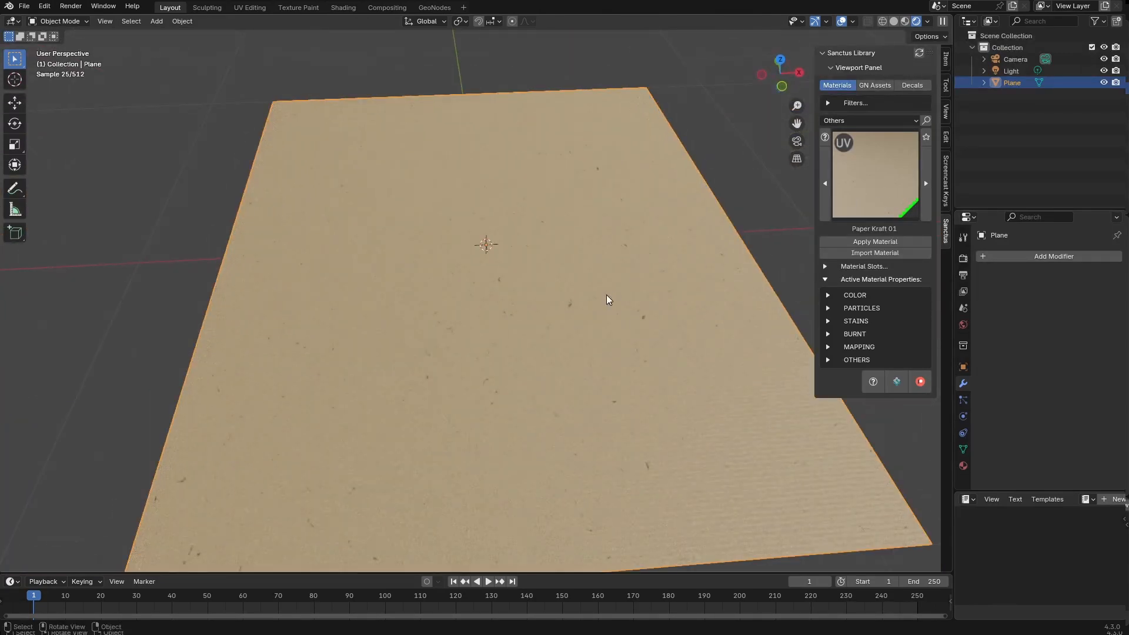
middle_drag(605, 295, 549, 306)
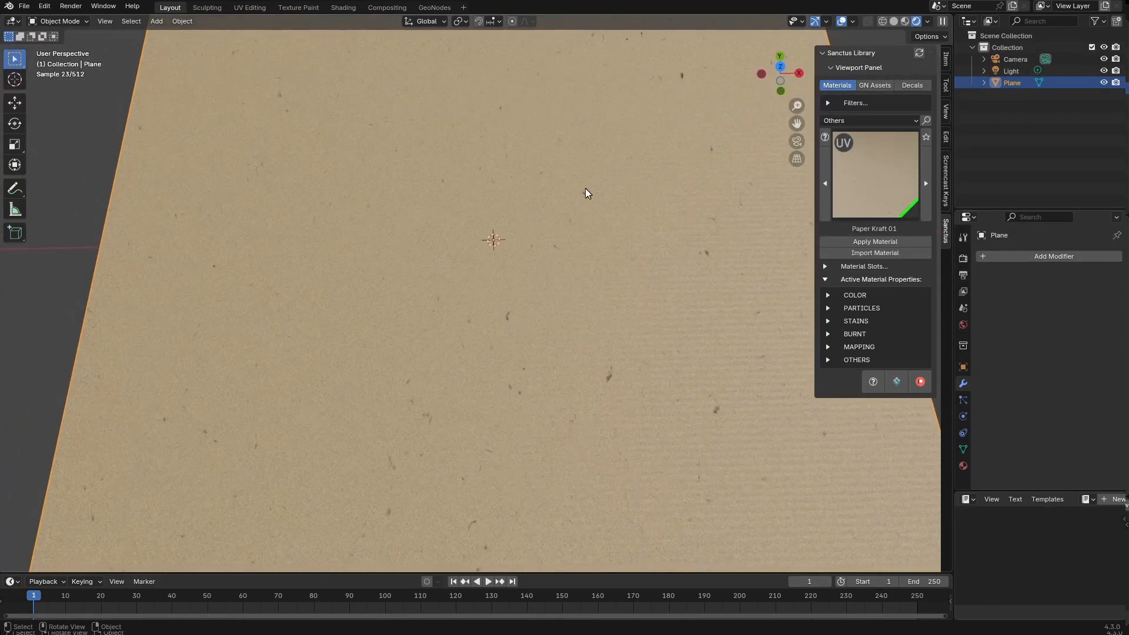
scroll(588, 262, down, 2)
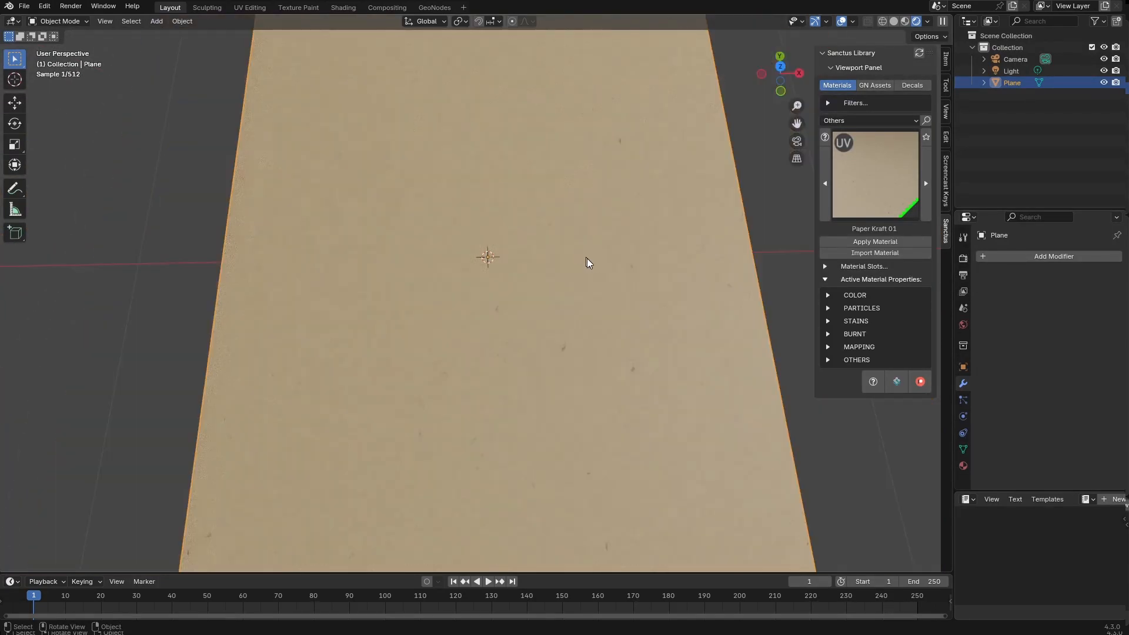
- Apply the Paper Kraft 02 material to the plane, replace it with Paper Kraft 03, and view the surface at an angle
click(926, 194)
click(891, 239)
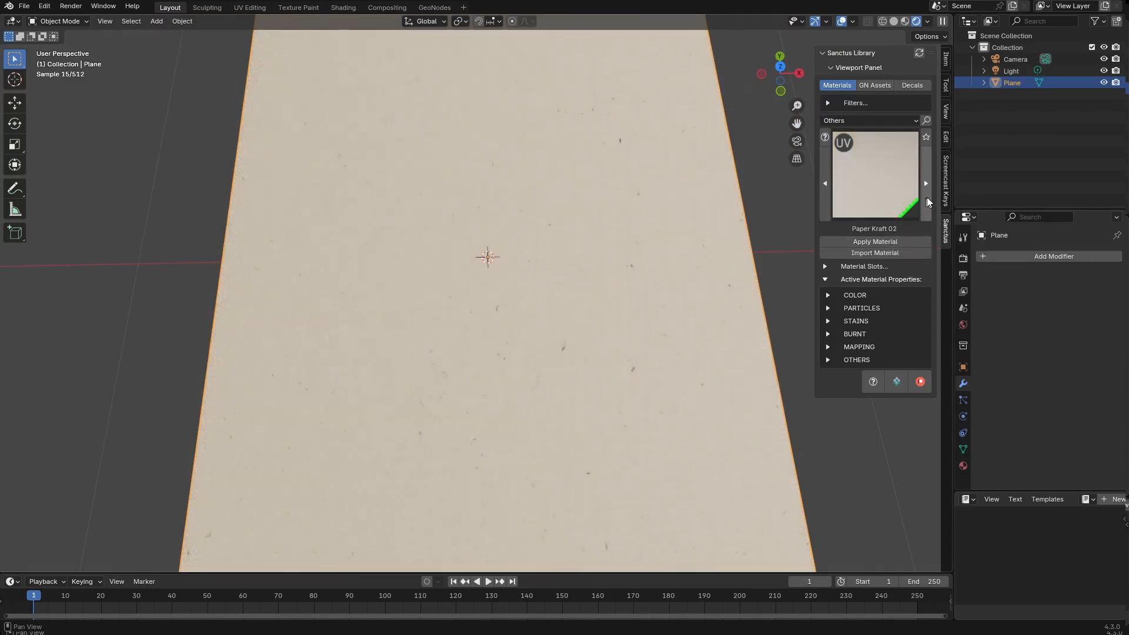
click(926, 196)
click(891, 240)
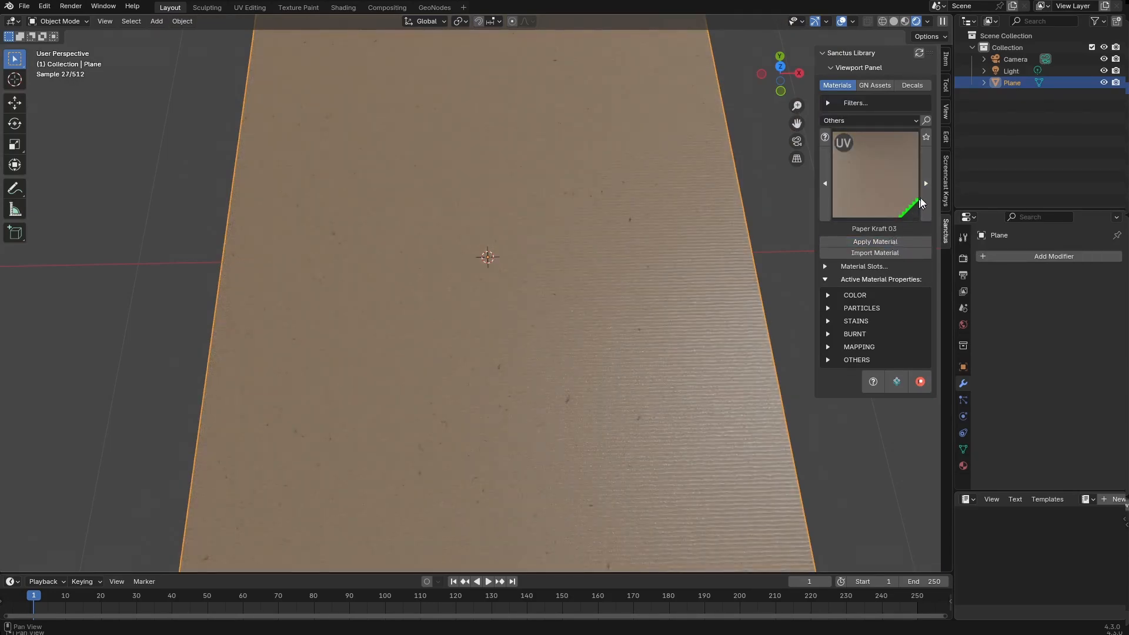
key(r)
middle_drag(633, 312, 680, 278)
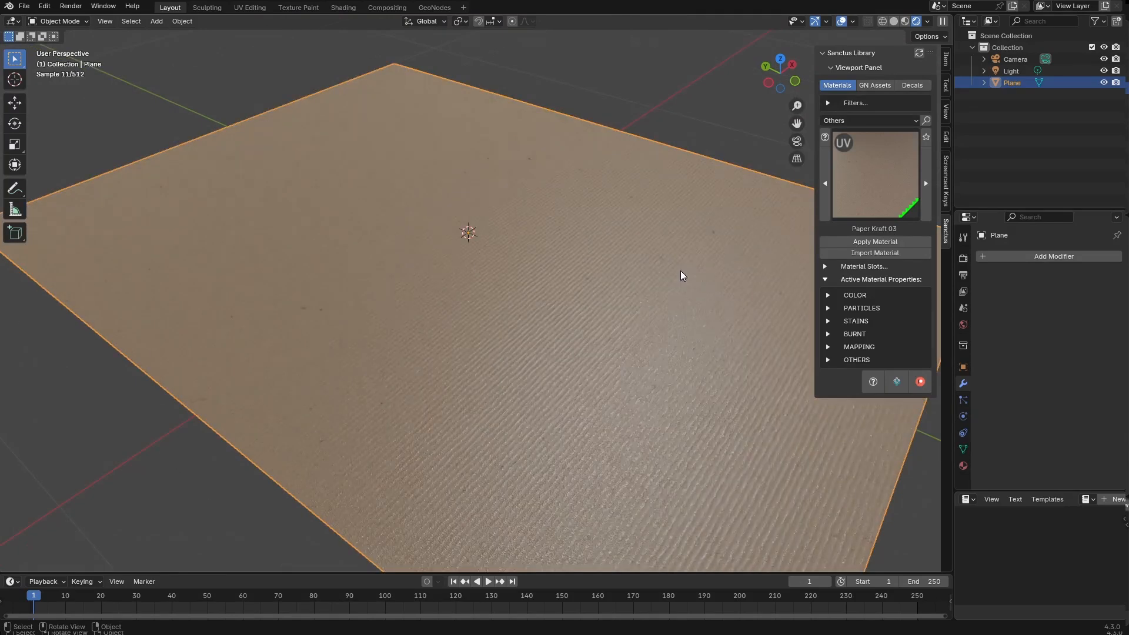
- Apply the Paper Kraft 04 material to the plane and view it from another angle
click(927, 185)
click(892, 241)
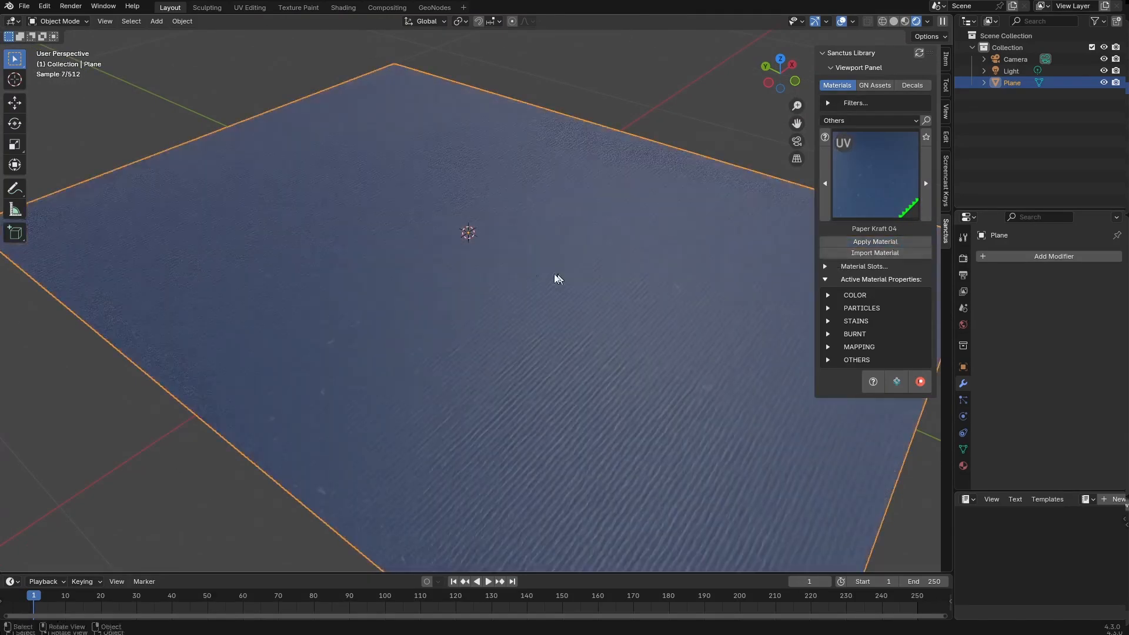
middle_drag(555, 276, 658, 252)
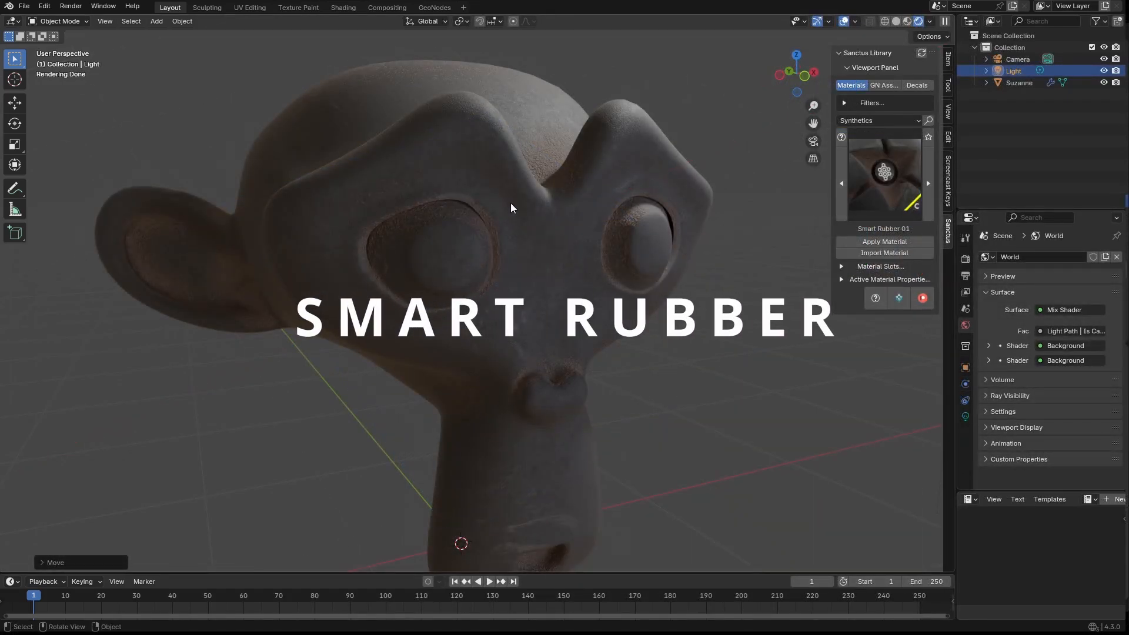
- Expand the Smart Rubber 01 material properties of the Suzanne head and examine the rubber's edges and dirt from several angles
middle_drag(617, 341, 590, 348)
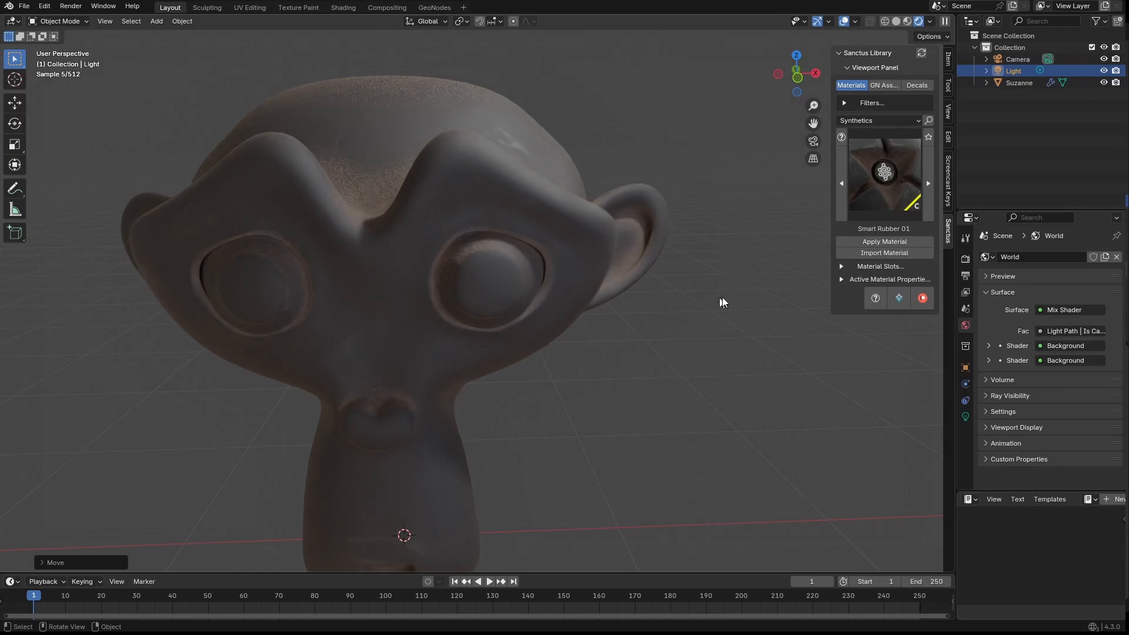
click(842, 280)
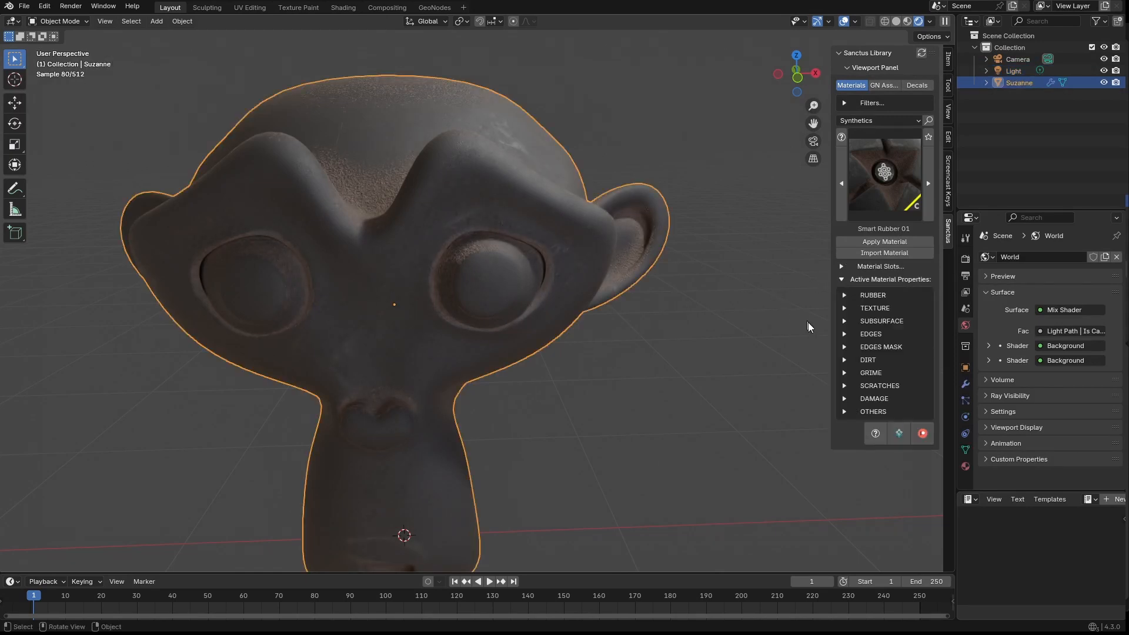
middle_drag(561, 387, 579, 382)
middle_drag(612, 238, 626, 284)
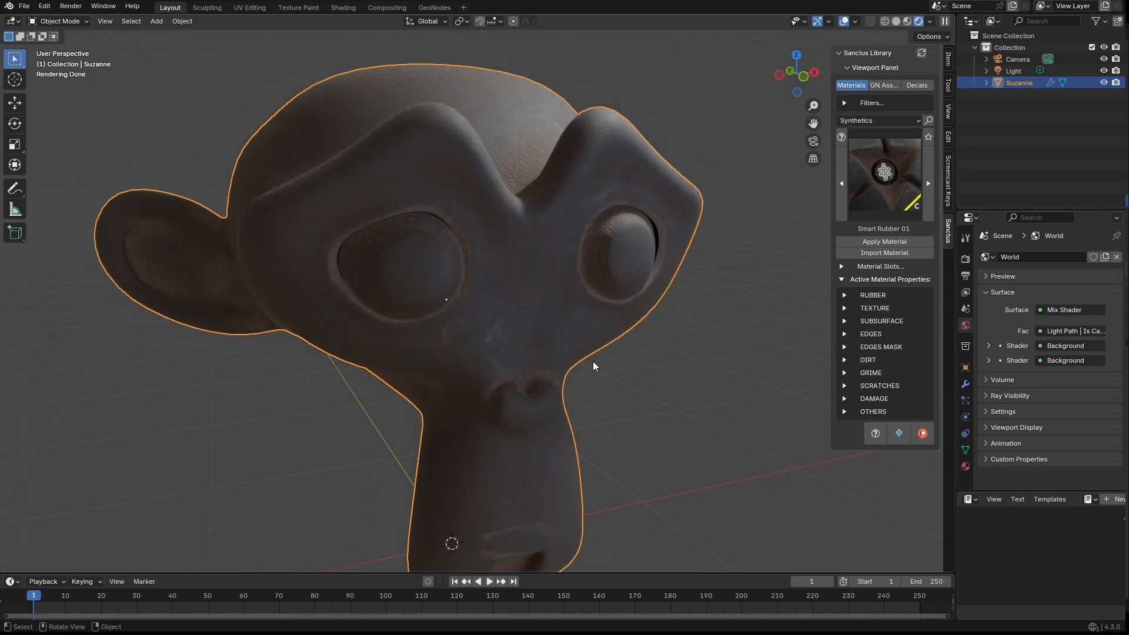
- Apply the Smart Rubber 02 material to the Suzanne head and replace it with Smart Rubber 03
click(927, 181)
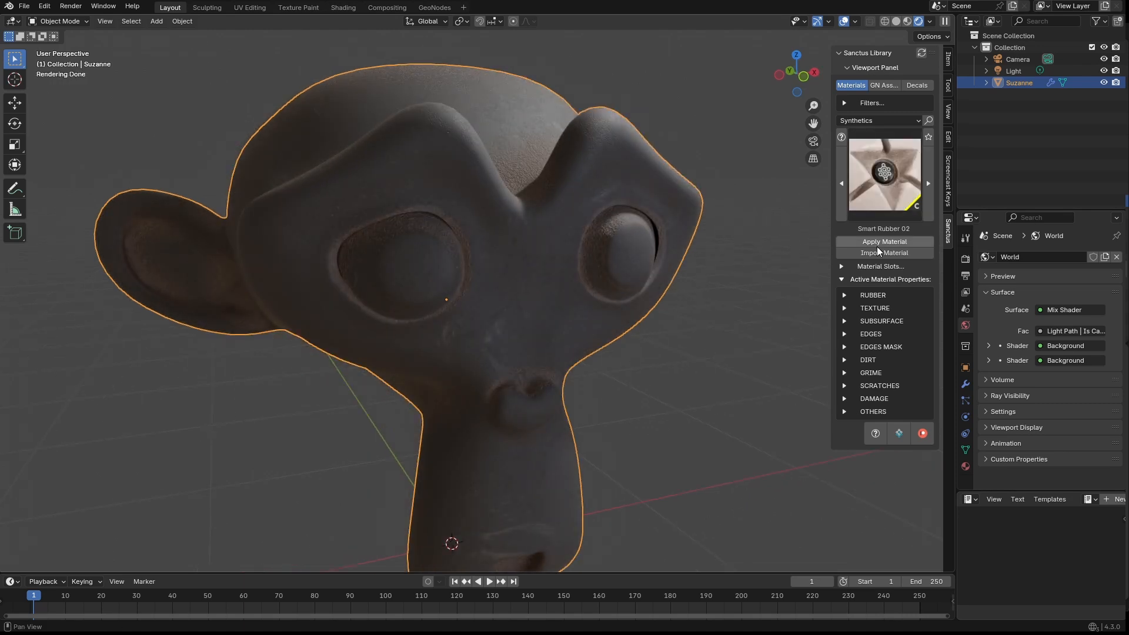
click(847, 245)
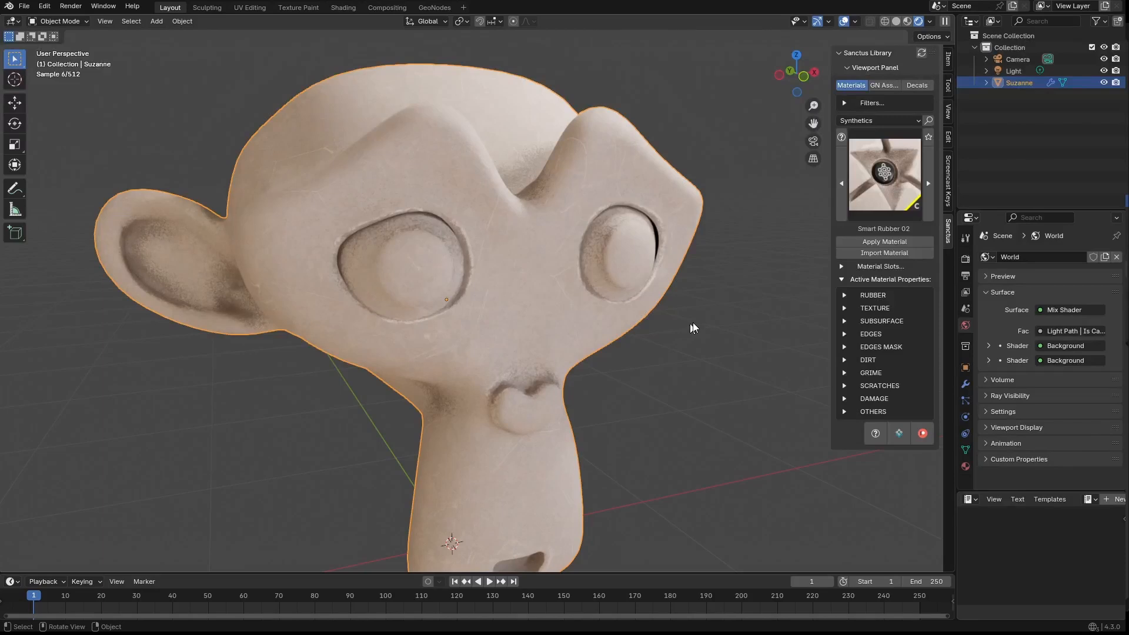
click(927, 184)
click(888, 241)
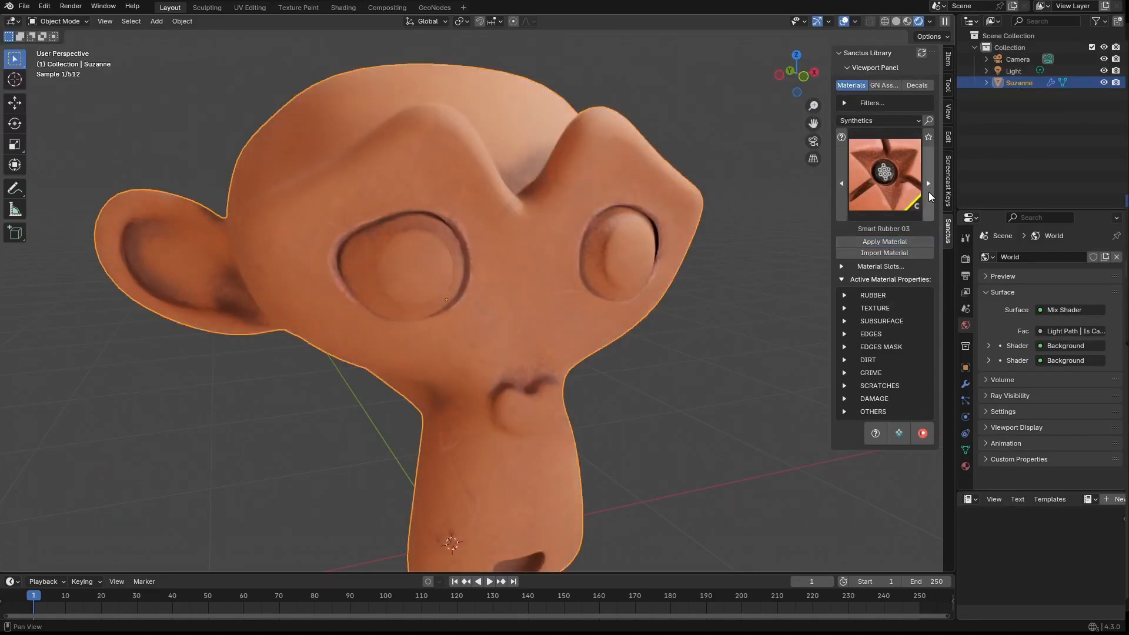
- Apply the Smart Rubber 04 material to the Suzanne head
click(929, 183)
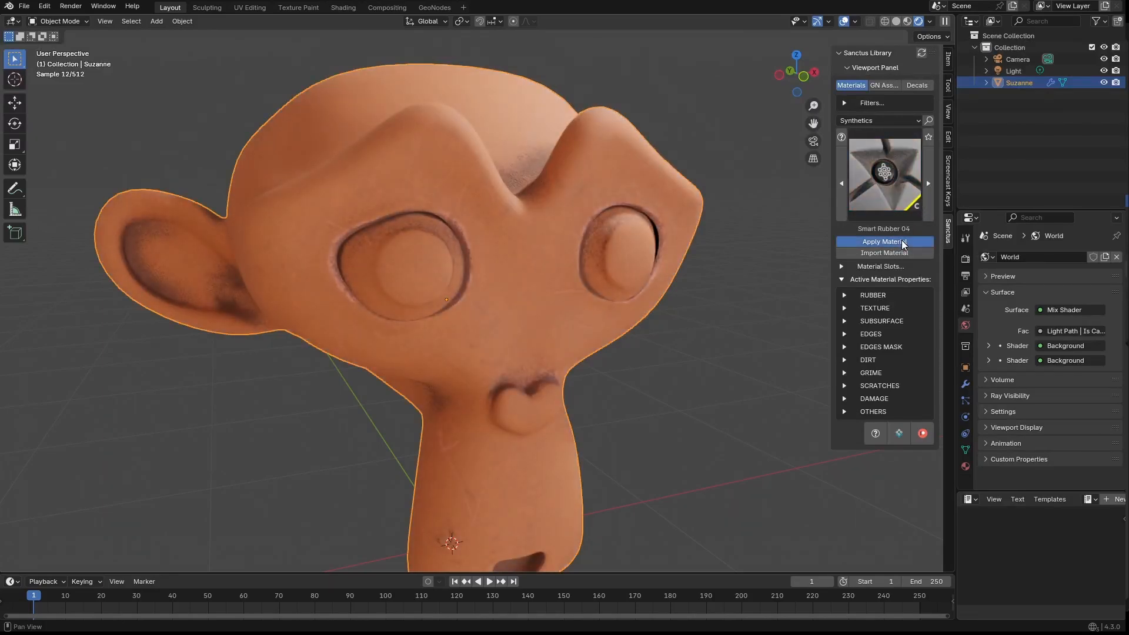
click(901, 241)
scroll(696, 310, down, 5)
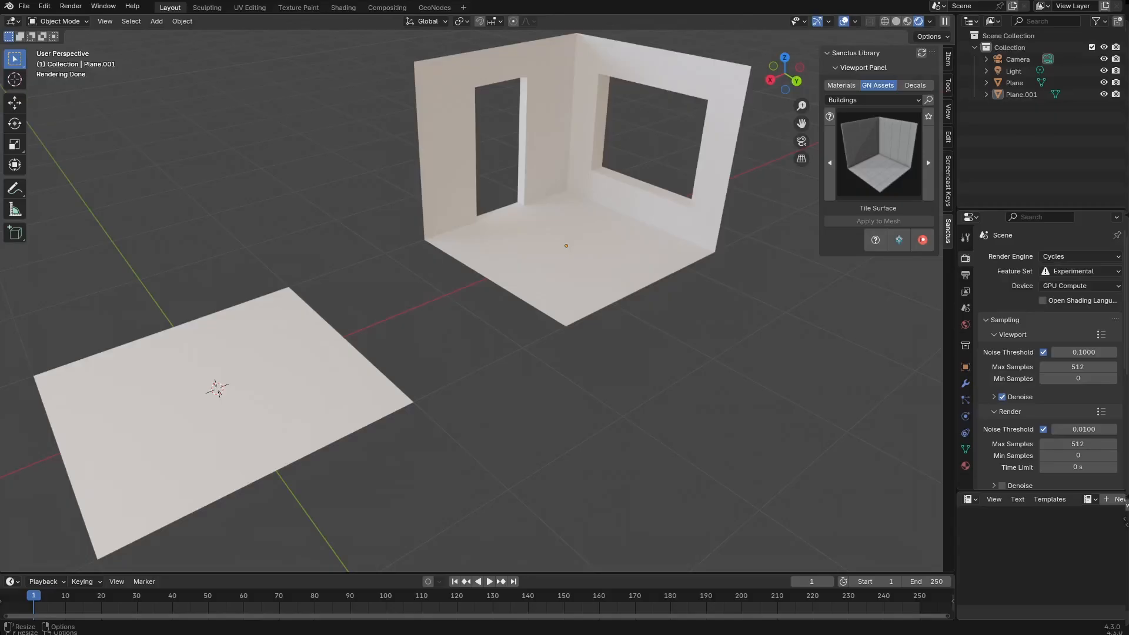
- Apply the Tile Surface asset to the flat plane beside the room model
middle_drag(676, 413, 602, 339)
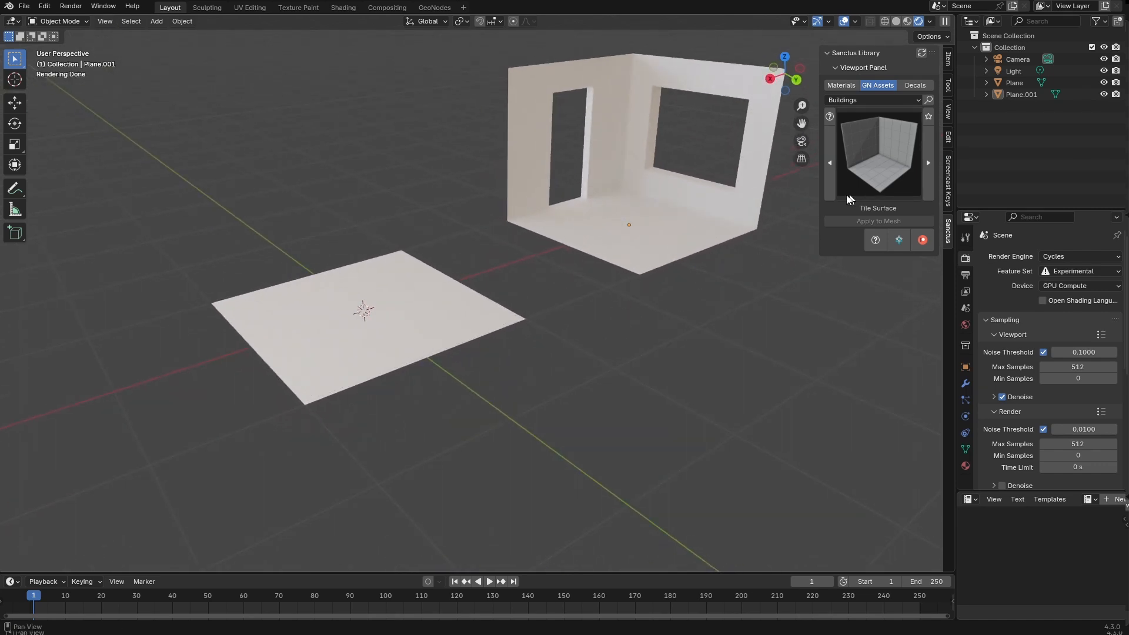
scroll(471, 333, up, 1)
click(470, 333)
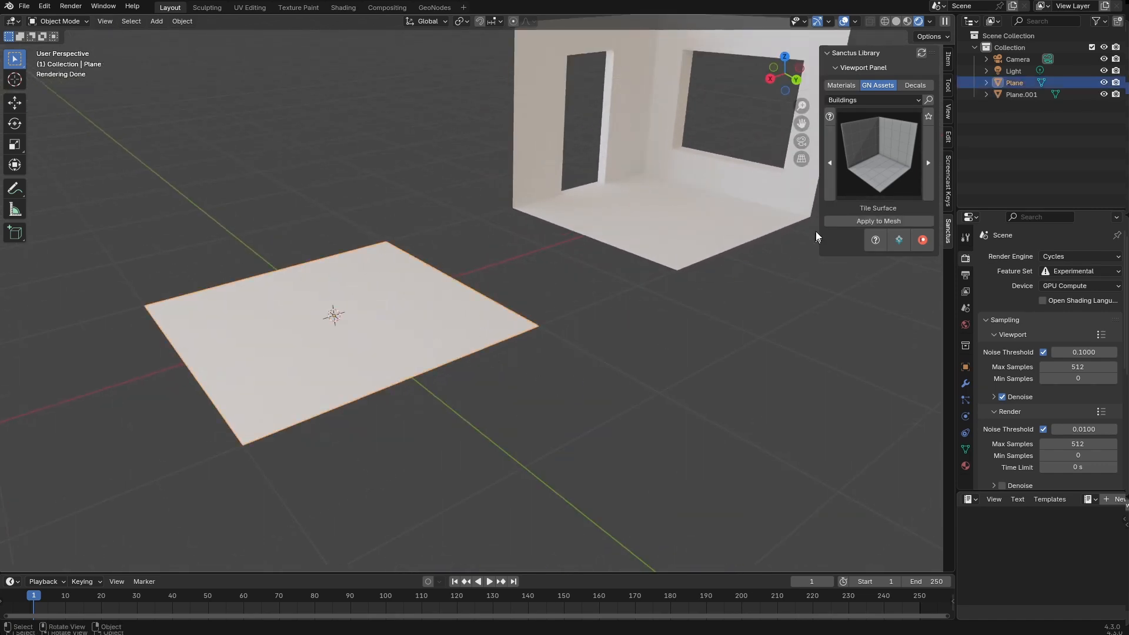
click(872, 222)
click(456, 412)
middle_drag(451, 413, 431, 437)
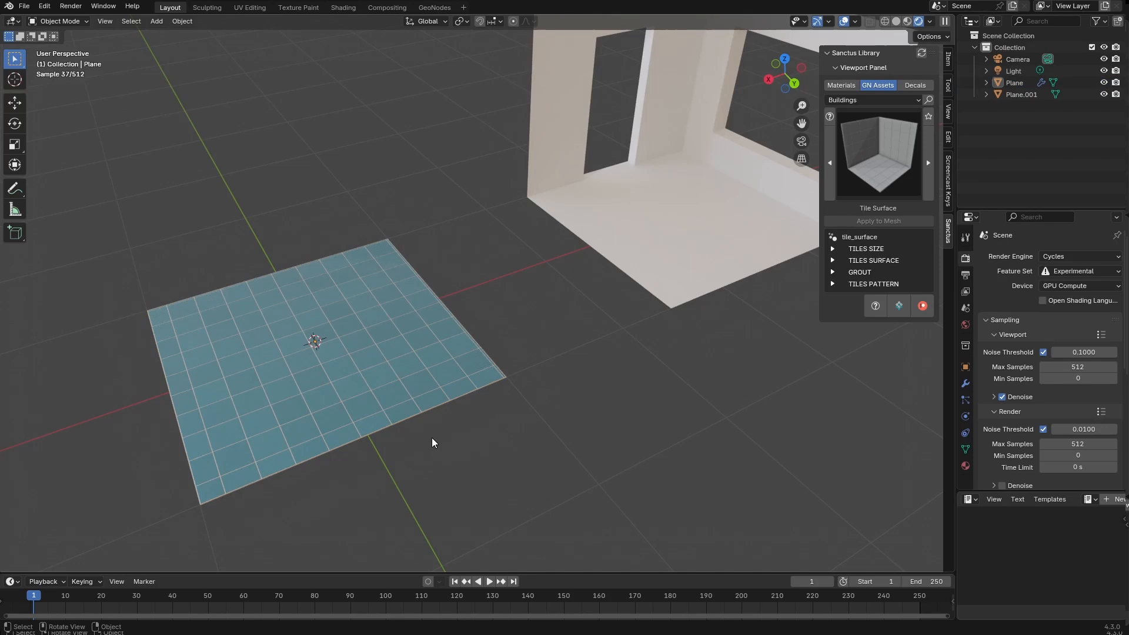
- Edit the tiled plane's mesh and slide its front edge inward to test how the tiles adapt
click(402, 404)
key(Tab)
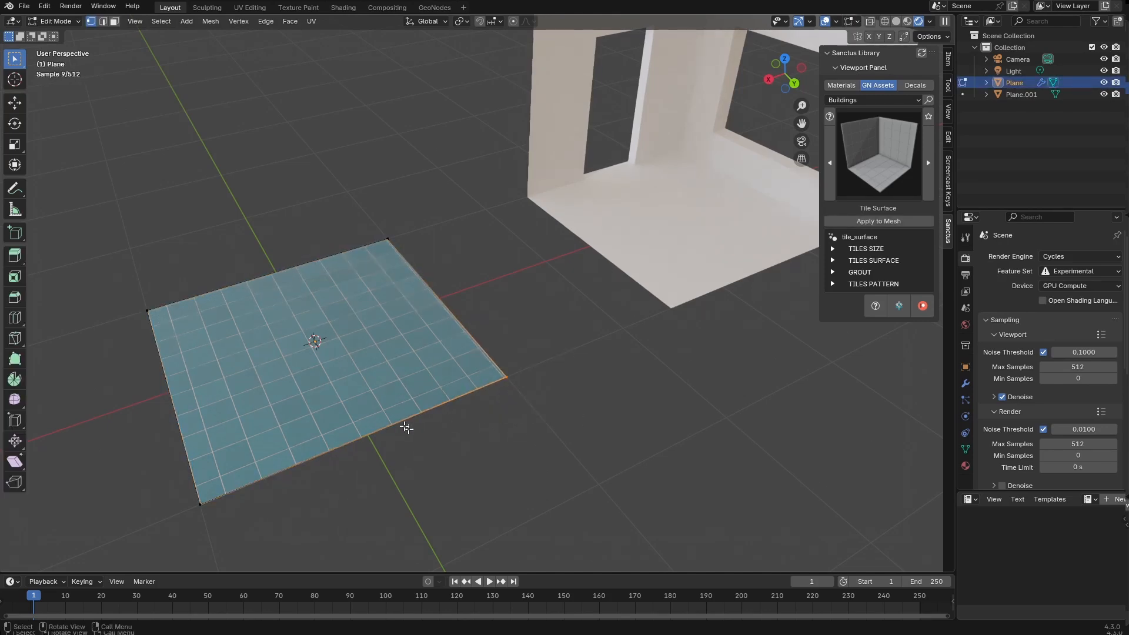
drag(156, 341, 564, 550)
key(g)
key(g)
click(590, 440)
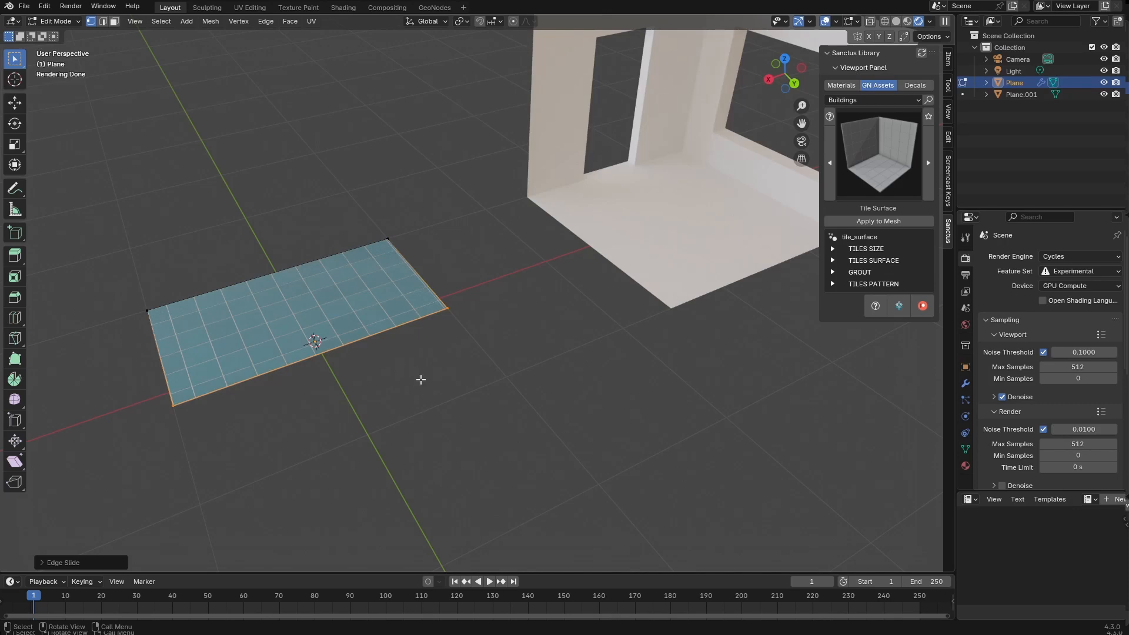
middle_drag(411, 305, 381, 309)
key(g)
key(g)
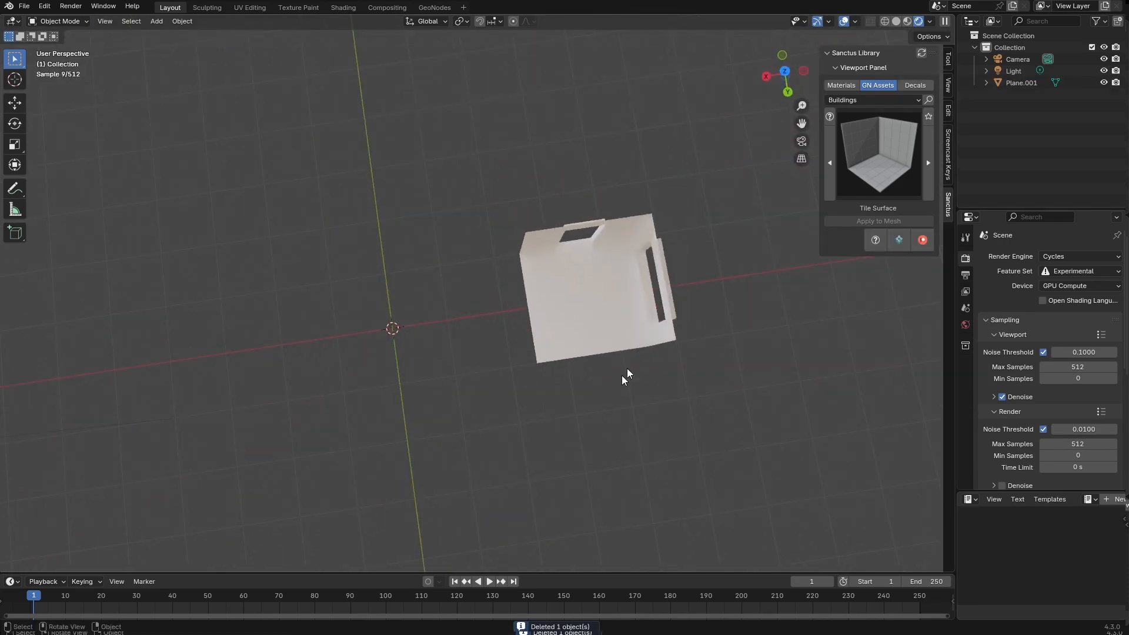
- Apply the Tile Surface asset to the room model with the door and window openings
middle_drag(627, 368, 577, 415)
click(605, 253)
scroll(605, 253, up, 3)
scroll(573, 441, up, 3)
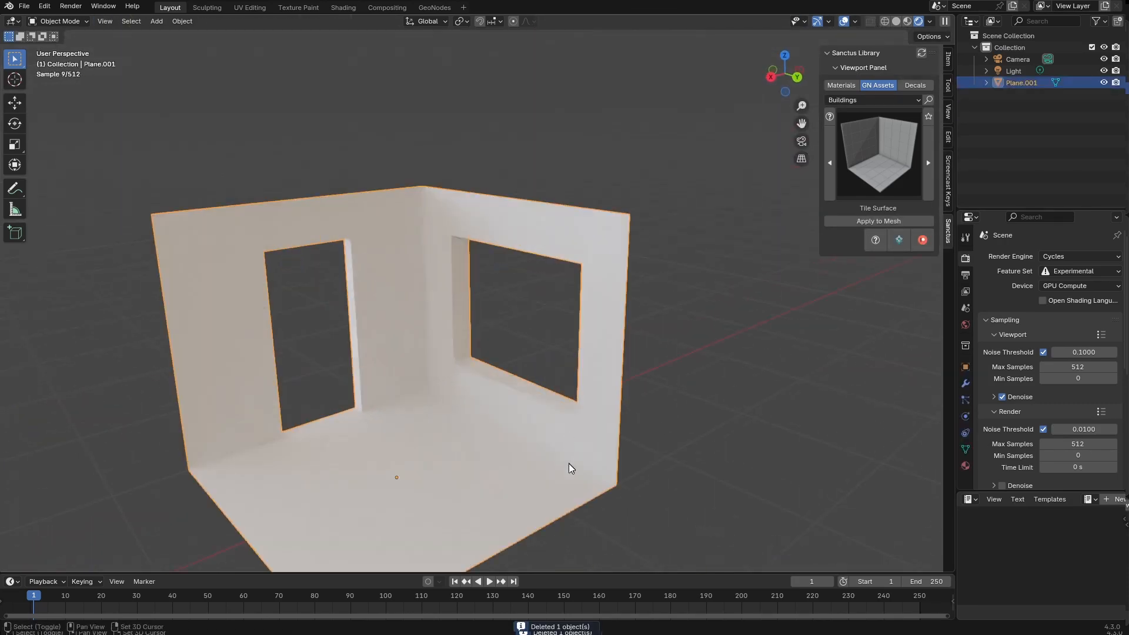
shift+middle_drag(569, 464, 634, 340)
click(891, 224)
click(772, 375)
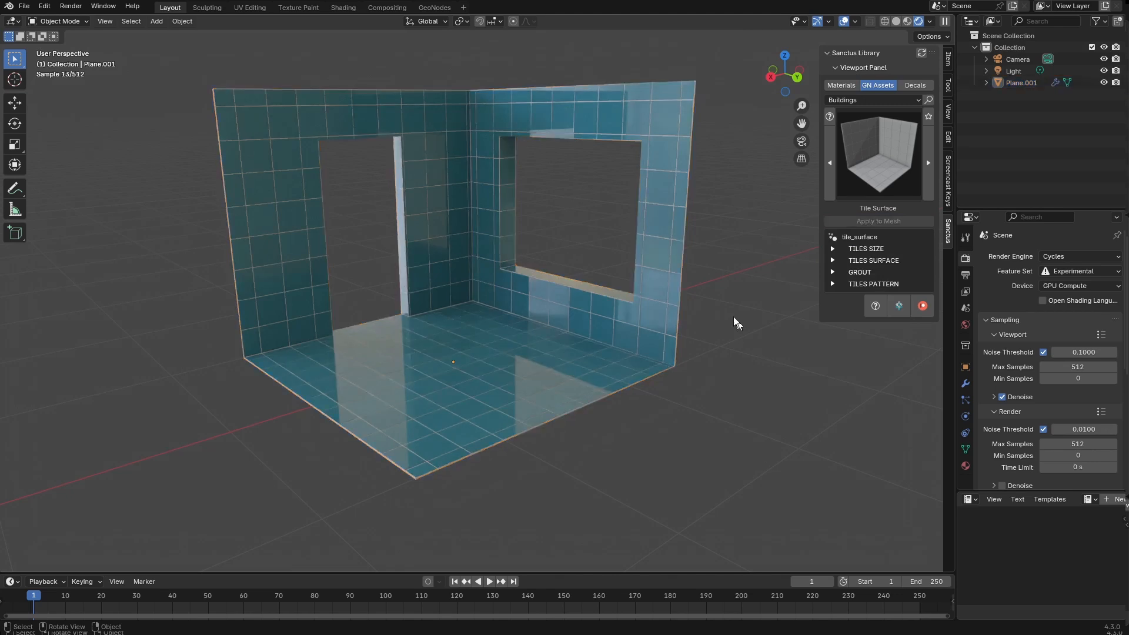
- Delete the tiled room model and add a new plane with the Tile Surface asset
middle_drag(735, 320, 757, 291)
scroll(729, 306, down, 5)
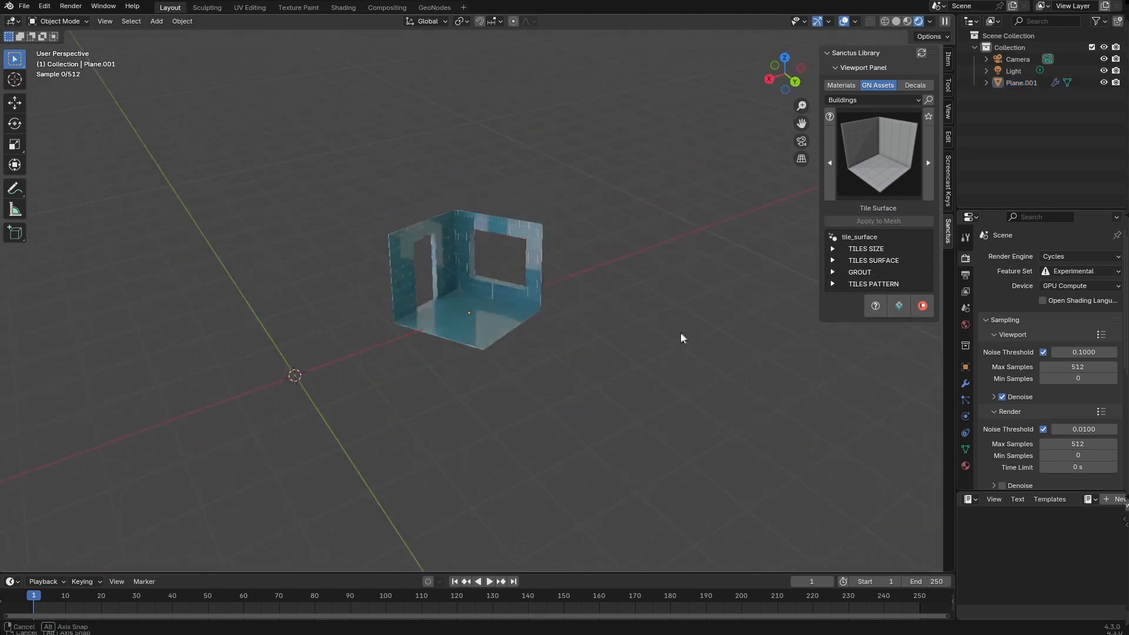
middle_drag(680, 335, 627, 290)
click(657, 303)
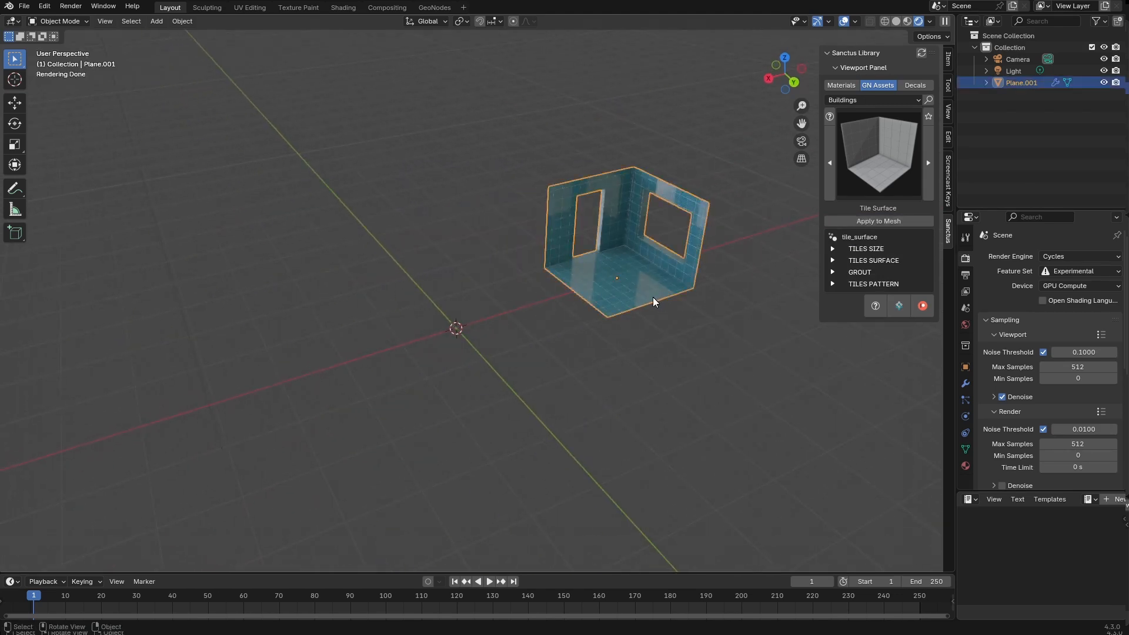
key(Delete)
key(shift+a)
mouse_move(476, 372)
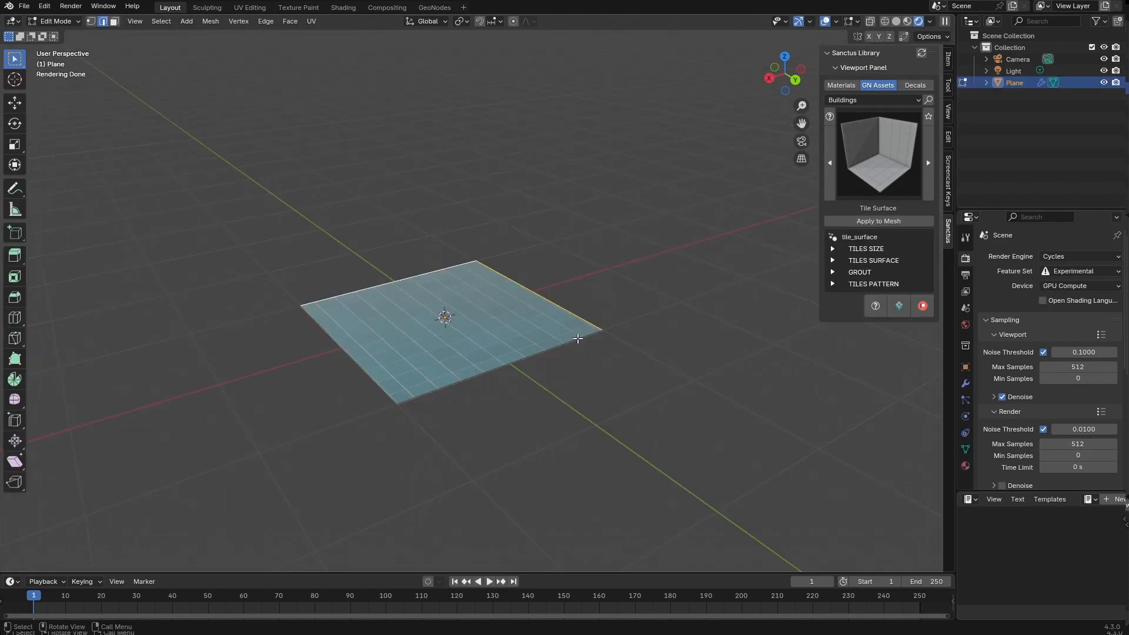
- Extrude the plane's two back edges upward along Z to form two tiled walls
key(e)
key(z)
click(577, 158)
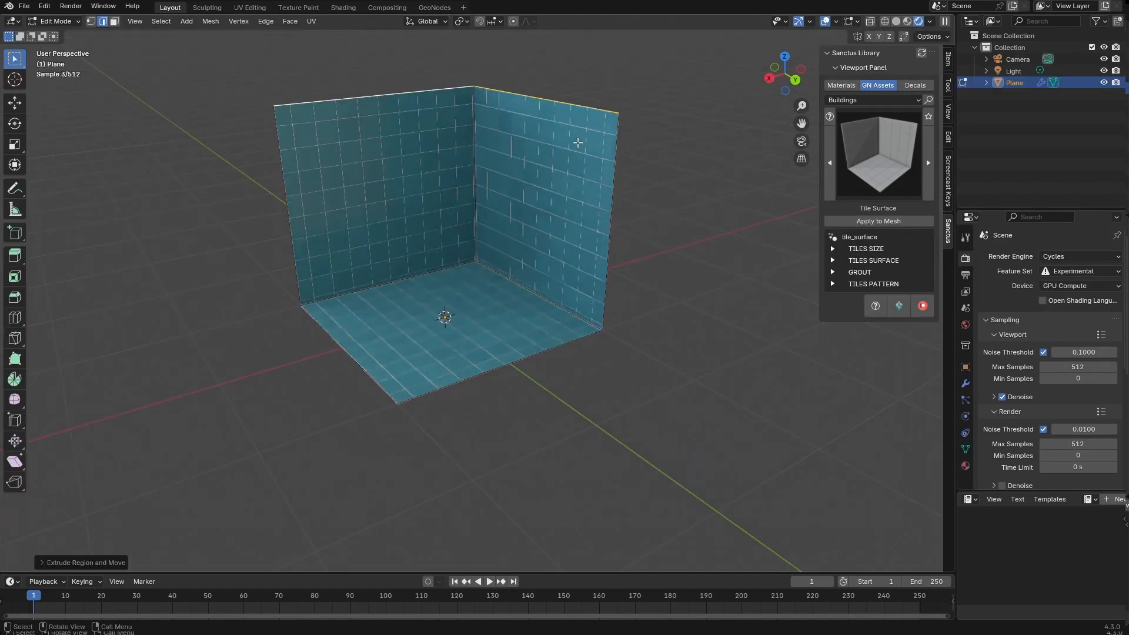
- Bevel the vertical corner edge between the two walls with one segment
scroll(485, 210, up, 2)
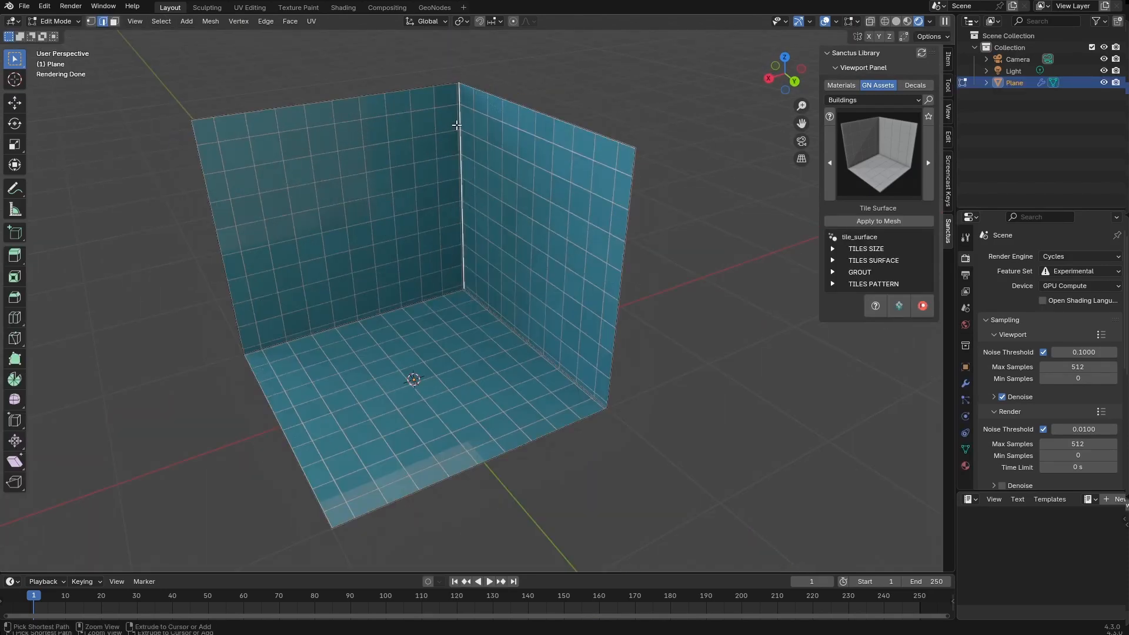
key(ctrl+b)
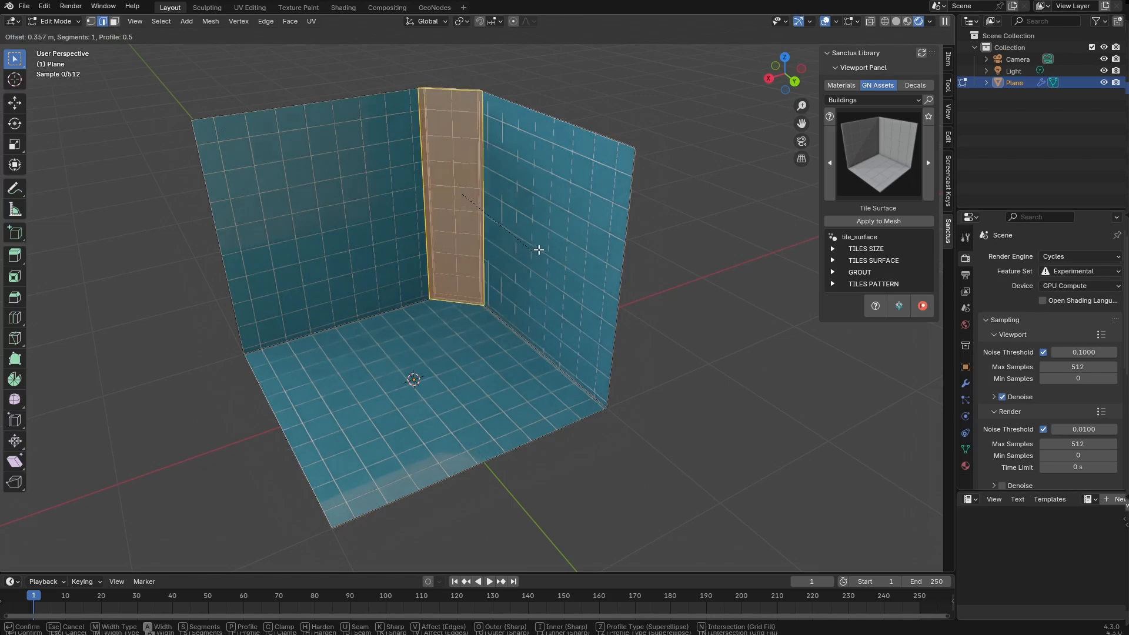
click(546, 249)
key(Tab)
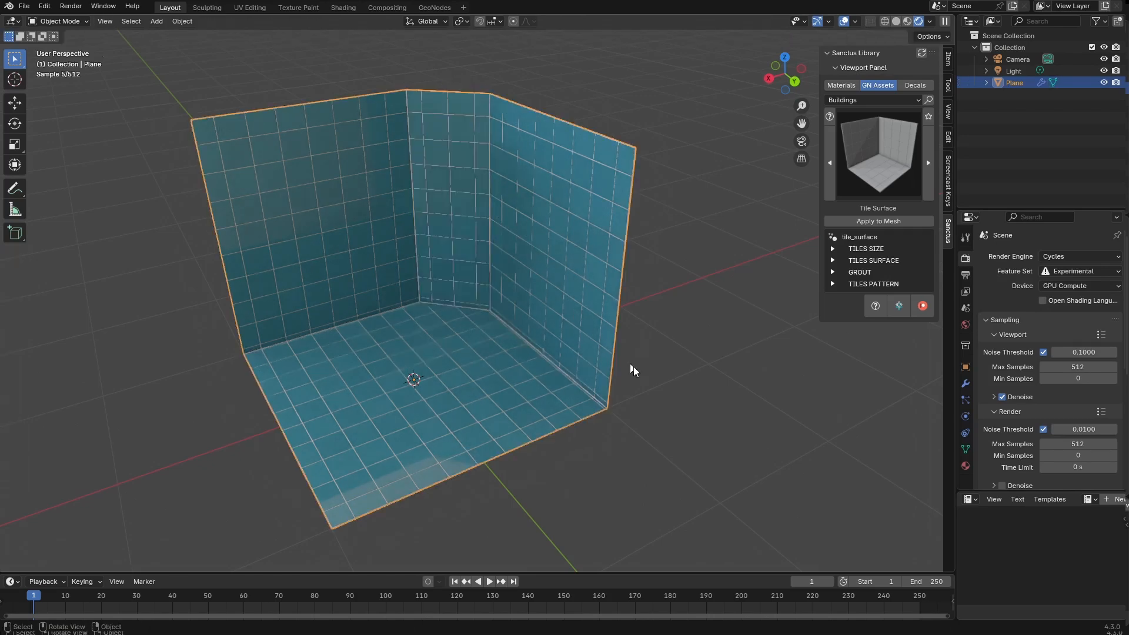
key(s)
- Cut a window into the right wall by insetting its face, extruding it outward and deleting the end face
middle_drag(680, 341, 683, 296)
shift+middle_drag(582, 221, 511, 249)
key(Tab)
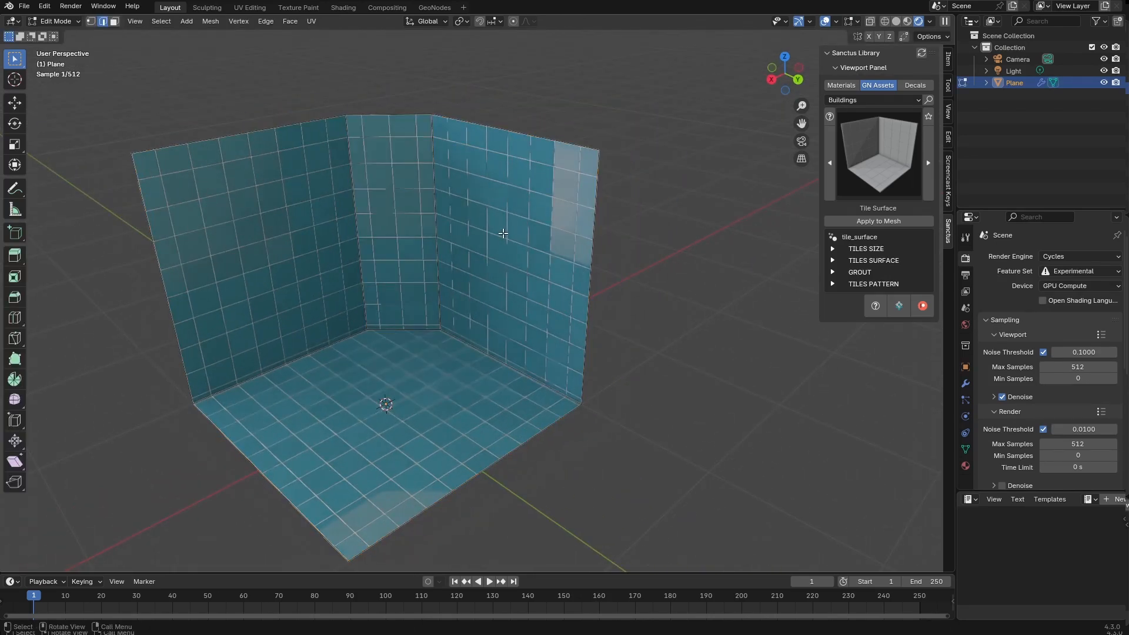
key(3)
click(507, 236)
key(i)
click(607, 302)
key(e)
click(612, 302)
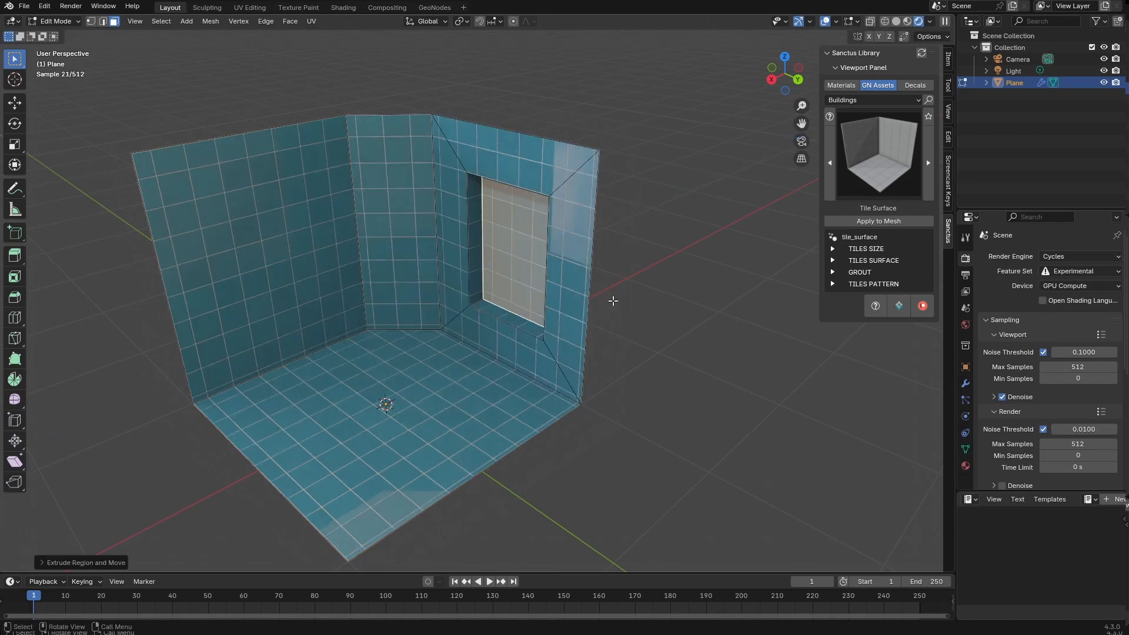
key(x)
click(611, 328)
middle_drag(612, 328, 552, 309)
- Extrude the left wall face outward into a recess and inset the recess's back face
click(405, 269)
middle_drag(406, 269, 559, 329)
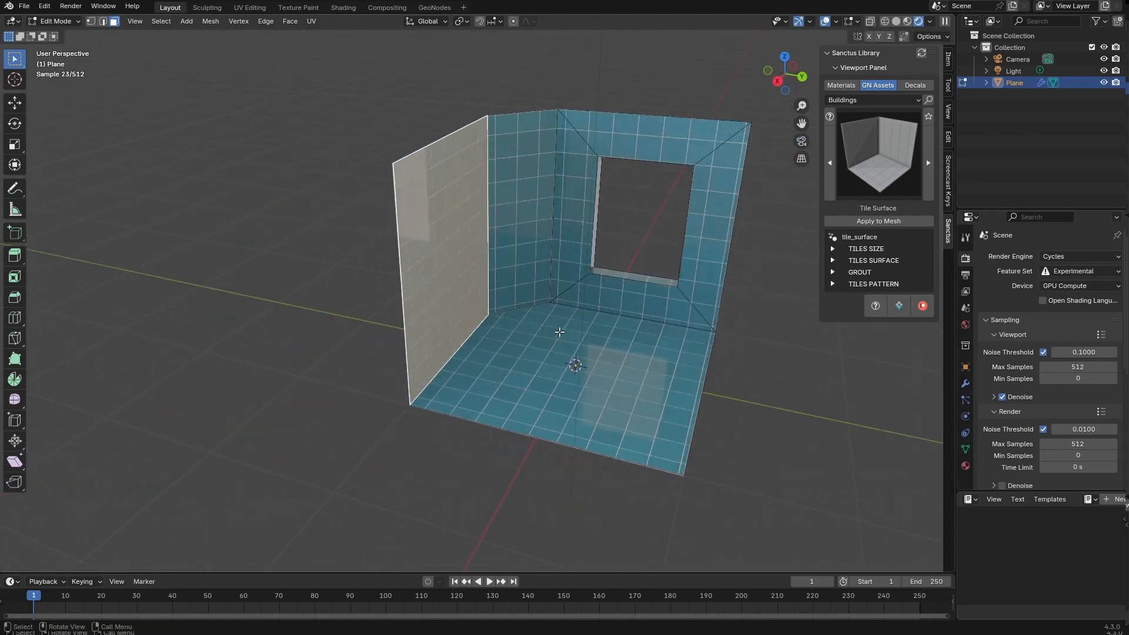
key(e)
click(450, 308)
middle_drag(450, 308, 359, 281)
key(i)
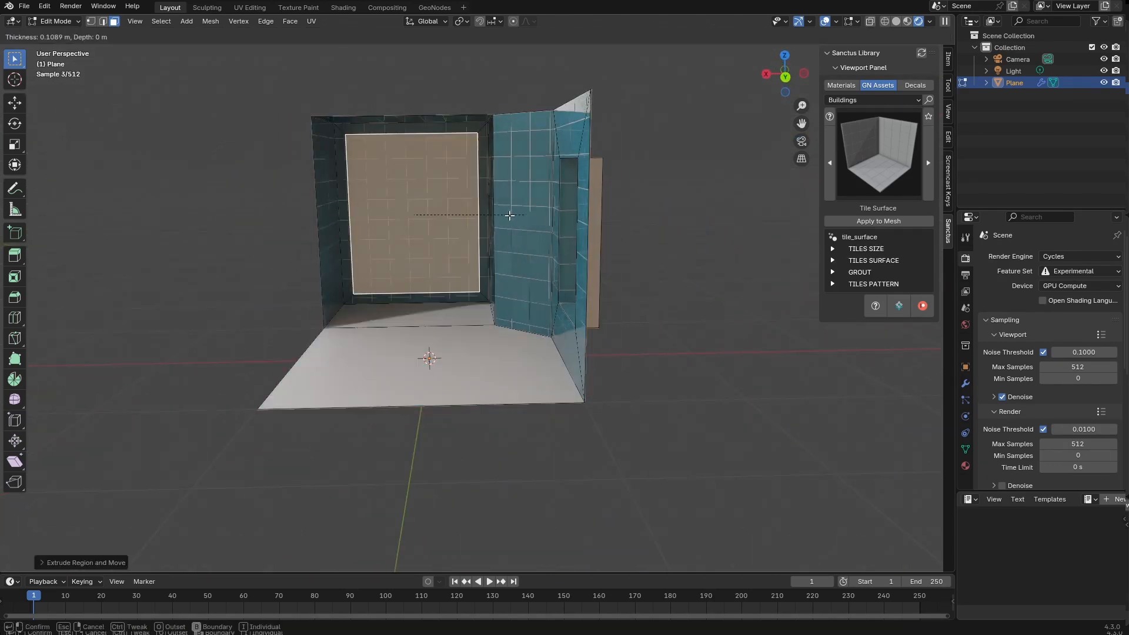
click(448, 233)
- Cut a narrow opening in the recess's side wall by insetting its face, extruding it and deleting the end face
middle_drag(448, 233, 413, 224)
key(i)
click(376, 223)
key(e)
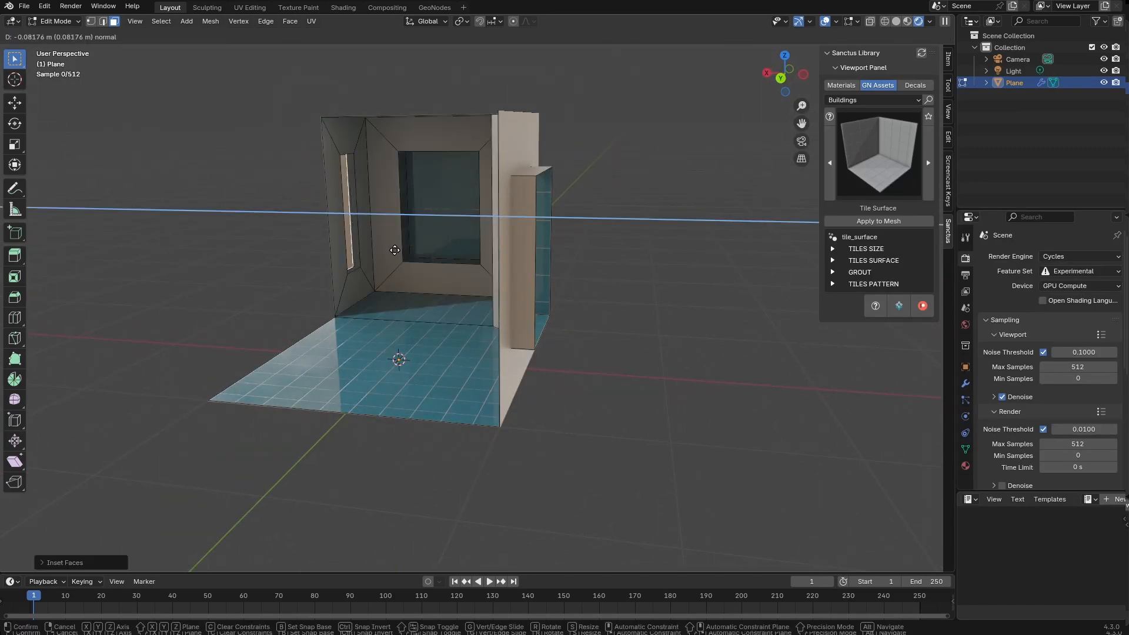
click(395, 250)
key(x)
click(394, 252)
- Inset the floor face and extrude it upward about 0.3 m into a raised platform
middle_drag(383, 254, 512, 282)
click(638, 368)
middle_drag(682, 344, 620, 378)
key(i)
click(626, 360)
key(e)
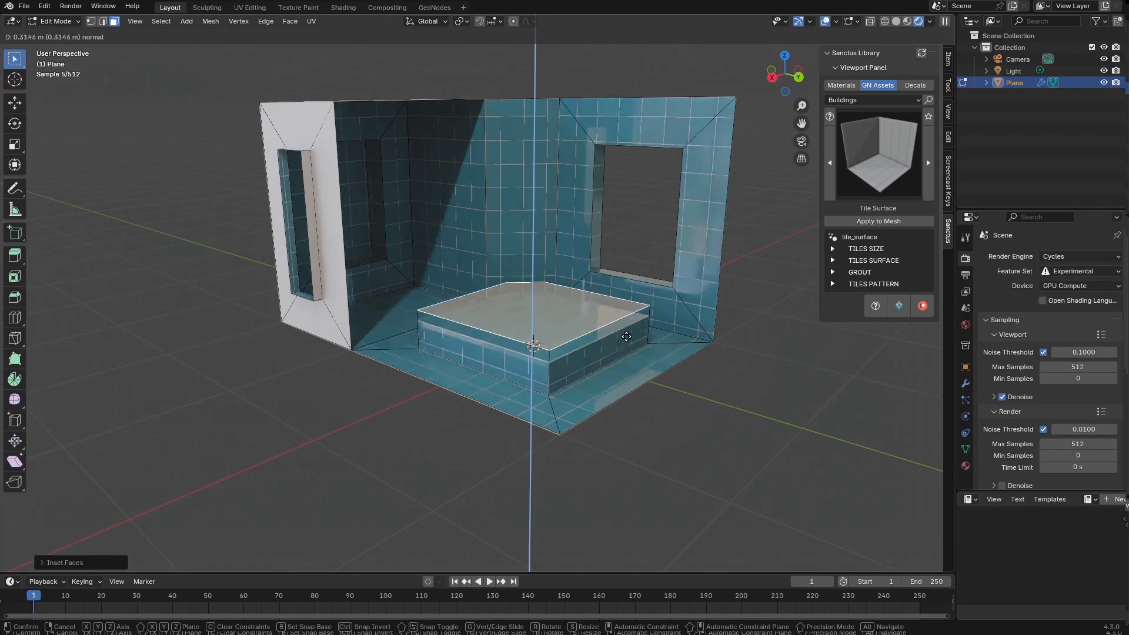
click(745, 407)
key(Tab)
middle_drag(745, 407, 703, 398)
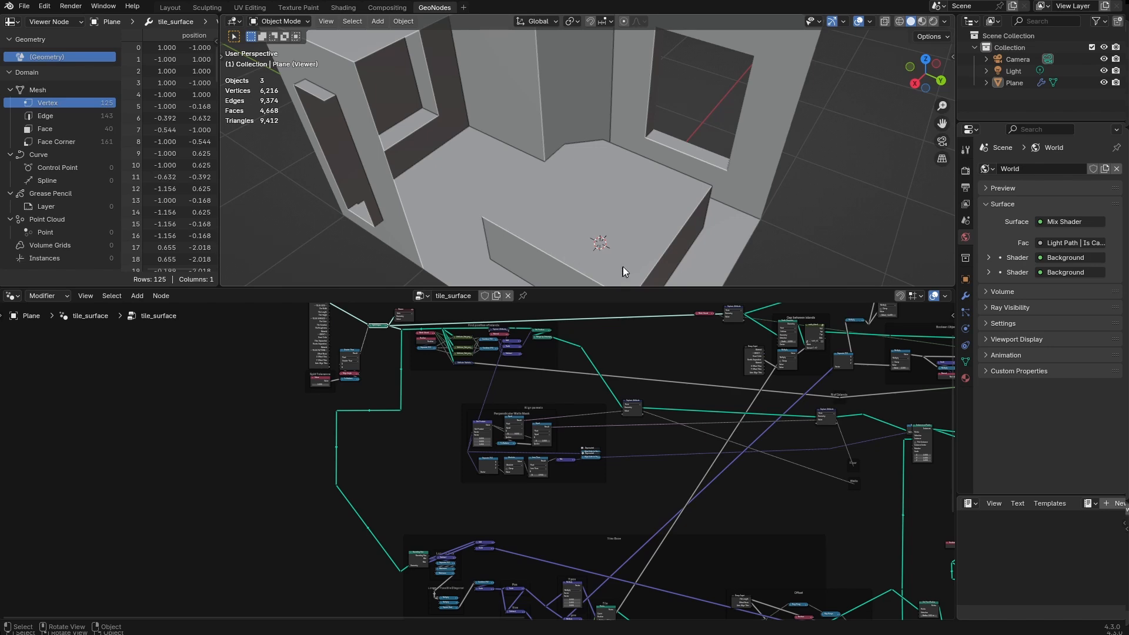
- Examine the room's base mesh and the flat tile grid generated in the tile_surface node tree
middle_drag(622, 271, 567, 207)
middle_drag(624, 242, 637, 192)
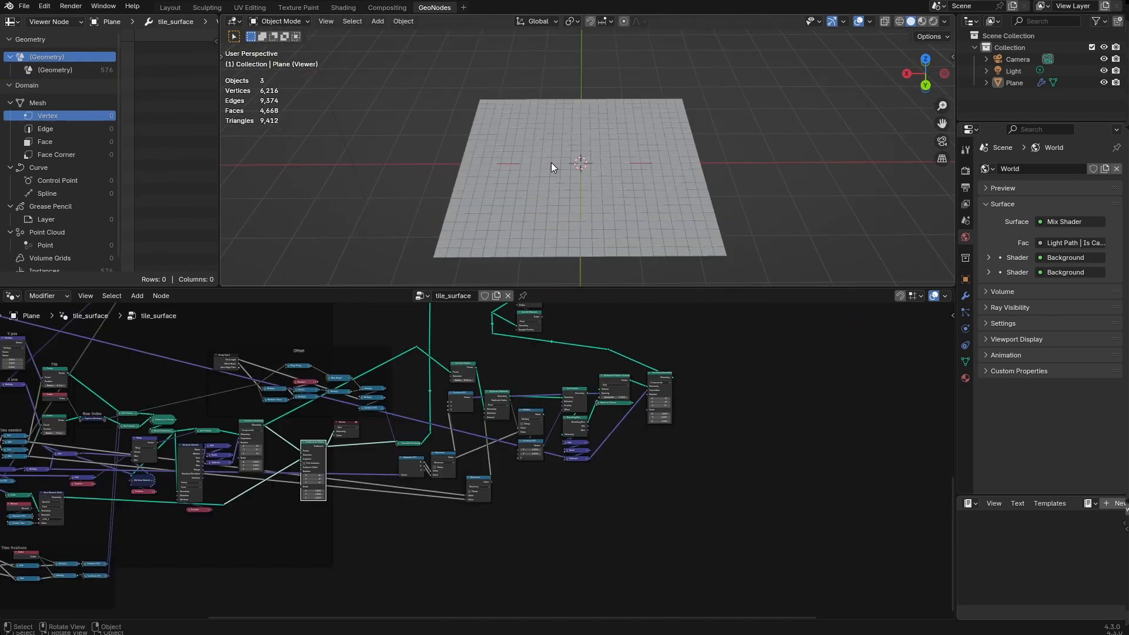
scroll(551, 162, up, 3)
middle_drag(505, 350, 542, 519)
scroll(426, 334, up, 5)
middle_drag(426, 334, 438, 474)
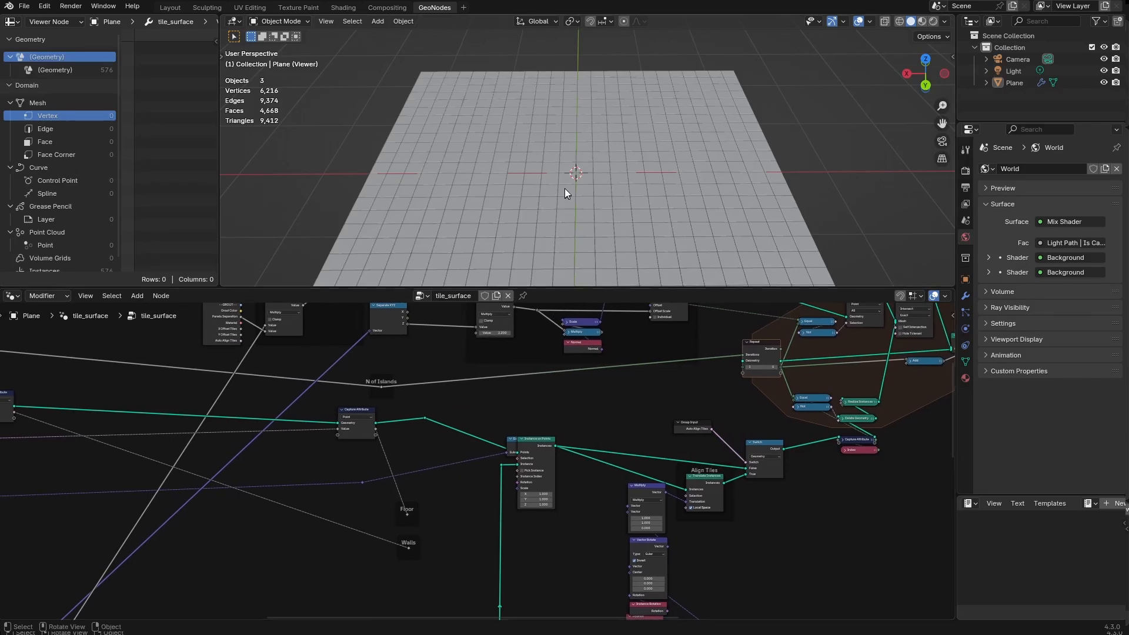
- Preview the captured island points and the tile grids from Instance on Points in the viewport
ctrl+shift+click(424, 419)
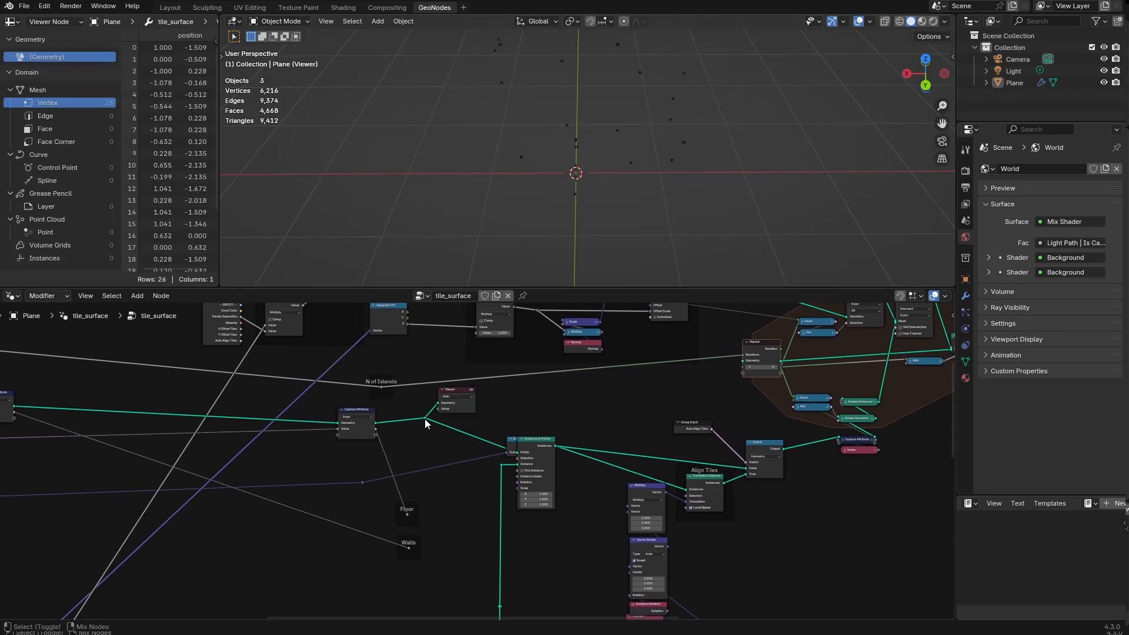
middle_drag(528, 200, 457, 183)
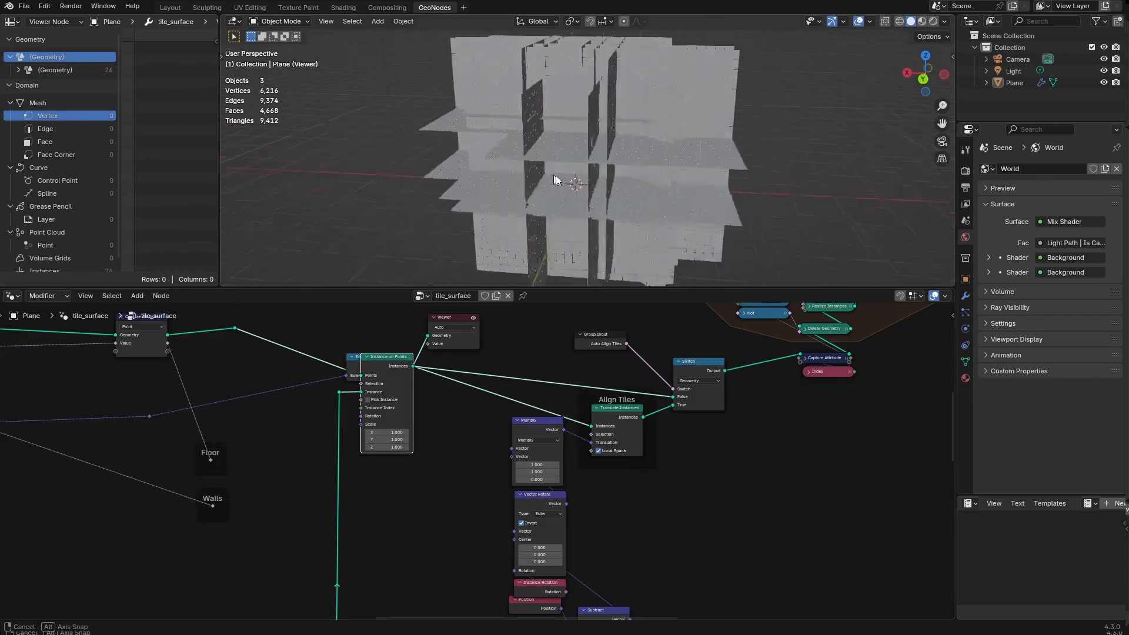
middle_drag(555, 175, 614, 167)
- Preview the point volume output by the Transform Geometry node that drives the tile alignment
middle_drag(747, 473, 599, 456)
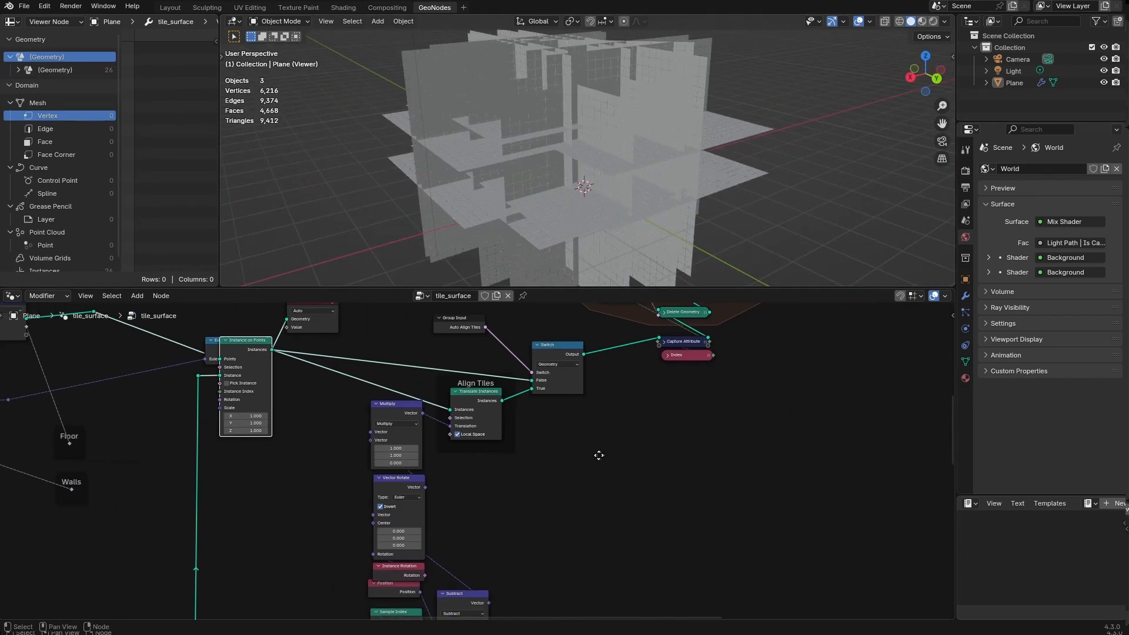
scroll(478, 377, up, 3)
scroll(579, 499, down, 8)
middle_drag(583, 522, 556, 373)
scroll(573, 385, down, 3)
middle_drag(601, 406, 554, 382)
middle_drag(588, 171, 625, 148)
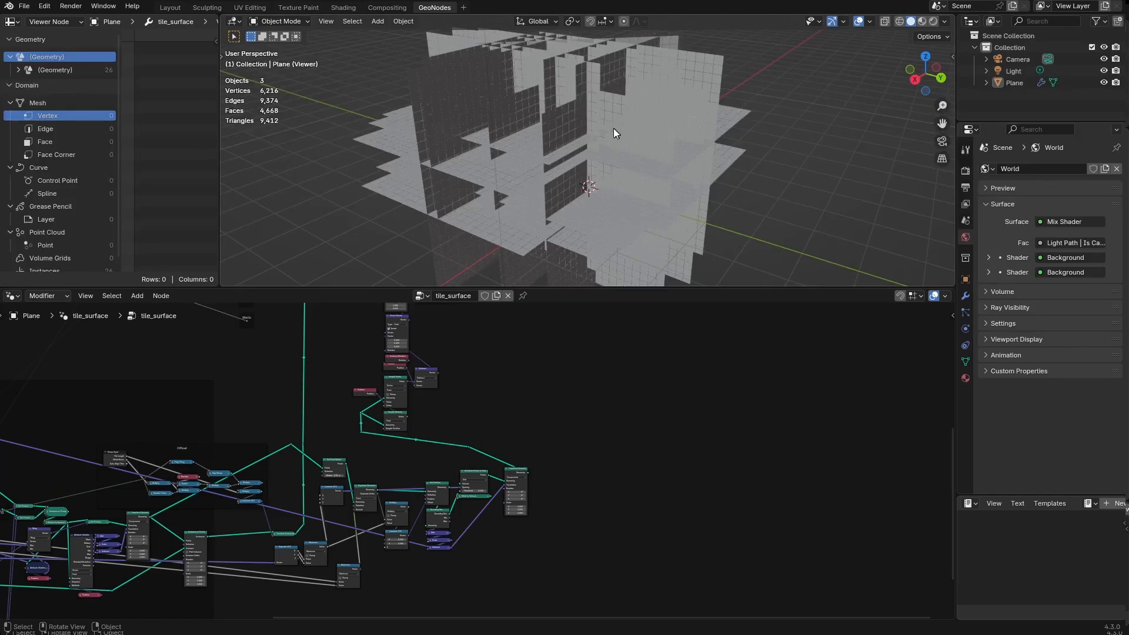
scroll(547, 382, up, 3)
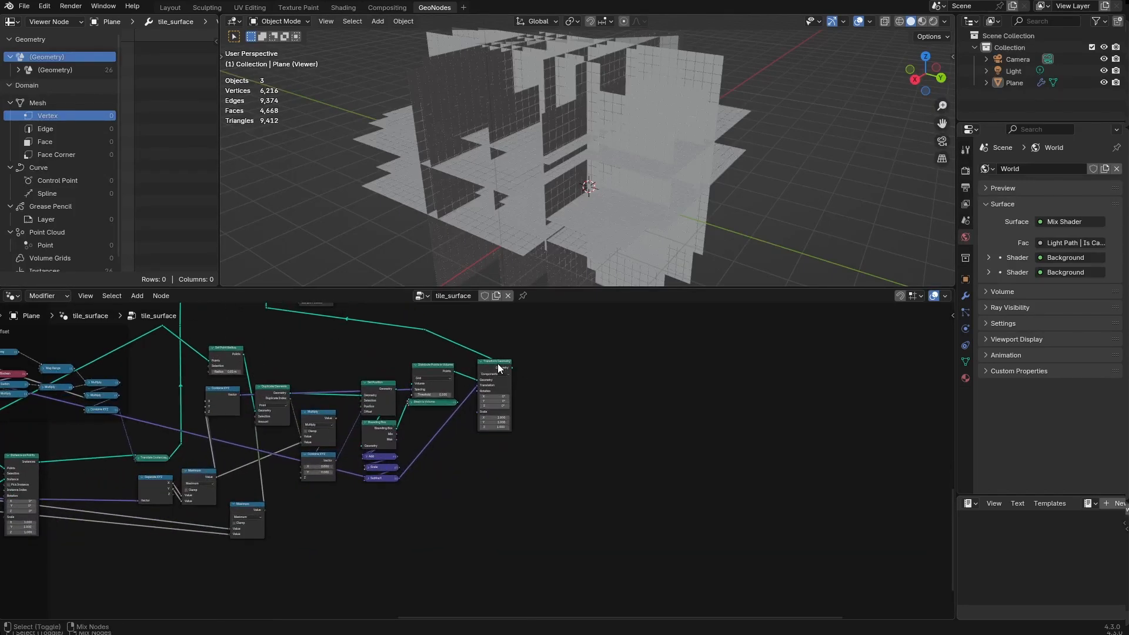
ctrl+shift+click(497, 363)
middle_drag(614, 199, 592, 166)
middle_drag(592, 396, 584, 518)
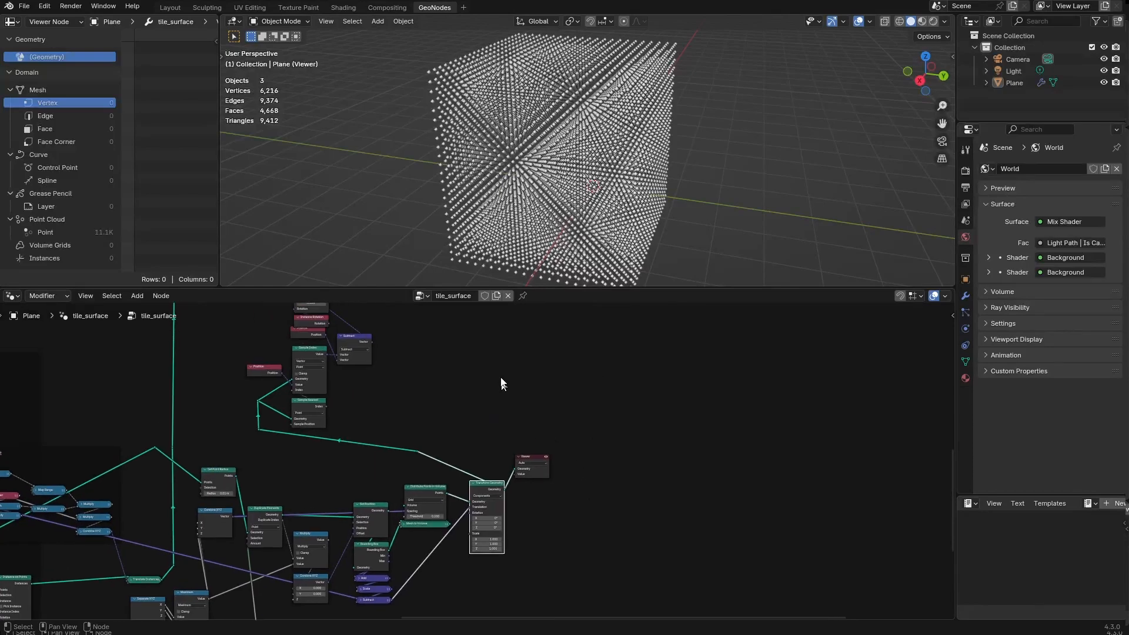
- Preview the tile grids output by the Switch node after the Align Tiles section
middle_drag(495, 336, 476, 479)
scroll(476, 478, up, 5)
middle_drag(433, 413, 498, 433)
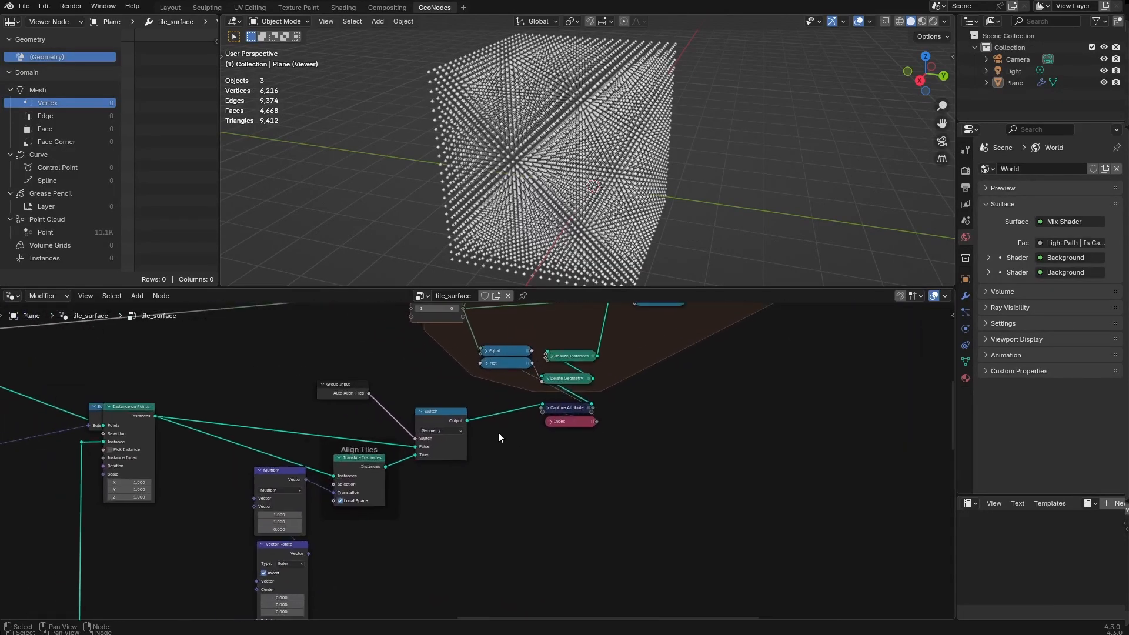
scroll(498, 432, up, 3)
ctrl+shift+click(442, 415)
- Preview the output of the Create Tile Panels repeat zone and inspect the tiled room up close
middle_drag(786, 345, 514, 542)
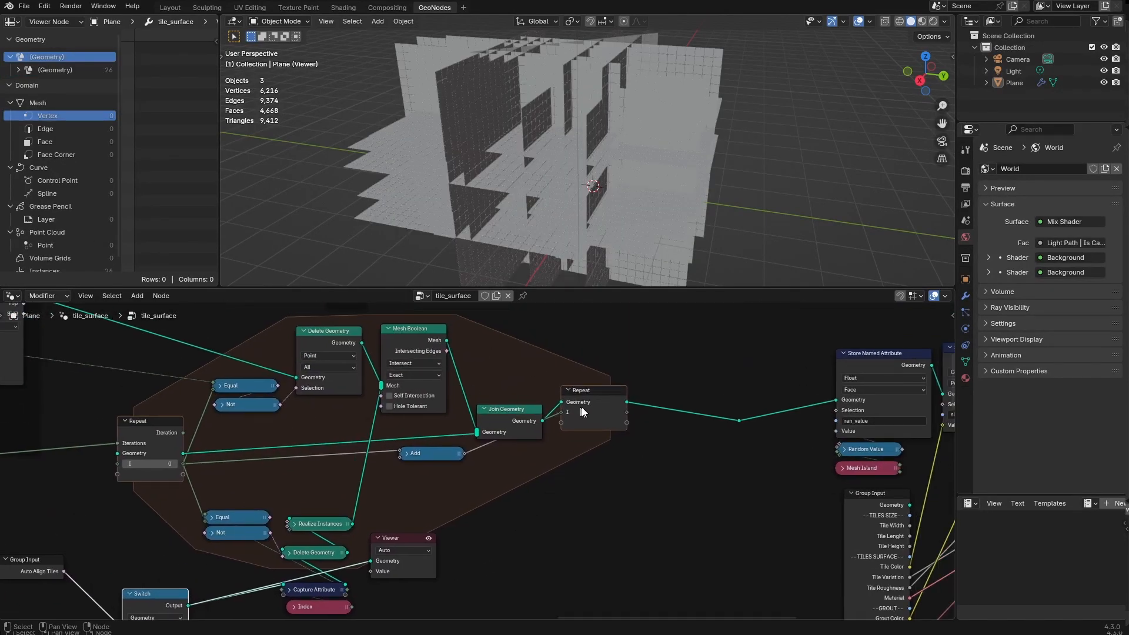
ctrl+shift+click(608, 396)
middle_drag(579, 265, 647, 196)
scroll(538, 187, up, 3)
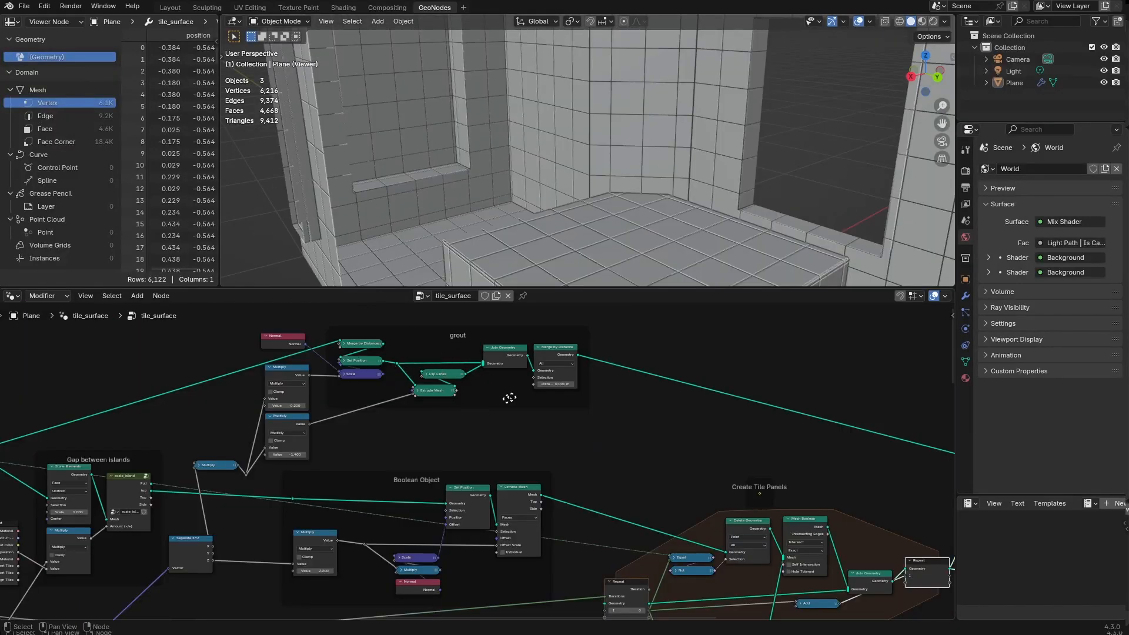
- Preview the scale_island output in the gap-between-islands section and inspect the gap at the mesh corners
scroll(592, 214, down, 4)
shift+middle_drag(517, 220, 614, 250)
scroll(646, 215, up, 4)
middle_drag(658, 210, 766, 179)
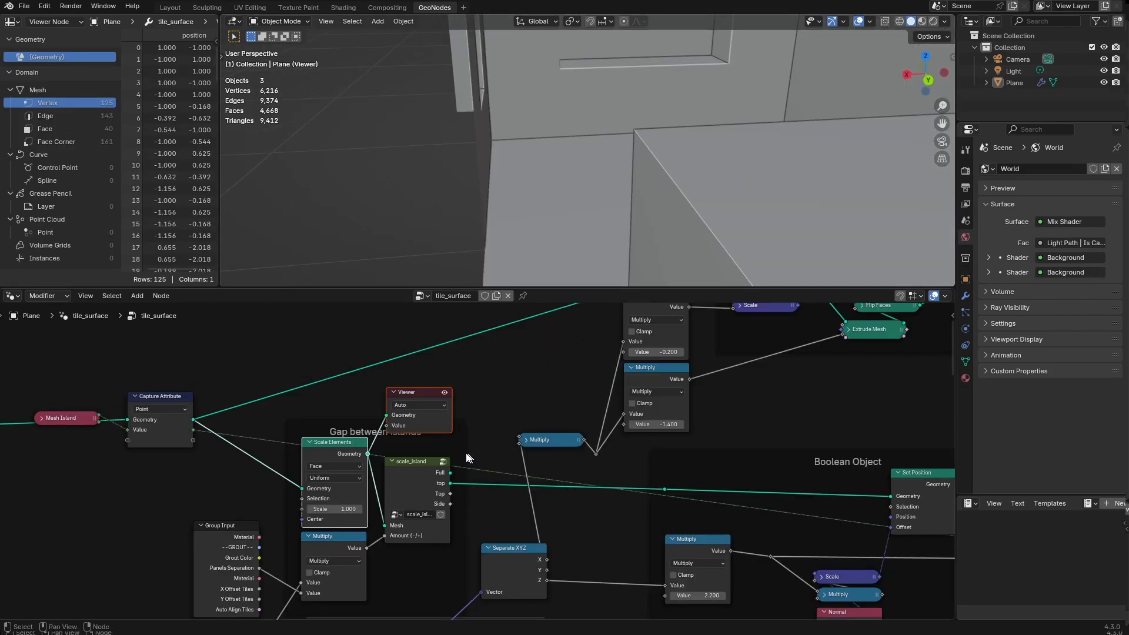
ctrl+shift+click(449, 482)
middle_drag(699, 182, 697, 154)
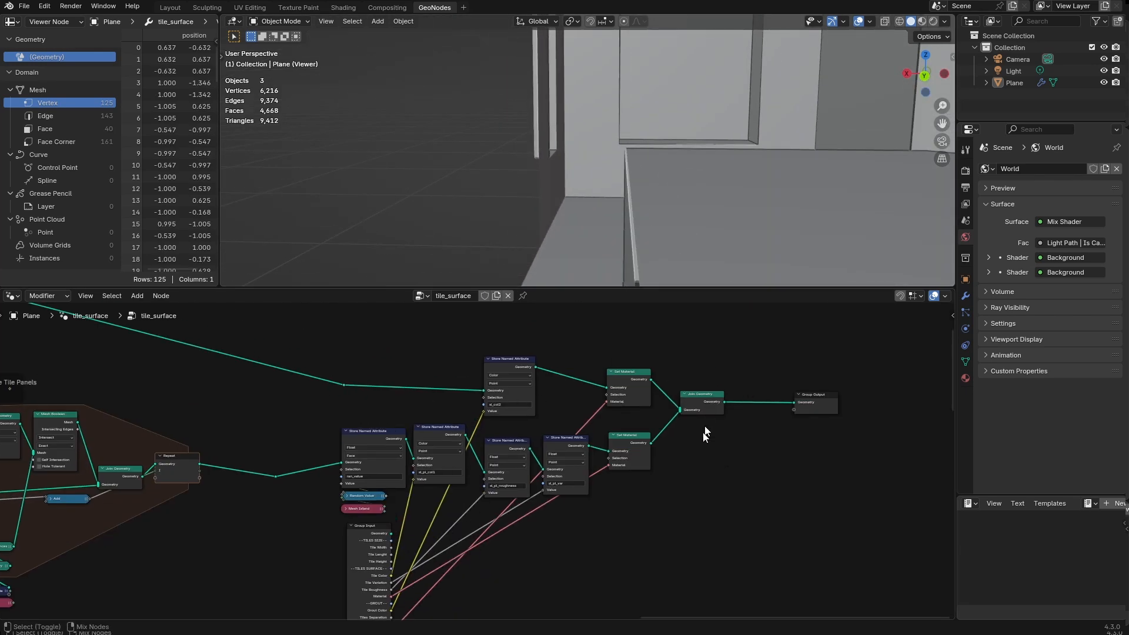
- Preview the output of the final Join Geometry node and view the tiled result in rendered shading
ctrl+shift+click(702, 405)
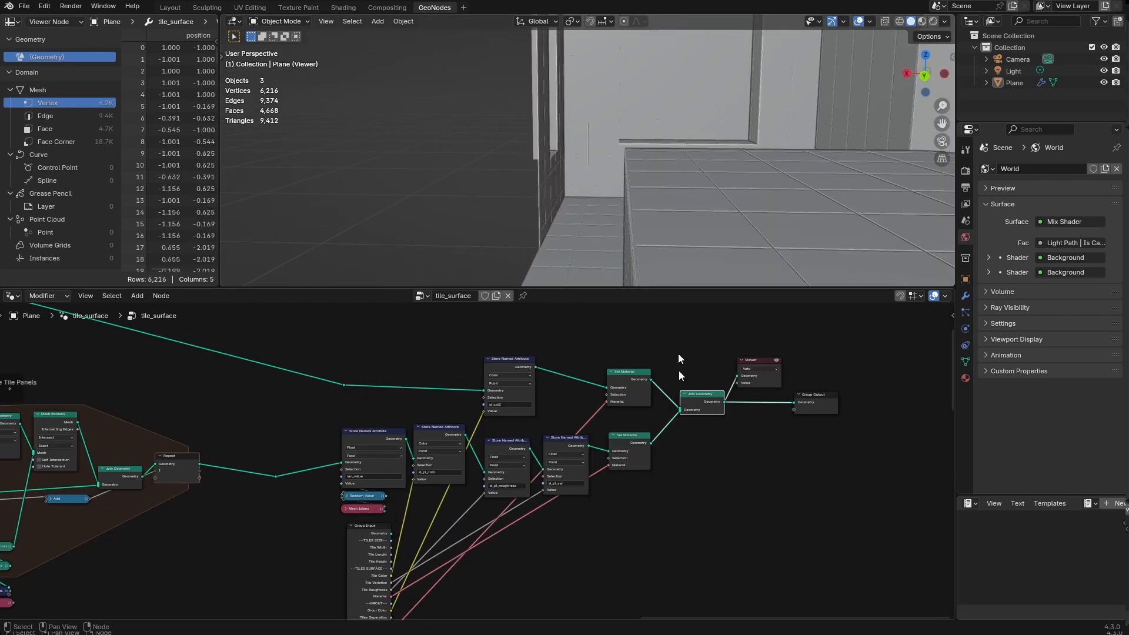
middle_drag(681, 176, 941, 30)
click(933, 22)
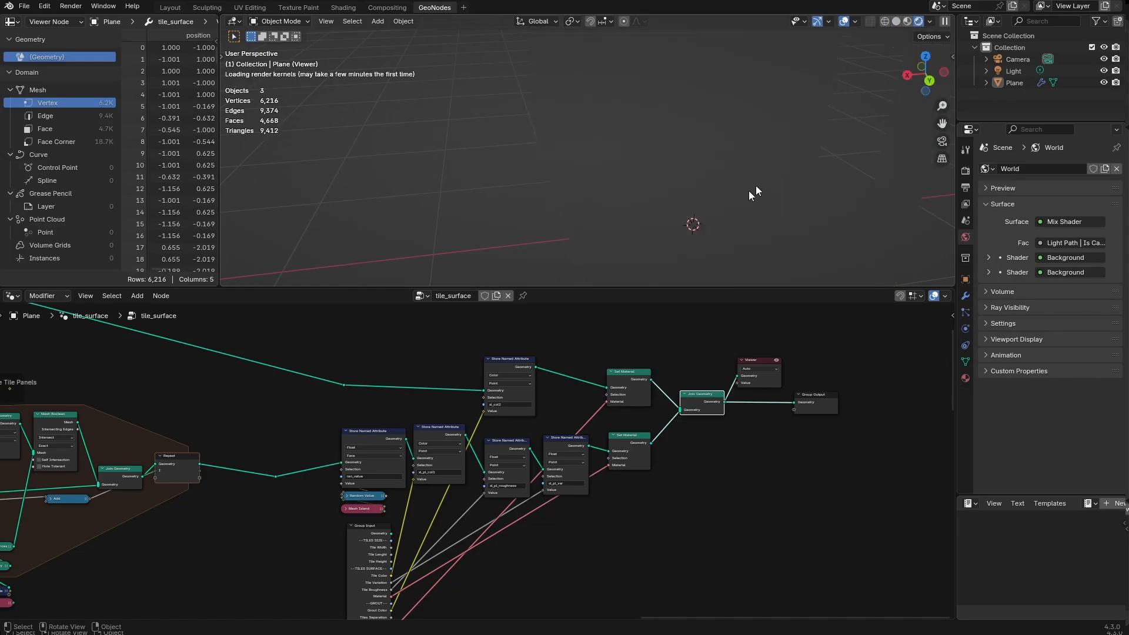
mouse_move(671, 185)
middle_down()
mouse_move(709, 165)
mouse_move(735, 181)
middle_up()
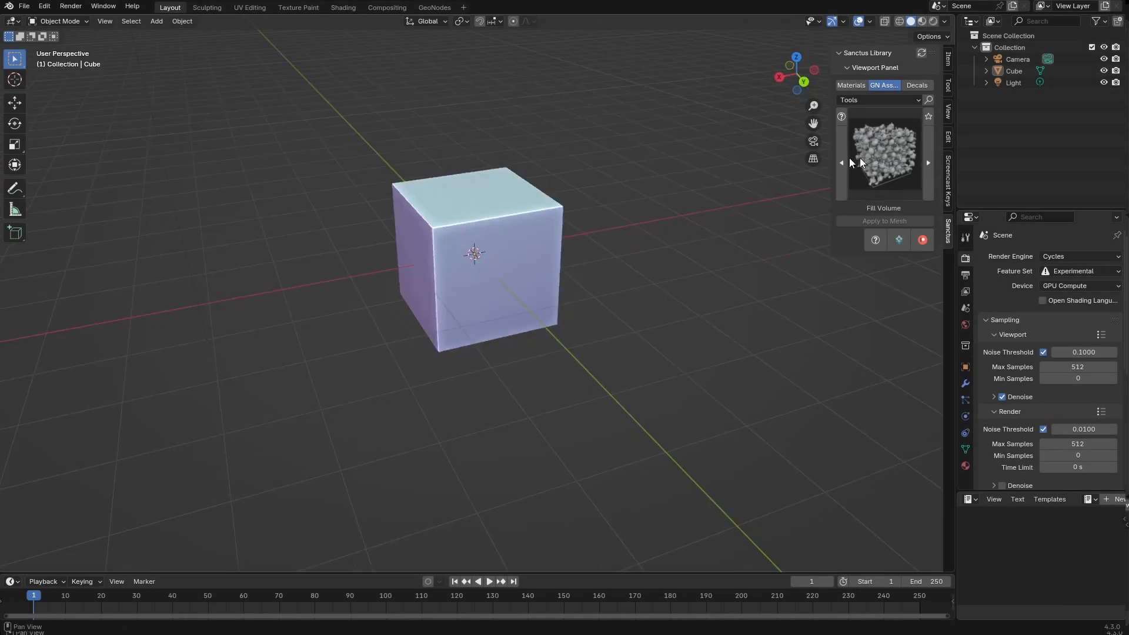
- Add a monkey mesh at the centre of the cube
middle_drag(789, 308, 676, 298)
key(shift+a)
mouse_move(618, 291)
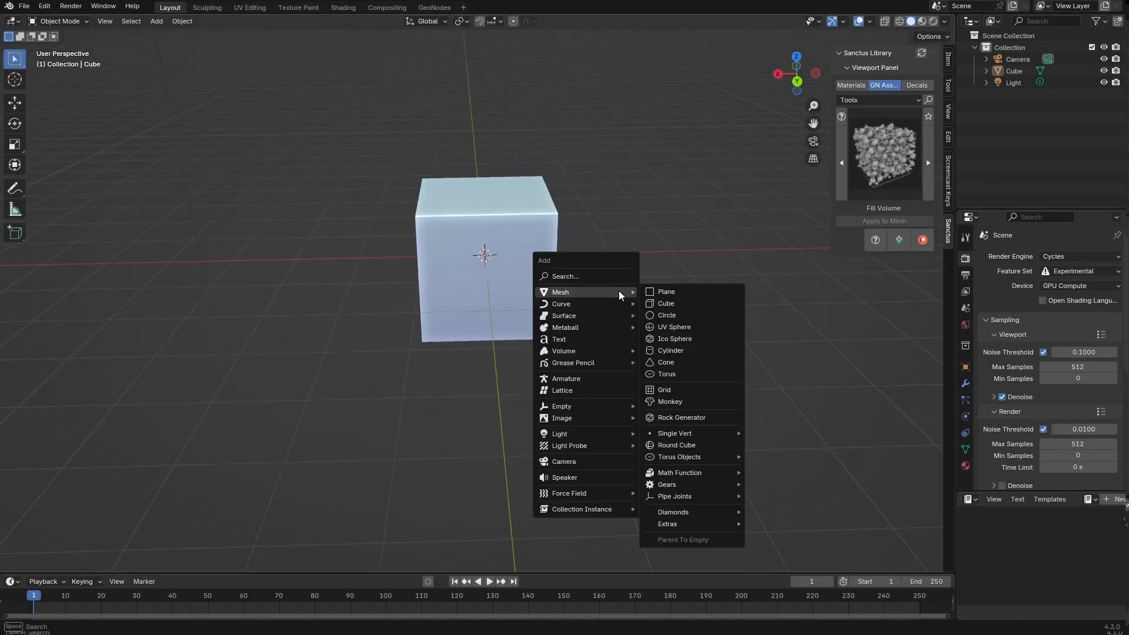
click(673, 401)
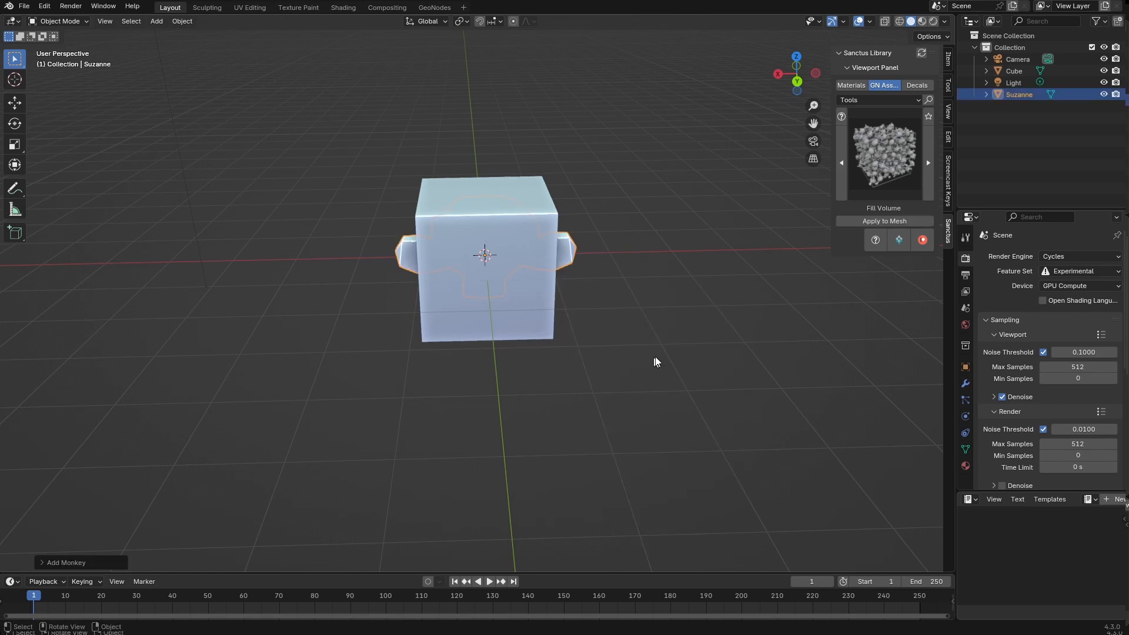
- Scale the monkey down to fit well inside the cube and apply its object transform
middle_drag(655, 356, 775, 391)
key(s)
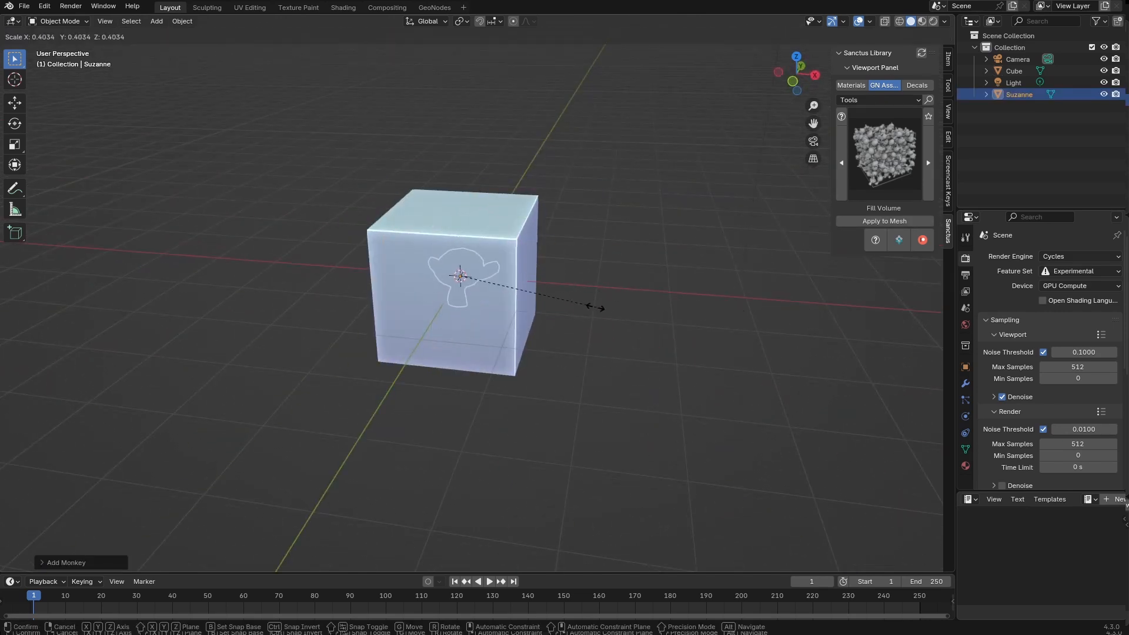
click(503, 285)
key(ctrl+a)
click(504, 286)
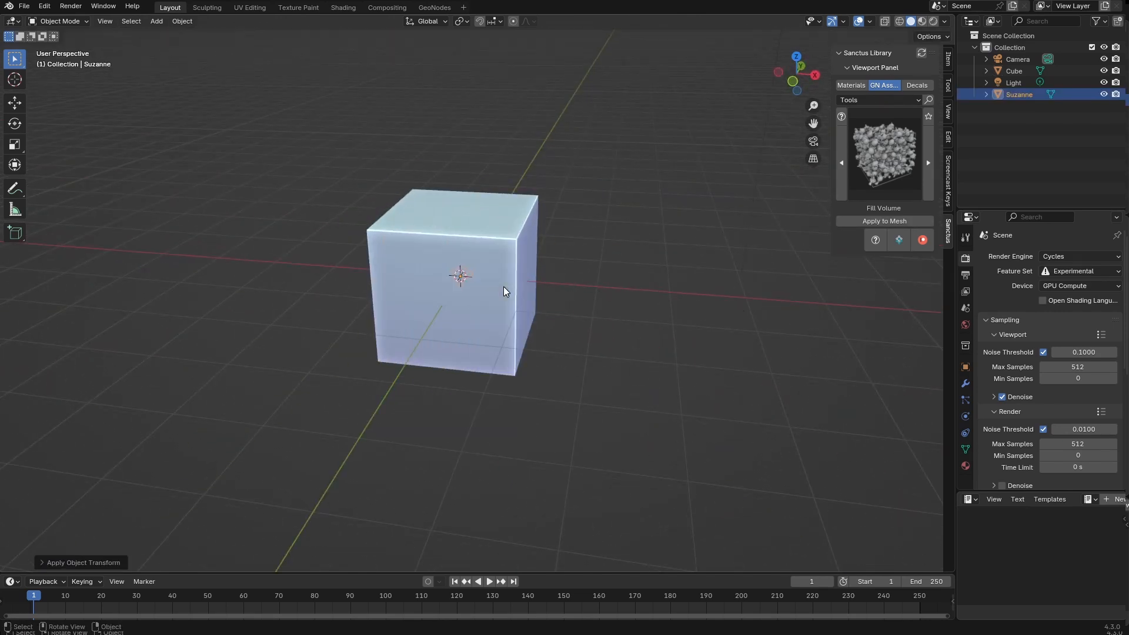
- Move the monkey to a new collection named test and hide that collection
middle_drag(503, 287, 559, 272)
key(m)
click(555, 268)
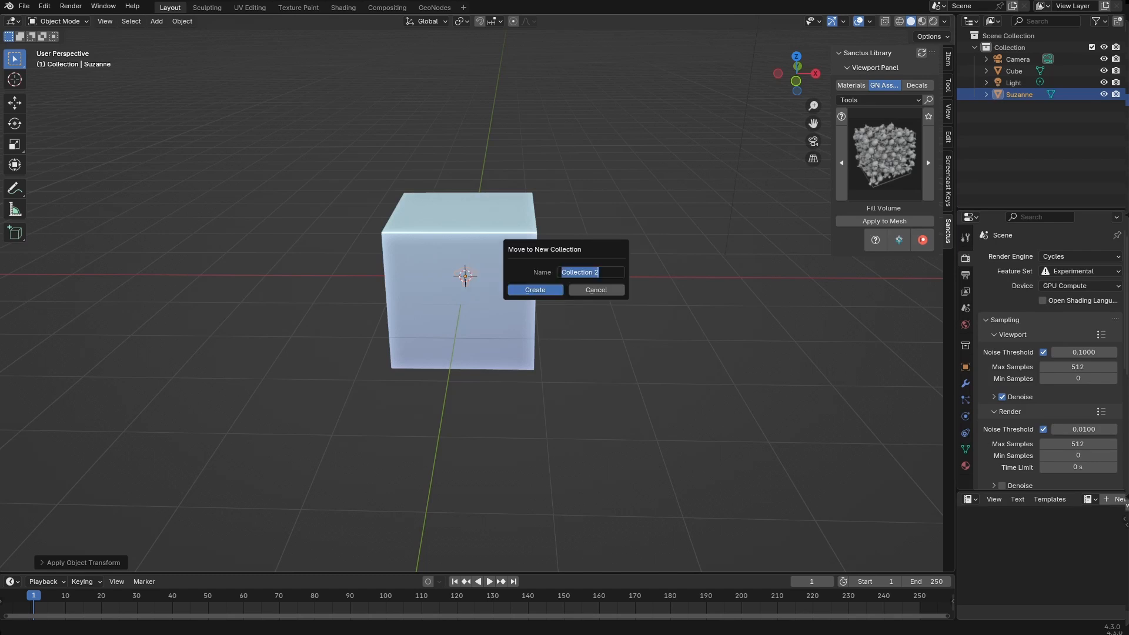
text(test)
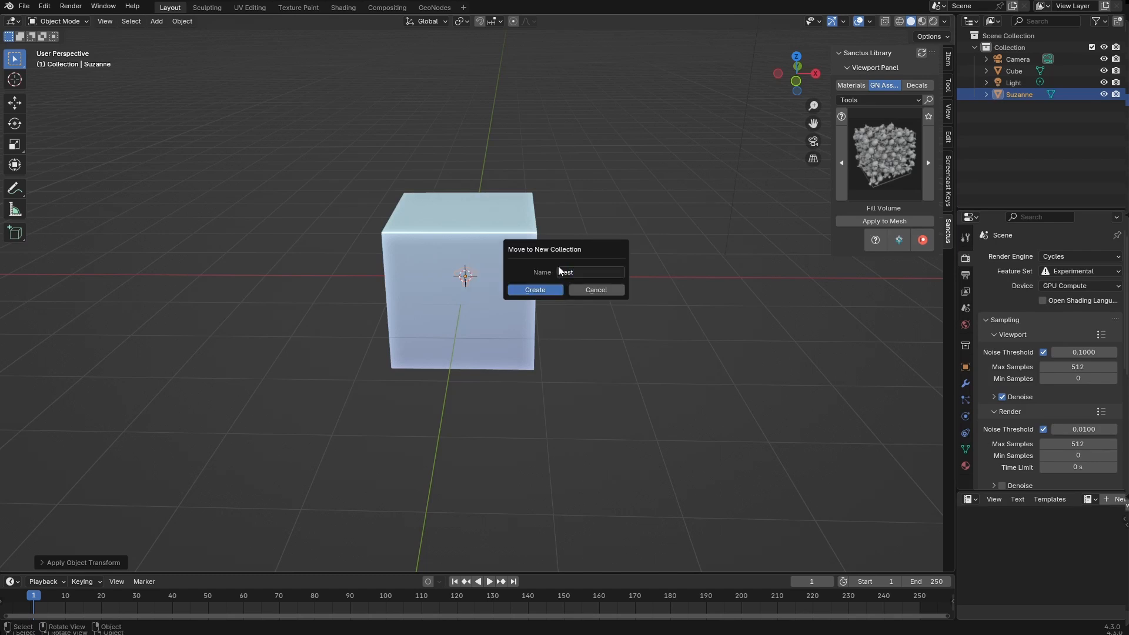
click(555, 287)
click(1103, 94)
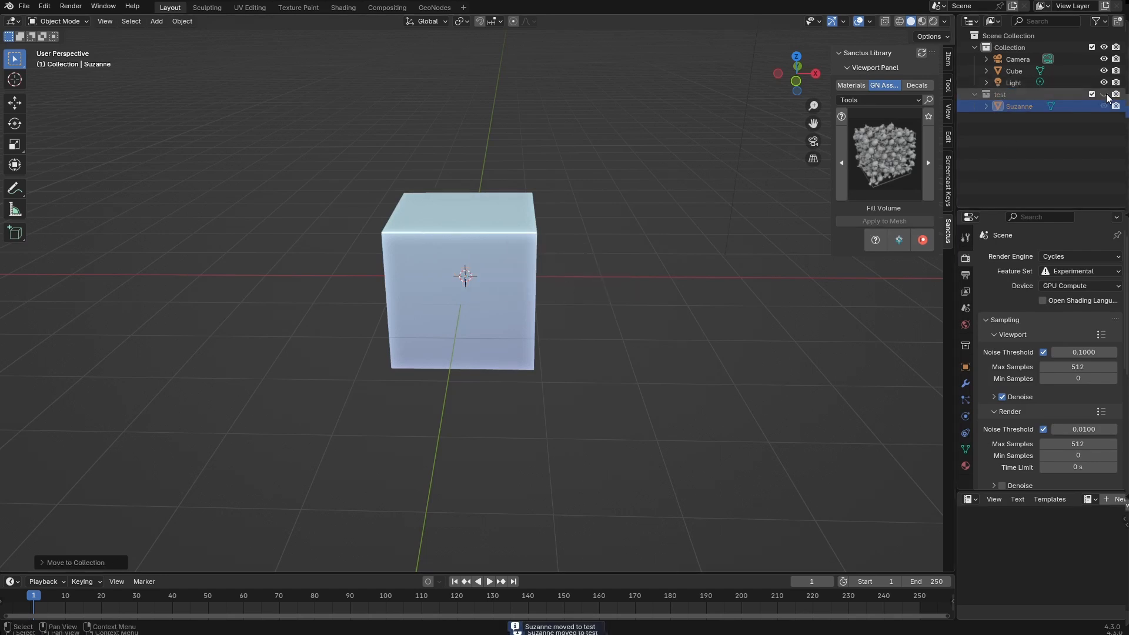
- Apply the Fill Volume asset to the cube and show its modifier settings
click(462, 270)
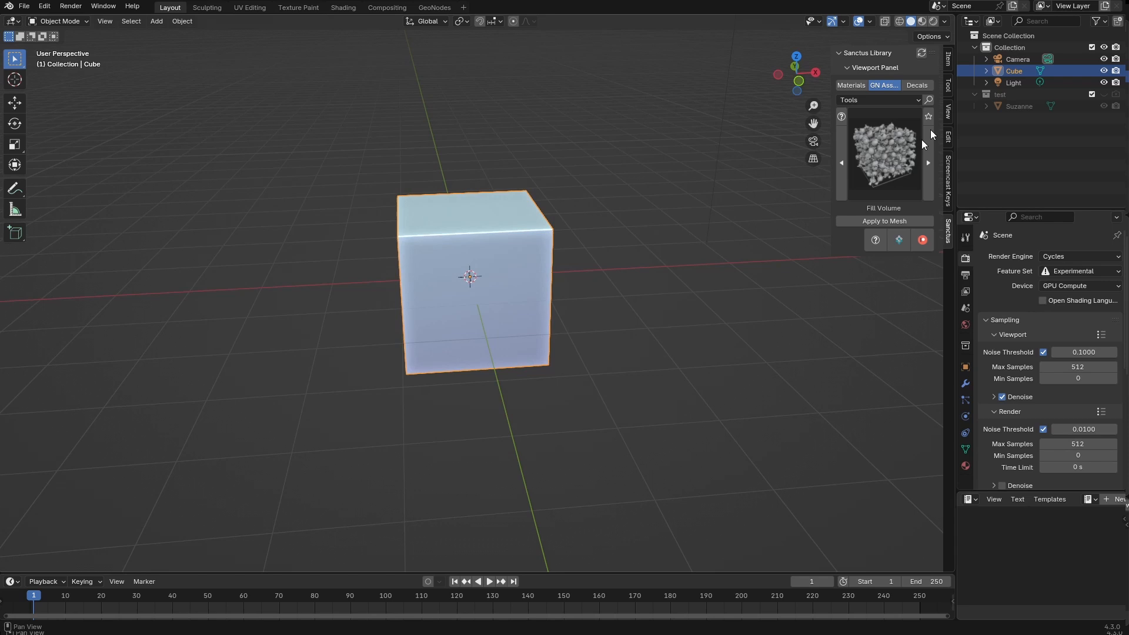
click(876, 220)
click(965, 383)
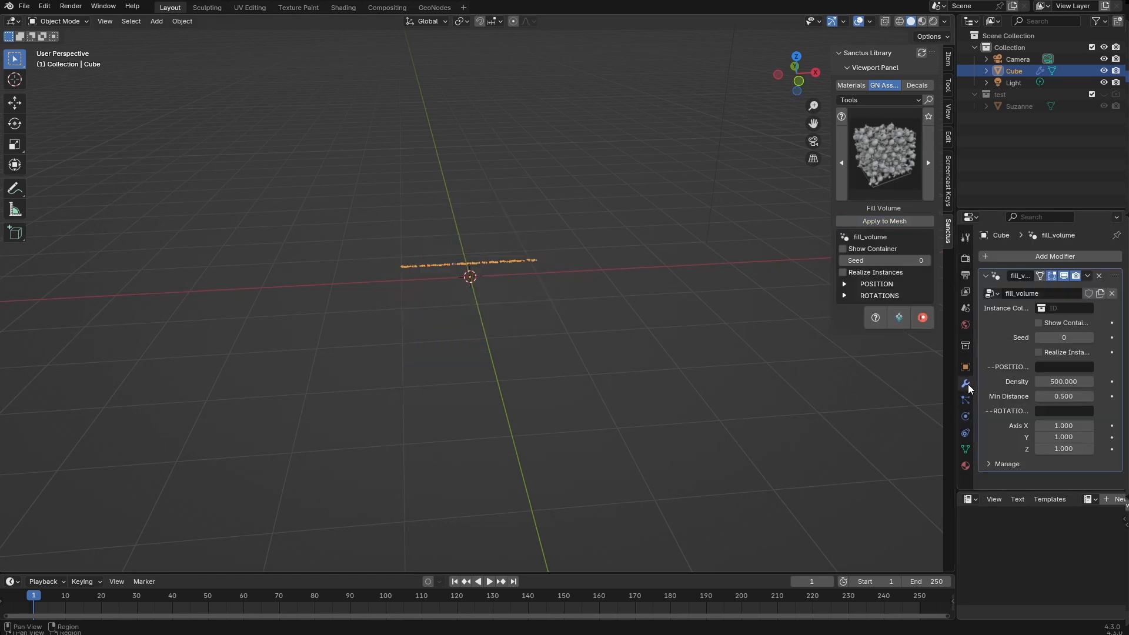
middle_drag(780, 391, 364, 318)
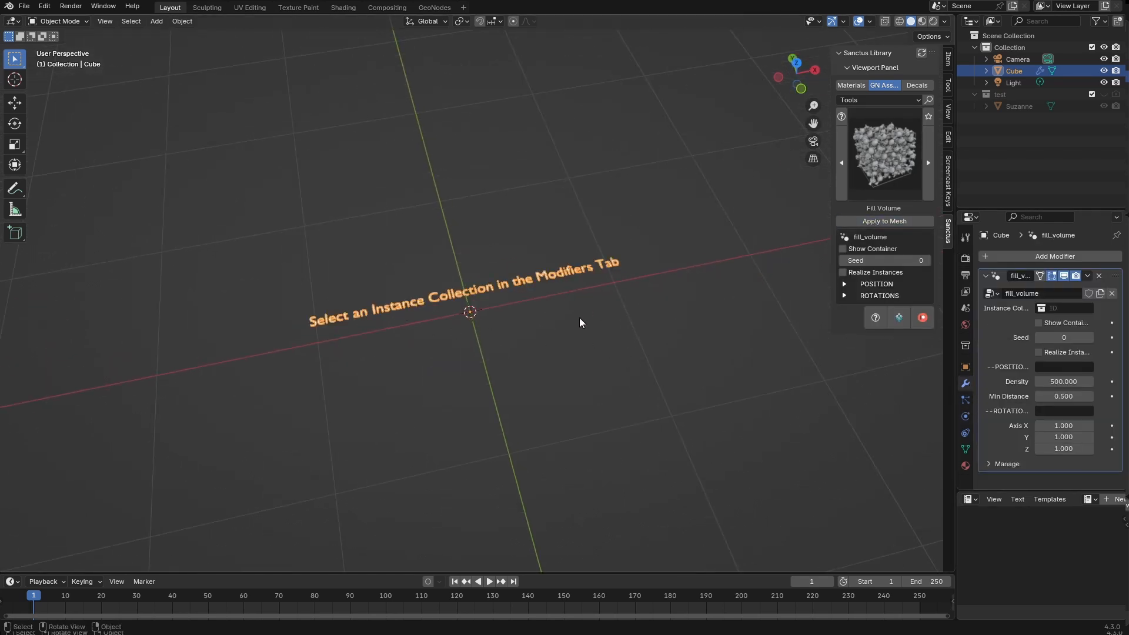
middle_drag(676, 406, 668, 370)
scroll(668, 370, down, 2)
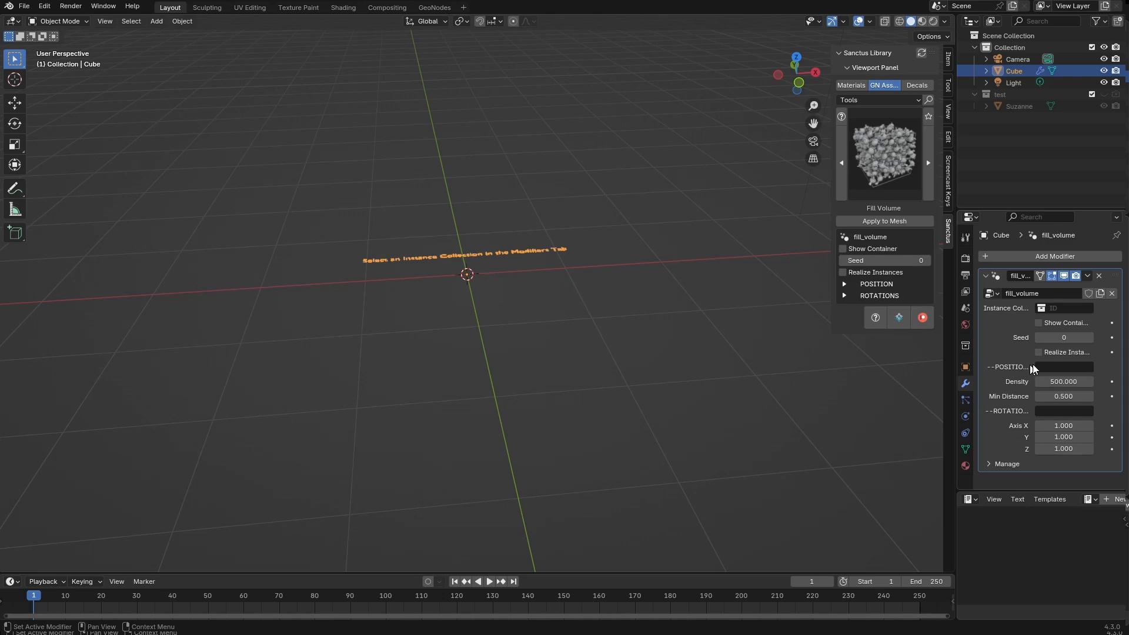
- Set the fill_volume modifier's instance collection to test and orbit around the filled cube
click(1058, 309)
click(1043, 337)
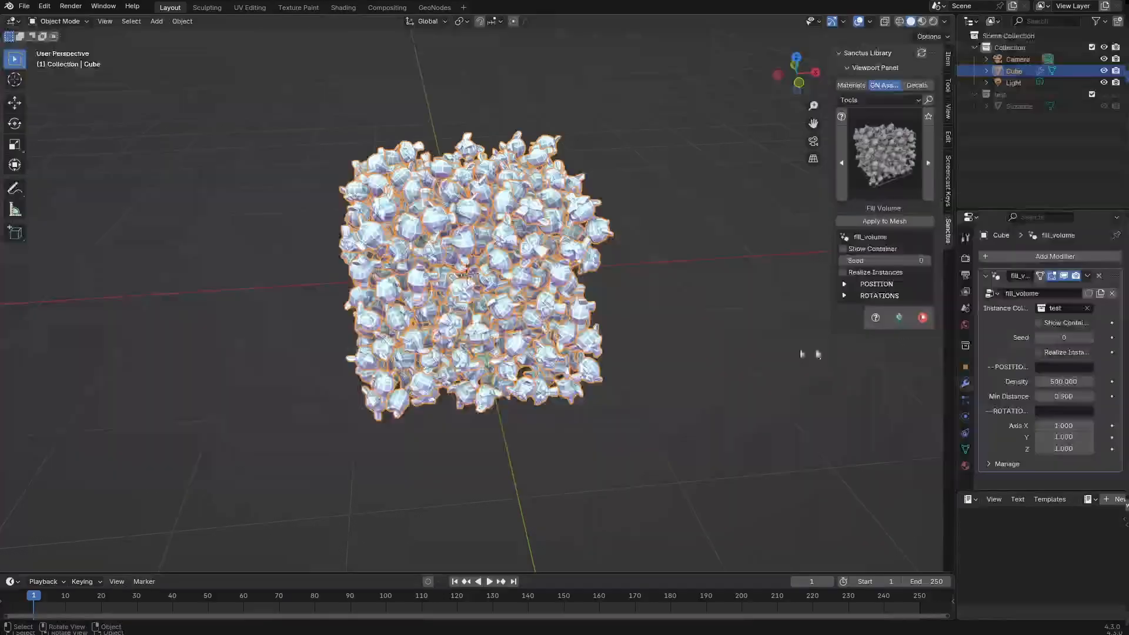
click(777, 392)
middle_drag(496, 380, 563, 305)
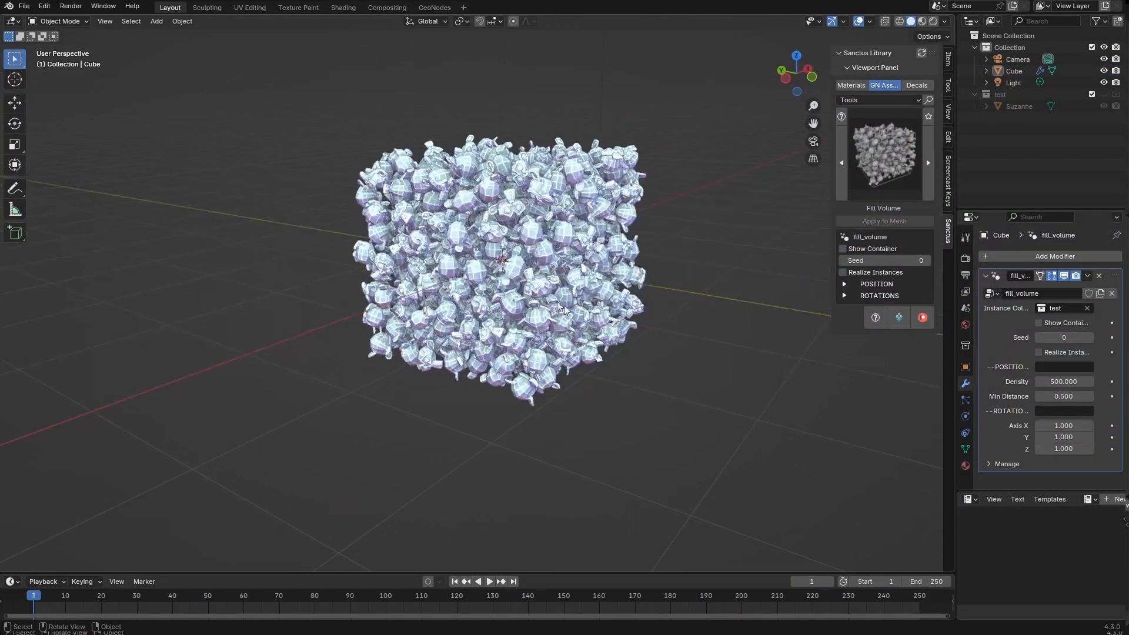
- Enable Show Container for the fill_volume modifier on the cube
click(565, 307)
key(Tab)
key(Tab)
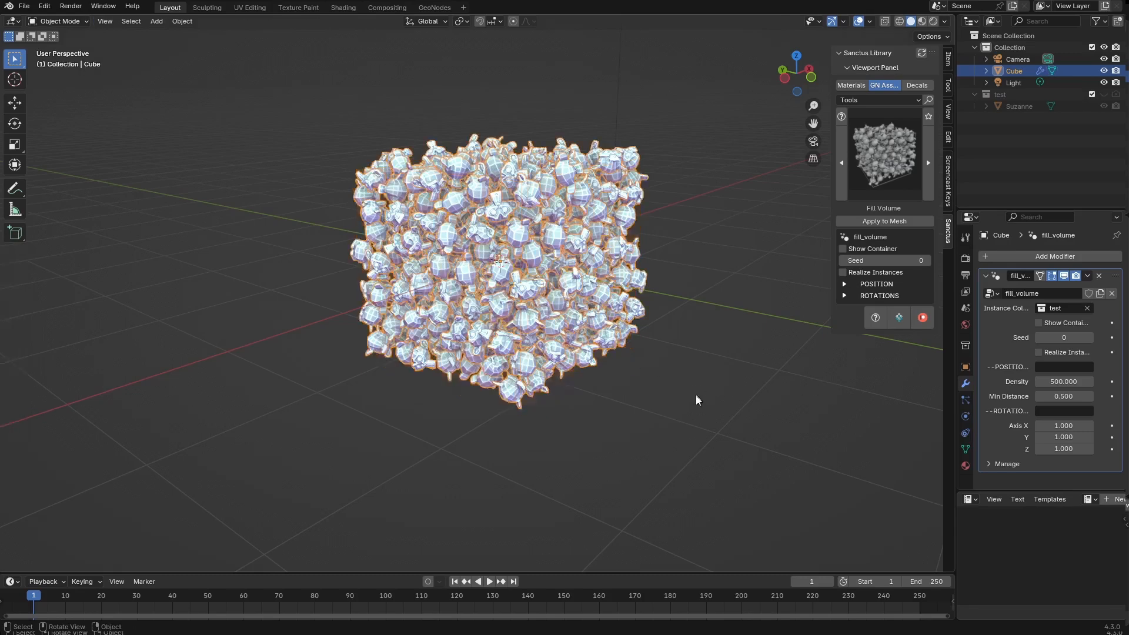
click(696, 394)
click(1038, 323)
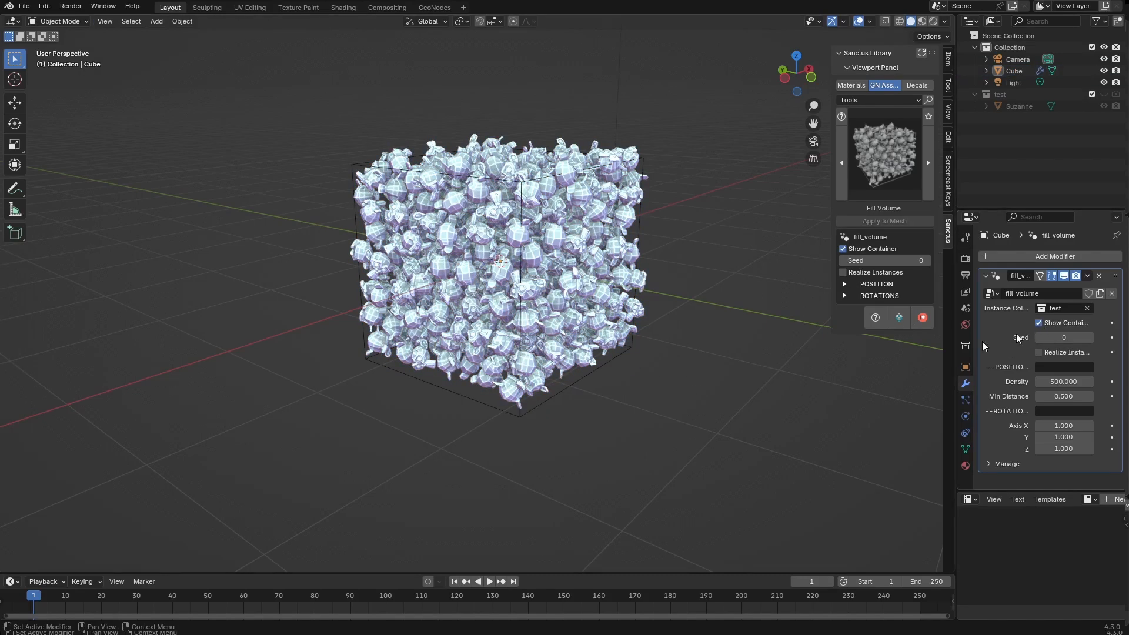
- Extrude one side face of the cube container outward into a long box
mouse_move(517, 282)
middle_down()
mouse_move(580, 274)
mouse_move(516, 271)
middle_up()
key(Tab)
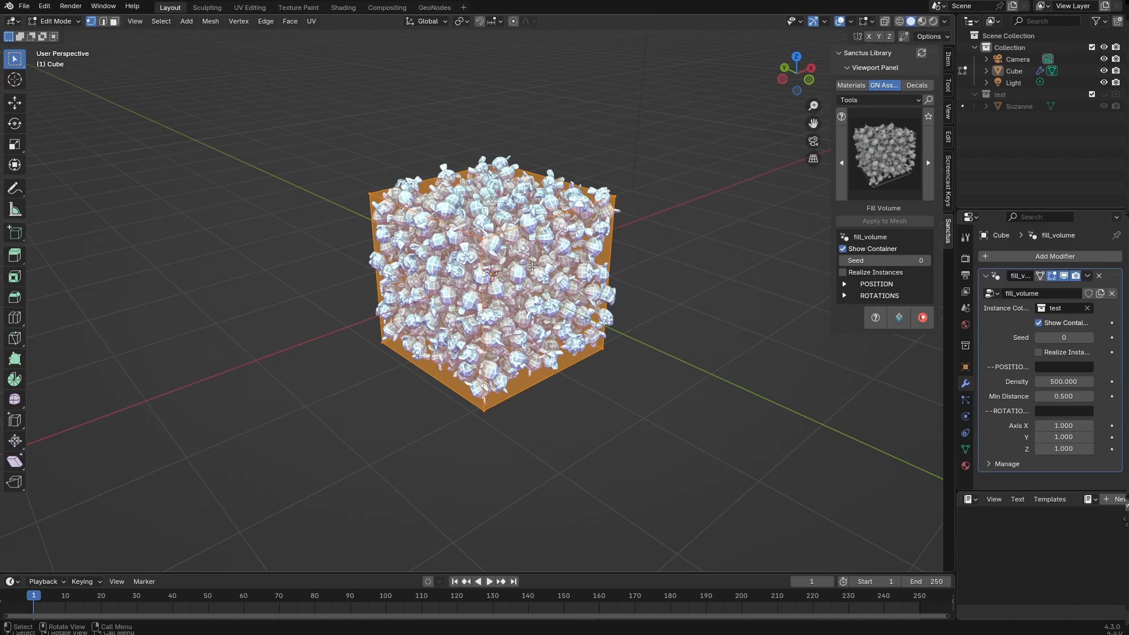
click(518, 381)
key(3)
click(555, 361)
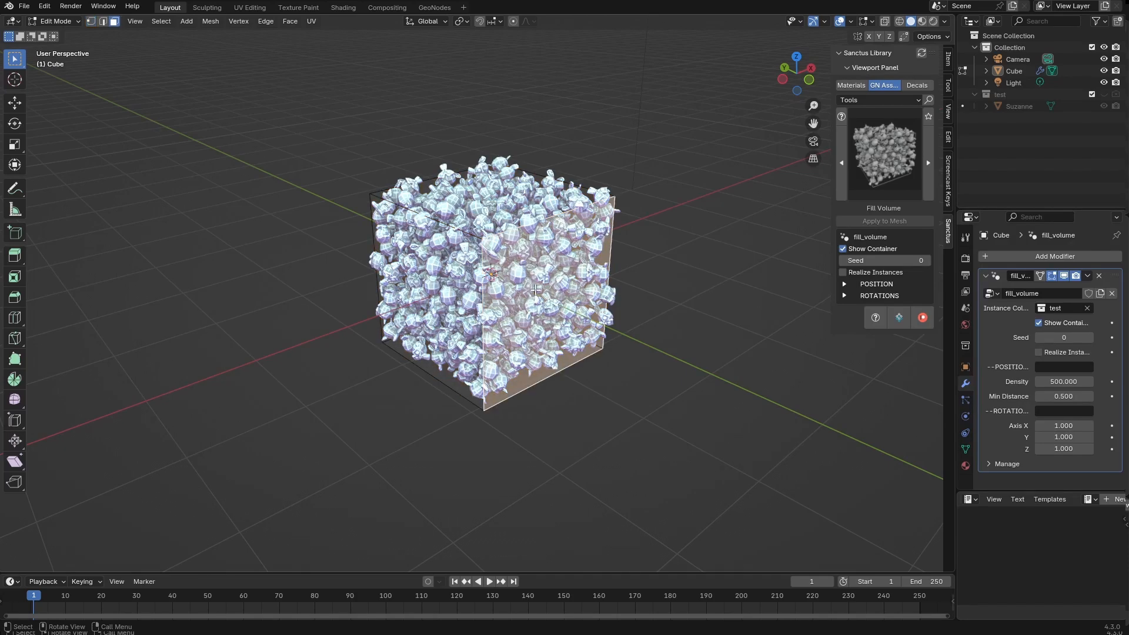
scroll(563, 348, down, 3)
middle_drag(566, 348, 580, 345)
key(e)
click(745, 393)
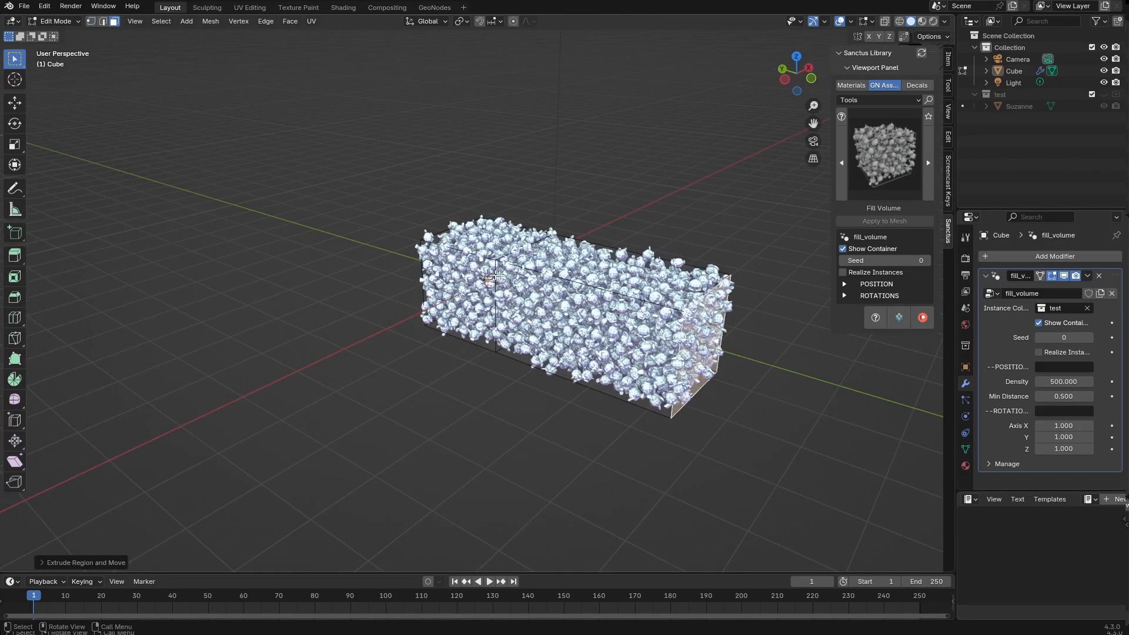
- Bevel an upper edge of the extruded container and return to Object Mode
middle_drag(742, 389, 556, 374)
key(2)
click(628, 324)
key(ctrl+b)
click(684, 381)
key(Tab)
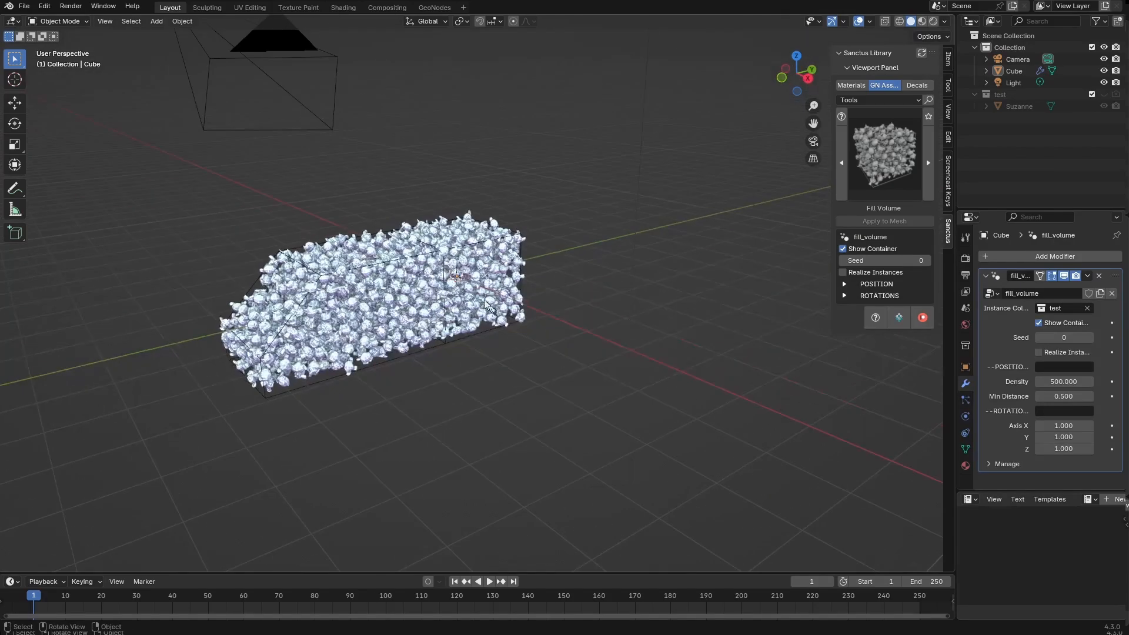
- Extrude an adjacent side face of the container outward to form an L-shaped volume
click(477, 282)
key(Tab)
key(3)
click(475, 274)
key(e)
click(627, 419)
key(Tab)
click(635, 428)
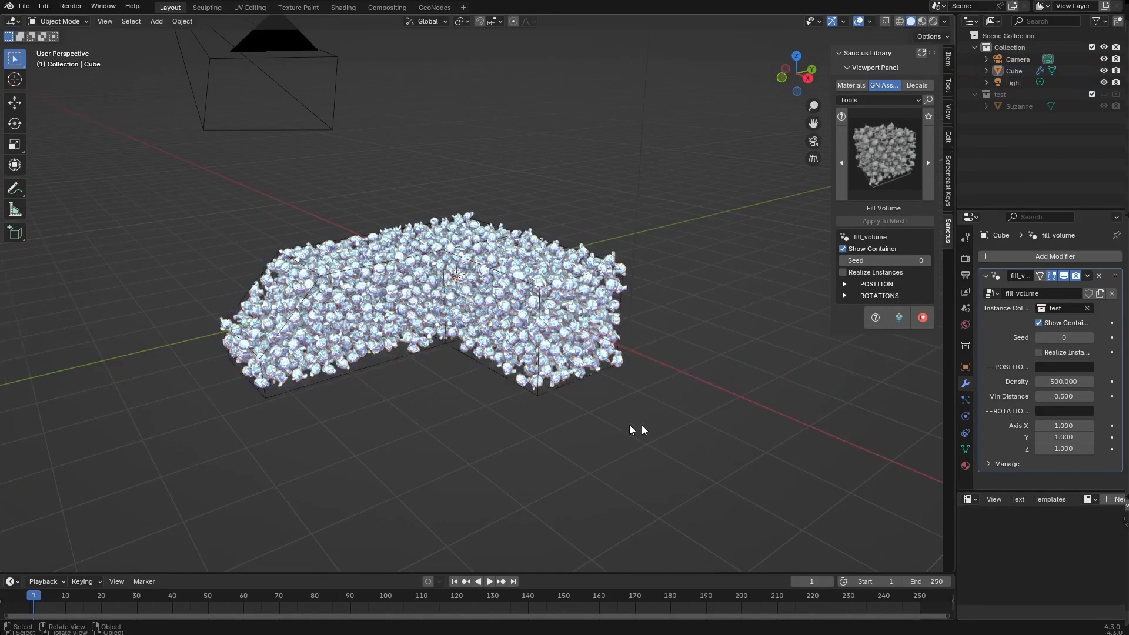
- Examine how the monkey instances fill the L-shaped container, especially around its inner corner and edges
middle_drag(635, 428, 495, 396)
scroll(495, 396, up, 4)
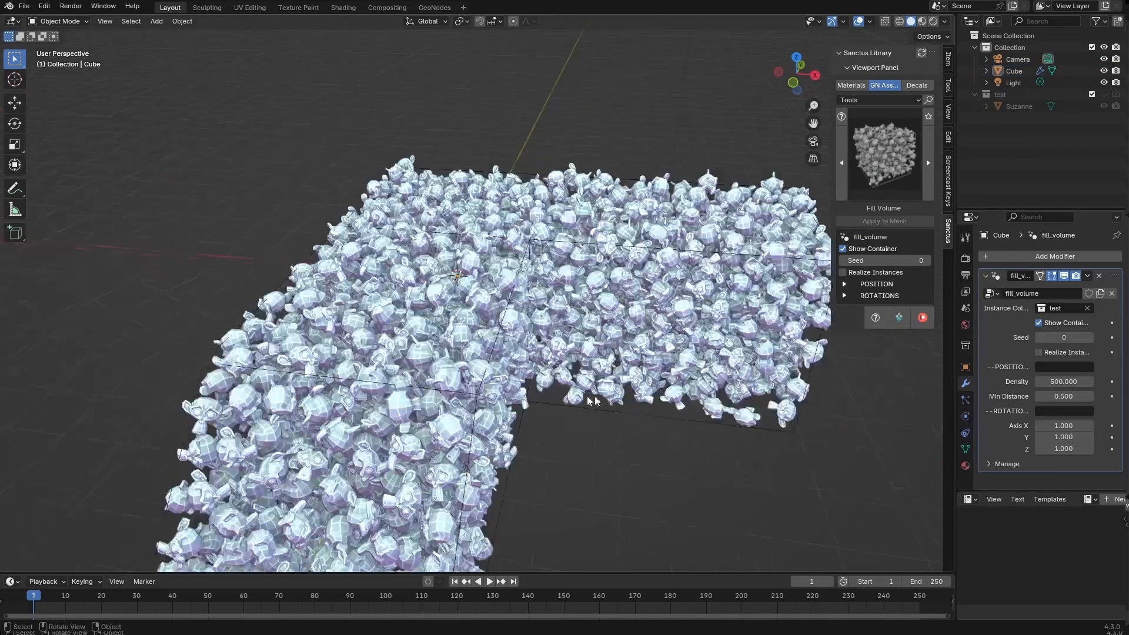
click(654, 438)
scroll(606, 425, down, 4)
click(604, 421)
scroll(558, 414, up, 7)
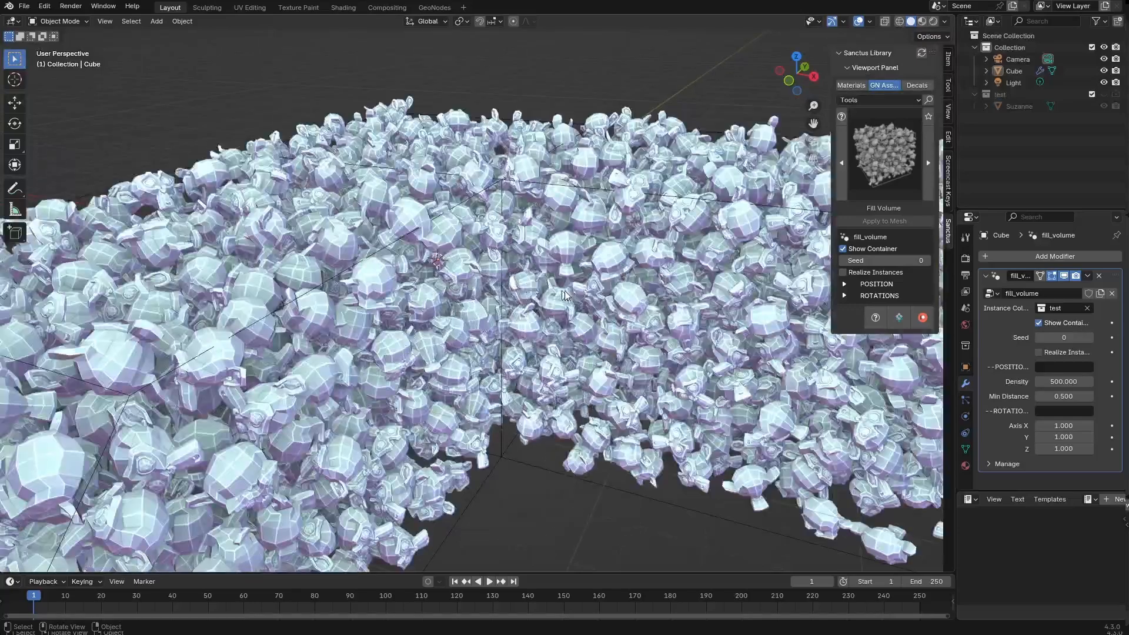
scroll(558, 414, down, 3)
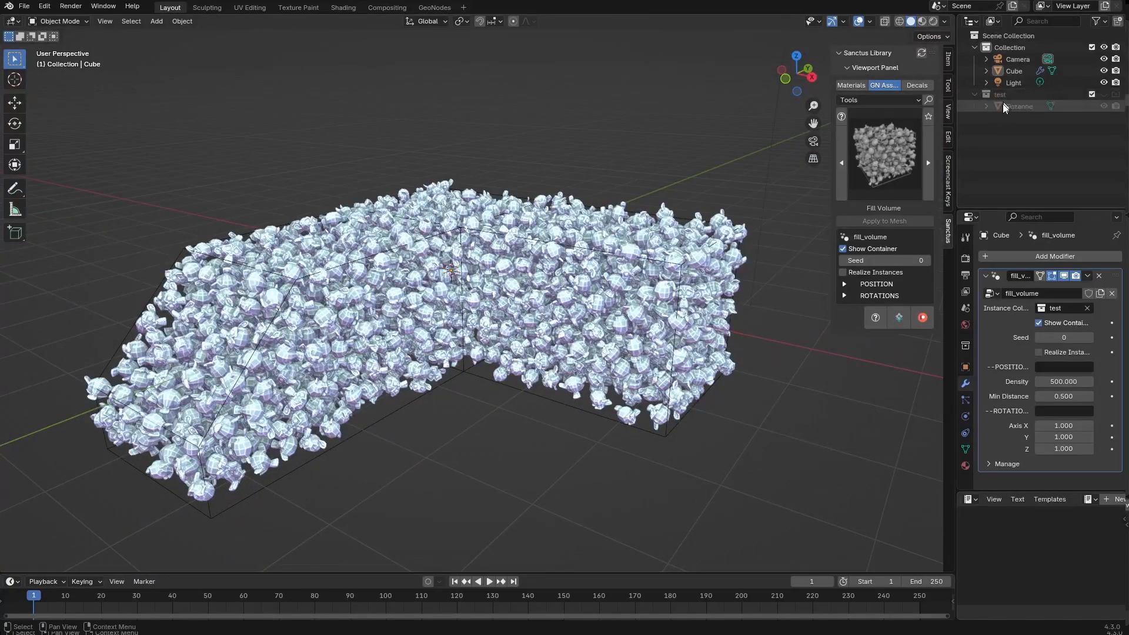
scroll(524, 345, down, 2)
middle_drag(524, 345, 521, 330)
scroll(510, 333, up, 2)
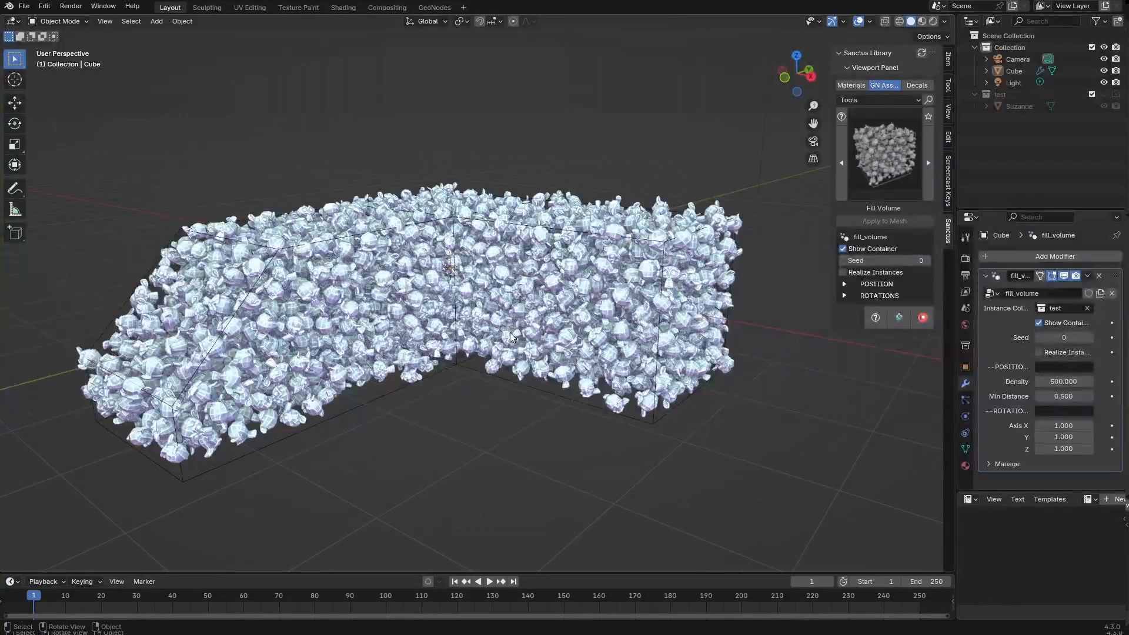
scroll(444, 292, up, 2)
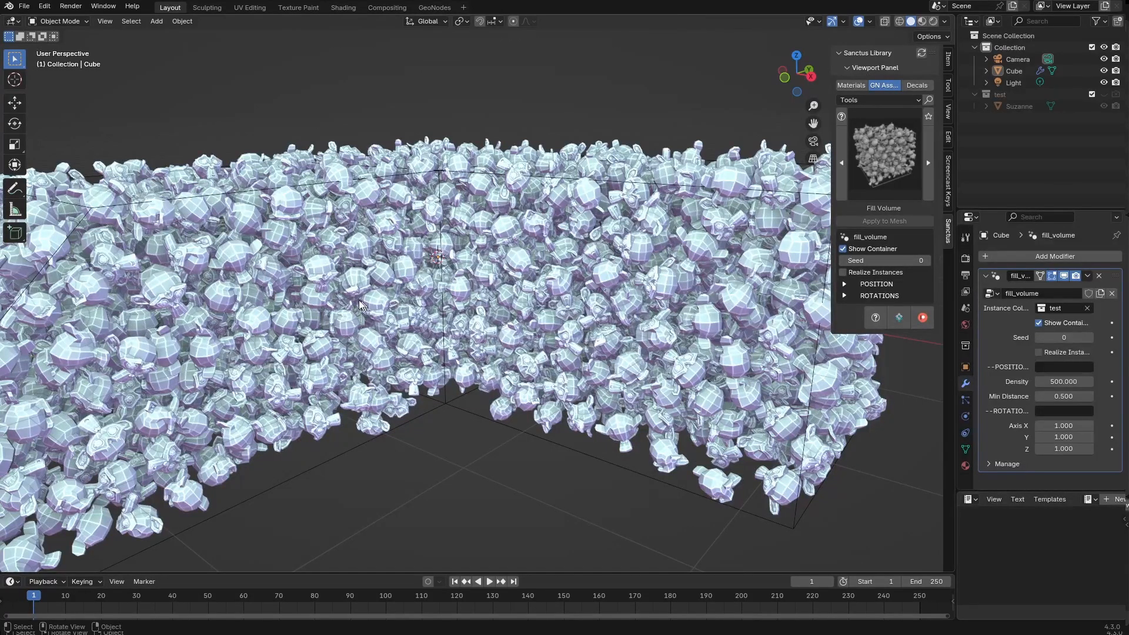
scroll(359, 304, down, 5)
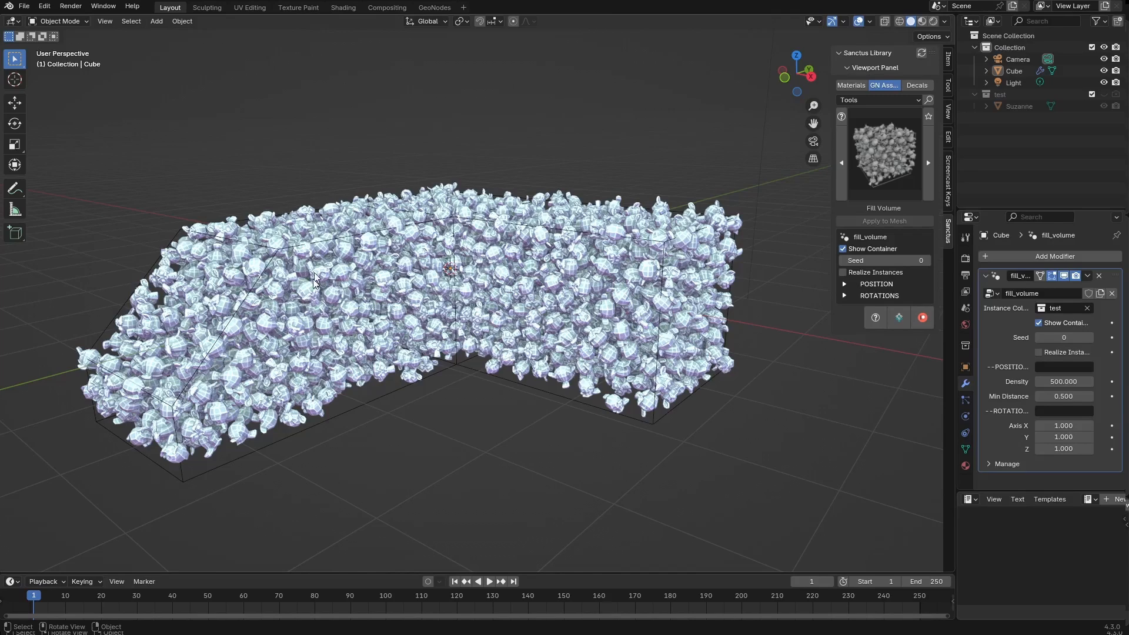
- Show the Position and Rotations settings of fill_volume and set its seed to 121
click(844, 295)
click(844, 284)
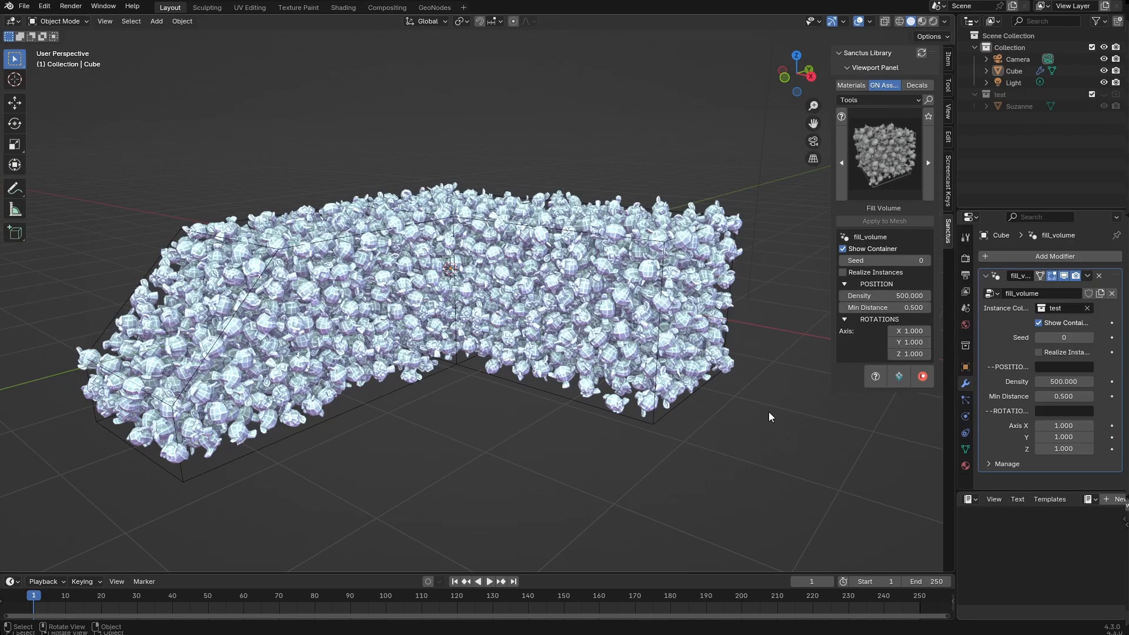
drag(881, 260, 917, 260)
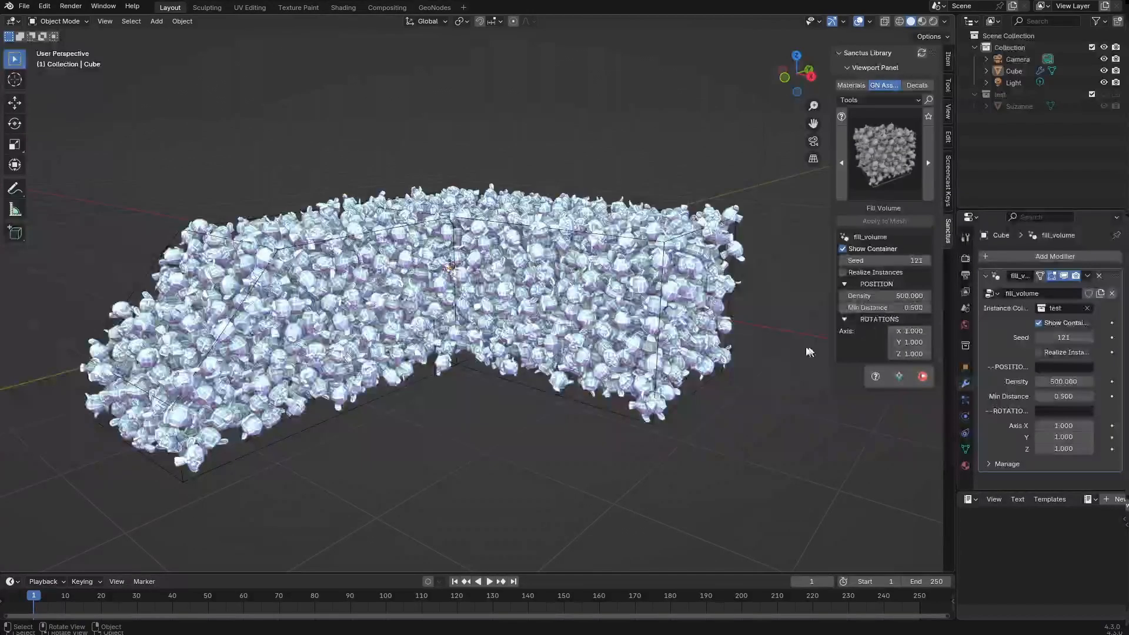
scroll(588, 446, down, 4)
middle_drag(574, 443, 613, 426)
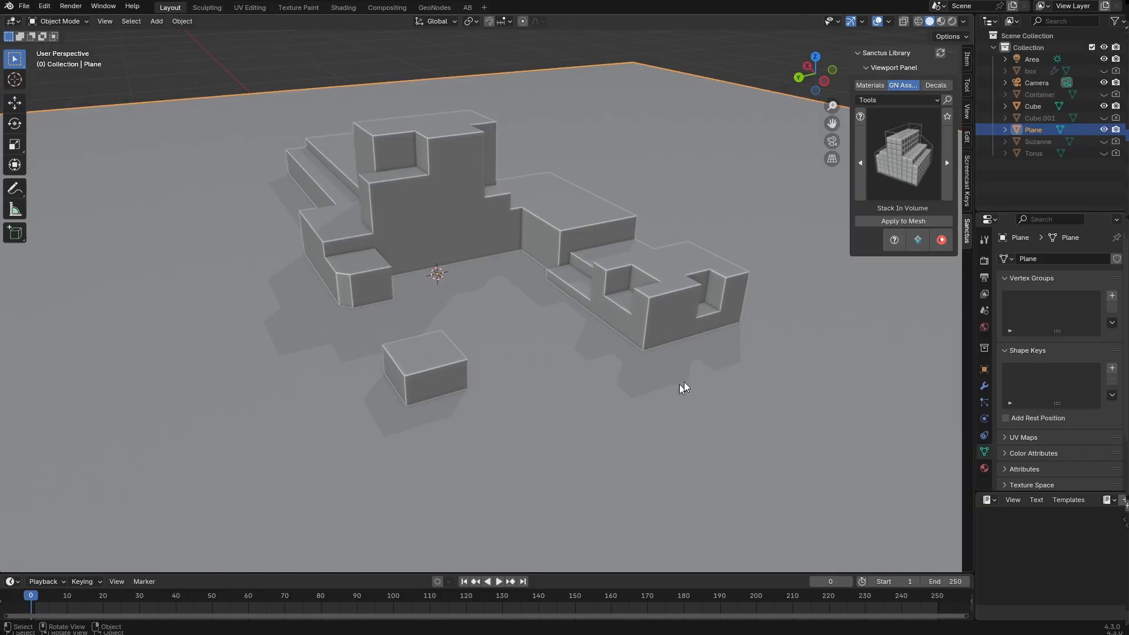
- Apply the Stack In Volume asset to the large stepped block mesh and inspect the text it generates
middle_drag(775, 329, 564, 179)
middle_drag(518, 222, 551, 223)
middle_drag(480, 225, 494, 227)
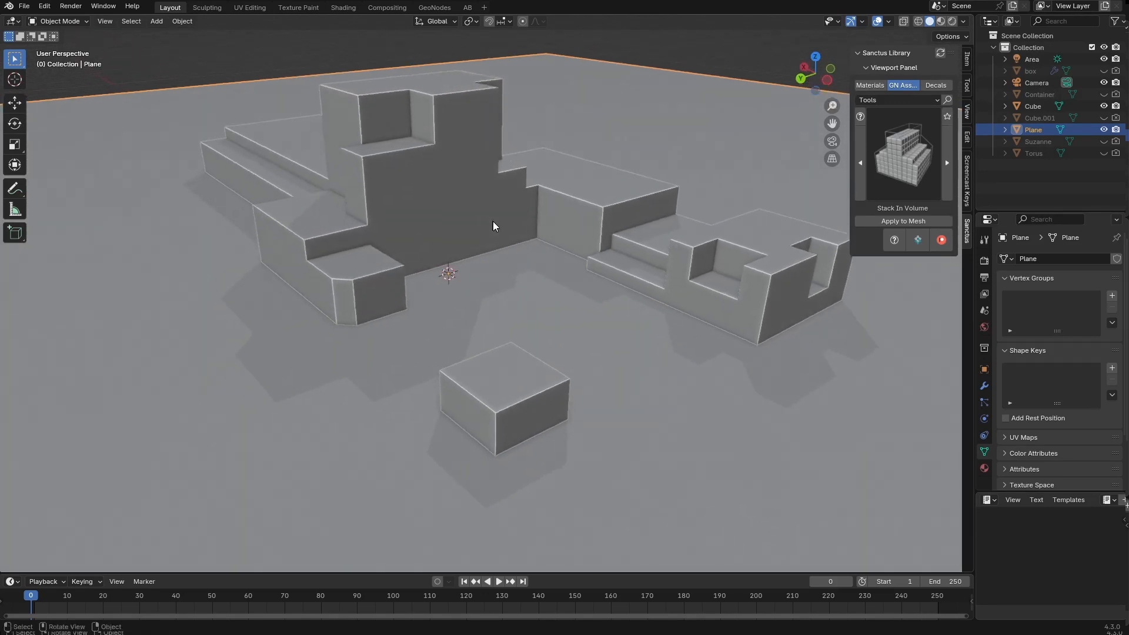
mouse_move(547, 257)
middle_down()
mouse_move(461, 227)
mouse_move(535, 229)
mouse_move(579, 248)
mouse_move(550, 273)
middle_up()
click(474, 242)
click(903, 221)
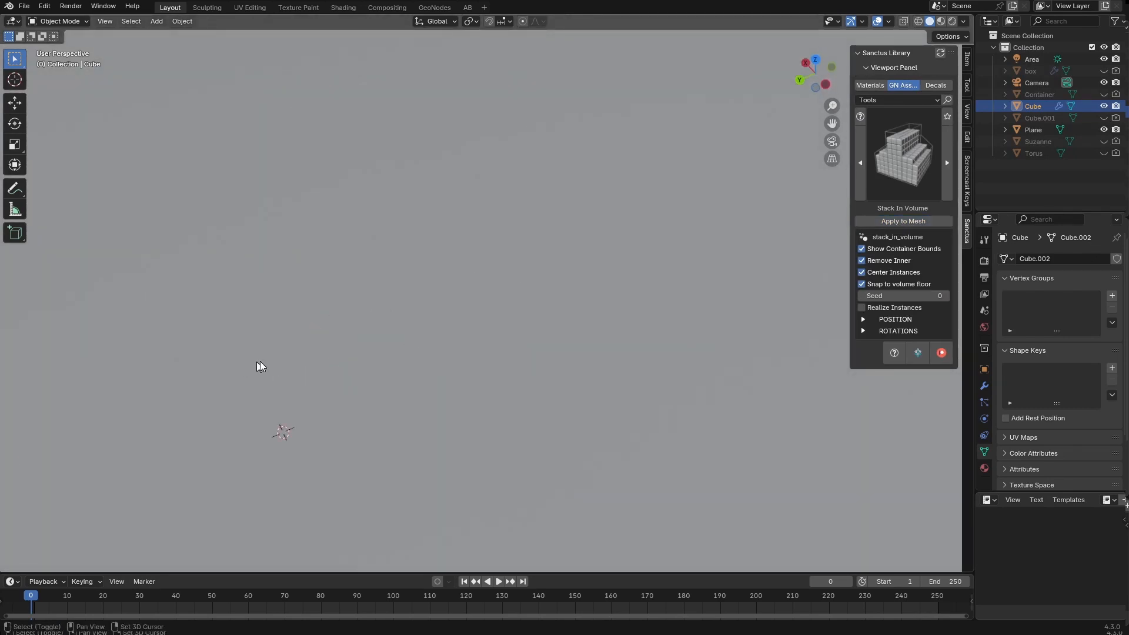
shift+middle_drag(261, 366, 507, 293)
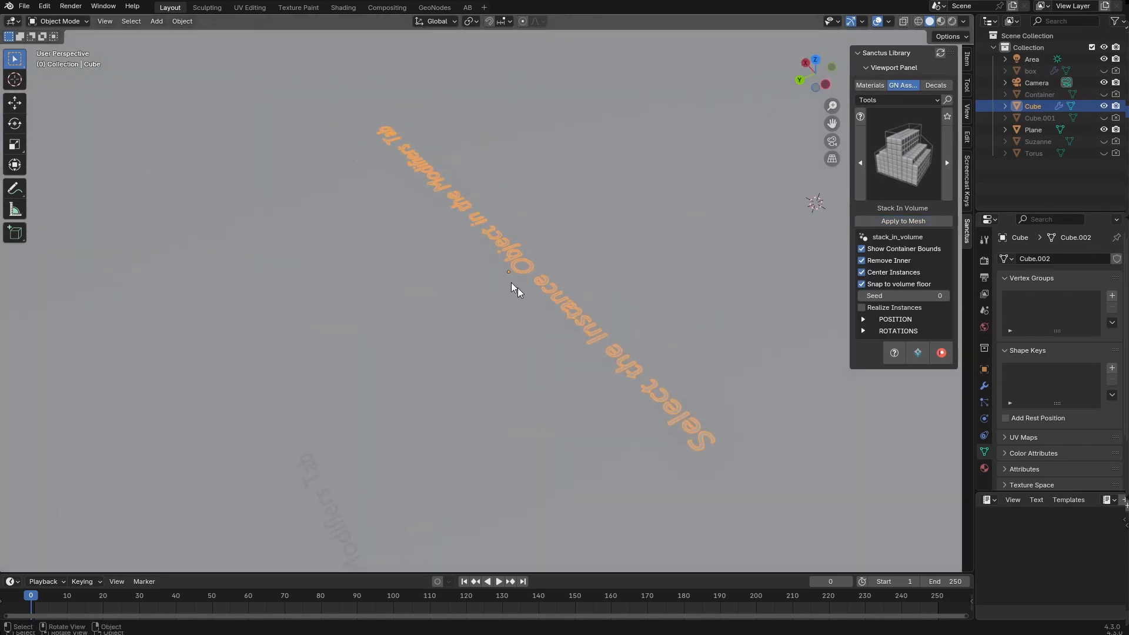
- Set the Stack In Volume modifier's instance object to Container and deselect the stepped mesh
scroll(512, 289, down, 10)
shift+middle_drag(616, 330, 547, 318)
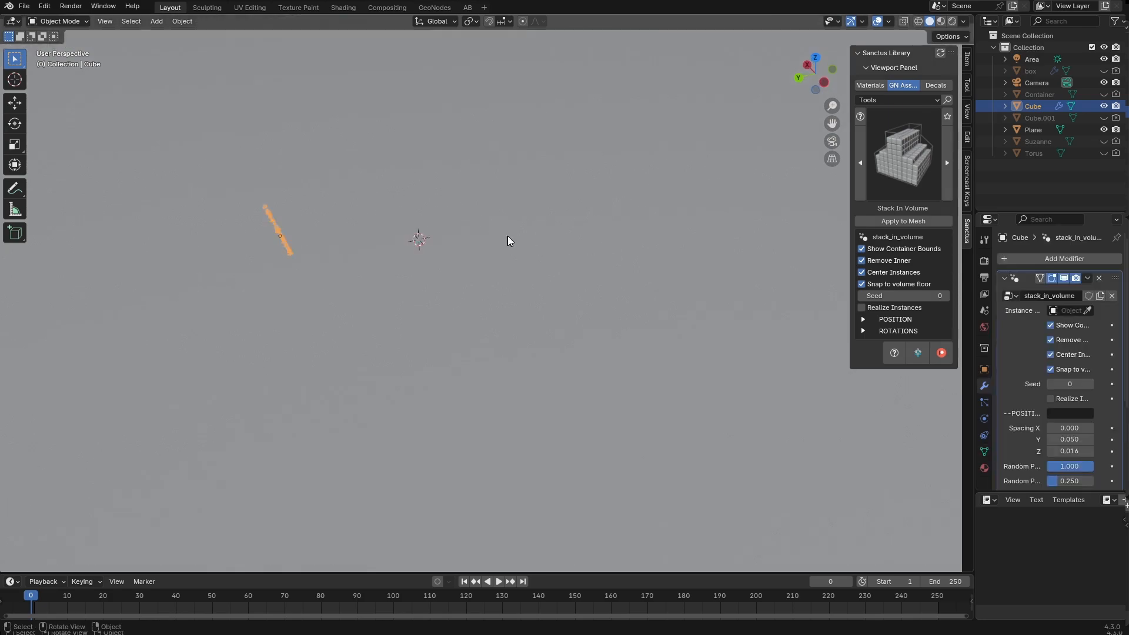
click(1069, 311)
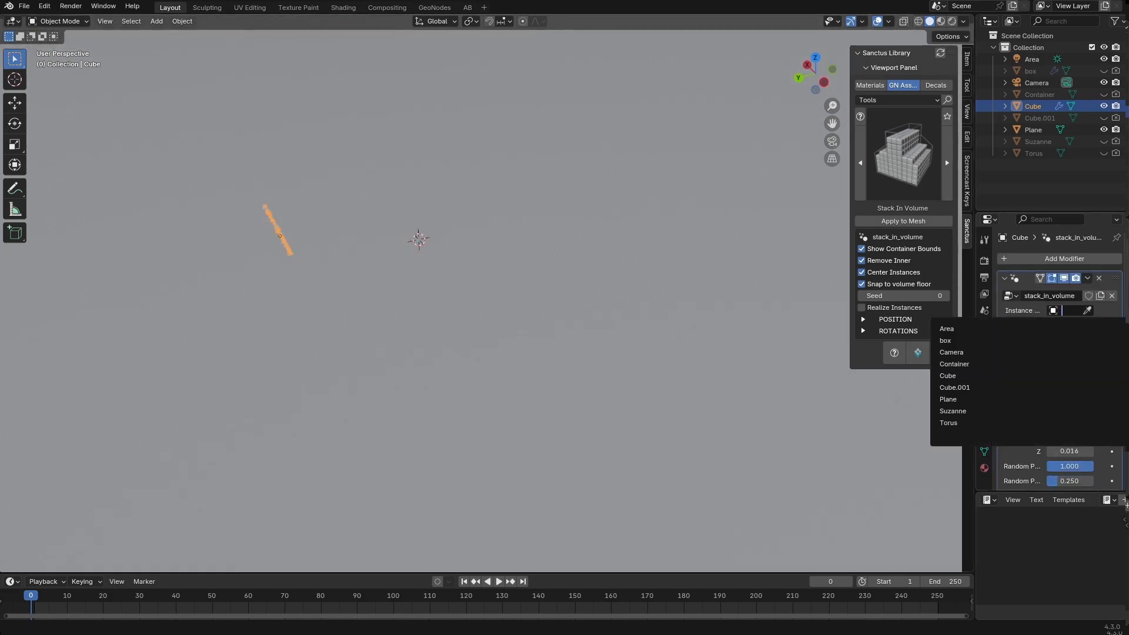
click(985, 365)
click(737, 107)
- Examine the stacked shipping containers in rendered shading, both from a distance and close up
mouse_move(748, 179)
middle_down()
mouse_move(640, 164)
mouse_move(599, 126)
mouse_move(668, 138)
middle_up()
scroll(626, 148, up, 2)
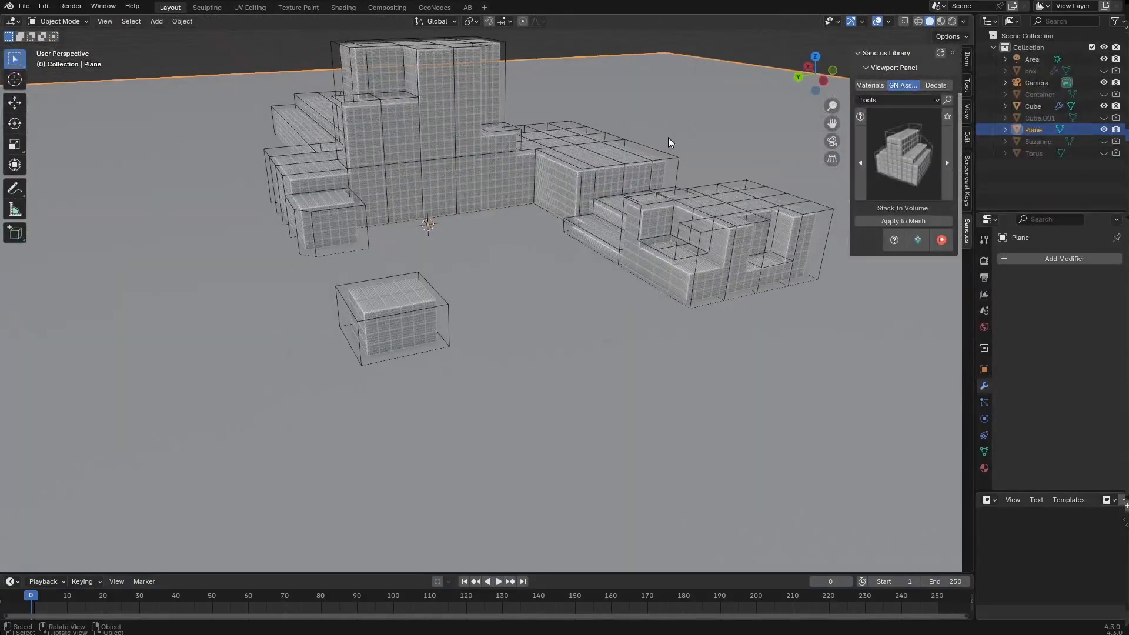
scroll(668, 138, up, 2)
click(952, 21)
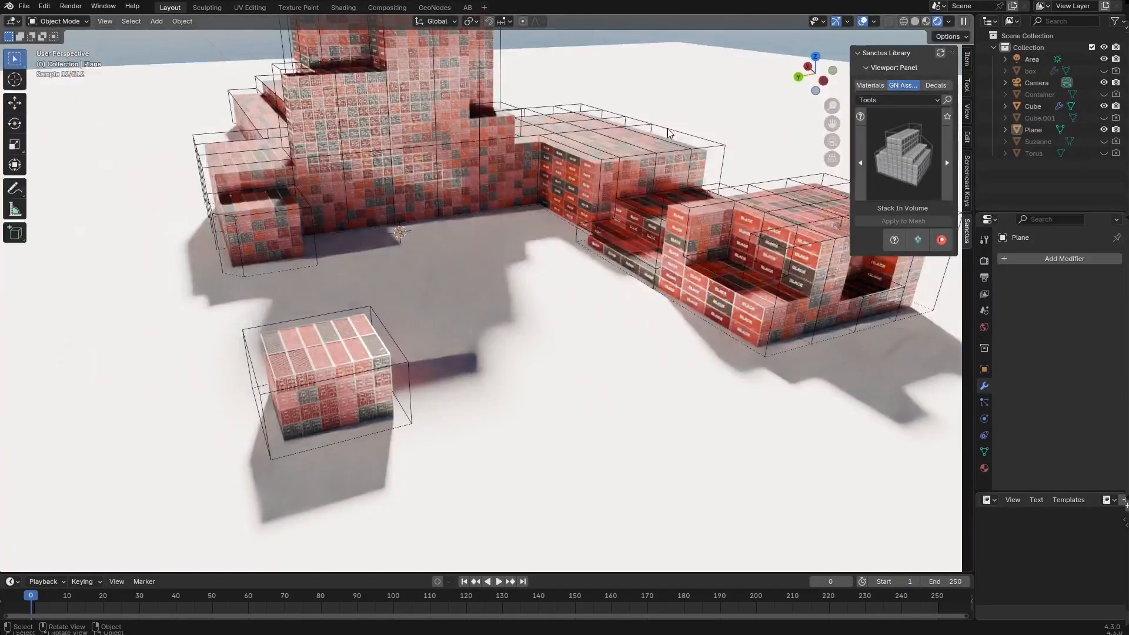
mouse_move(766, 172)
middle_down()
mouse_move(677, 113)
mouse_move(664, 181)
mouse_move(654, 157)
middle_up()
scroll(660, 178, up, 5)
scroll(654, 156, down, 4)
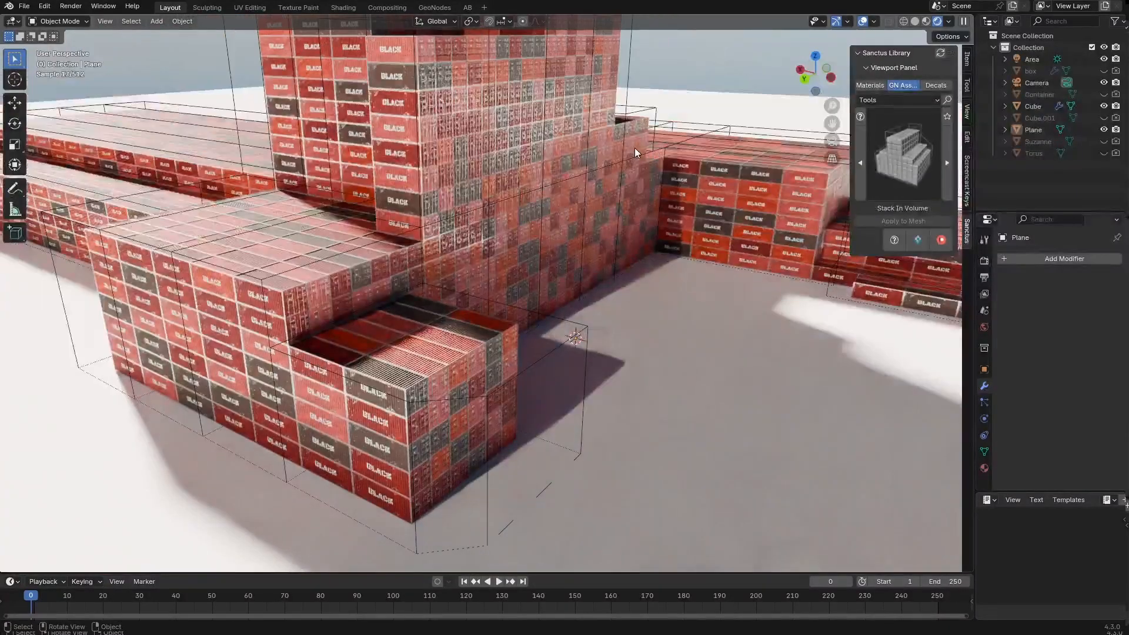
- Return the viewport to solid shading and turn on the container bounds of the stacked Cube object
click(633, 148)
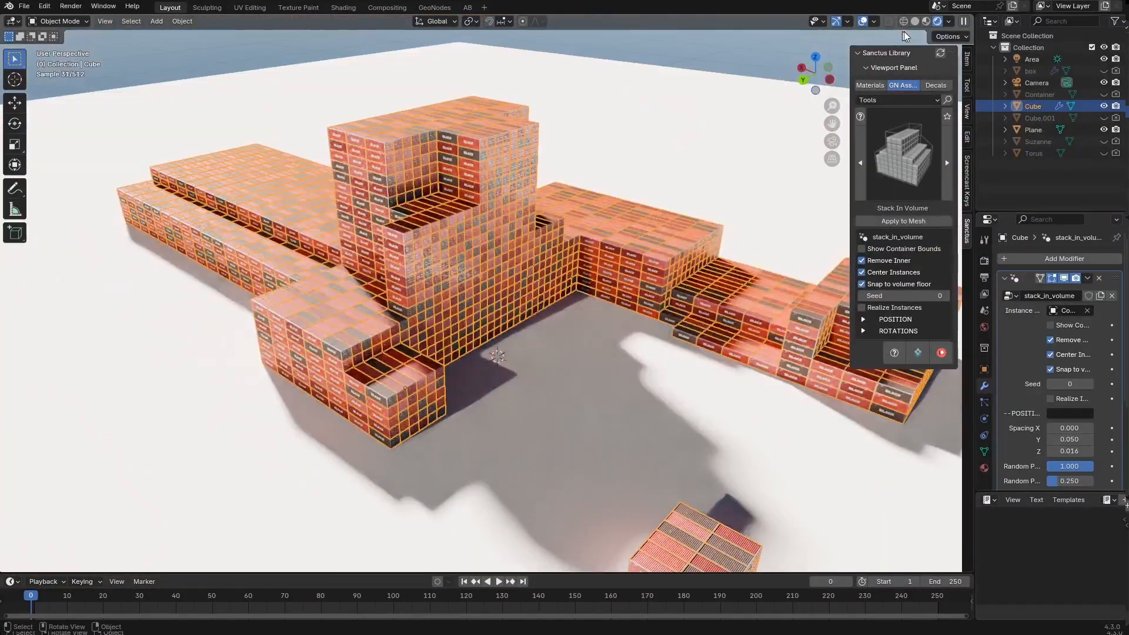
click(915, 21)
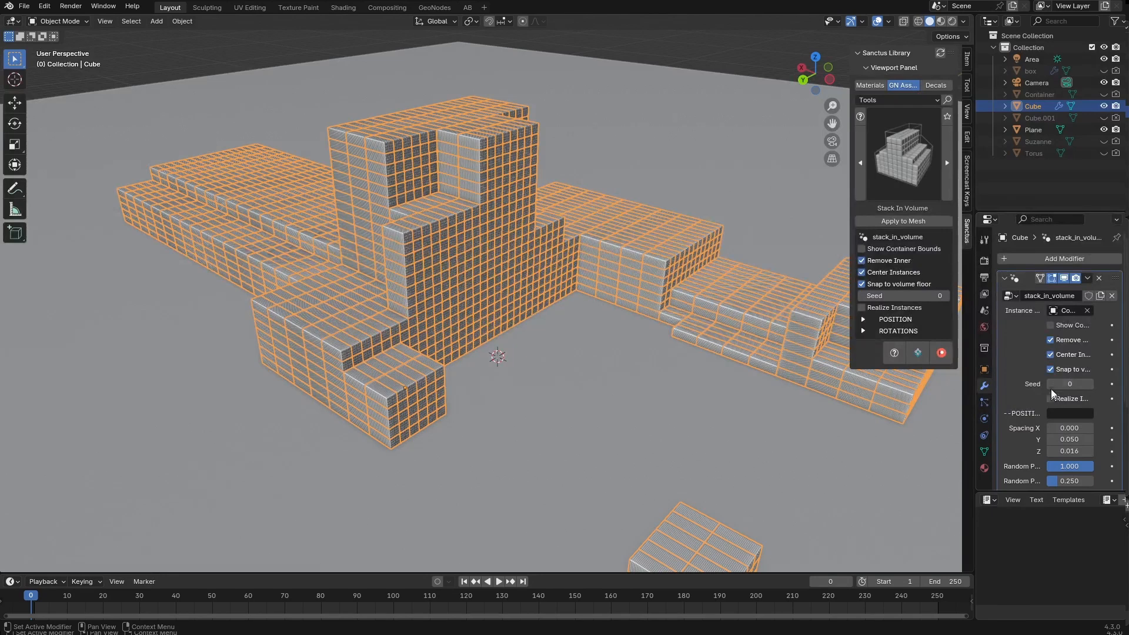
click(1051, 325)
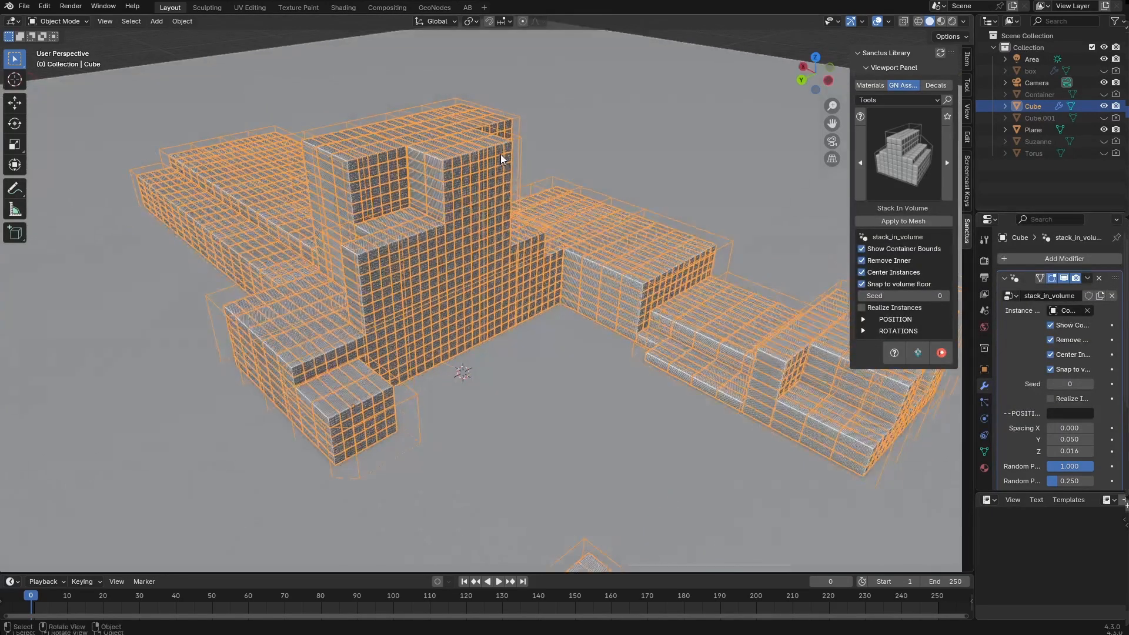
- Lower one top corner face of the tall block by about 0.4 m with Extrude Manifold
key(Tab)
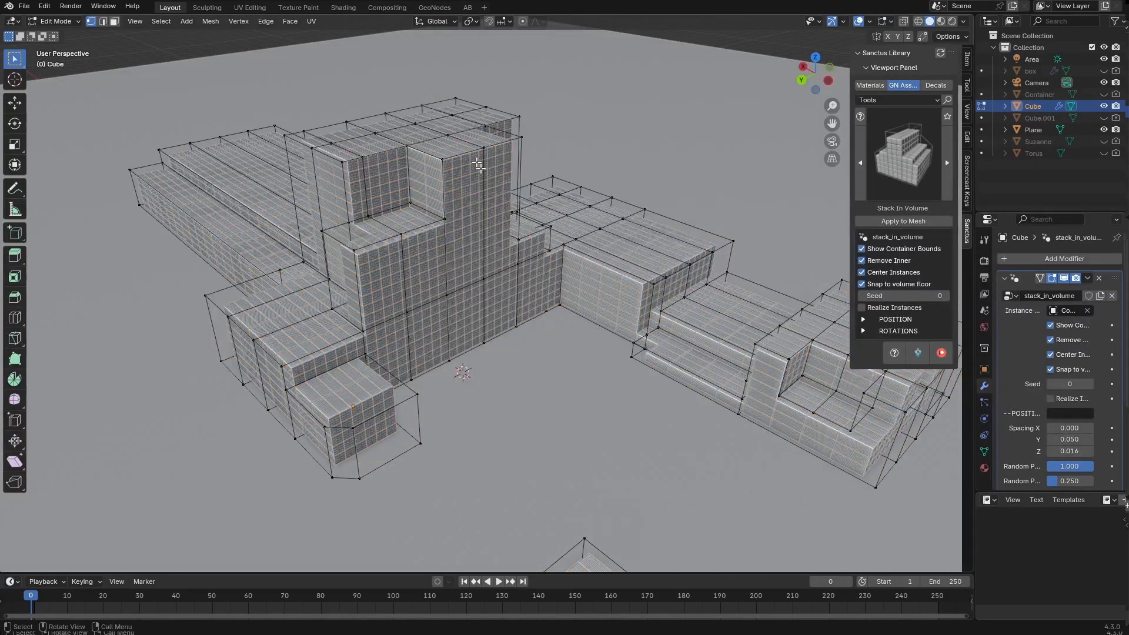
middle_drag(479, 167, 409, 145)
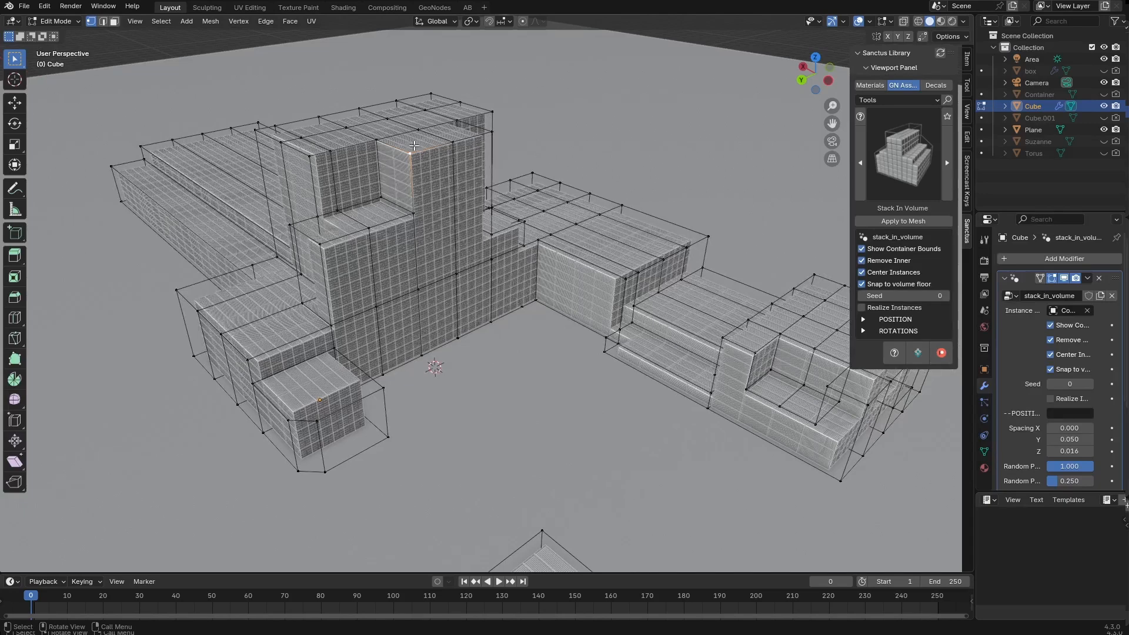
key(alt+e)
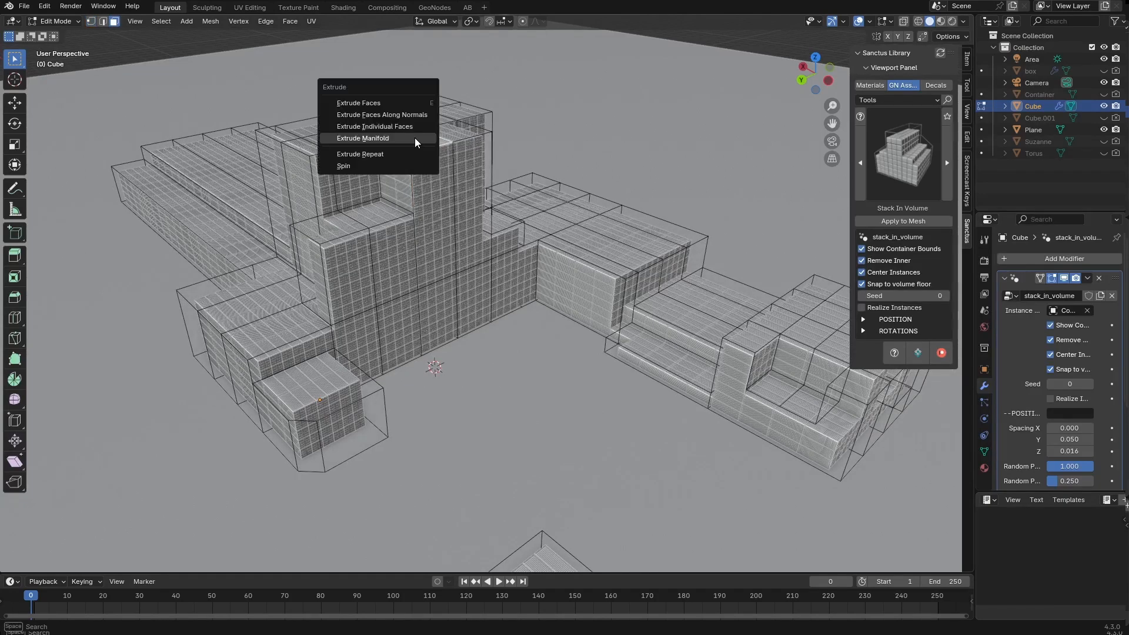
click(405, 144)
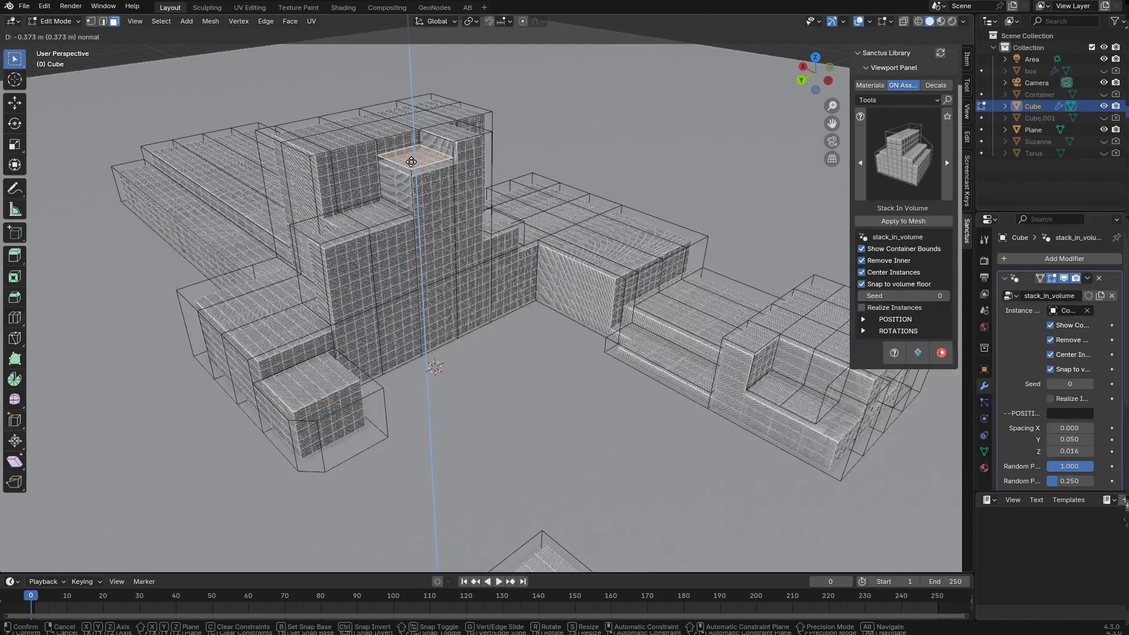
click(412, 165)
- Extrude the middle top strip of the long low block upward and return to Object Mode
middle_drag(613, 272, 645, 257)
middle_drag(248, 176, 332, 226)
scroll(332, 227, up, 5)
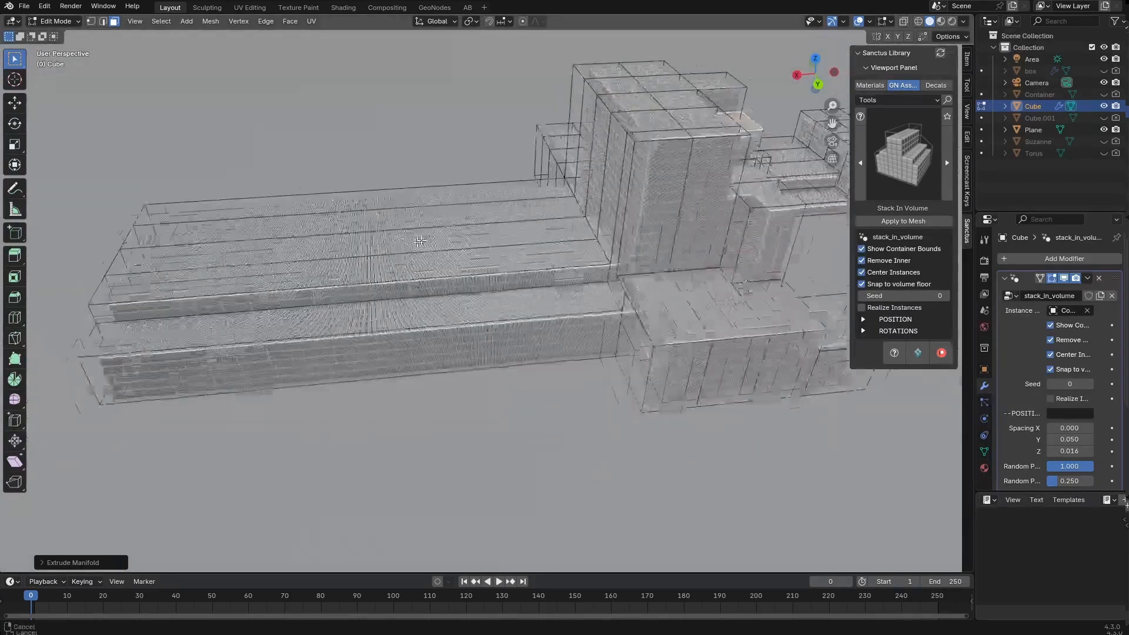
click(429, 222)
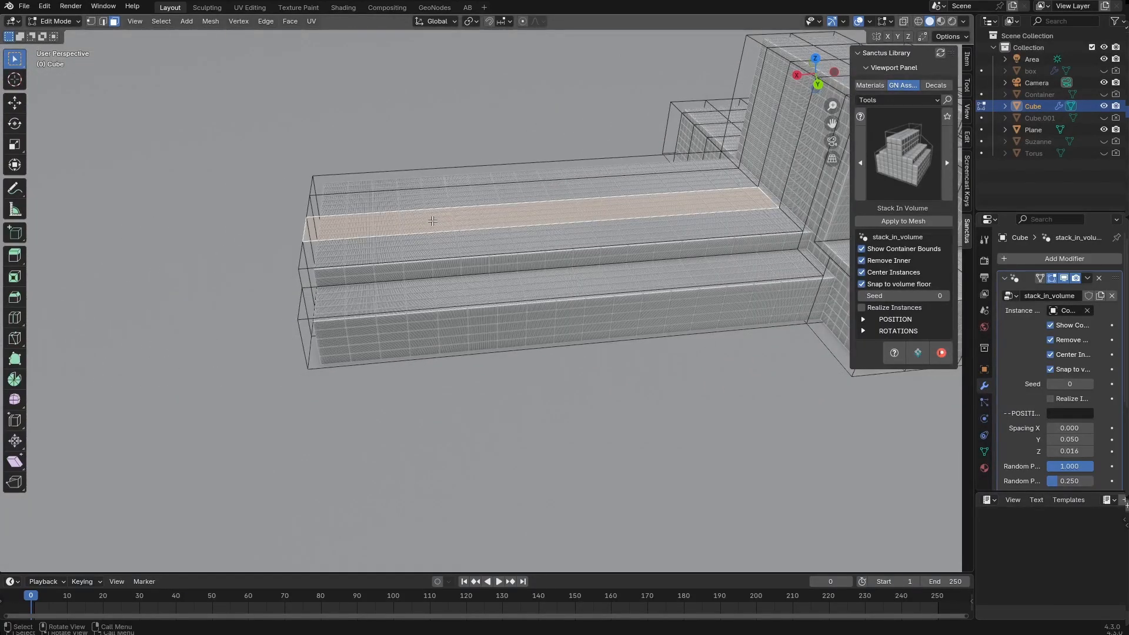
key(e)
click(448, 194)
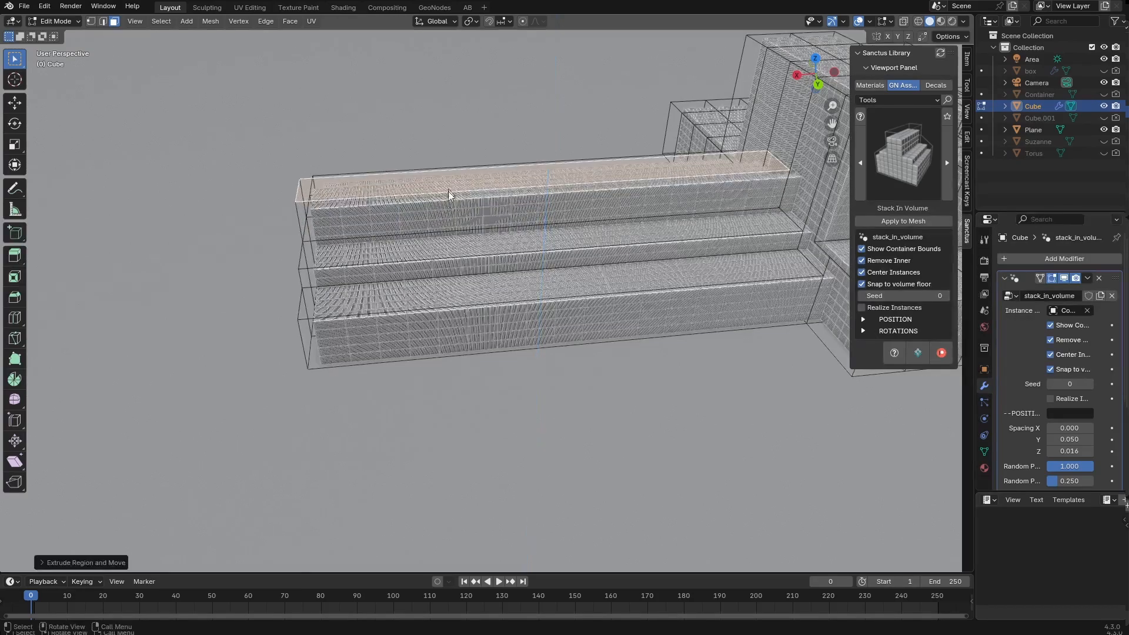
key(Tab)
- Inspect the reshaped container stack up close in rendered shading with the Cube object selected
middle_drag(491, 209, 594, 150)
scroll(588, 150, up, 4)
click(586, 148)
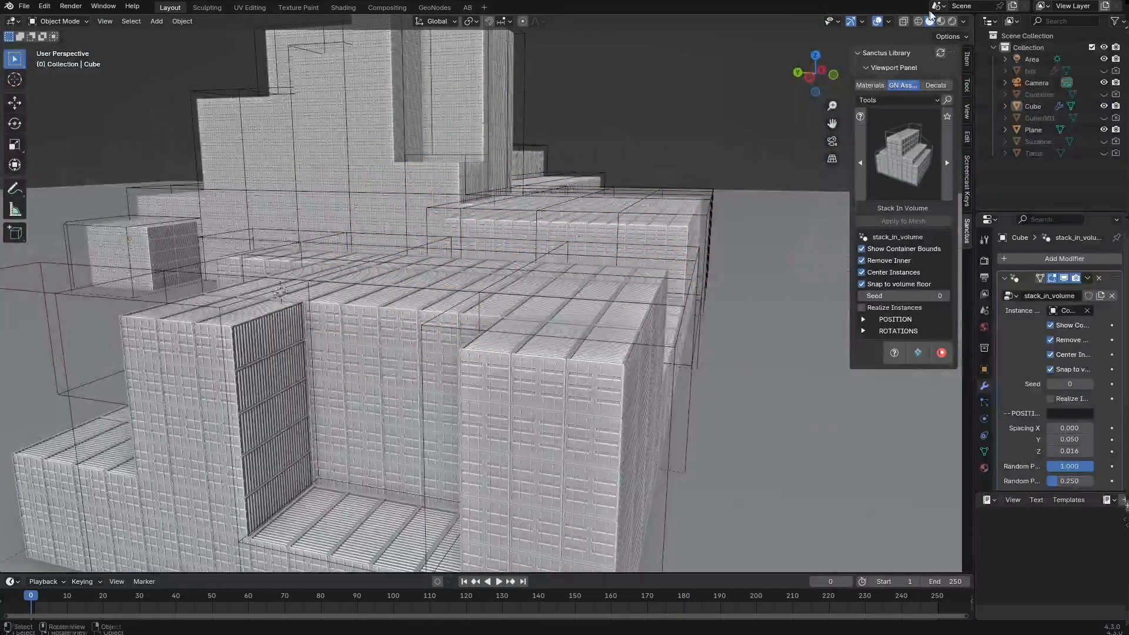
click(952, 23)
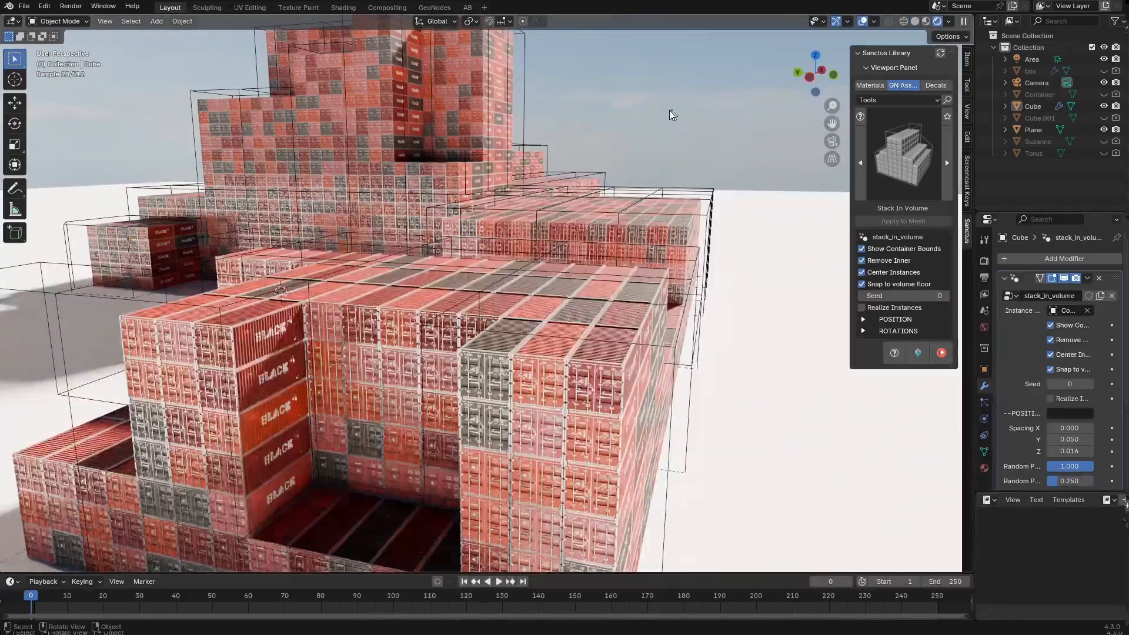
click(1033, 106)
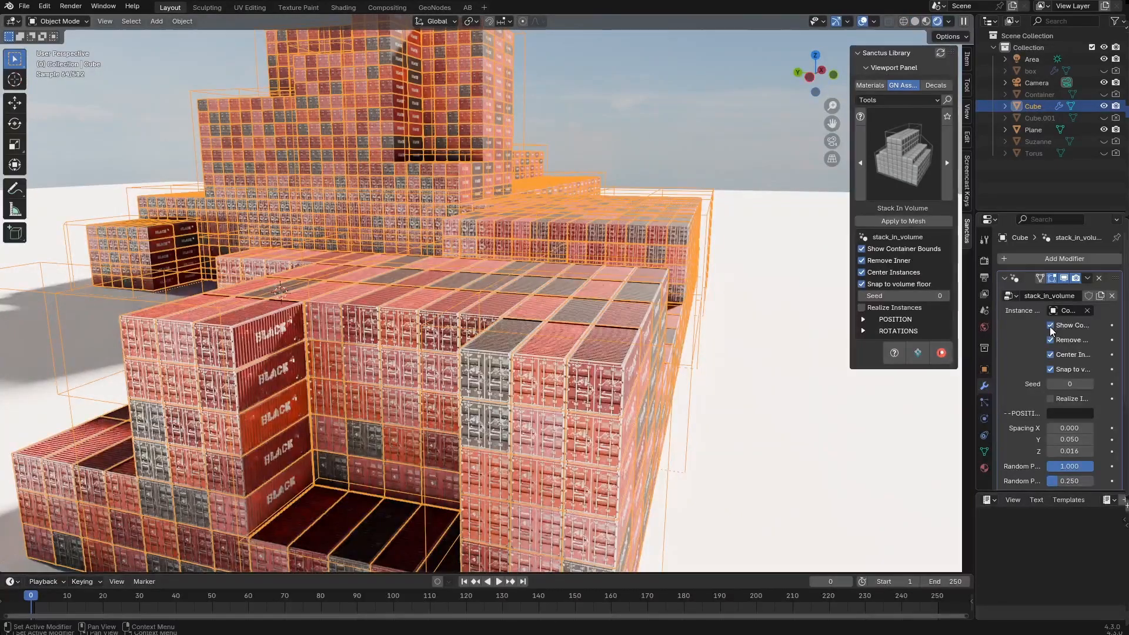
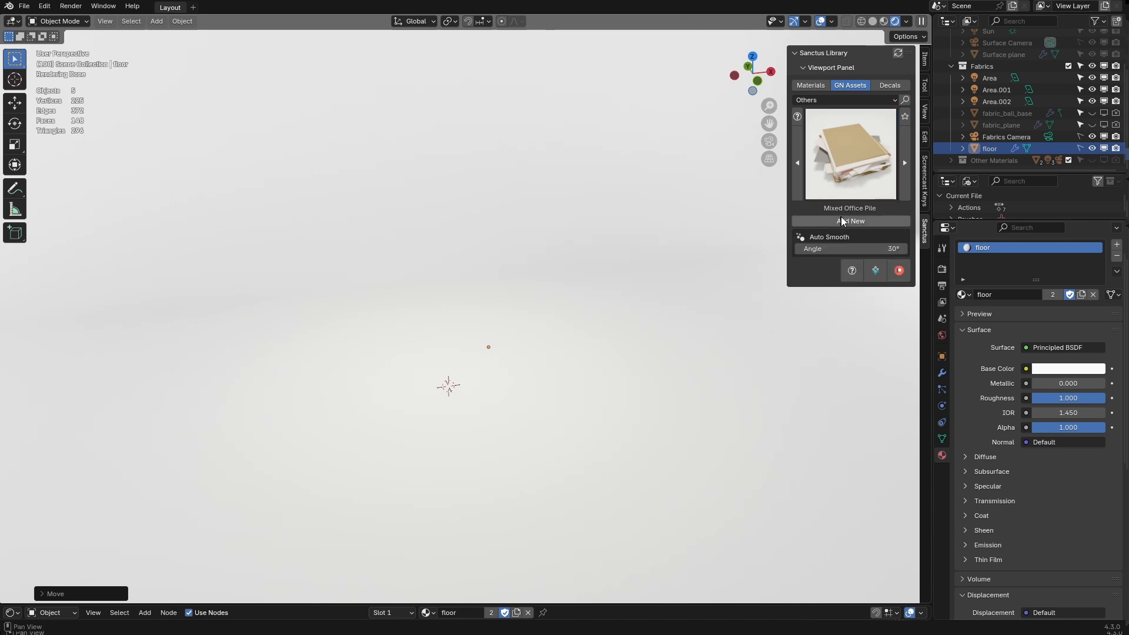
- Add a Mixed Office Pile asset to the scene and set its count to 320
click(857, 221)
scroll(572, 357, up, 5)
shift+middle_drag(554, 386, 648, 367)
drag(852, 248, 996, 249)
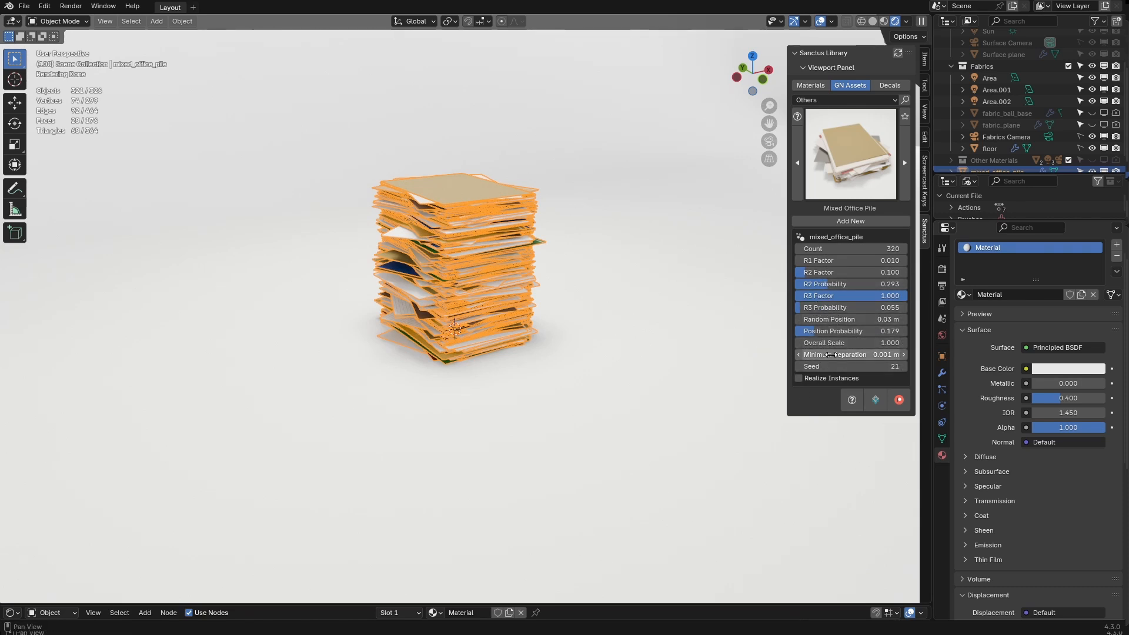
drag(838, 343, 826, 343)
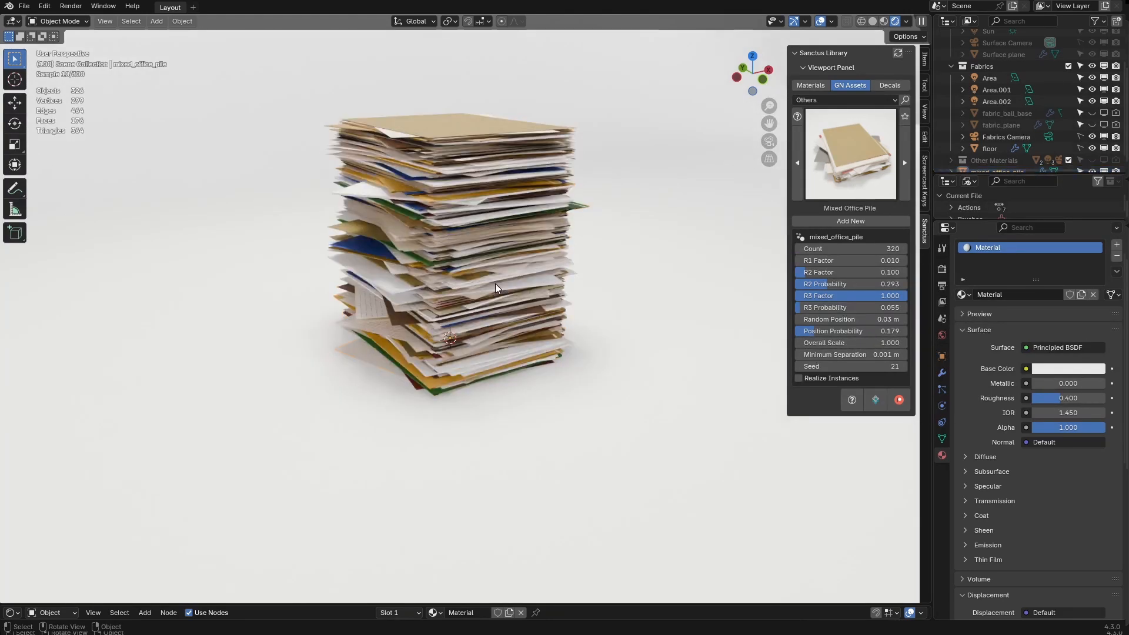
- Examine the mixed office pile from several angles and show its modifier settings
click(500, 276)
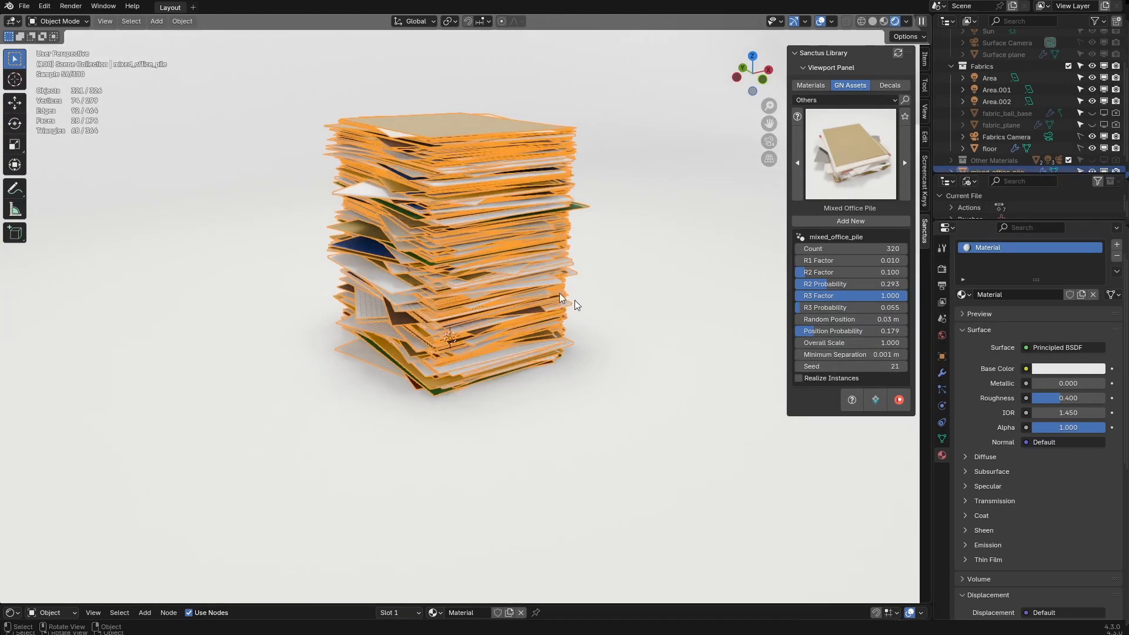
middle_drag(575, 301, 582, 310)
scroll(582, 306, up, 1)
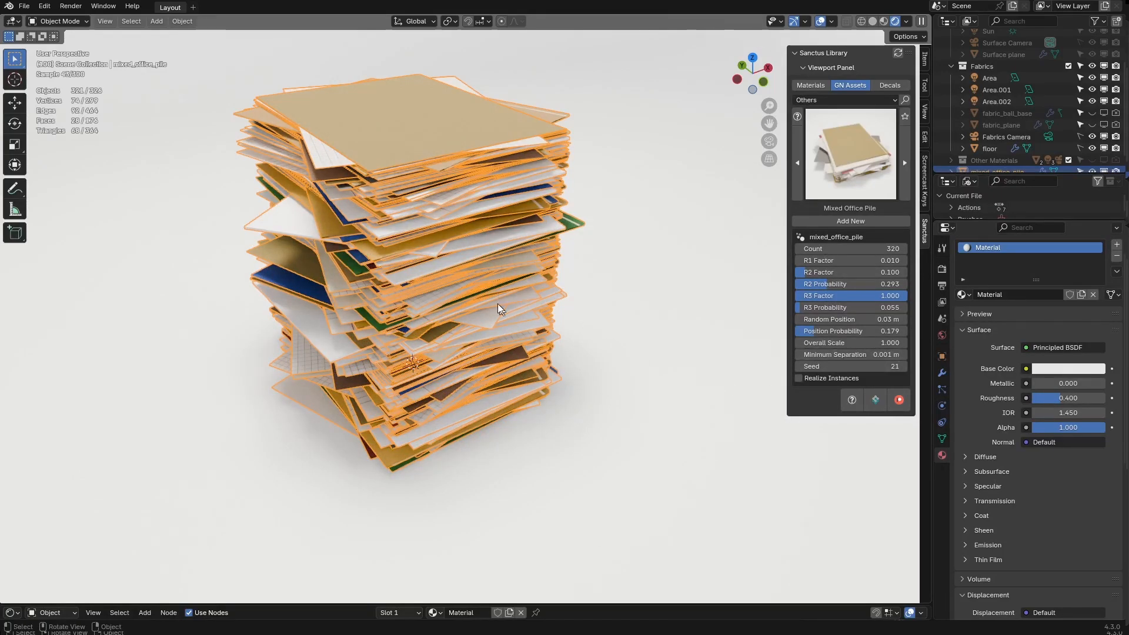
middle_drag(482, 298, 475, 194)
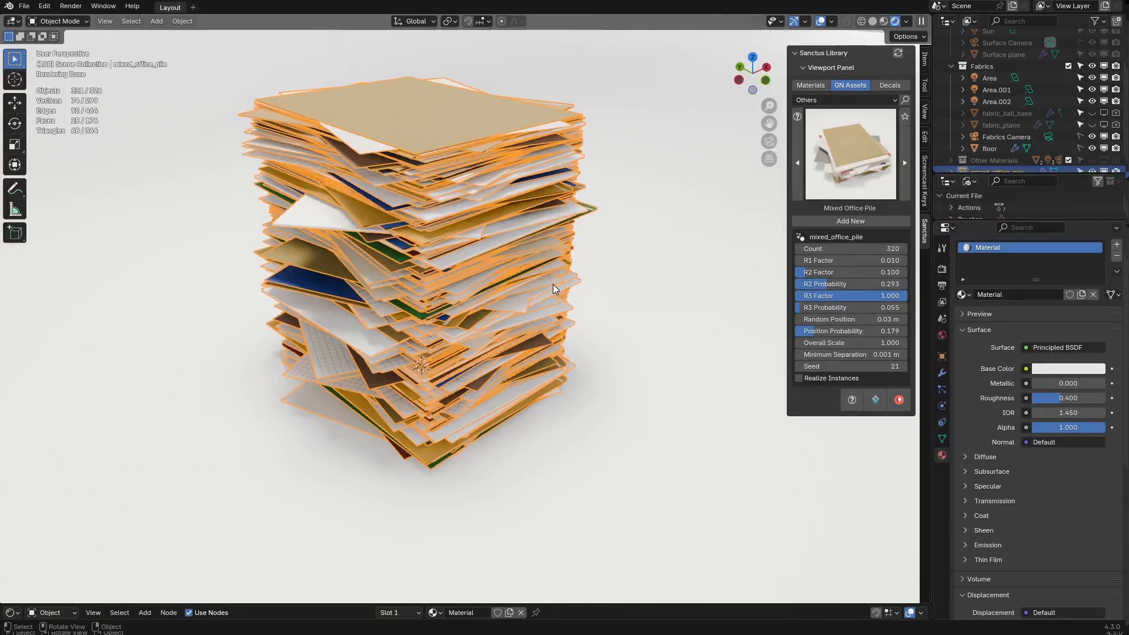
click(942, 373)
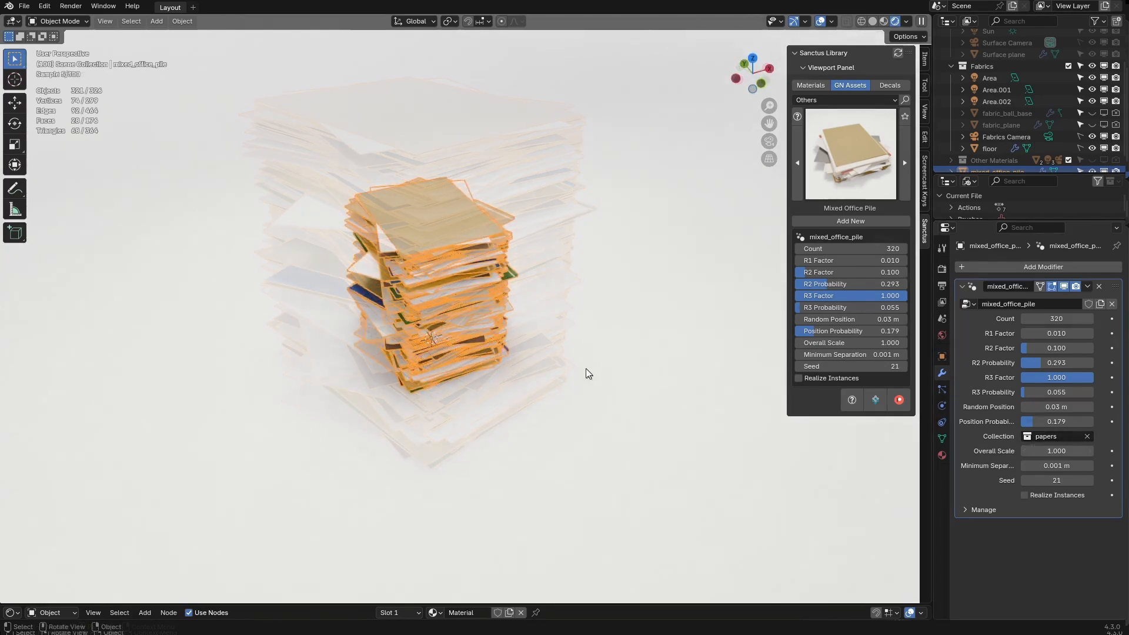
- Move the mixed office pile along the X axis to clear the area around the 3D cursor
key(g)
key(x)
click(756, 344)
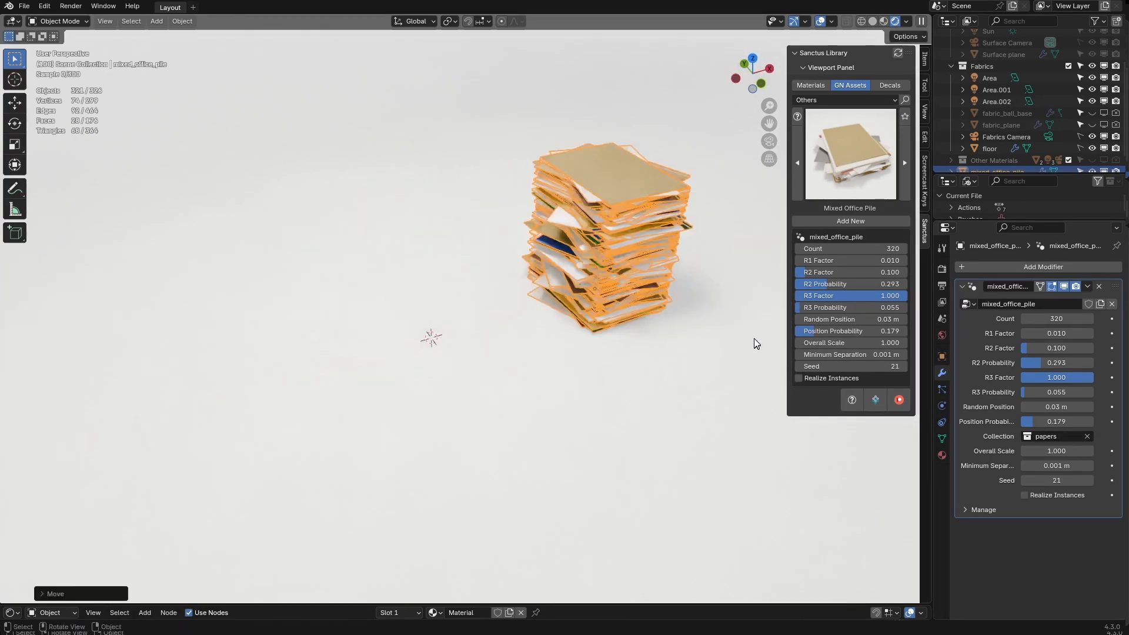
- Add a Papers Pile asset beside the mixed office pile and set its count to 240
click(866, 172)
click(731, 233)
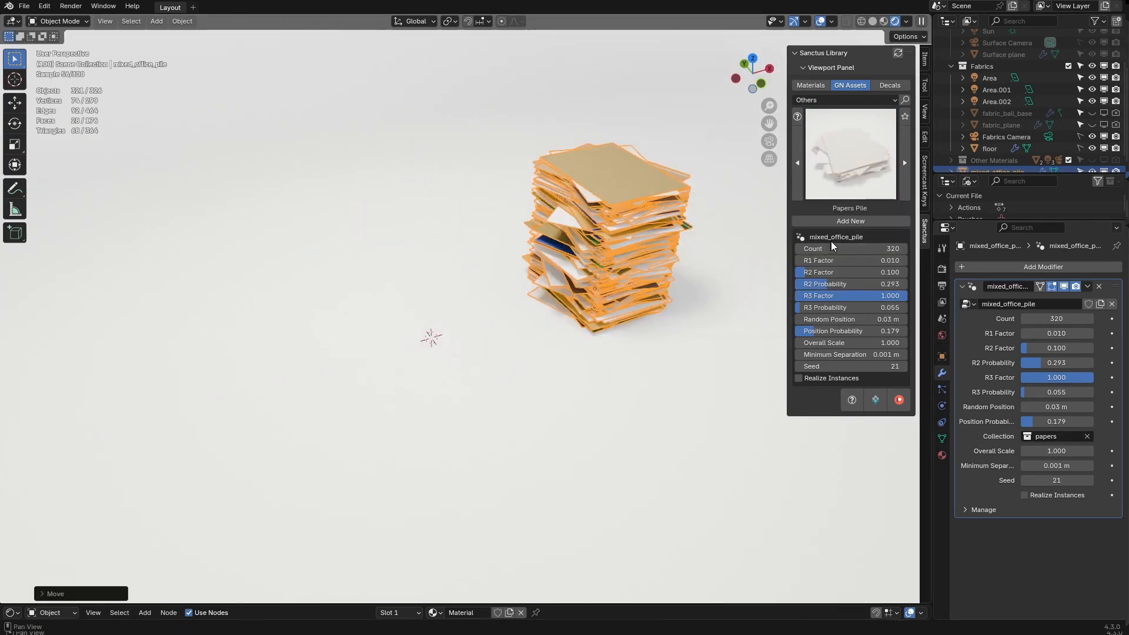
click(852, 221)
mouse_move(587, 361)
middle_down()
mouse_move(570, 376)
mouse_move(596, 368)
mouse_move(575, 375)
mouse_move(581, 361)
middle_up()
scroll(596, 368, up, 4)
drag(847, 249, 911, 249)
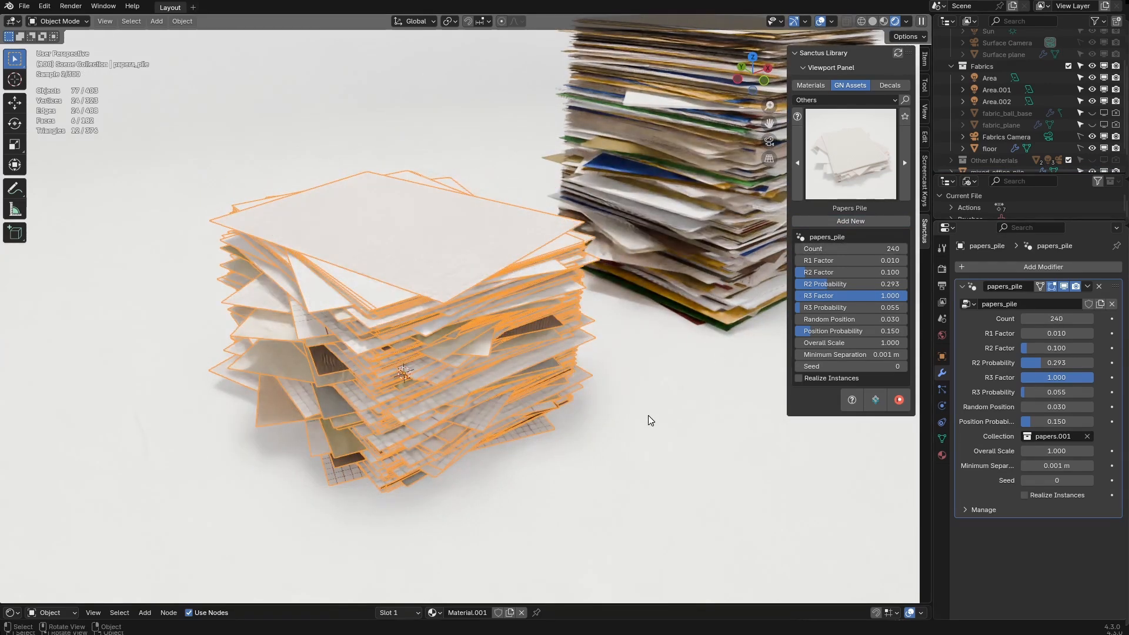
- Move the papers pile along the X axis, away from the mixed office pile
click(595, 408)
scroll(600, 407, down, 5)
scroll(470, 347, down, 2)
click(484, 352)
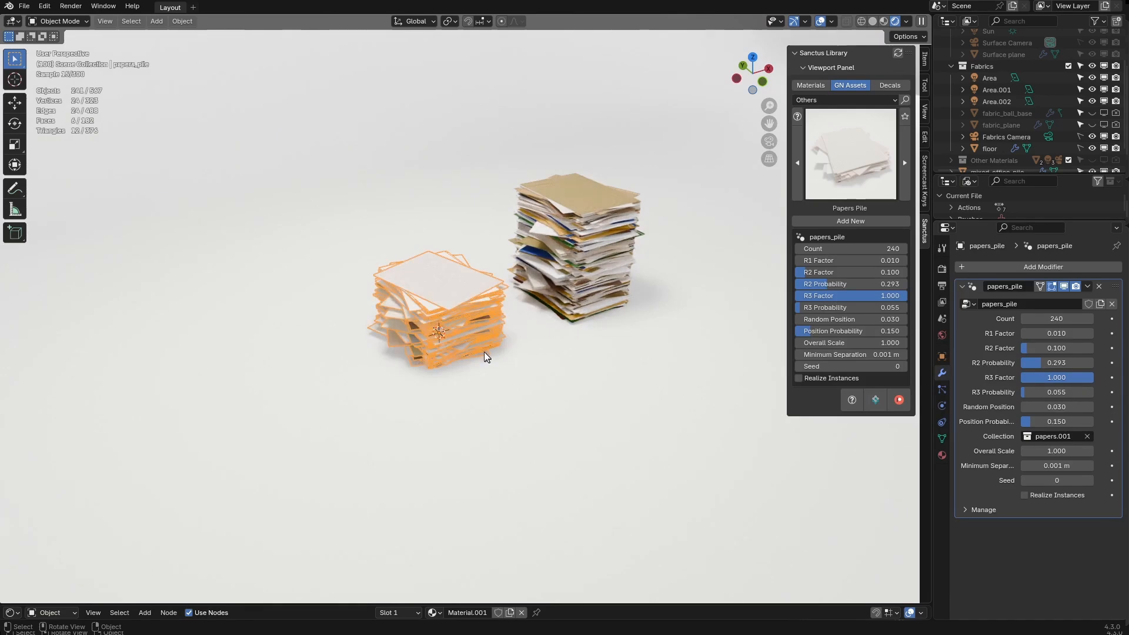
key(g)
key(x)
click(329, 388)
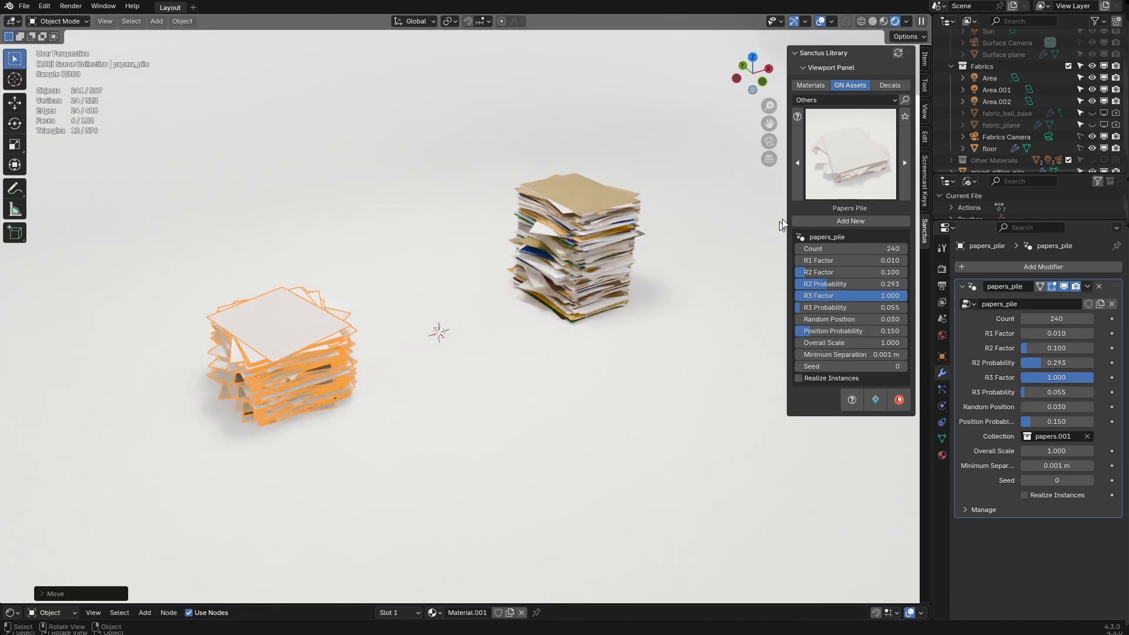
- Add a Folder Pile asset between the two existing piles and set its count to 75
click(848, 168)
click(589, 228)
scroll(647, 276, up, 5)
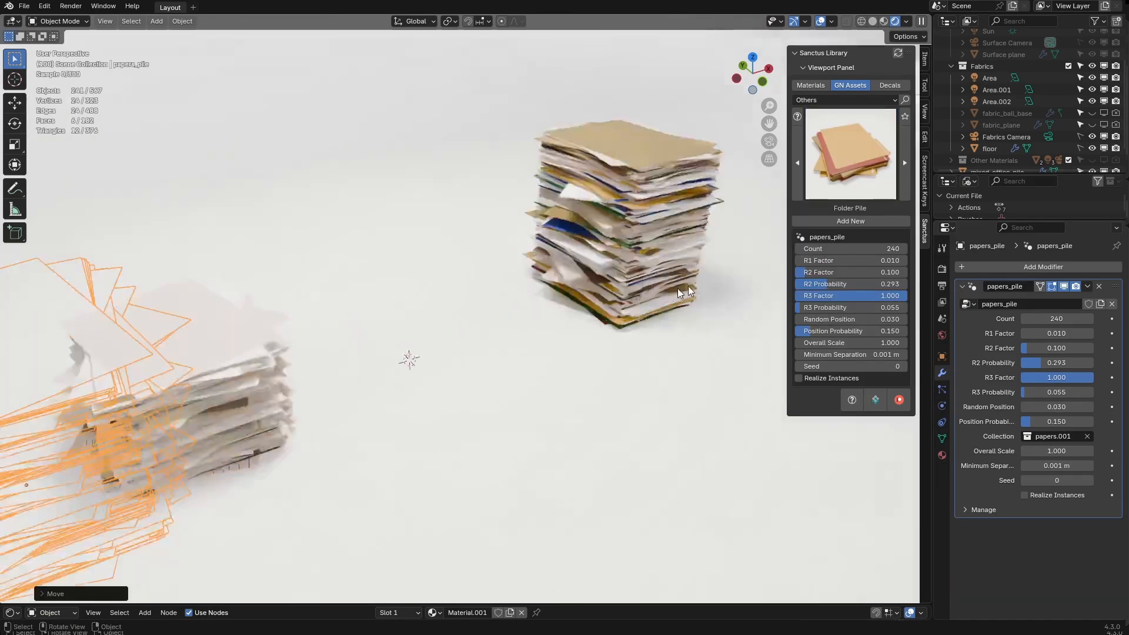
click(842, 222)
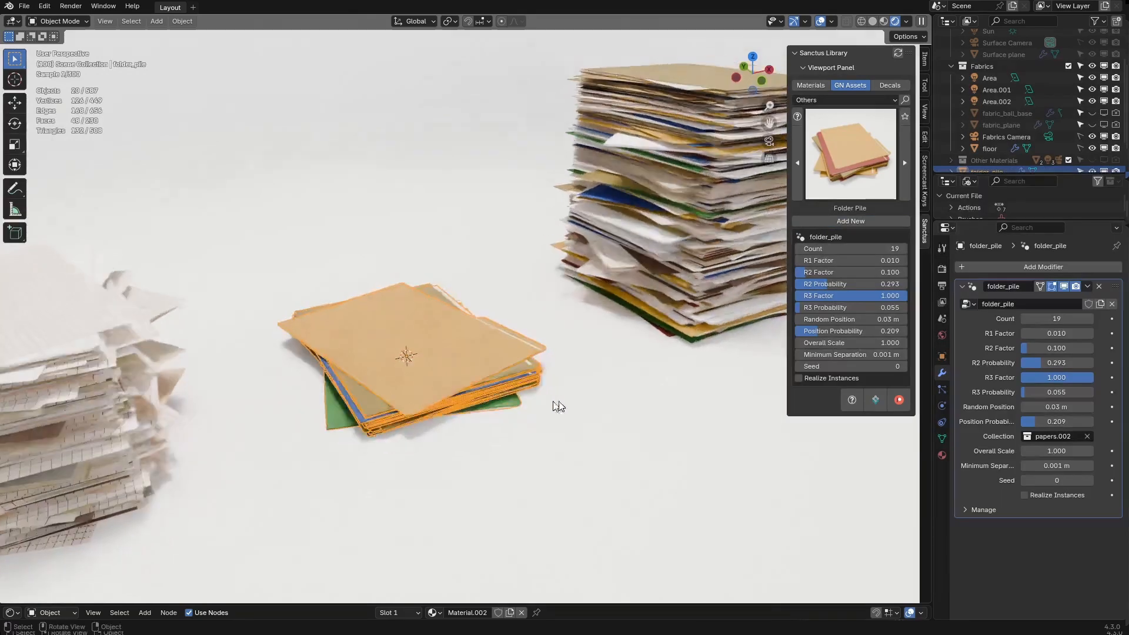
drag(874, 248, 905, 248)
click(650, 434)
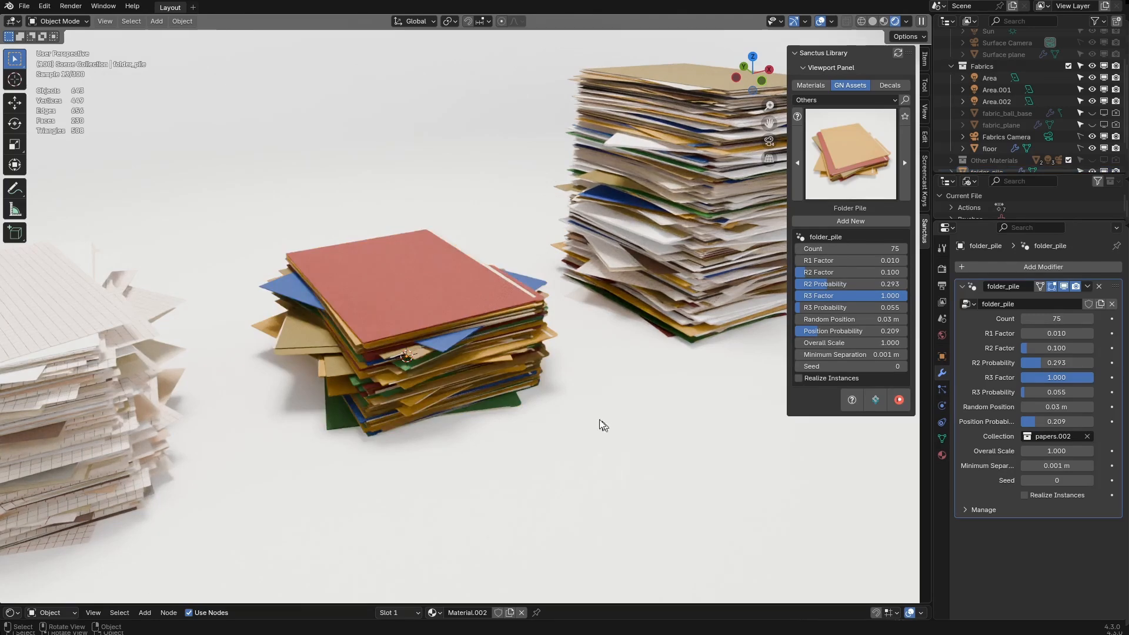
- Reduce the folder pile's R2 Factor to 0.043 and view all three piles together
click(508, 371)
drag(845, 274, 799, 271)
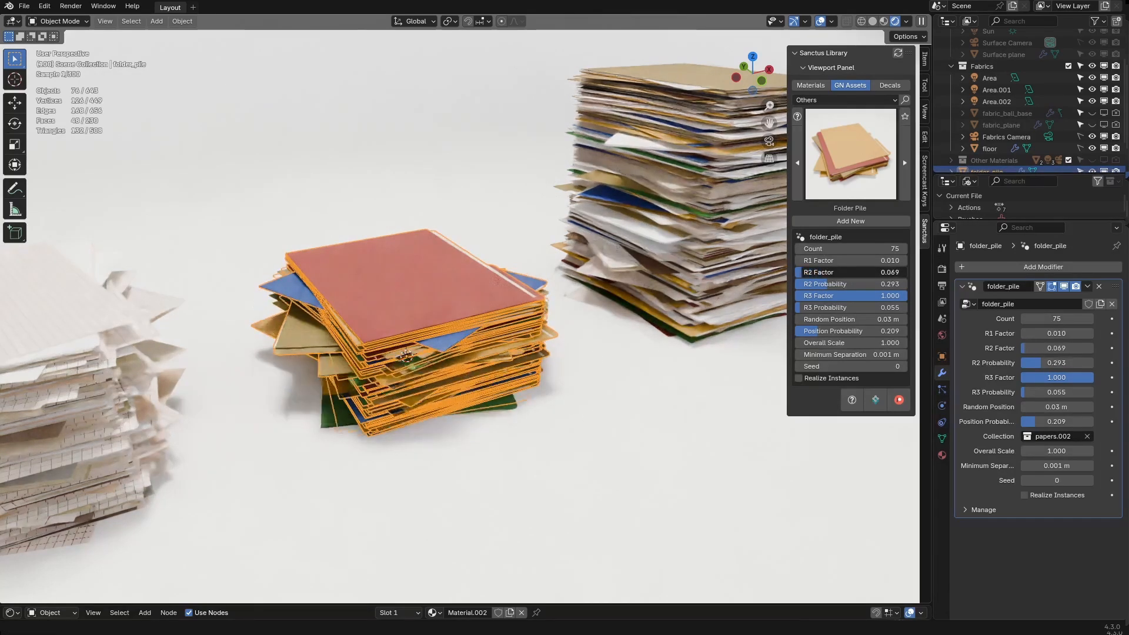
click(503, 461)
scroll(505, 450, down, 3)
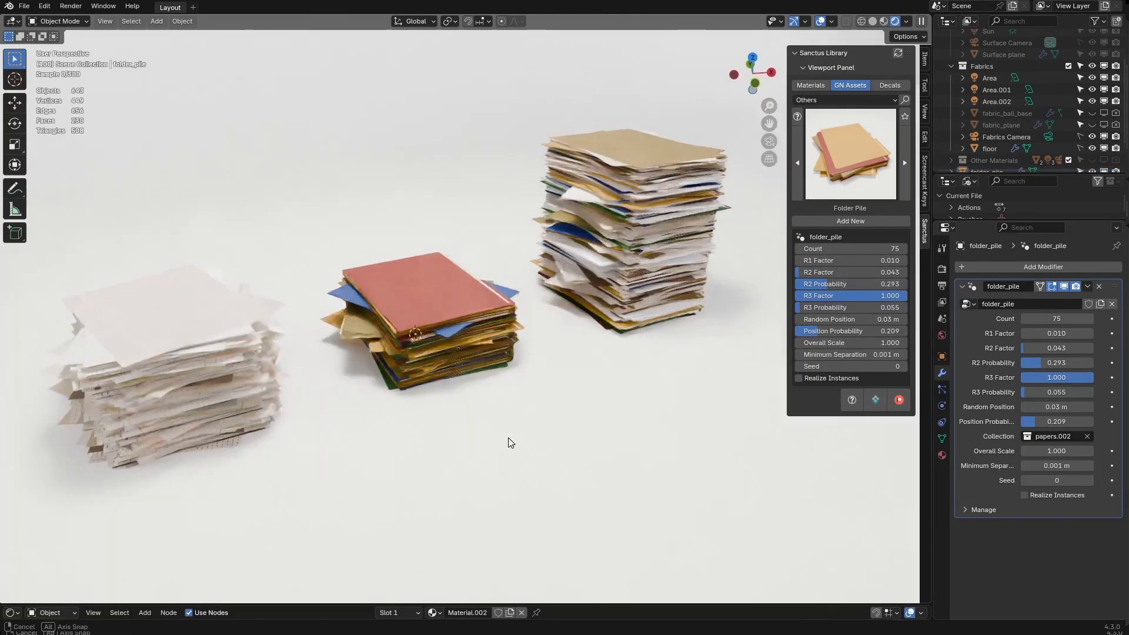
- Set the folder pile's Seed to 145 to vary its arrangement
middle_drag(508, 437, 477, 417)
scroll(471, 411, down, 1)
click(420, 306)
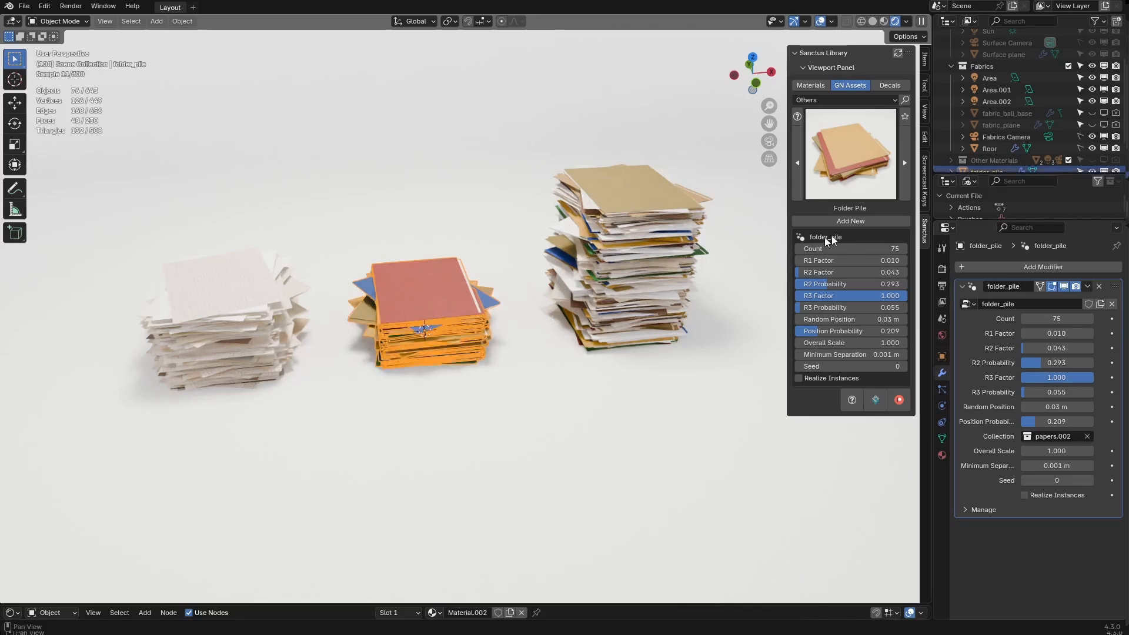
drag(853, 366, 955, 366)
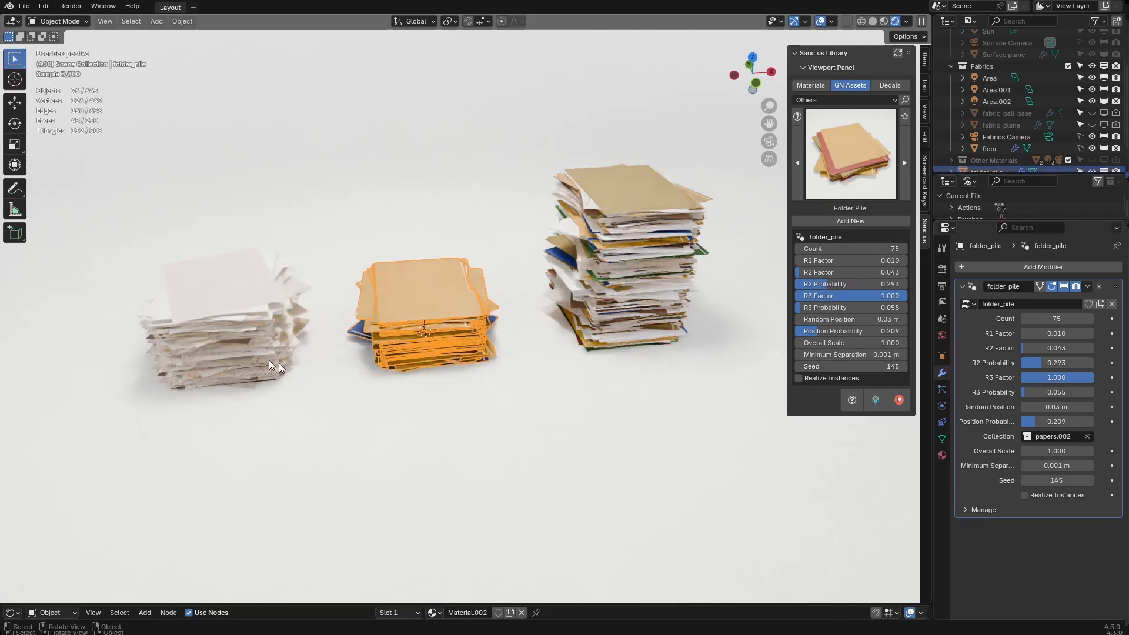
- Raise the Seed of the papers pile and of the mixed office pile to rearrange both stacks
click(277, 364)
drag(877, 365, 946, 365)
click(646, 263)
drag(846, 367, 935, 366)
click(644, 386)
middle_drag(643, 386, 599, 349)
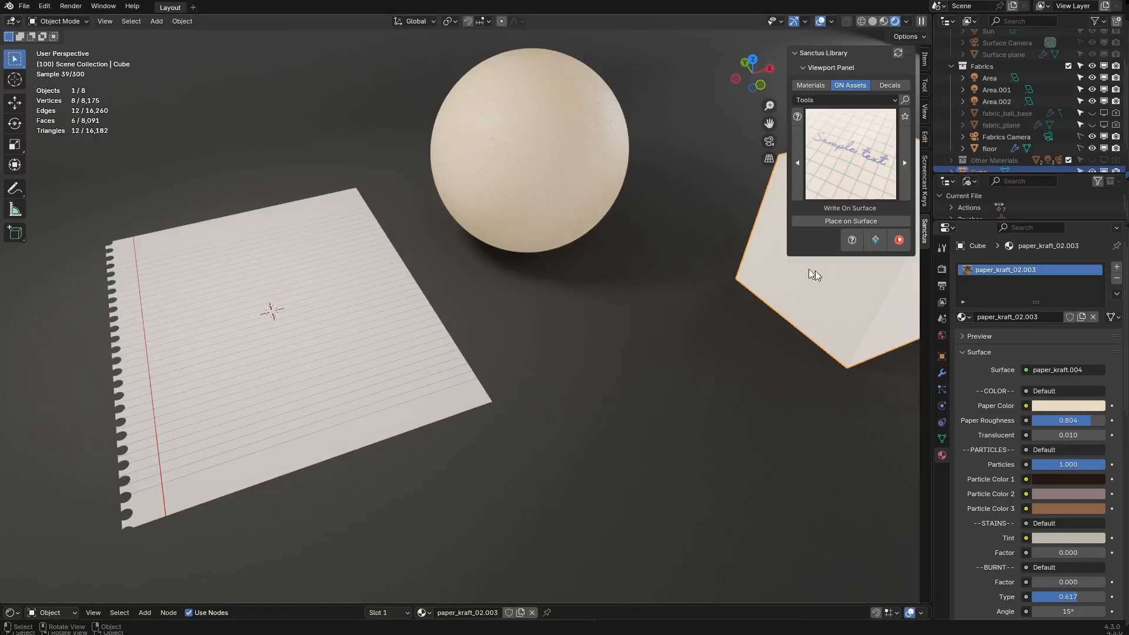
- Place a Write On Surface text near the middle of the lined paper sheet
middle_drag(604, 303, 523, 285)
click(487, 292)
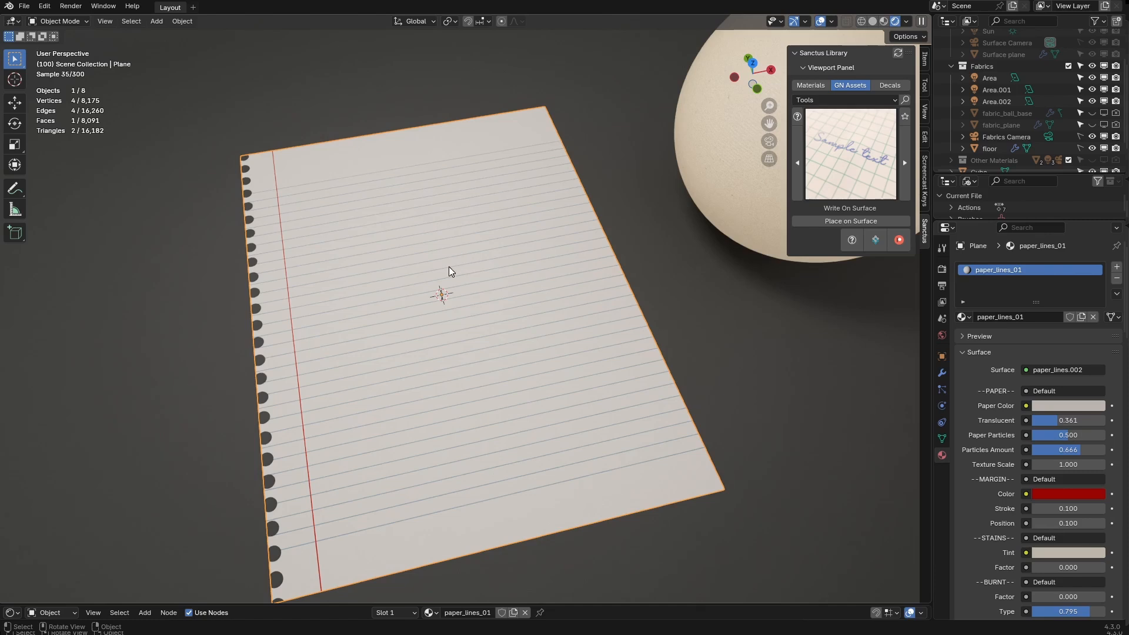
click(846, 221)
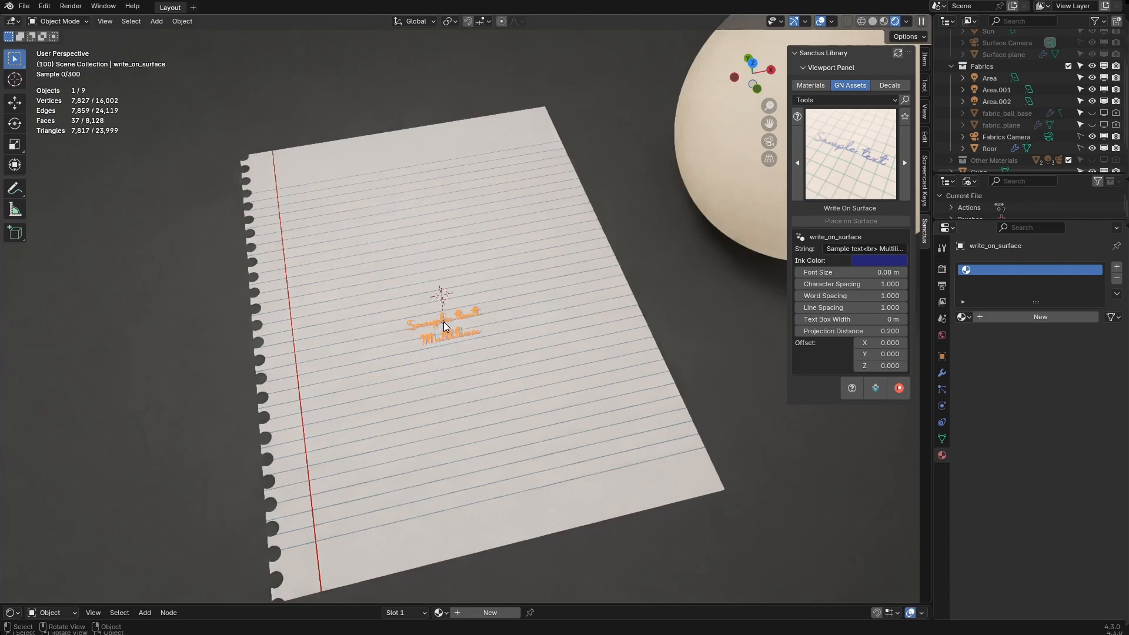
click(474, 301)
- Replace the handwritten text's string on the paper with "testing new text"
scroll(474, 278, up, 8)
shift+middle_drag(540, 292, 542, 353)
scroll(543, 353, up, 1)
click(521, 321)
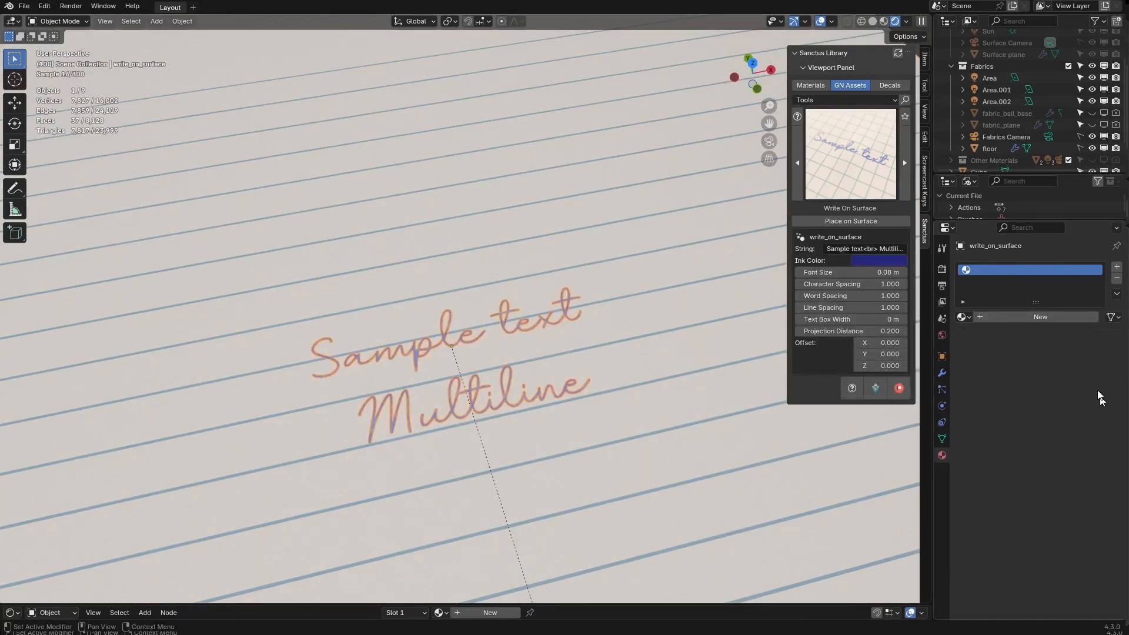
click(853, 247)
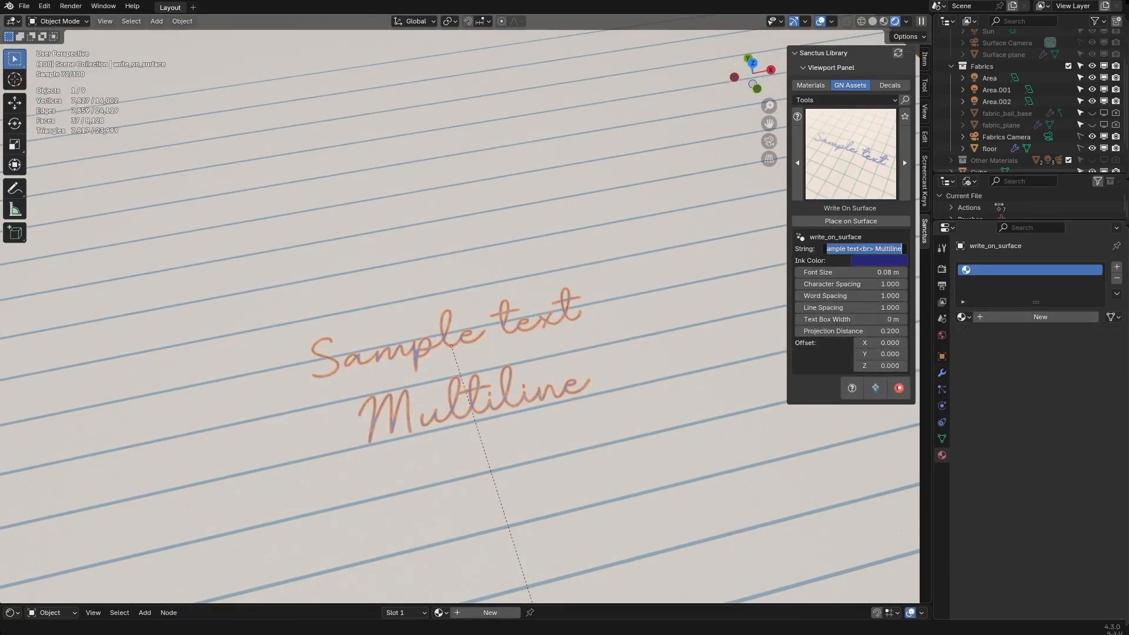
click(862, 248)
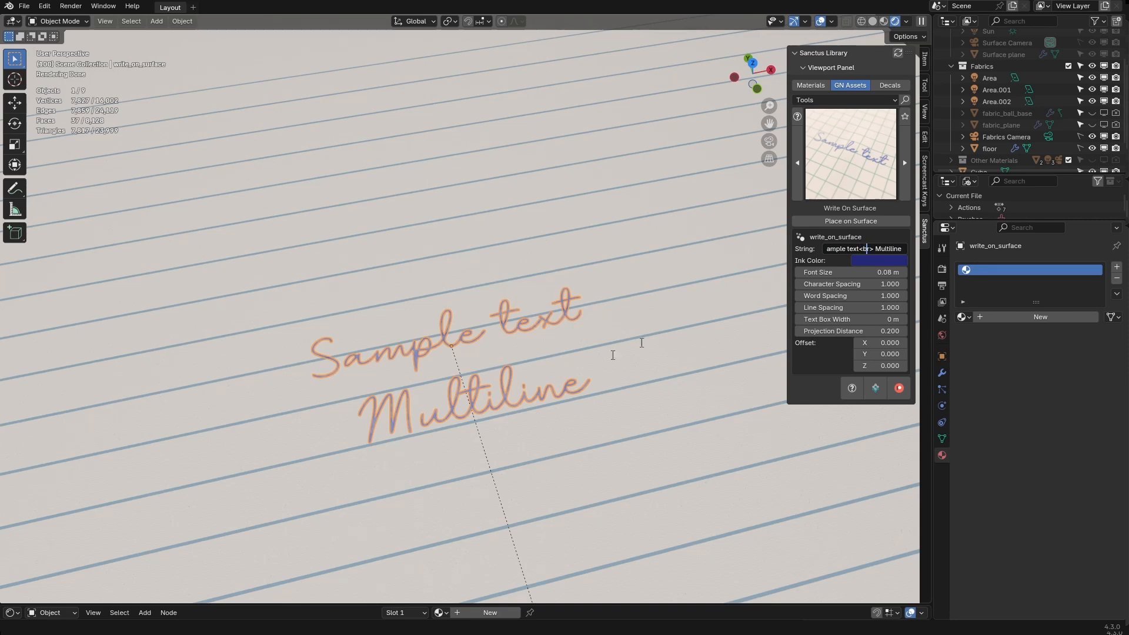
key(ctrl+a)
text(testing new)
key(Return)
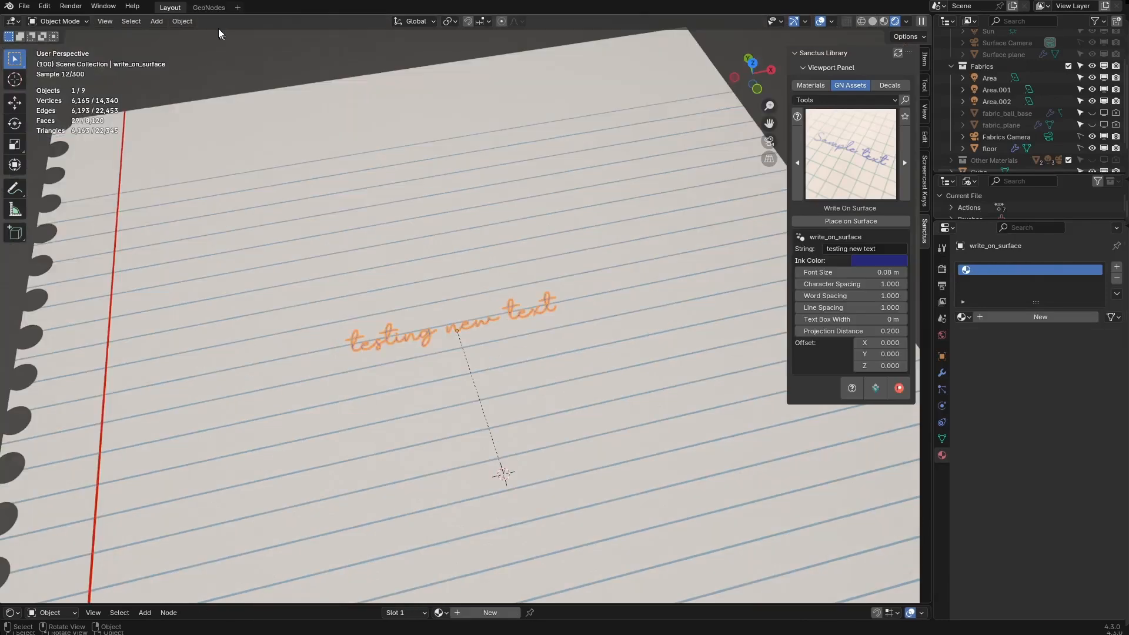
- Inspect the font setting of the String to Curves node in the write_on_surface node tree, and return to the Layout workspace
click(210, 7)
scroll(377, 388, down, 2)
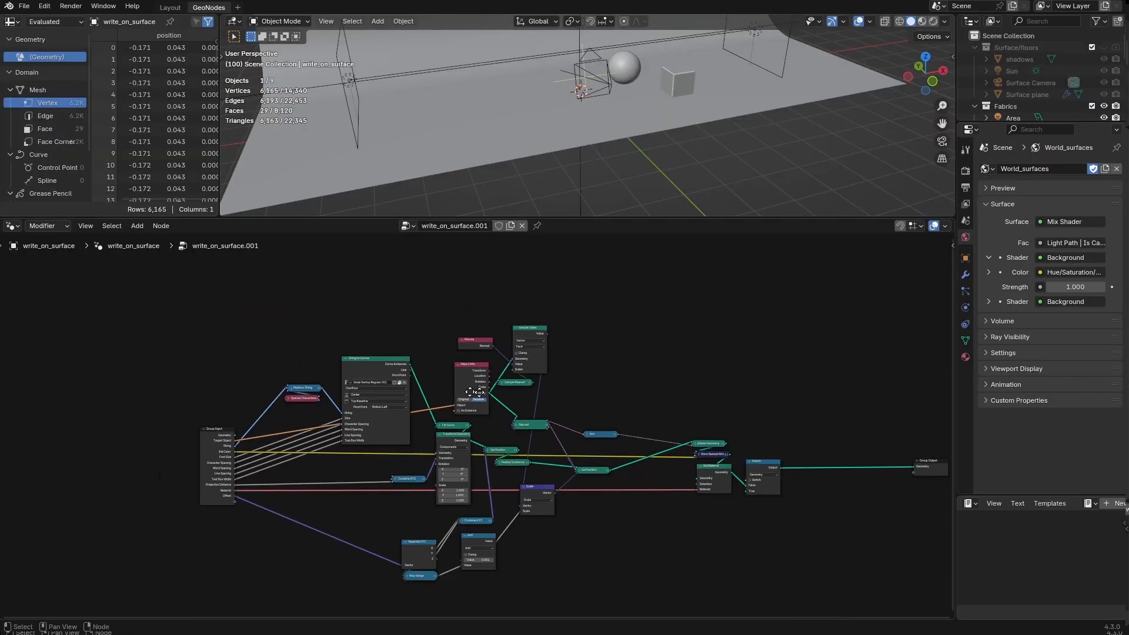
scroll(505, 400, up, 4)
scroll(499, 406, up, 2)
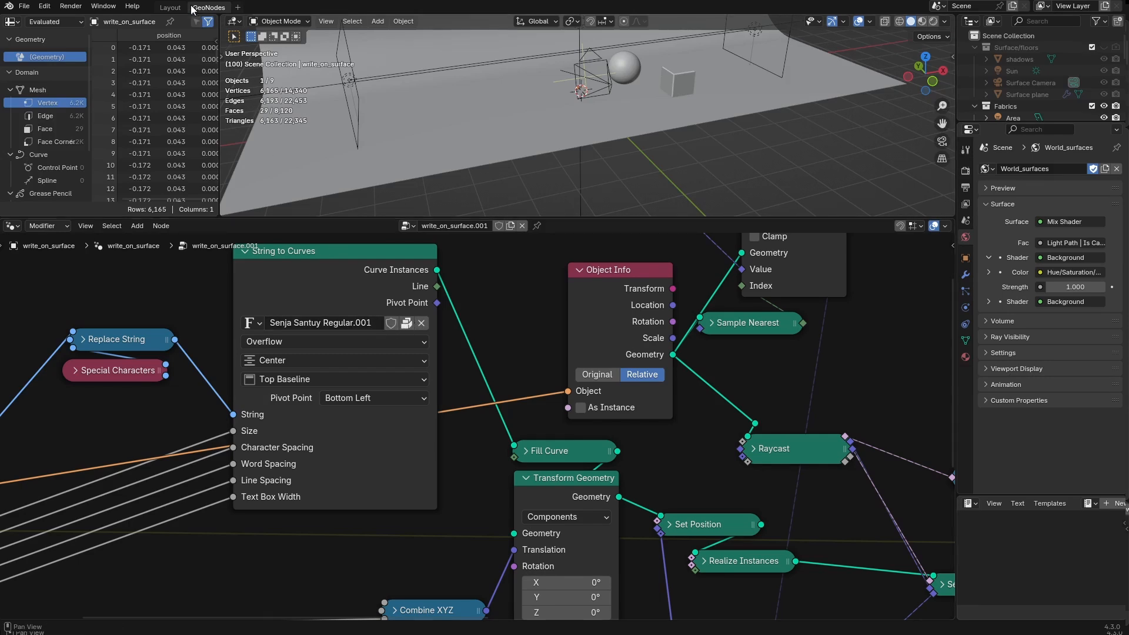
click(170, 8)
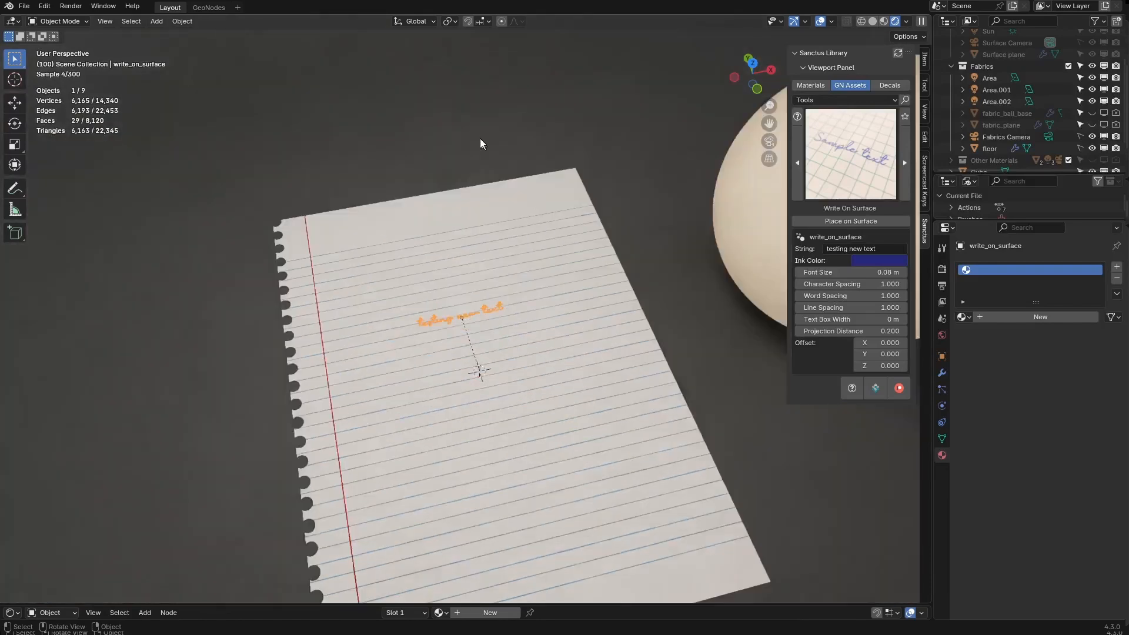
- Place a second Write On Surface text on the lined paper, below the first one and nearer the edge without holes
scroll(542, 256, up, 1)
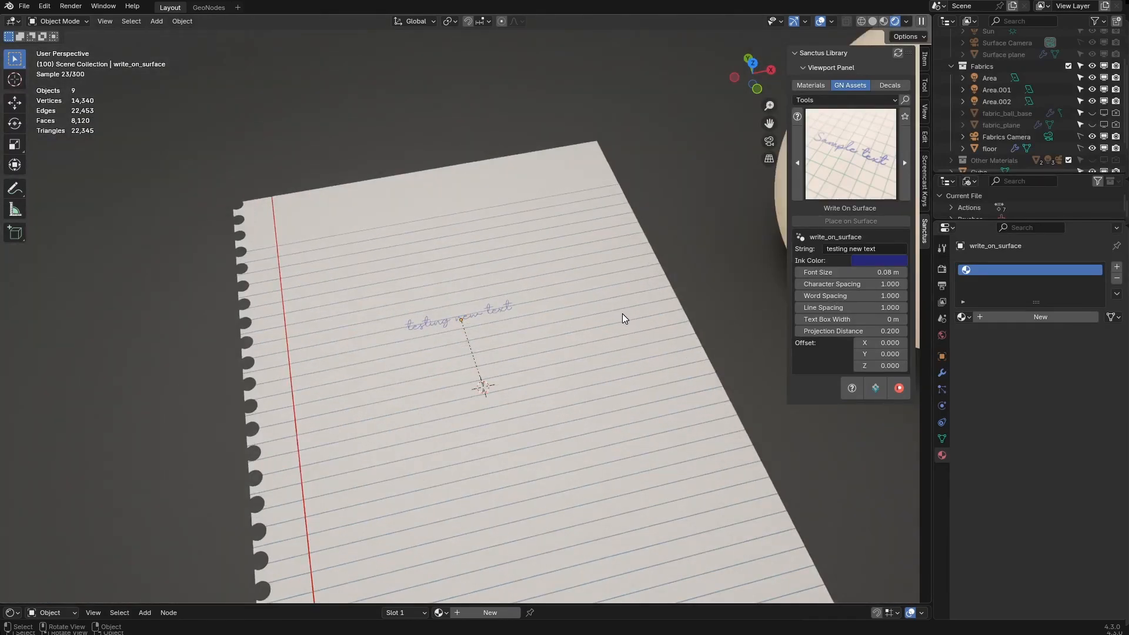
scroll(623, 319, up, 2)
click(532, 313)
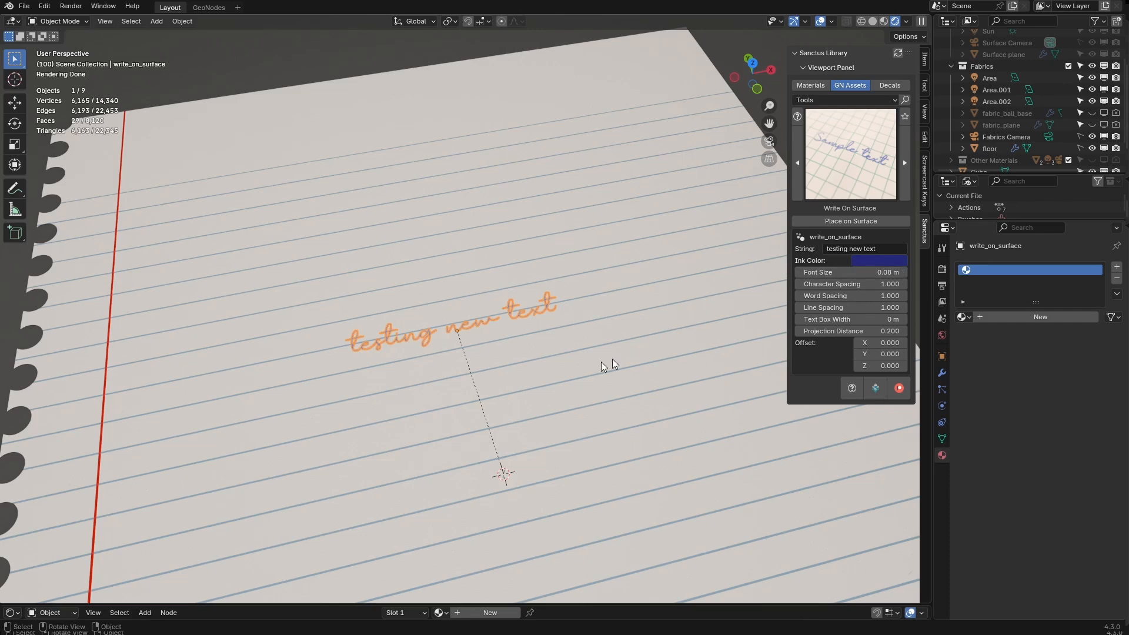
scroll(613, 363, down, 2)
click(602, 421)
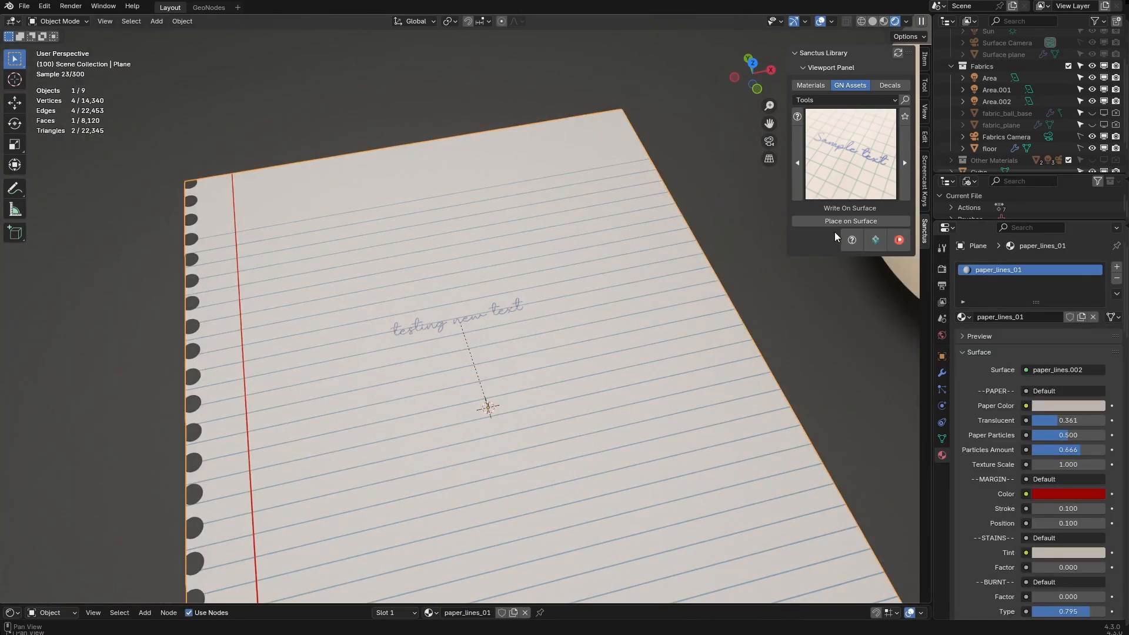
click(845, 219)
click(645, 496)
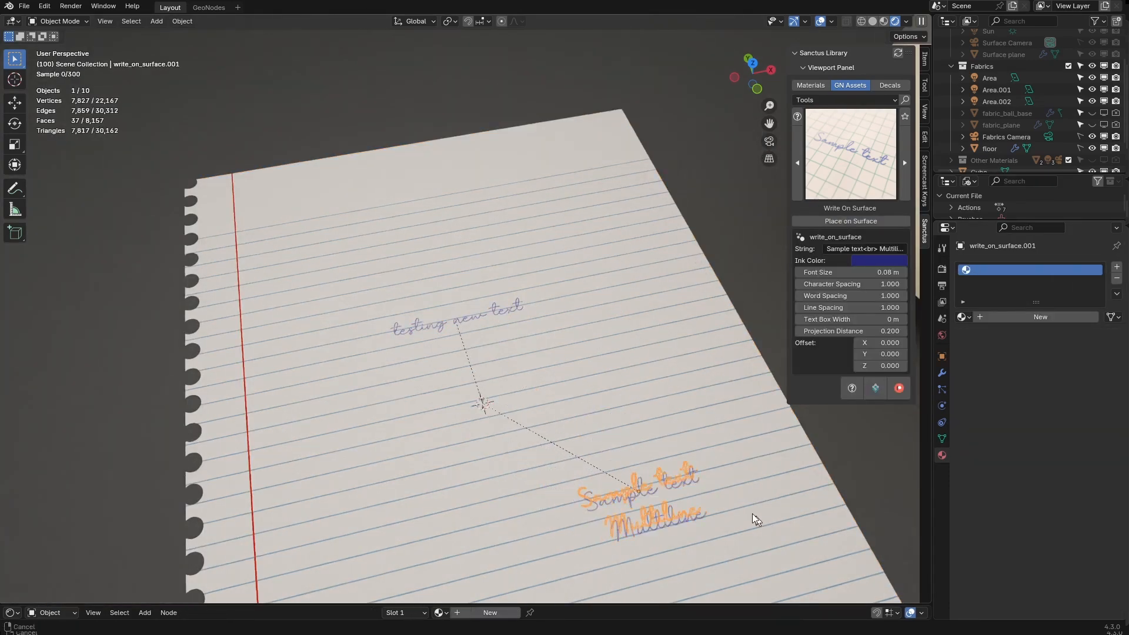
scroll(643, 421, up, 5)
scroll(640, 417, down, 5)
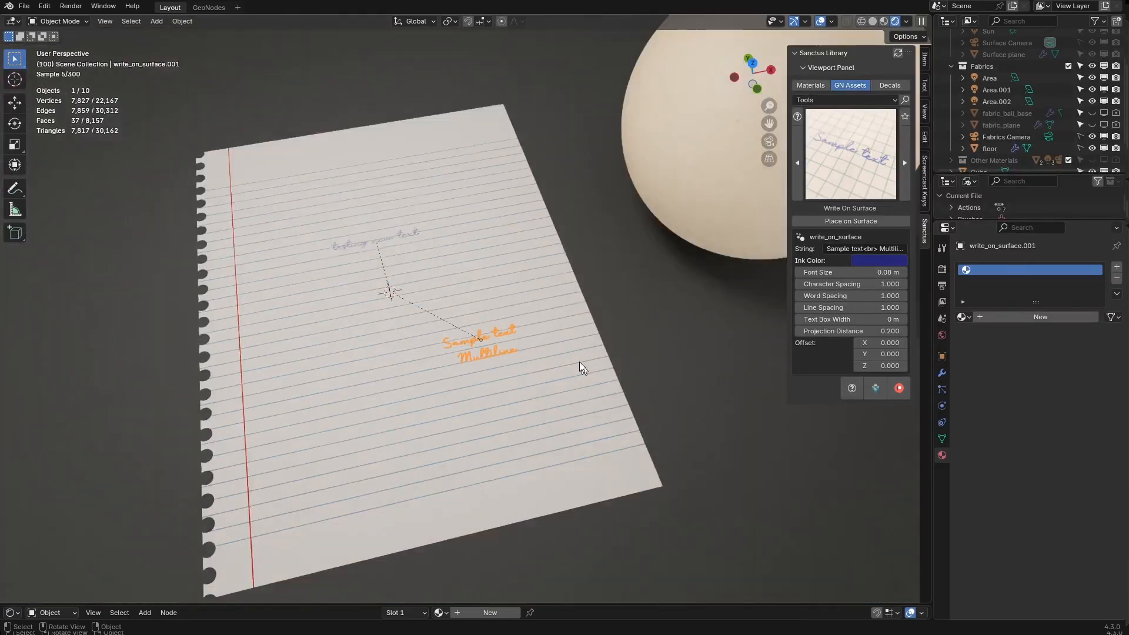
- Try moving the lined paper sheet to check whether its texts follow, and cancel the move
click(580, 363)
key(g)
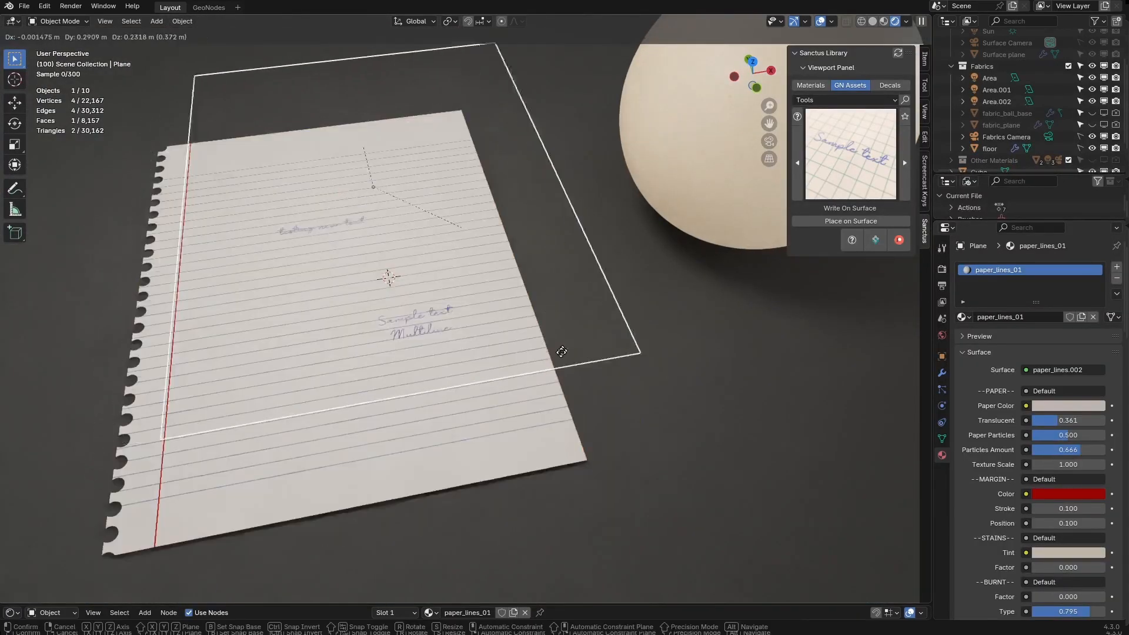
right_click(549, 321)
- Change the ink color of the "Sample text Multiline" writing on the paper to a bright yellow
scroll(517, 335, up, 5)
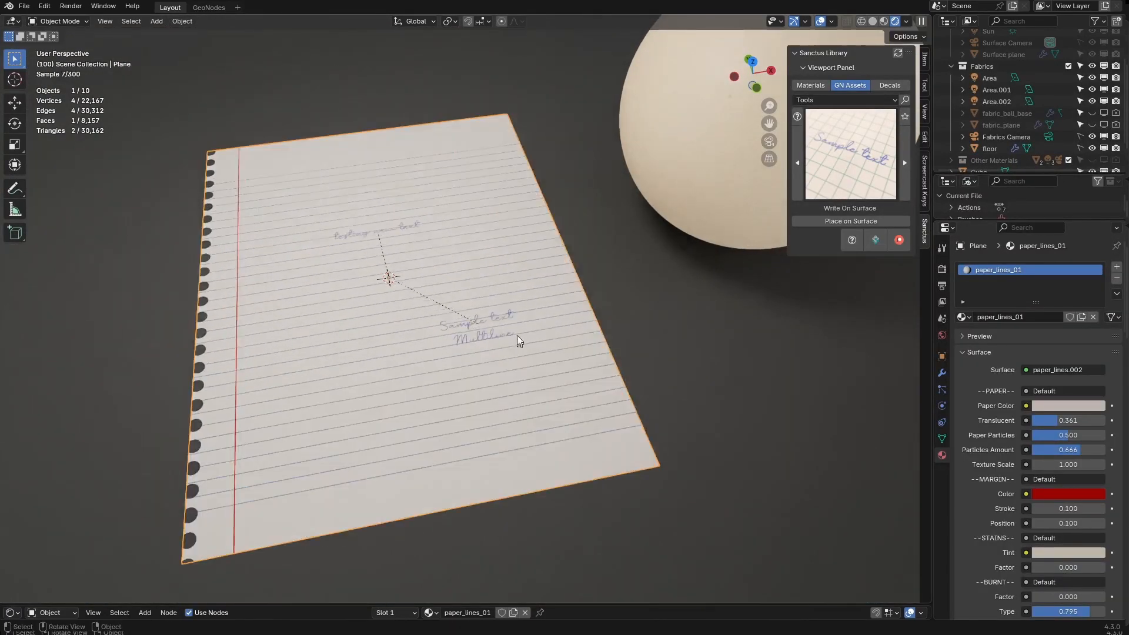
scroll(537, 373, up, 2)
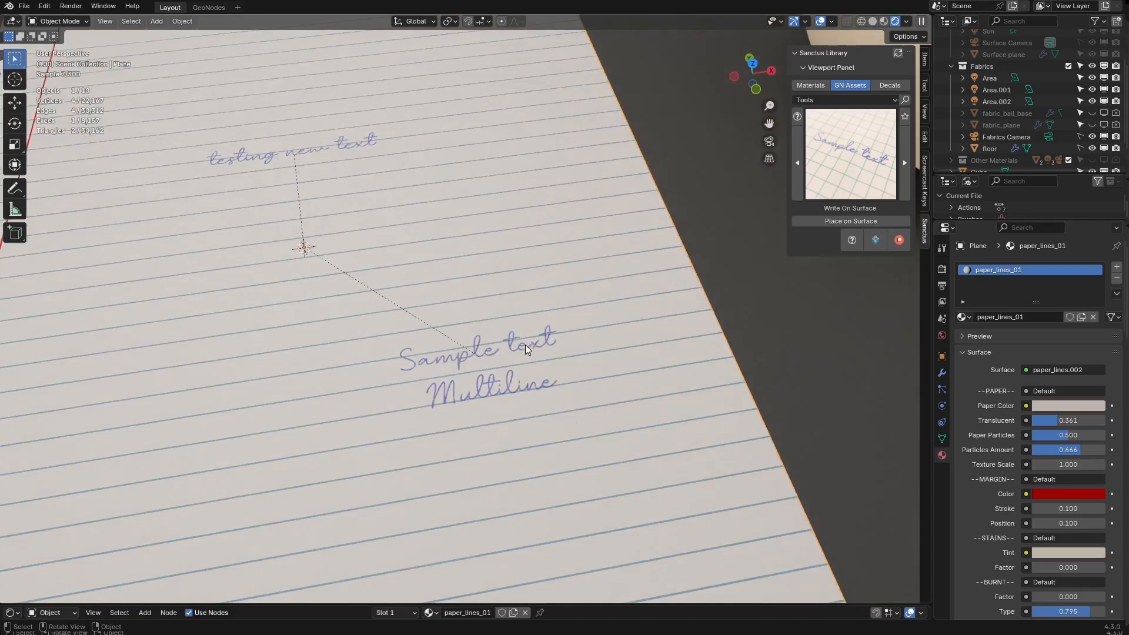
click(524, 345)
scroll(605, 365, up, 4)
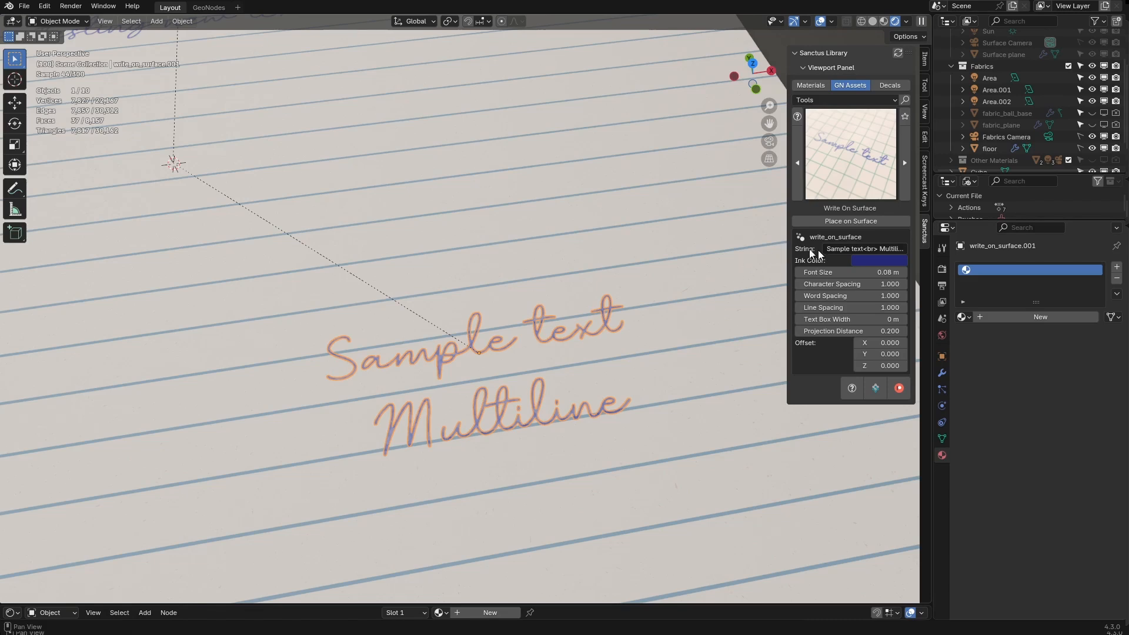
click(873, 262)
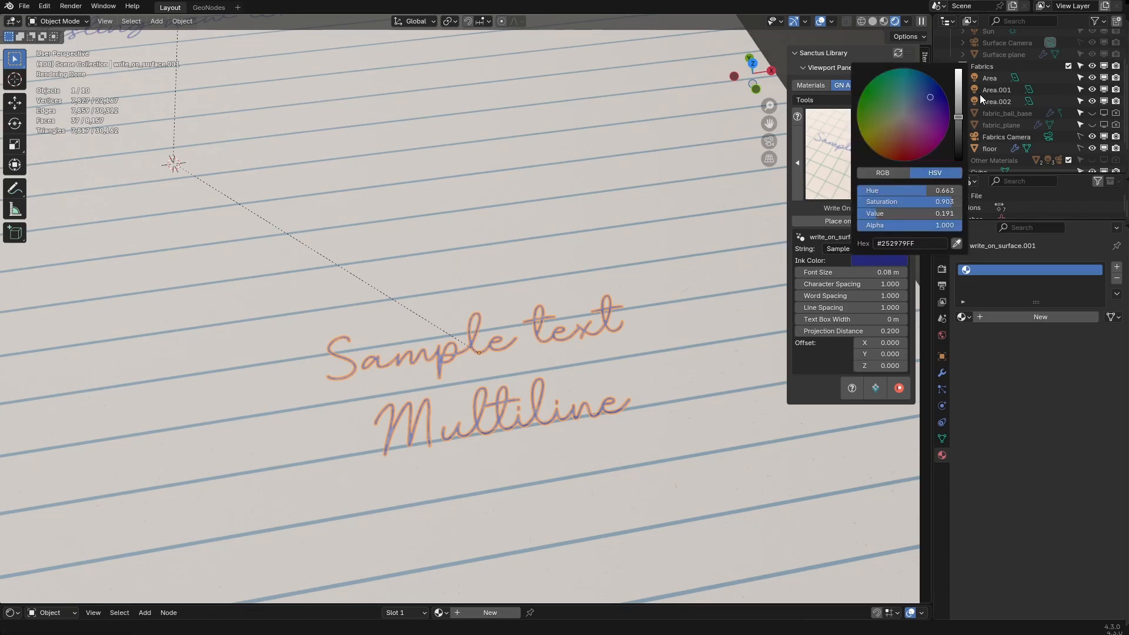
click(959, 78)
drag(881, 106, 858, 129)
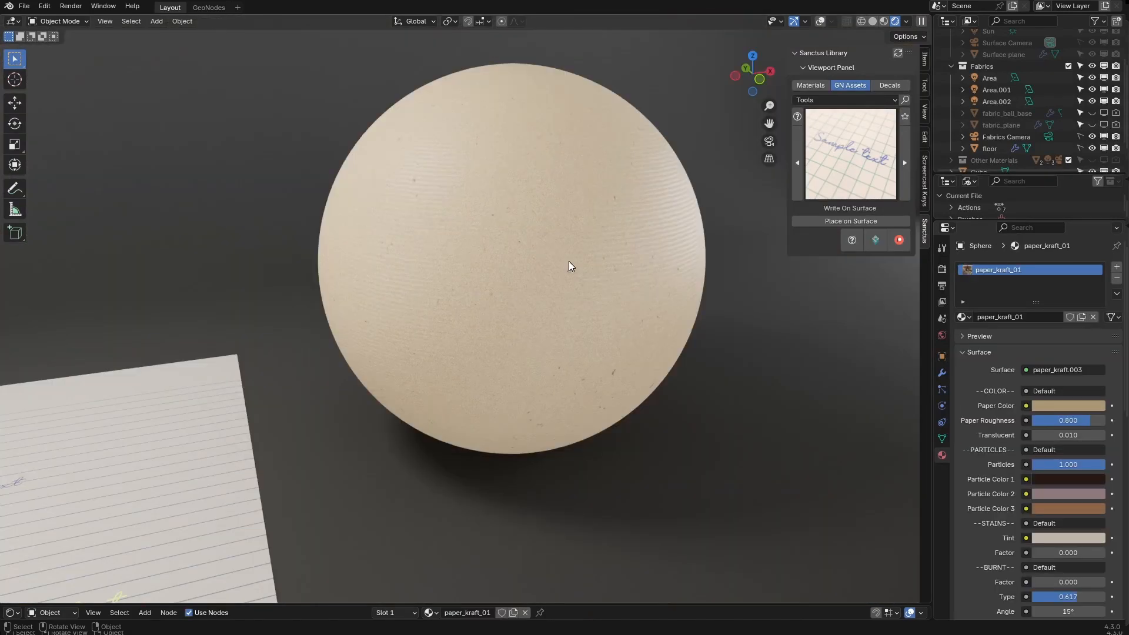
- Turn the viewport overlays back on and place a Write On Surface text on the front of the kraft paper sphere
shift+middle_drag(506, 349, 491, 312)
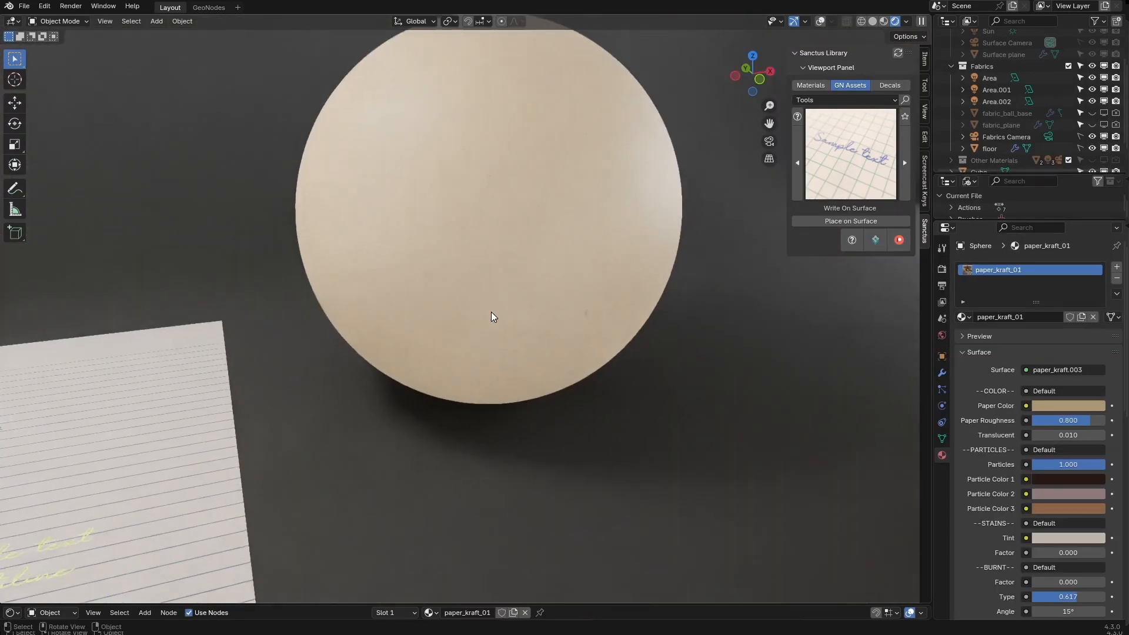
shift+middle_drag(516, 245, 499, 307)
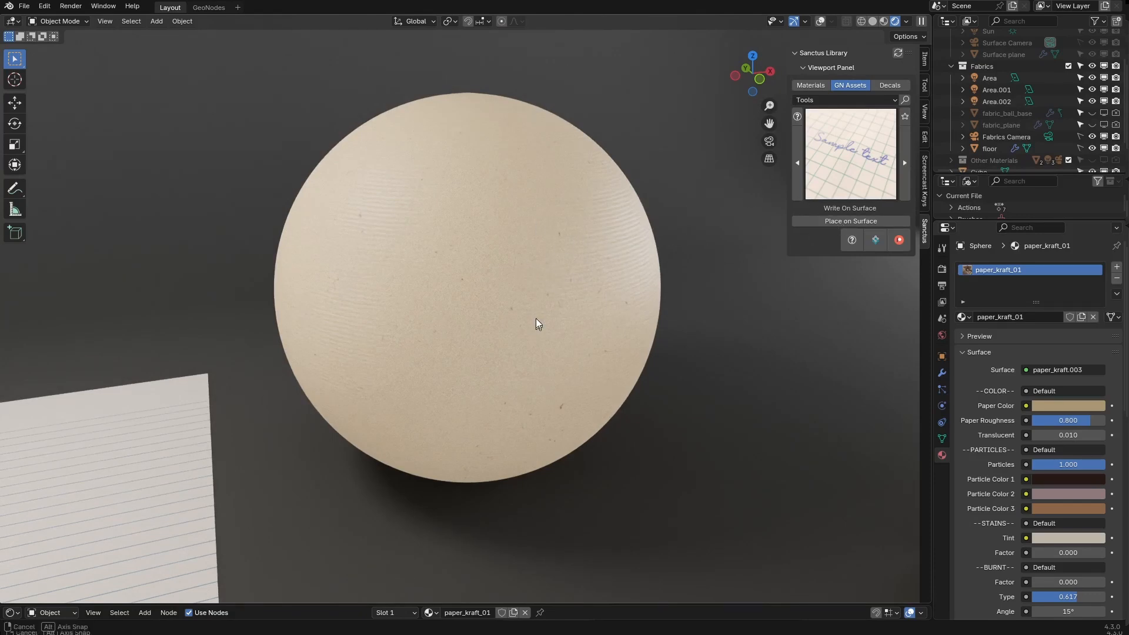
middle_drag(535, 319, 534, 312)
click(820, 21)
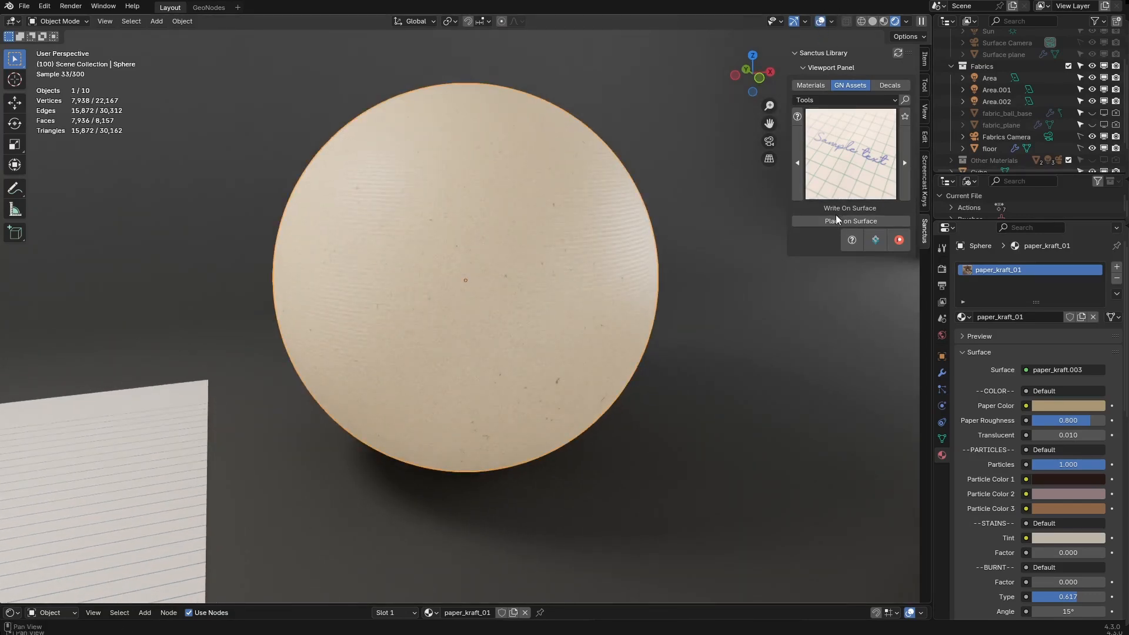
click(810, 223)
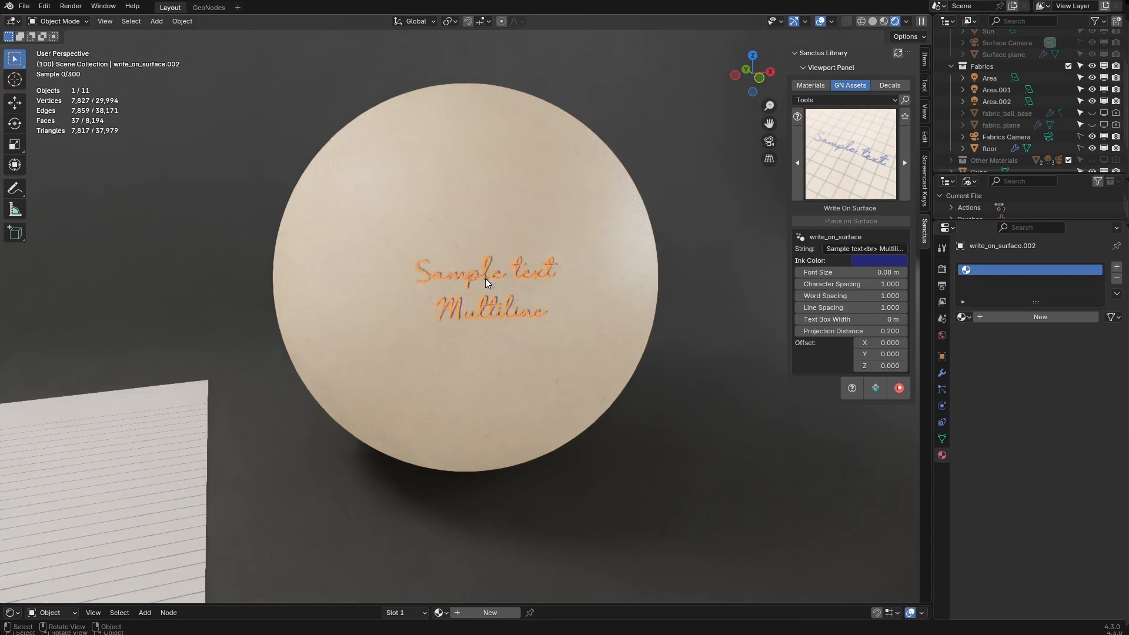
click(481, 278)
scroll(547, 234, up, 4)
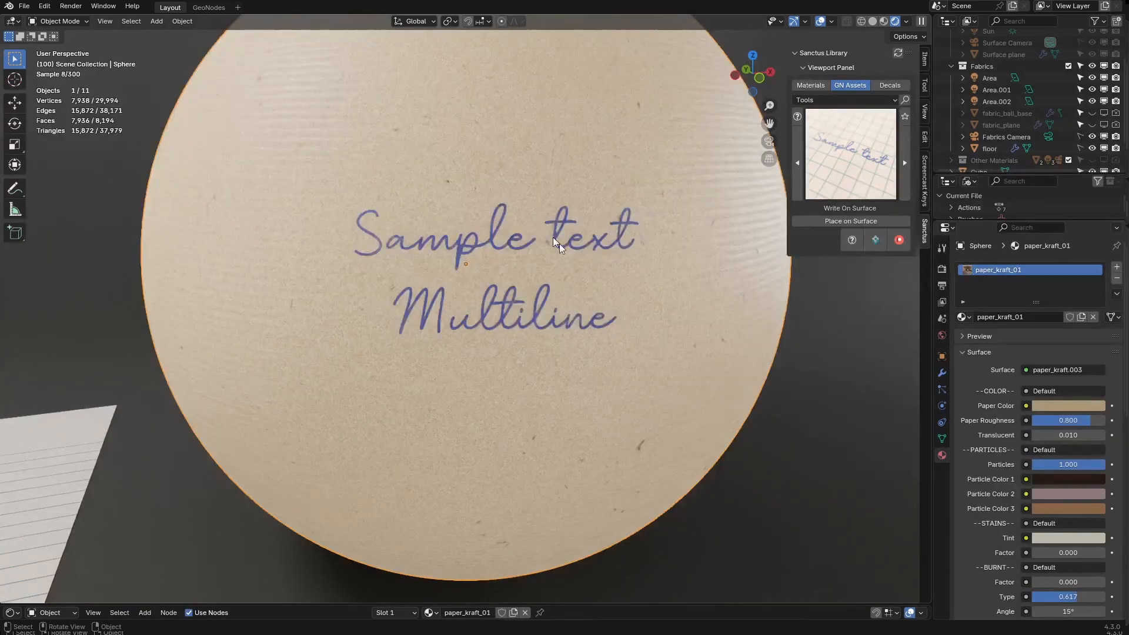
scroll(532, 294, down, 5)
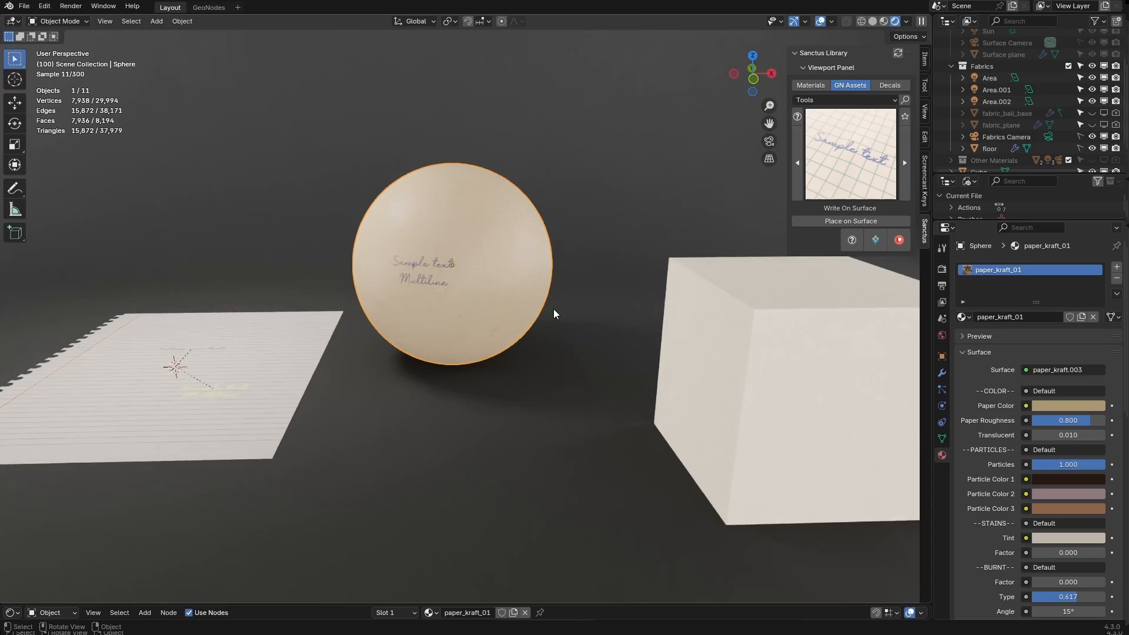
- Place a Write On Surface text on the front face of the cube
click(790, 363)
key(KP_Decimal)
click(840, 222)
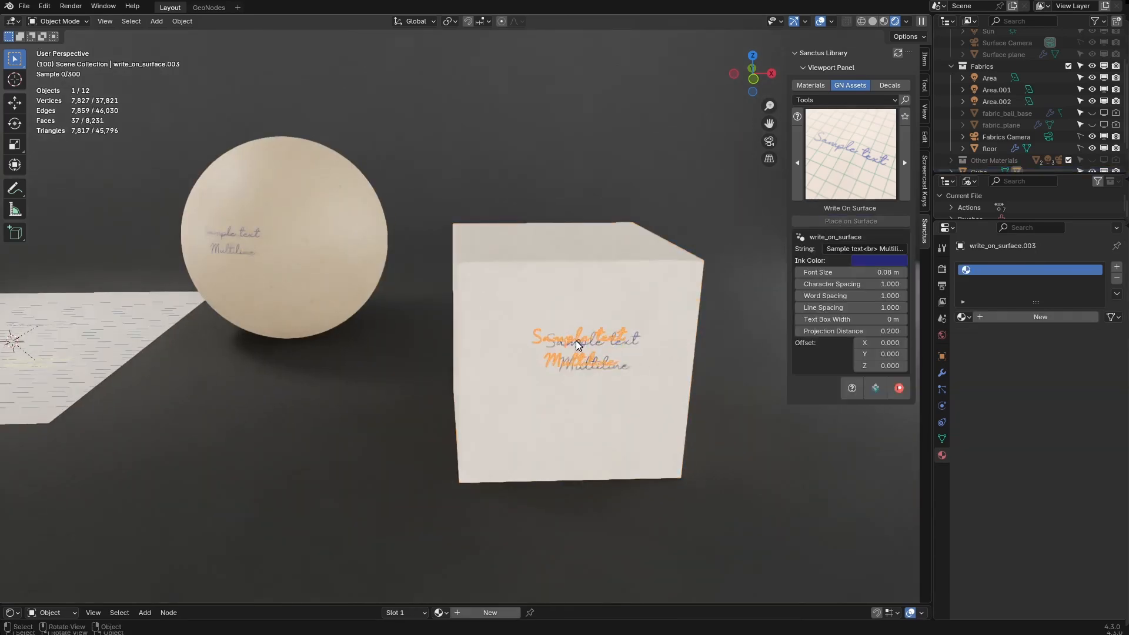
click(558, 395)
scroll(577, 418, up, 5)
scroll(570, 410, down, 6)
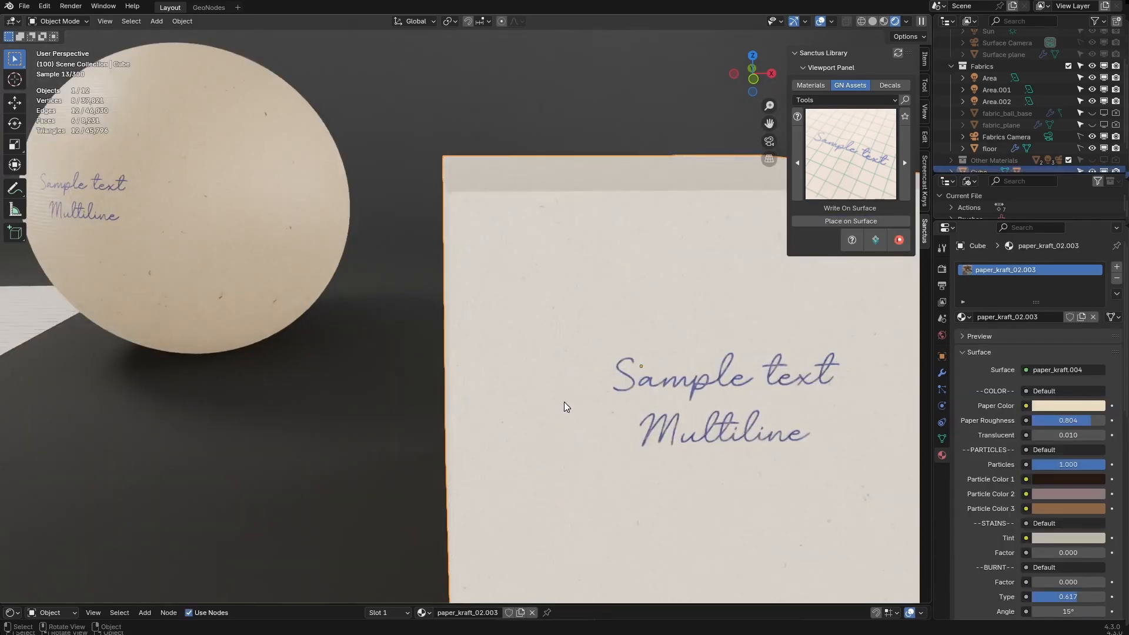
middle_drag(472, 369, 517, 370)
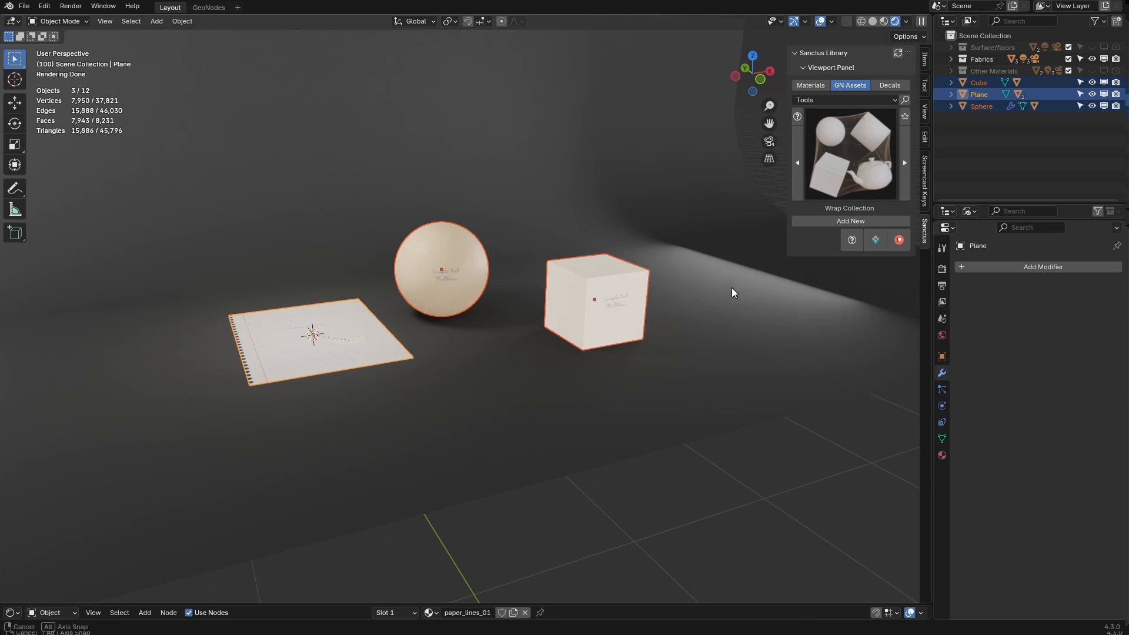
- Move the cube, sphere and lined paper sheet into a new collection named "test"
middle_drag(731, 288, 729, 290)
scroll(728, 290, up, 1)
click(658, 300)
shift+click(453, 250)
shift+click(330, 344)
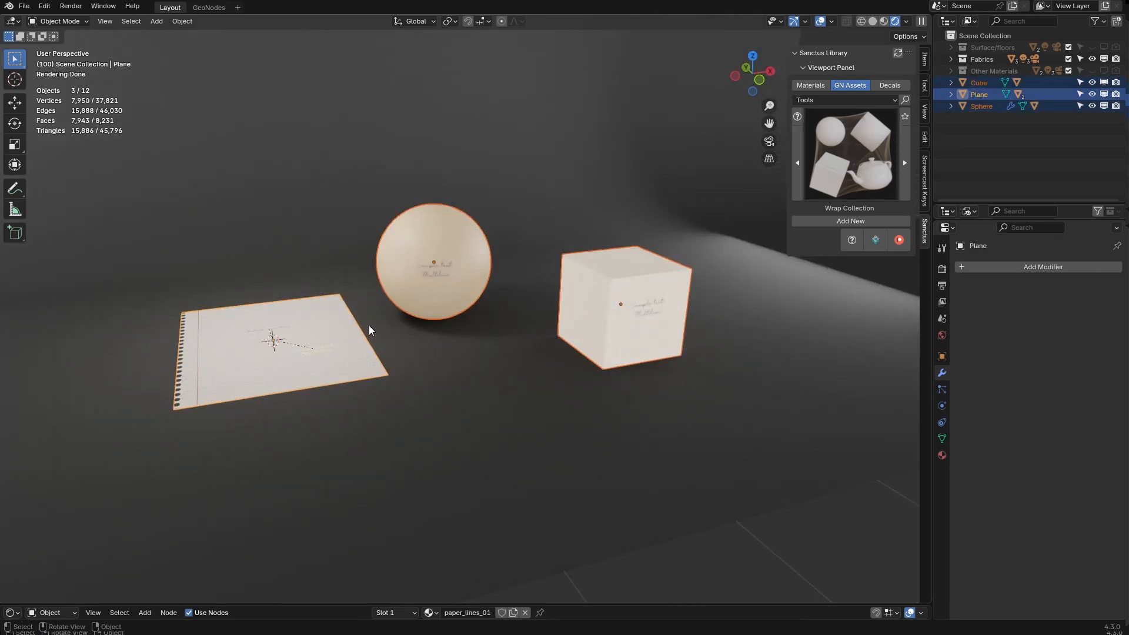
key(m)
click(368, 325)
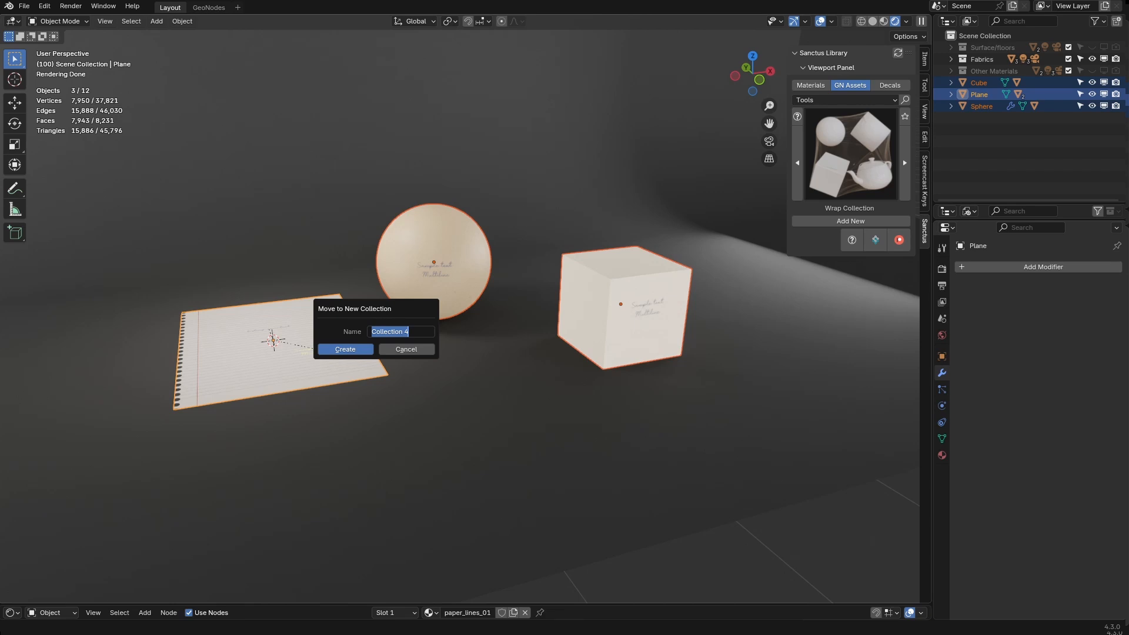
text(test)
key(Return)
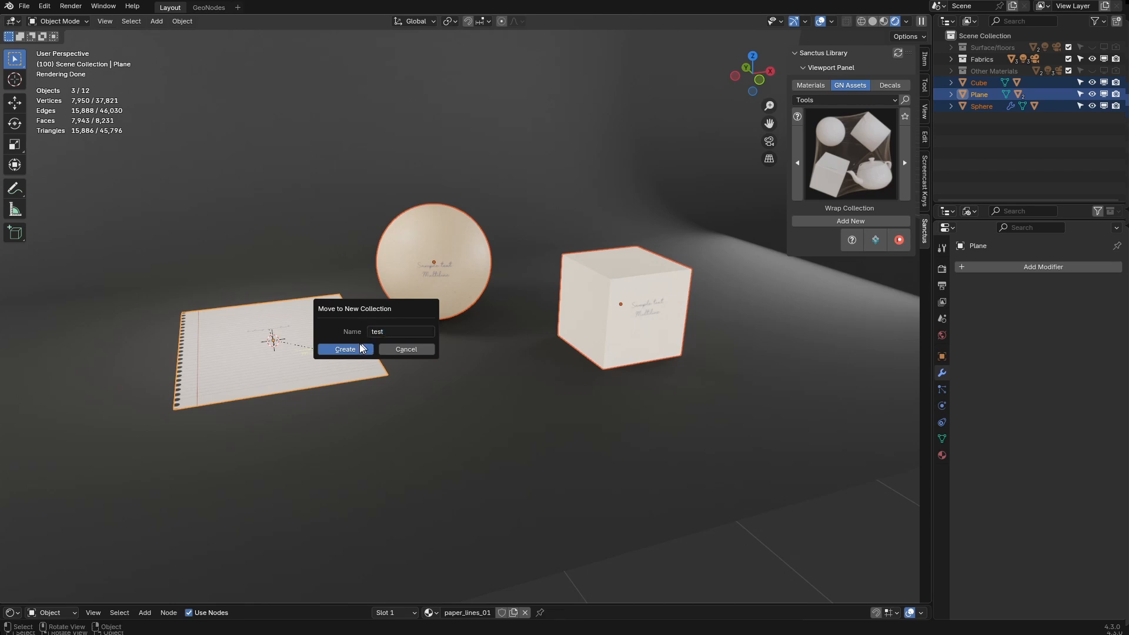
click(358, 343)
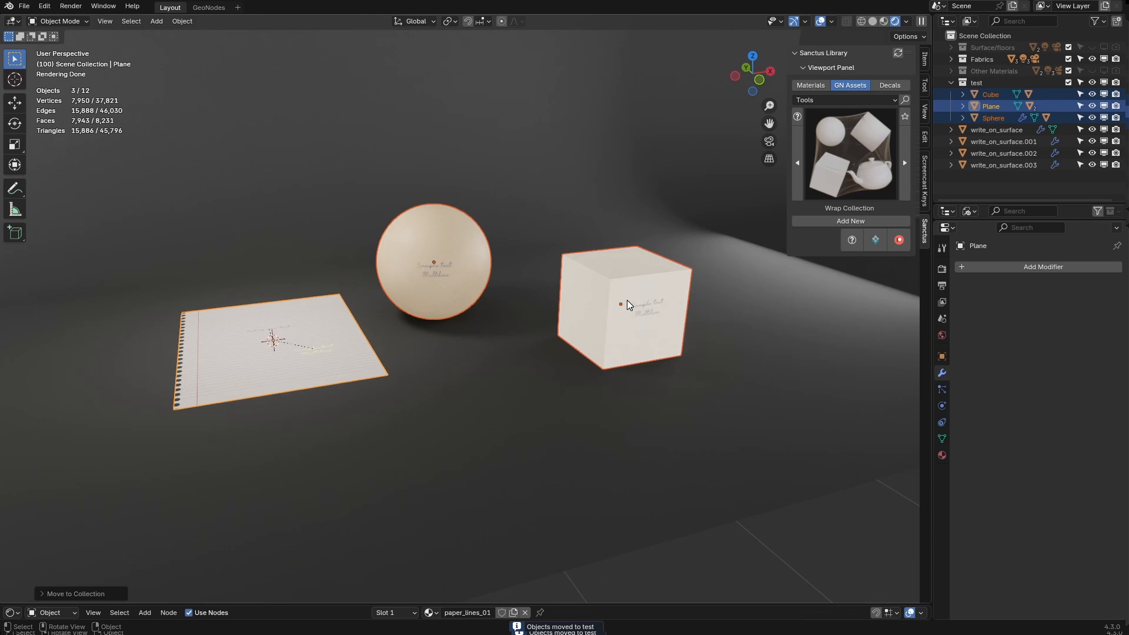
- Raise the cube, sphere and paper sheet together along the Z axis so they float above the floor
key(g)
key(z)
click(633, 230)
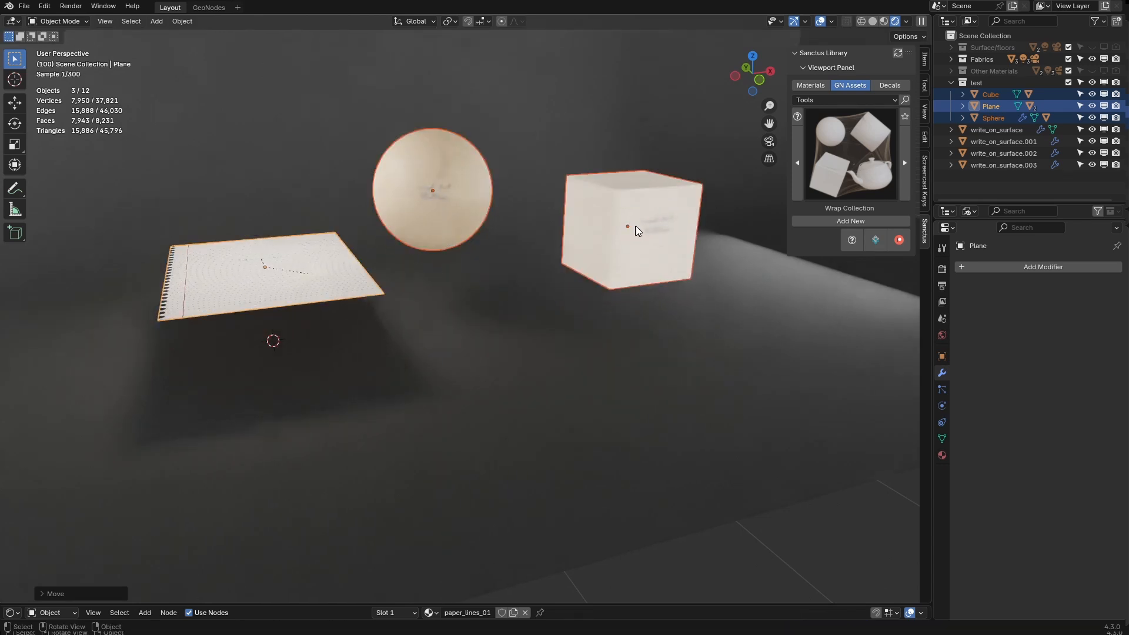
- Add the Wrap Collection asset and set its wrap collection to "test"
click(832, 221)
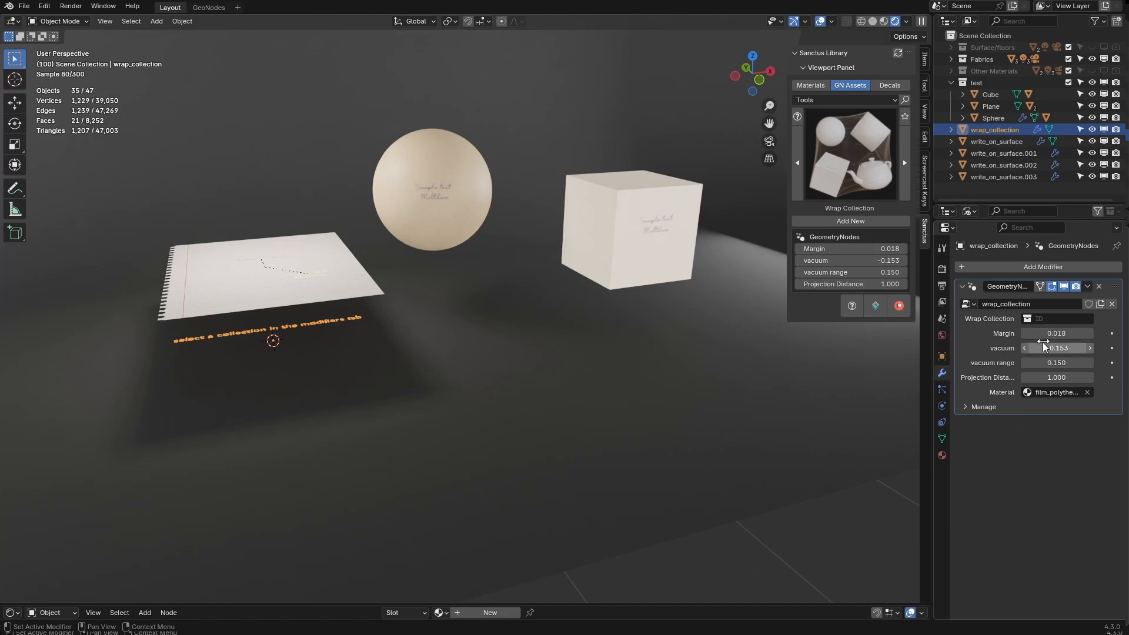
click(1041, 318)
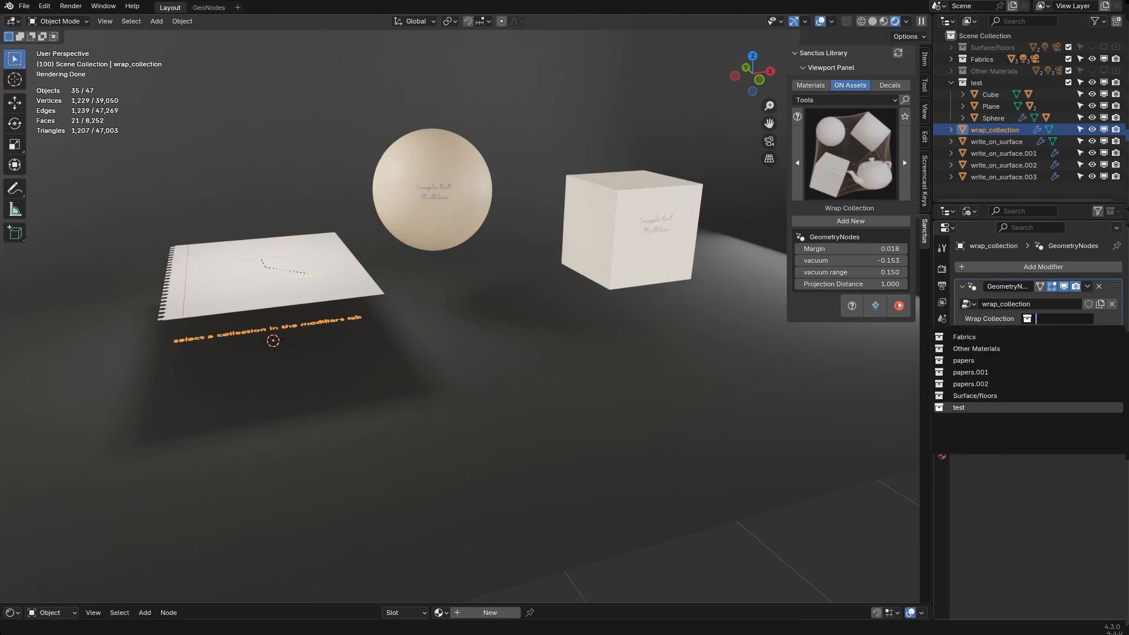
click(964, 407)
middle_drag(680, 358, 648, 357)
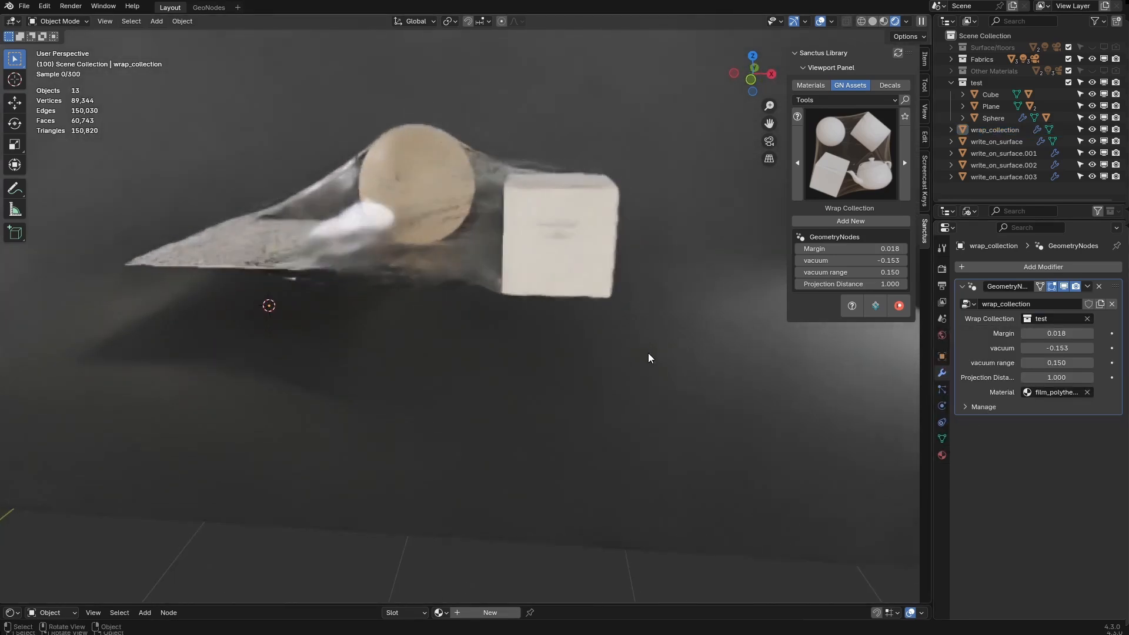
middle_drag(356, 263, 404, 254)
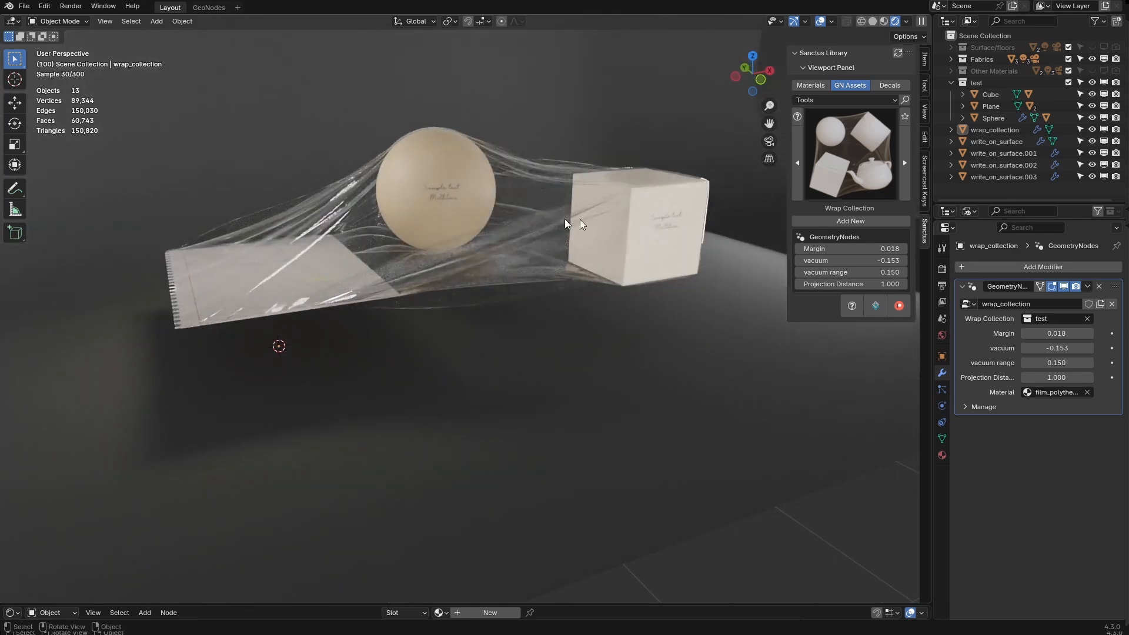
middle_drag(537, 297, 549, 297)
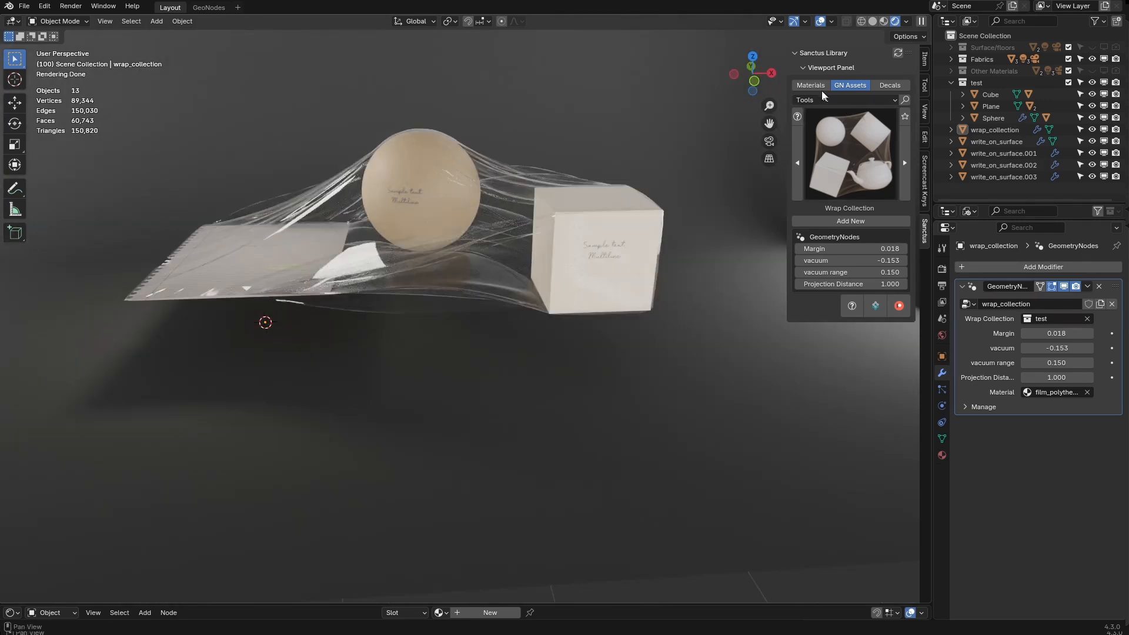
- Import the Film Polythene 03 material from the Fabrics category and assign it as the wrap's material
click(821, 88)
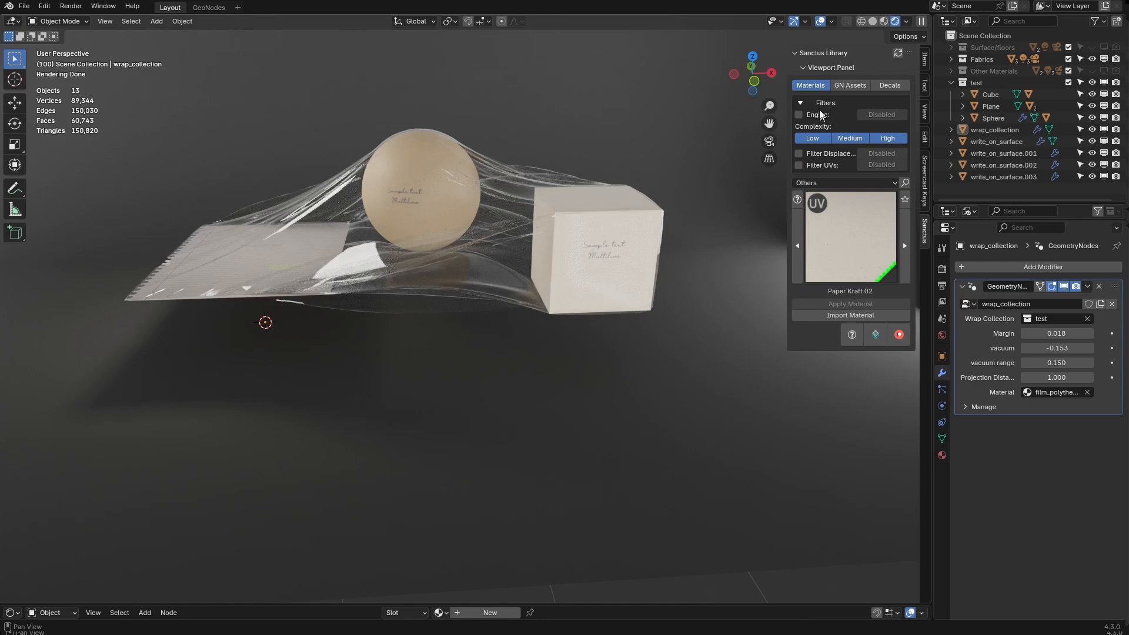
click(819, 107)
click(823, 121)
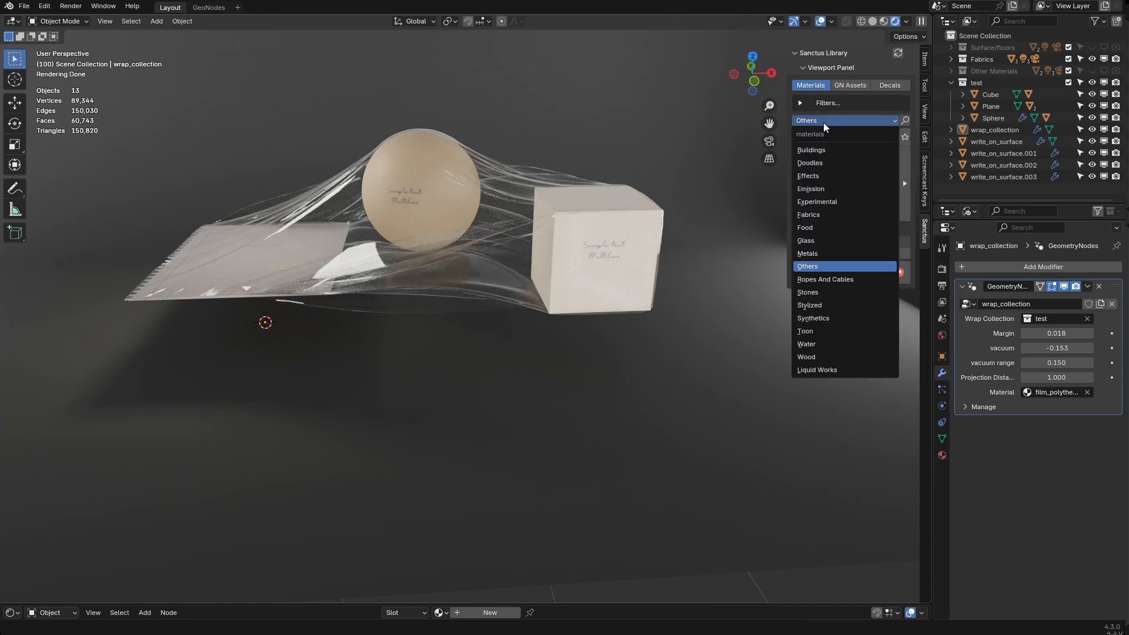
click(823, 216)
click(847, 163)
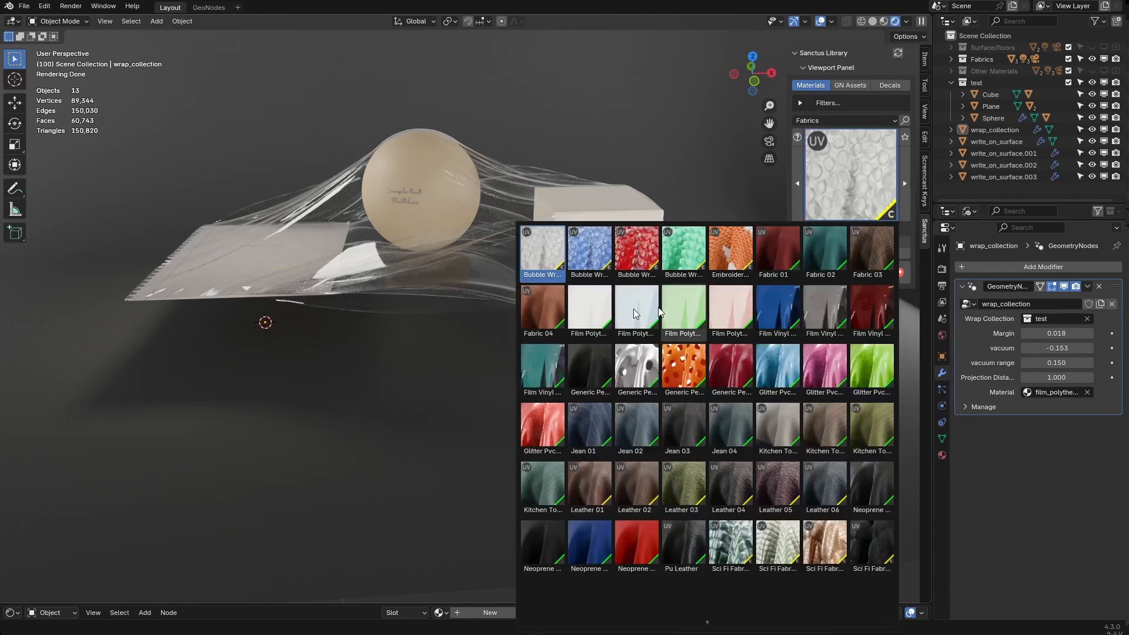
click(693, 310)
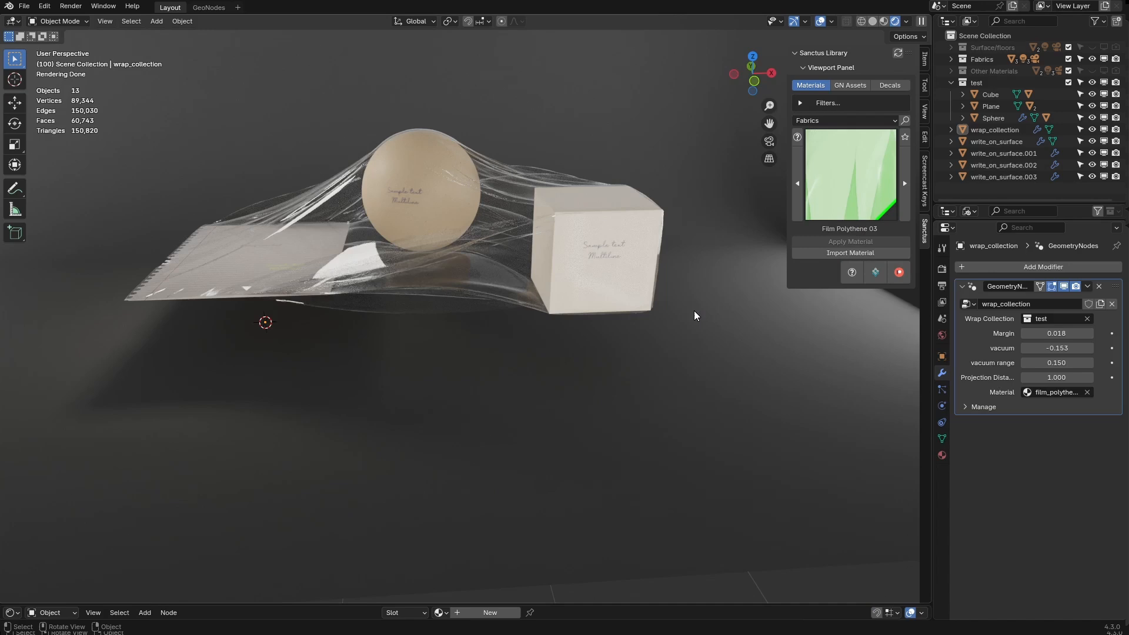
click(852, 254)
click(1056, 392)
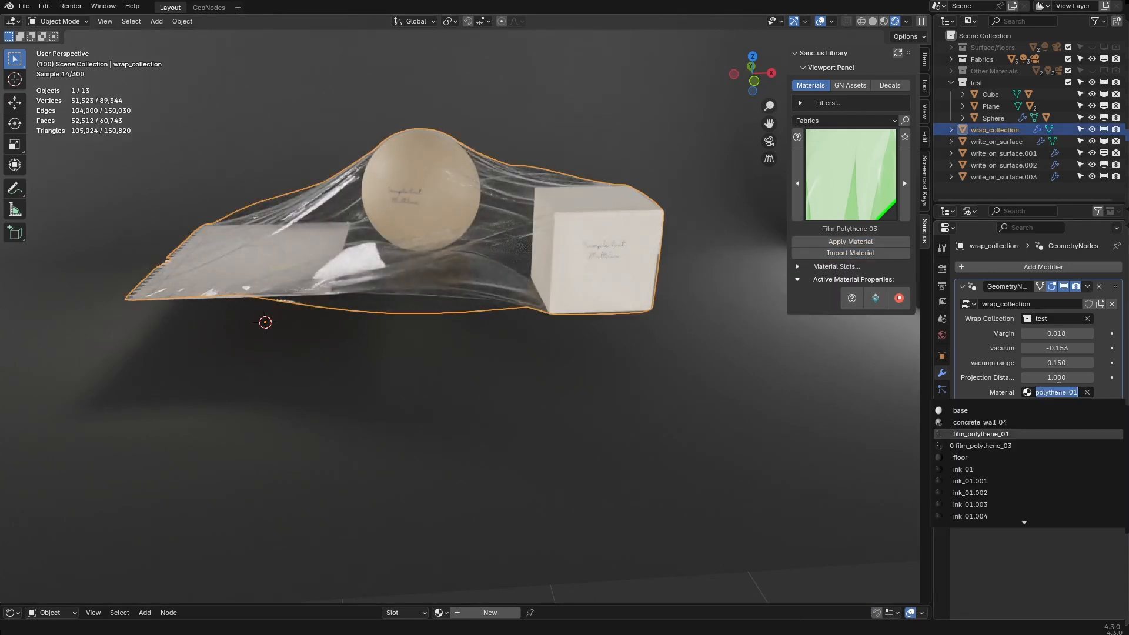
click(993, 446)
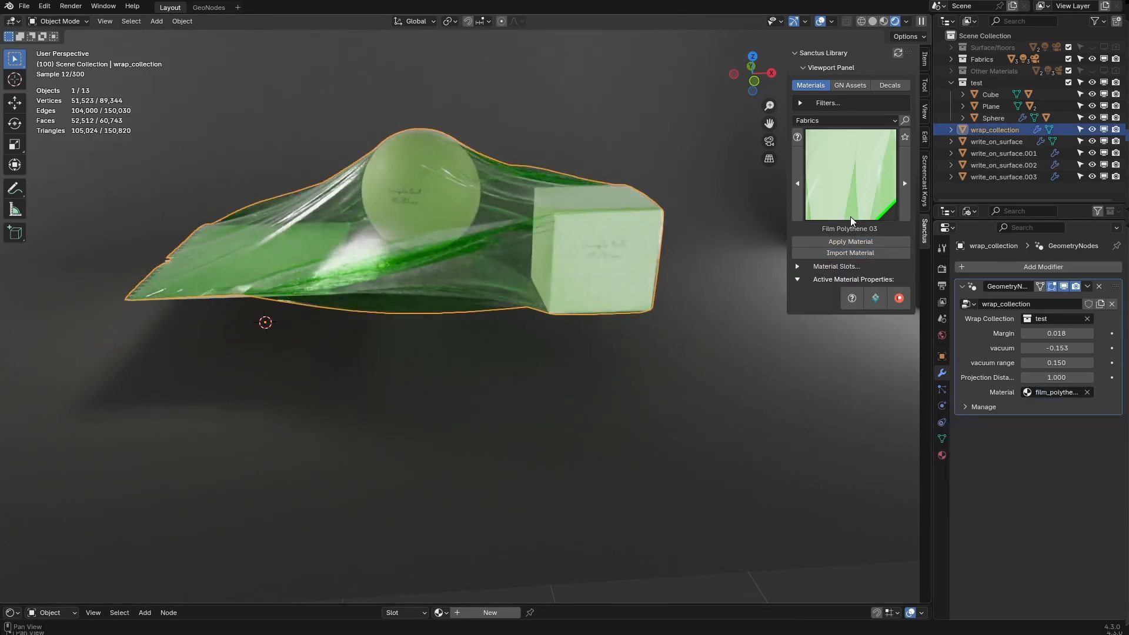
- Import the Film Polythene 04 material and assign it as the wrap's material
click(905, 184)
click(850, 253)
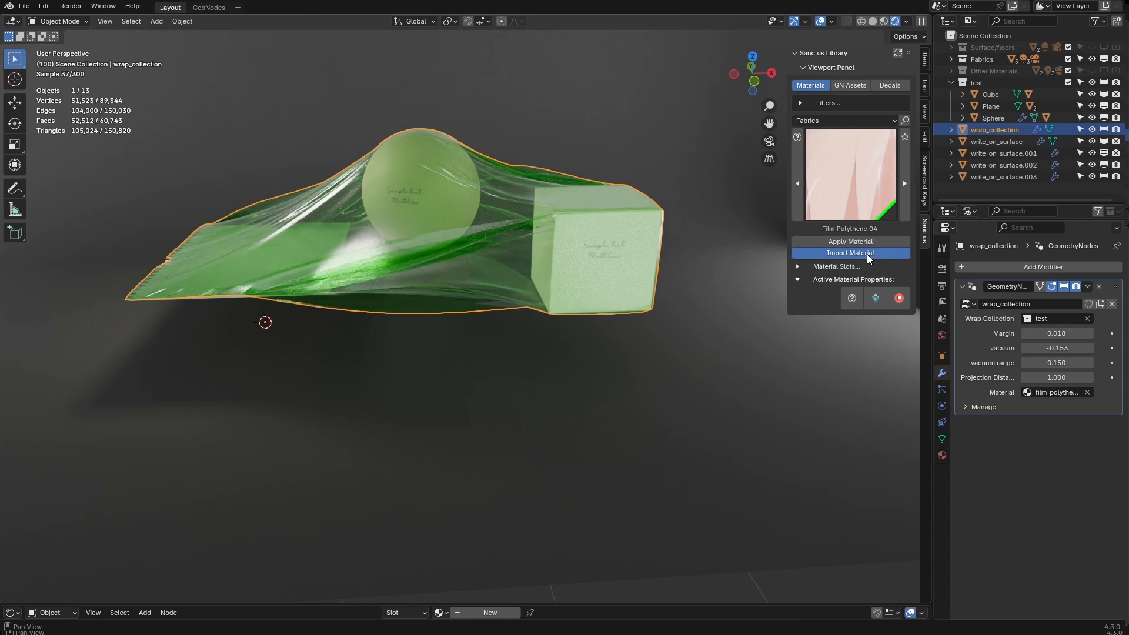
click(1056, 392)
click(980, 458)
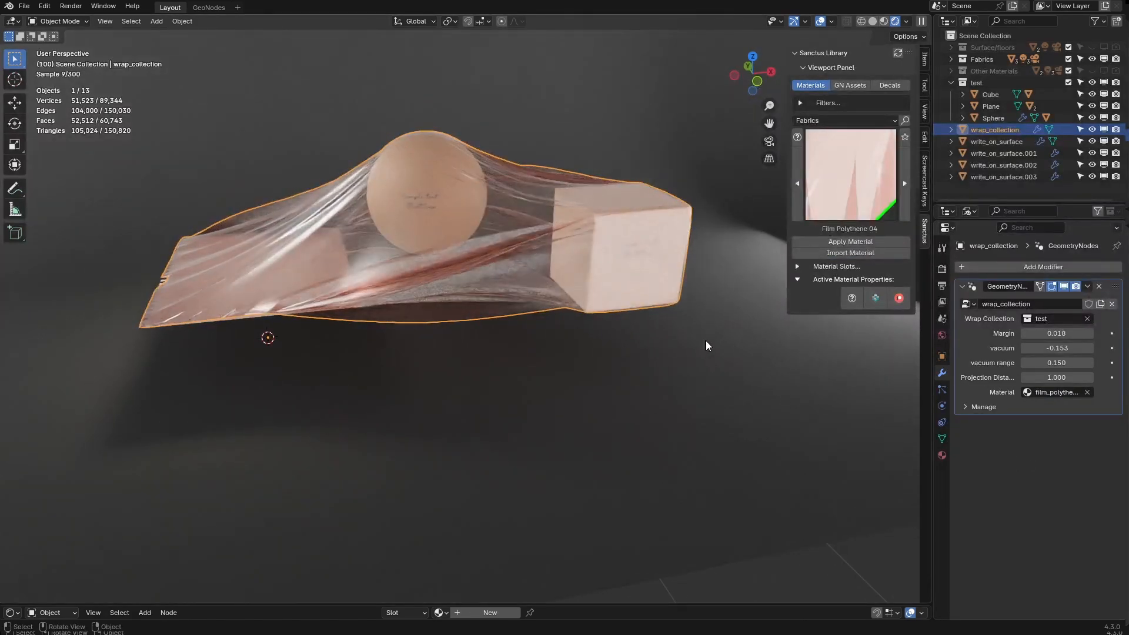
shift+middle_drag(705, 340, 718, 337)
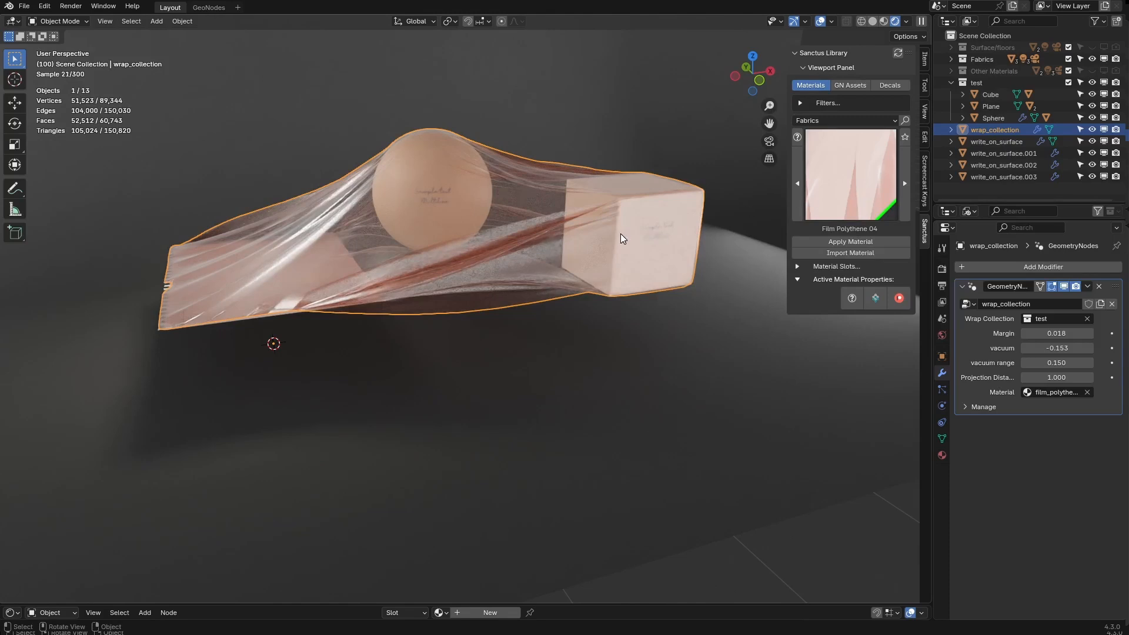
- Move the wrapped cube slightly and raise the sphere well above the cube and paper sheet
click(605, 259)
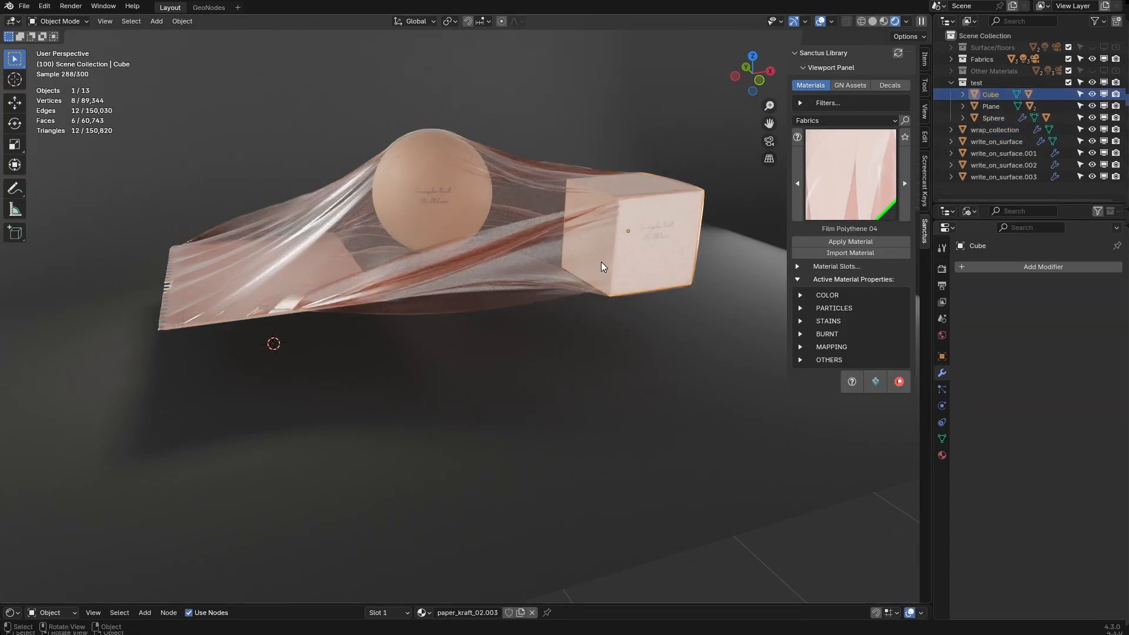
mouse_move(602, 264)
middle_down()
mouse_move(588, 260)
mouse_move(599, 259)
middle_up()
drag(607, 254, 590, 274)
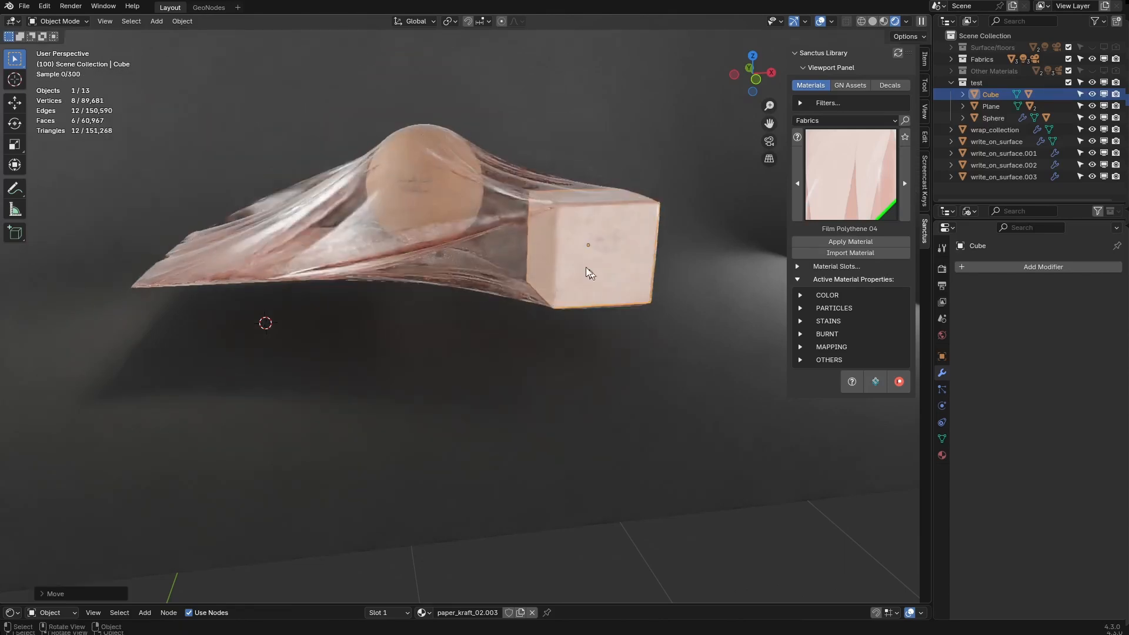
click(993, 117)
key(g)
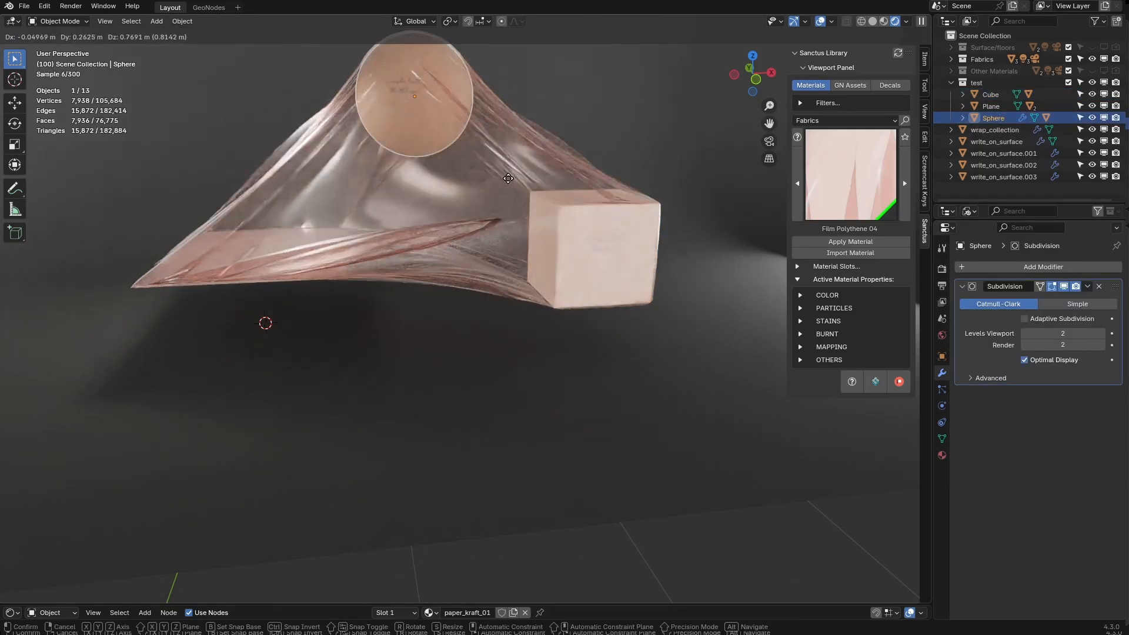
click(516, 236)
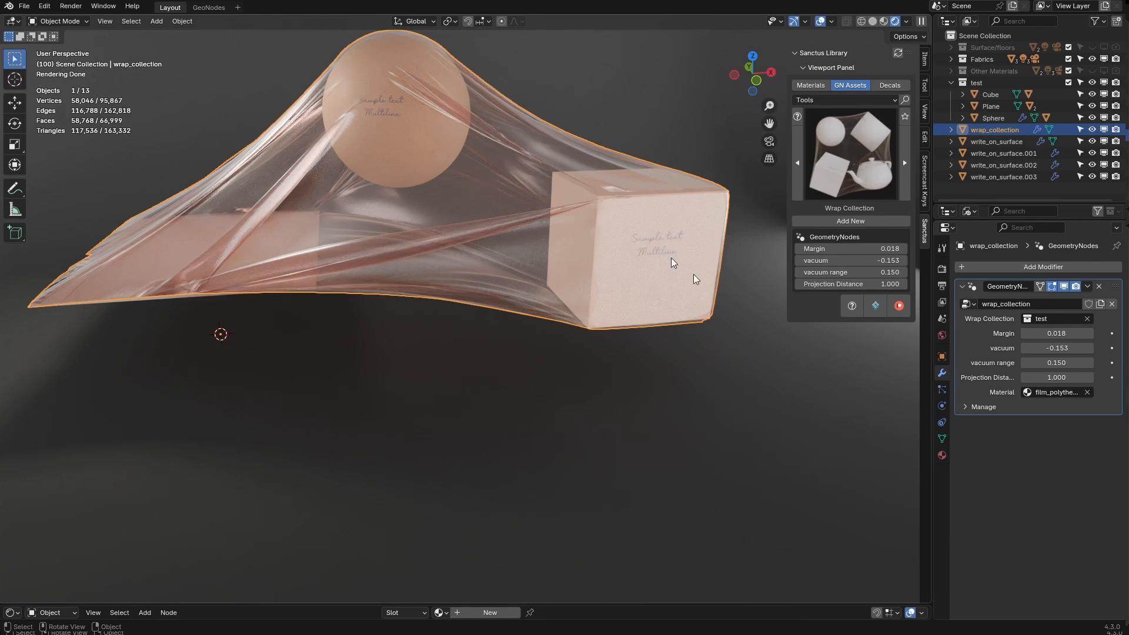
- Set the wrap's vacuum to -0.013 and its vacuum range to 0.300
drag(855, 272, 823, 260)
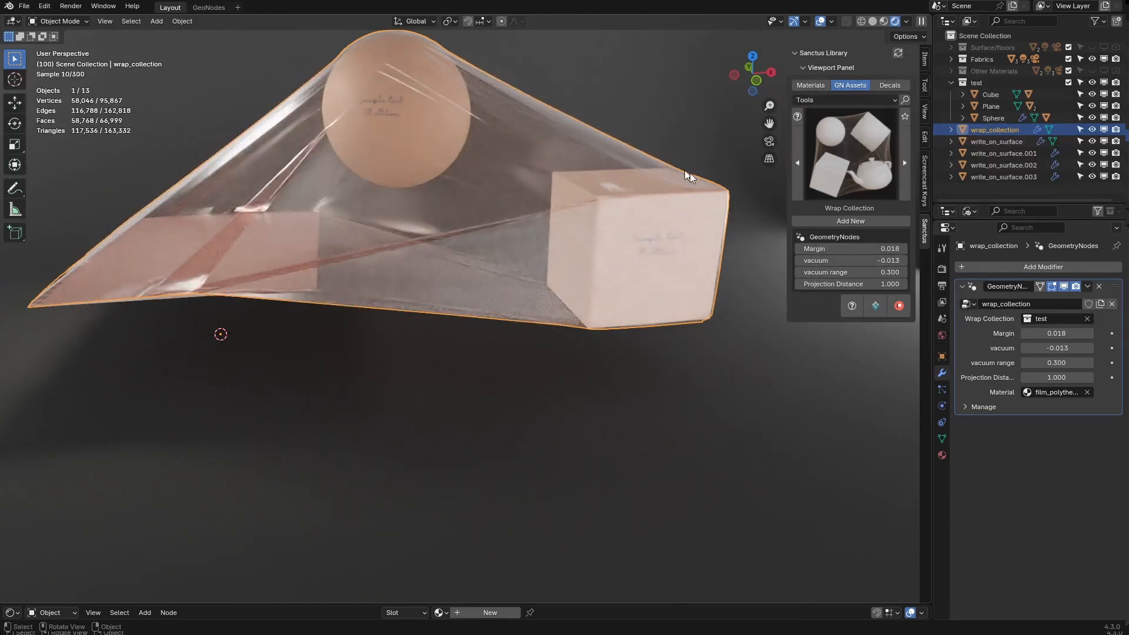
middle_drag(396, 255, 294, 287)
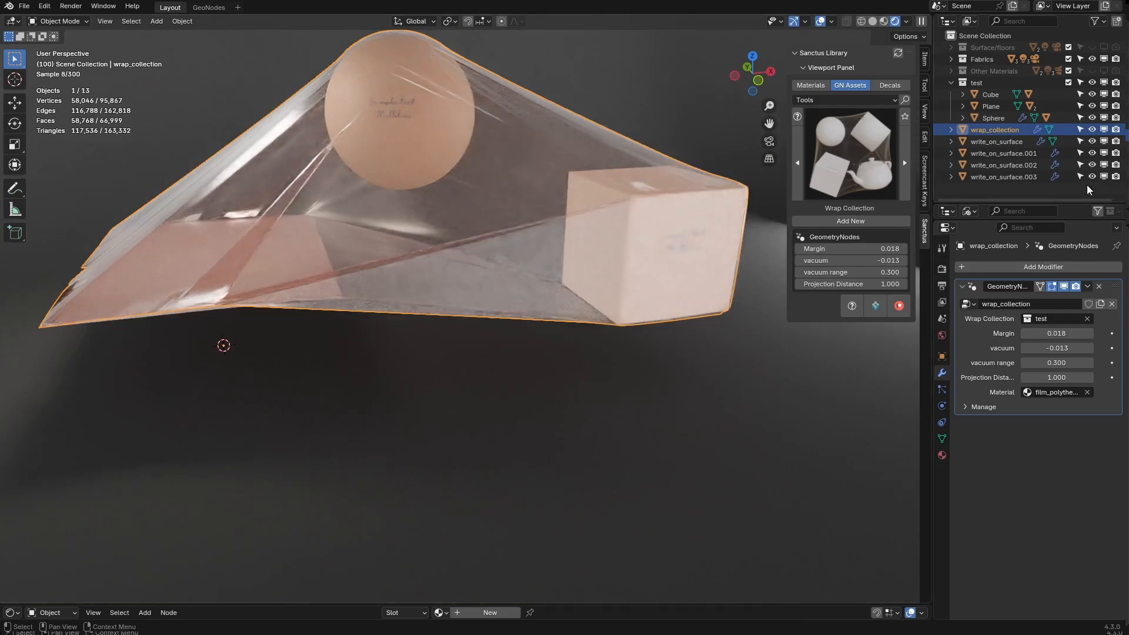
- Replace the paper sheet with a new Ico Sphere placed in the "test" collection
click(993, 105)
key(Delete)
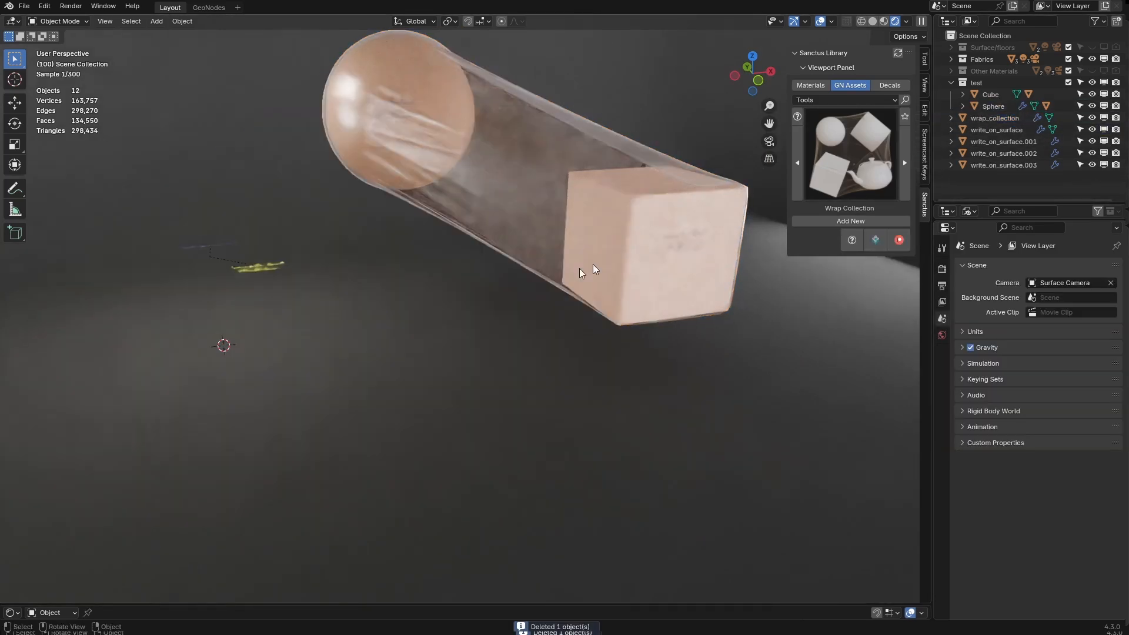
key(shift+a)
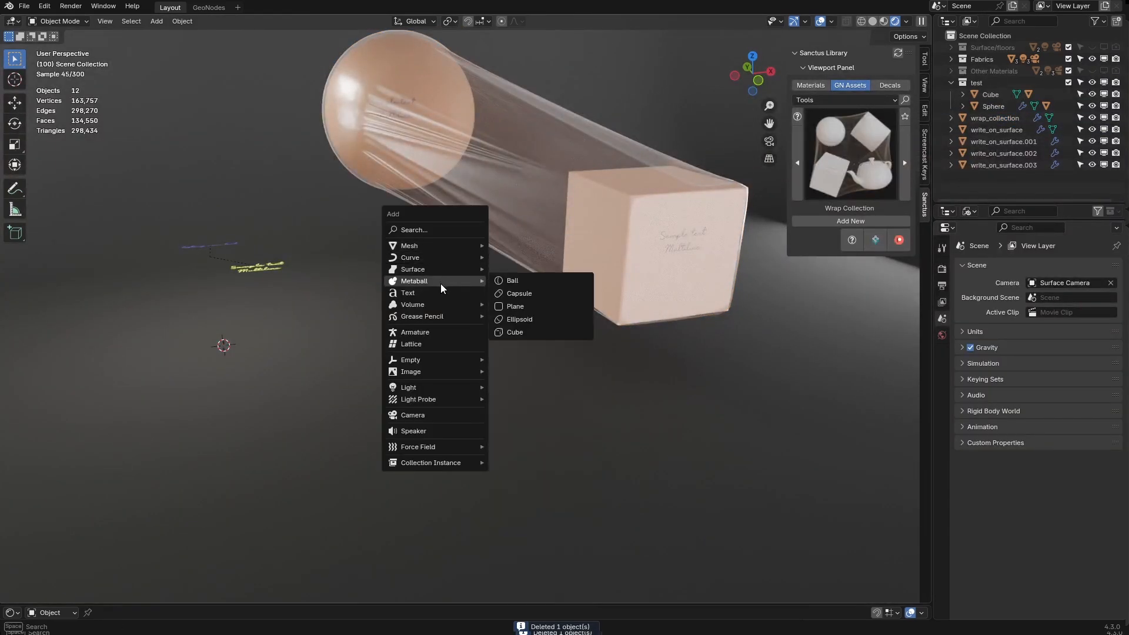
mouse_move(427, 243)
click(536, 293)
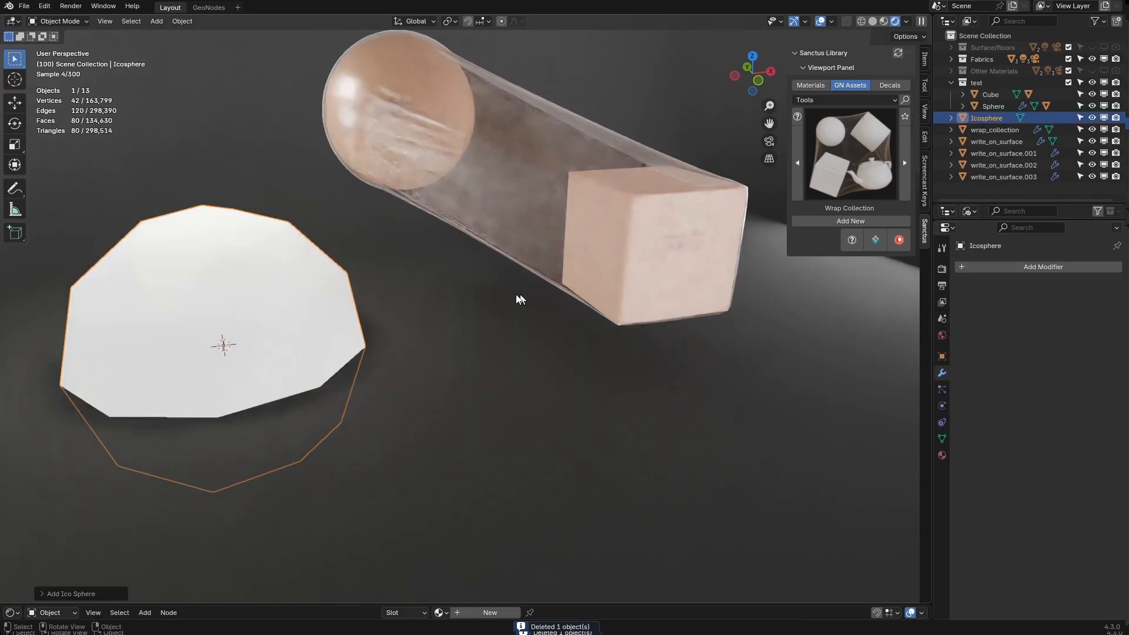
drag(988, 117, 982, 83)
- Scale the icosphere down to roughly half its size and raise it above the floor
scroll(448, 253, down, 3)
key(s)
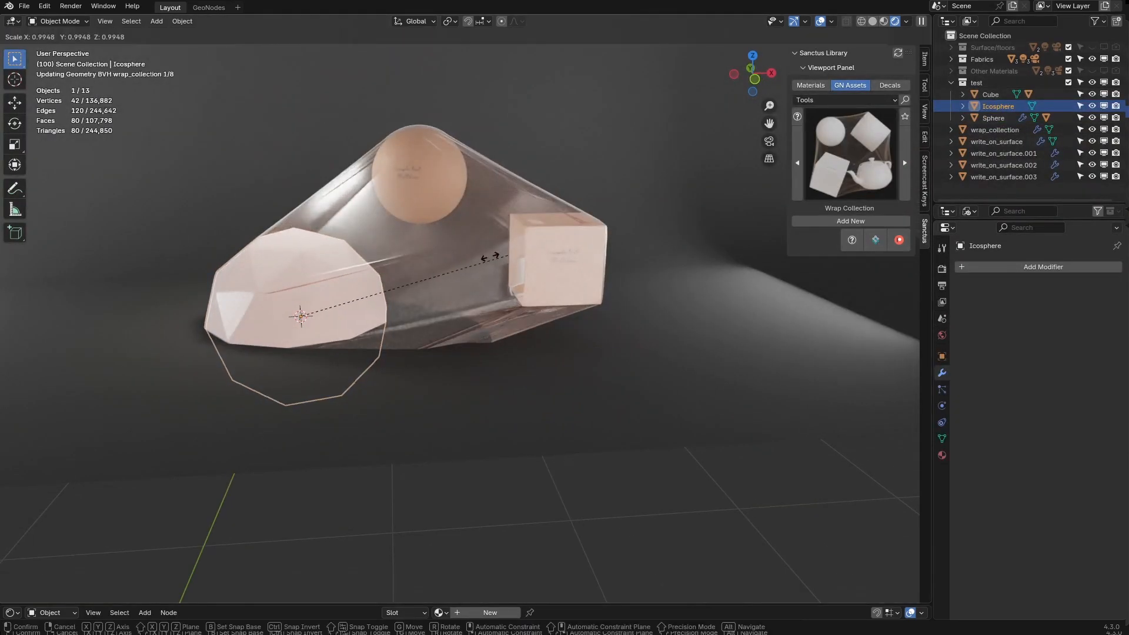
click(406, 266)
key(g)
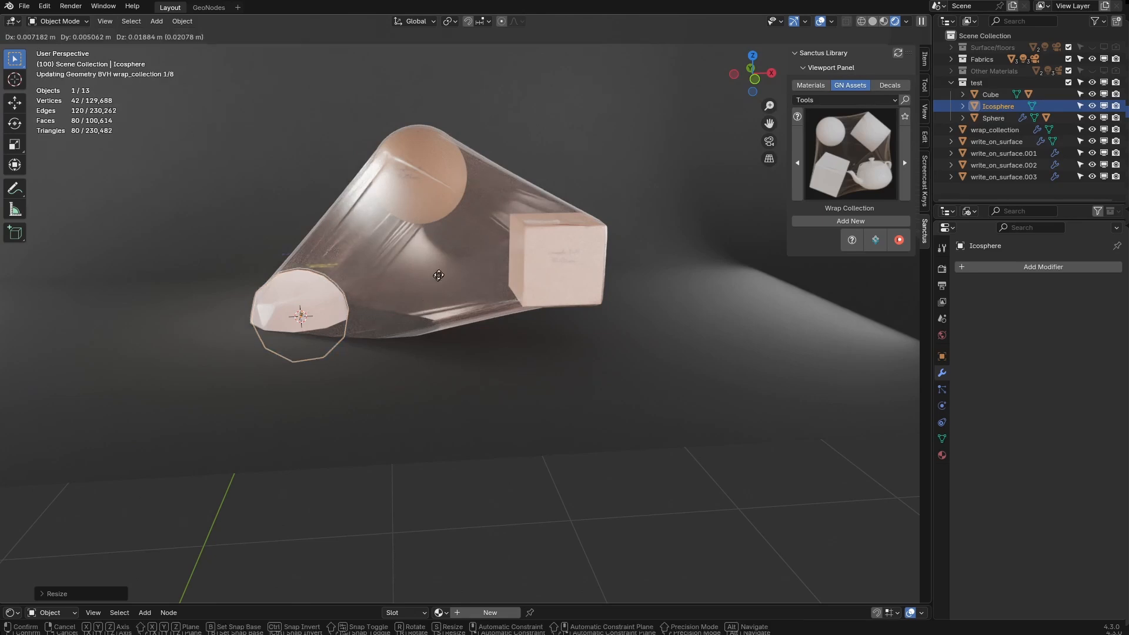
click(426, 236)
- Select the wrap object and import the Film Vinyl 01 material from the library's Fabrics category
click(611, 241)
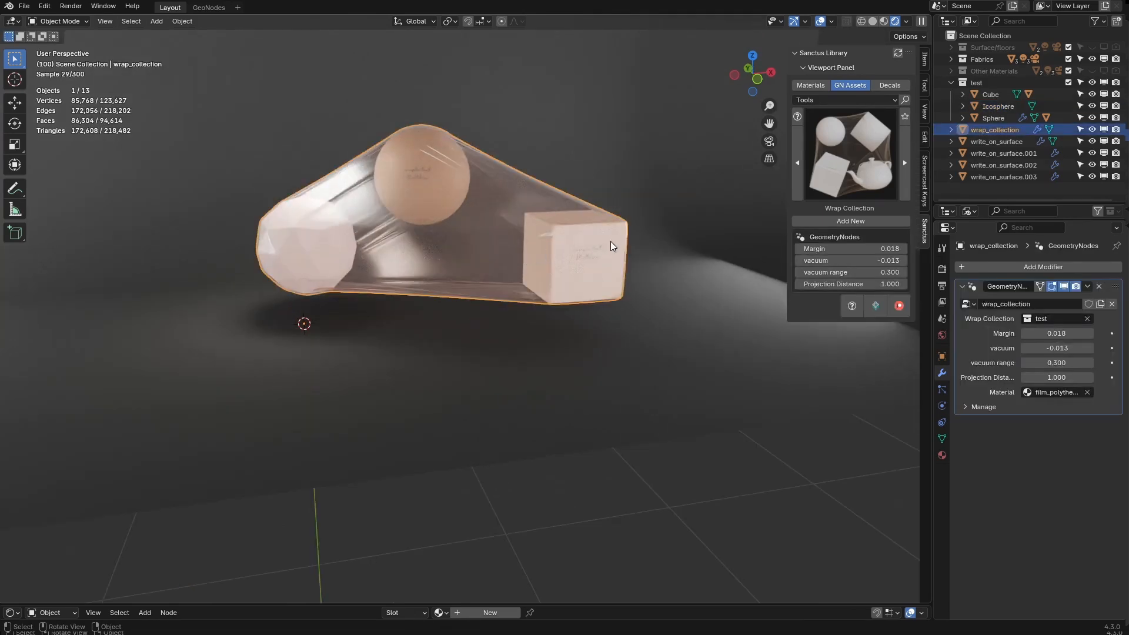
click(857, 139)
click(857, 139)
click(821, 82)
click(829, 100)
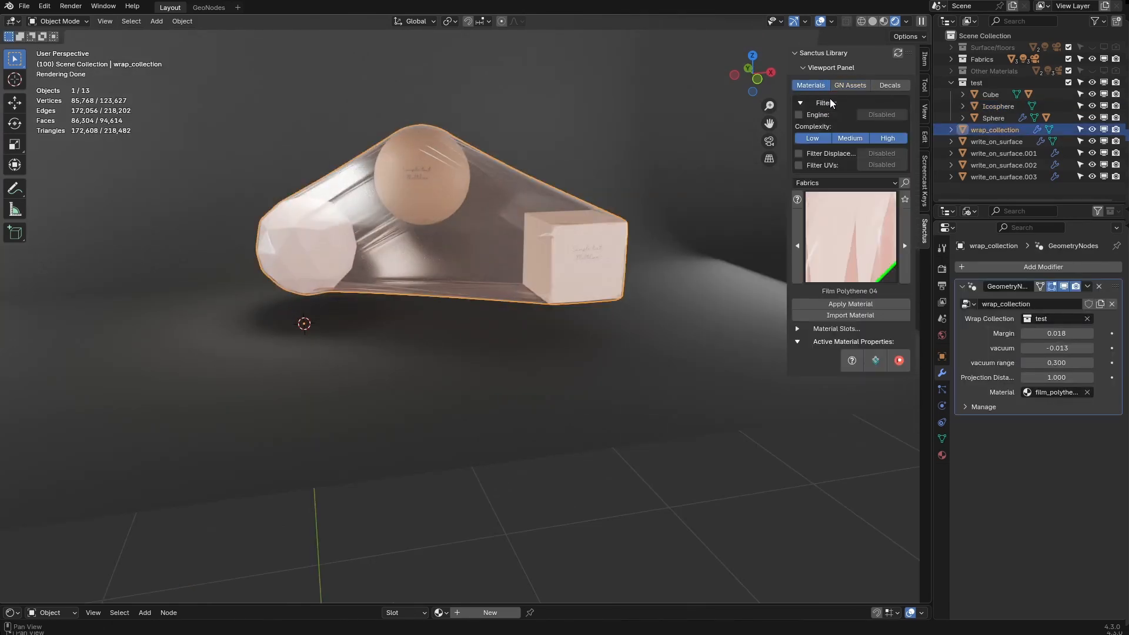
click(830, 100)
click(839, 178)
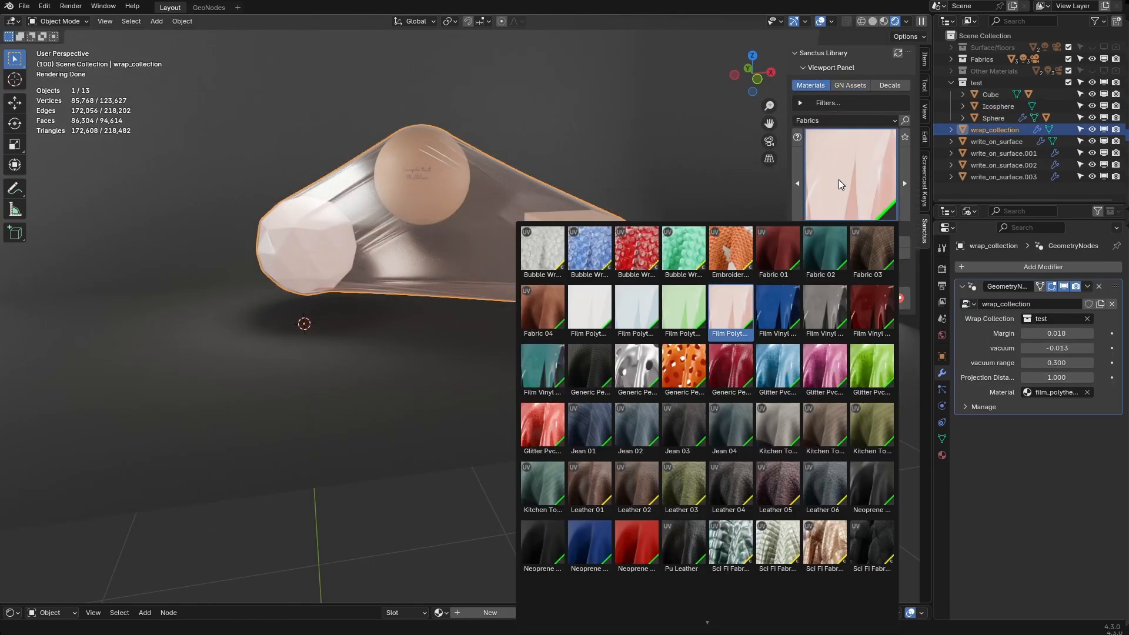
click(778, 309)
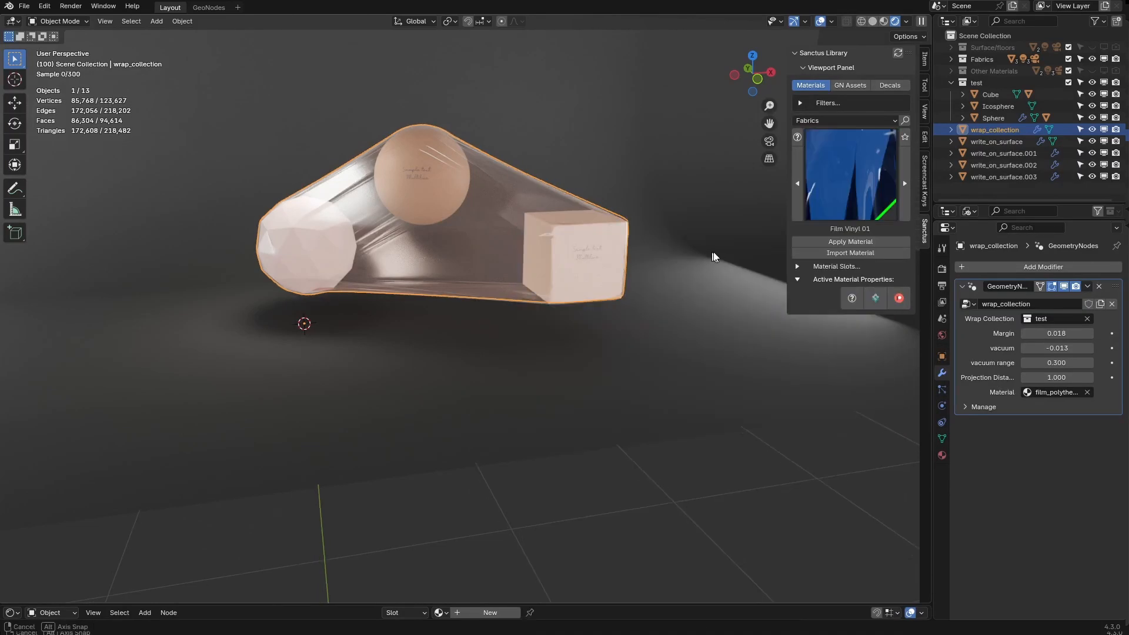
shift+middle_drag(773, 307, 817, 261)
click(845, 254)
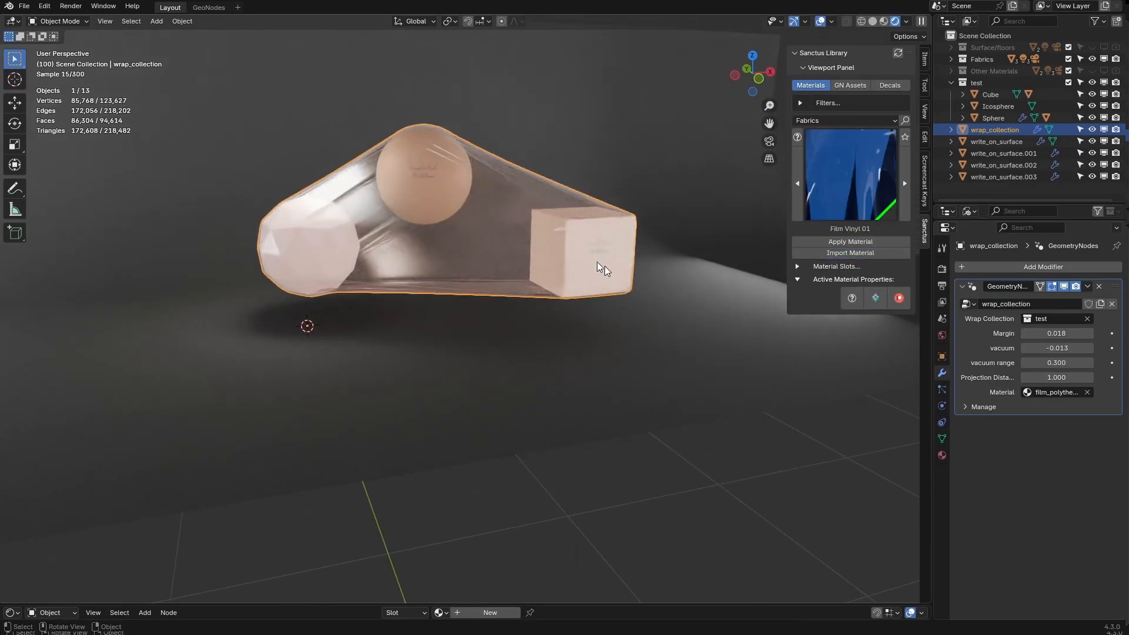
- Set the collection wrap's modifier material to film_vinyl_01
click(1050, 394)
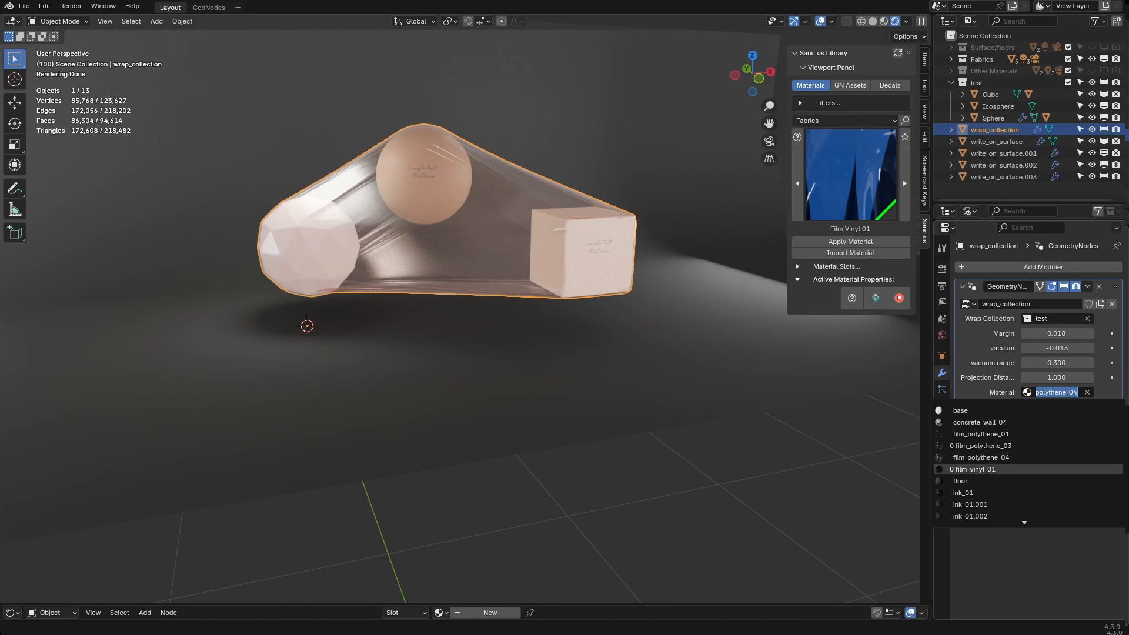
click(1026, 468)
scroll(697, 300, up, 3)
middle_drag(697, 299, 621, 329)
scroll(614, 305, down, 4)
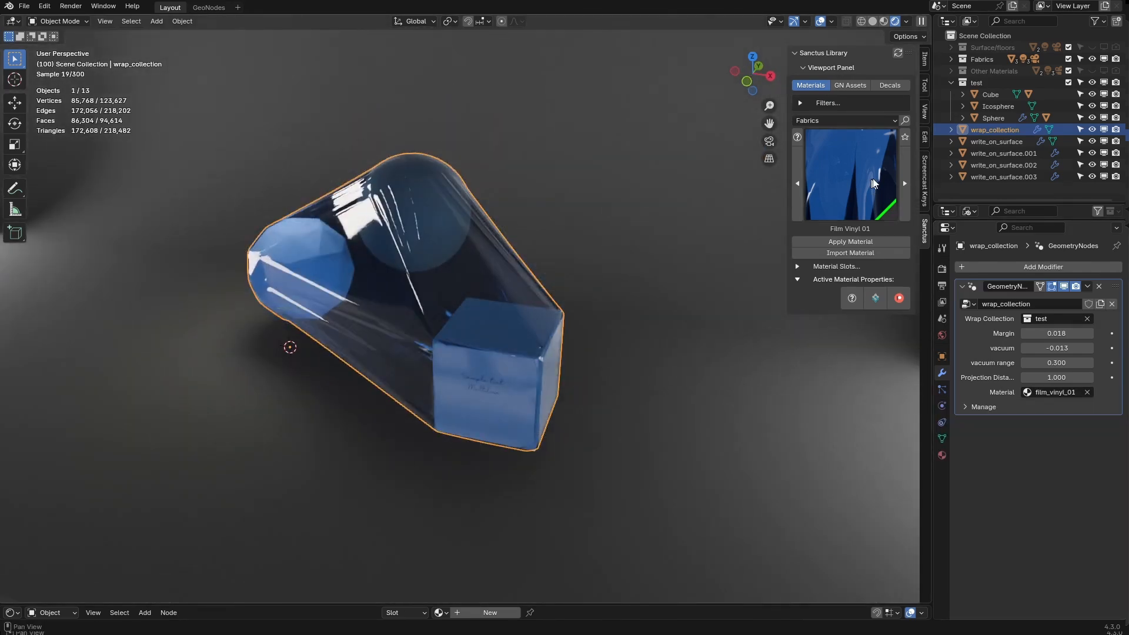
- Import the Film Vinyl 03 library material and assign film_vinyl_03 as the collection wrap's material
click(901, 210)
click(901, 210)
click(850, 241)
click(1056, 392)
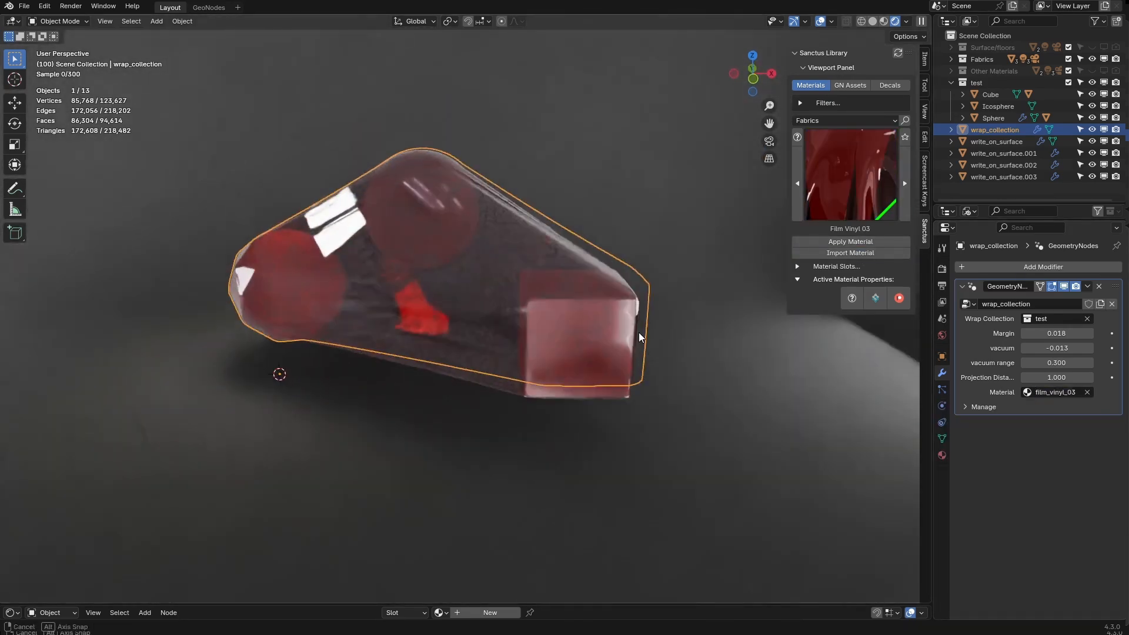
- Raise the sphere well above the cube and icosphere to stretch the wrap, and reselect the wrap object
click(993, 118)
key(g)
click(618, 153)
click(595, 229)
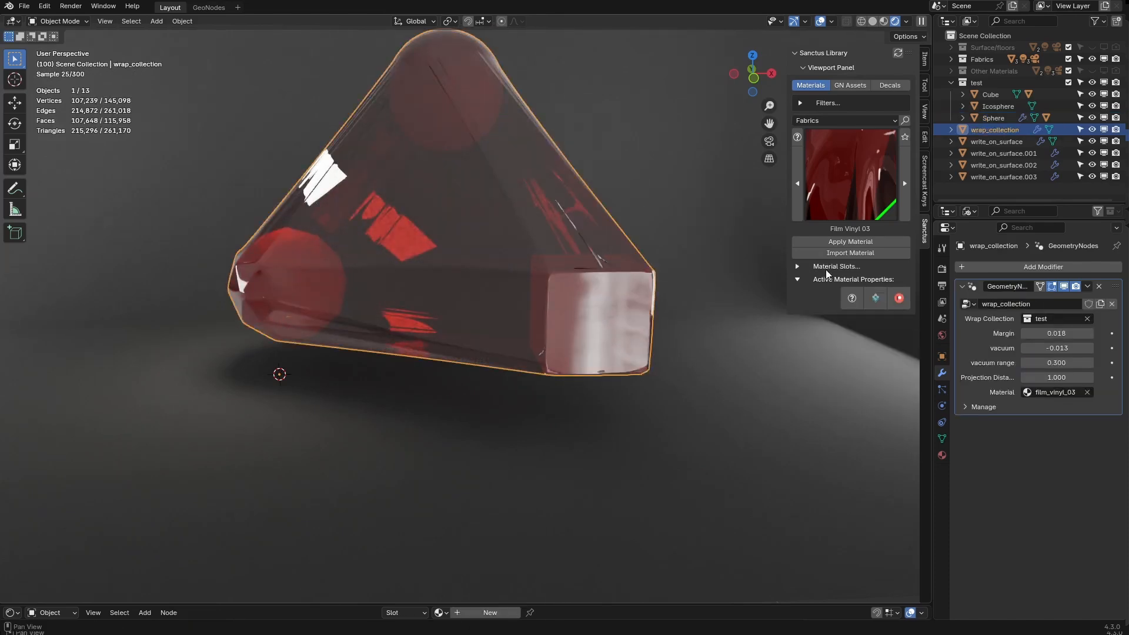
- Return to the geometry-node assets and delete the wrap, its cube, icosphere and sphere, and the write_on_surface objects
click(848, 86)
drag(850, 260, 828, 261)
click(677, 225)
middle_drag(642, 276, 676, 285)
key(Delete)
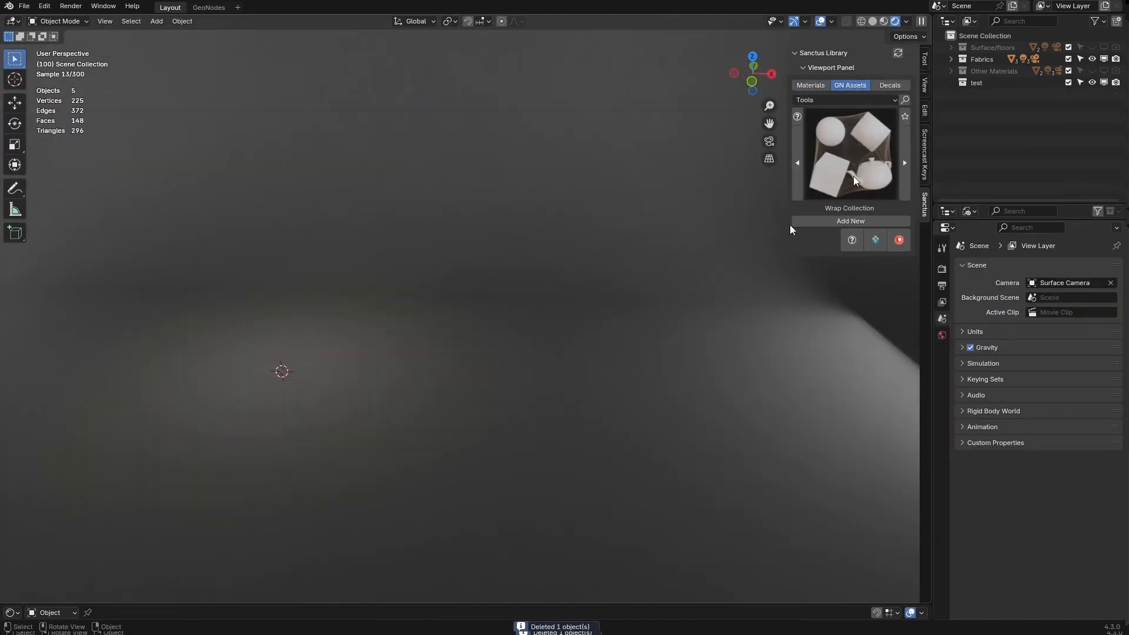
- Add a Monkey mesh and move it about 1.9 m, mostly upward, so it floats above the floor
key(shift+a)
mouse_move(526, 322)
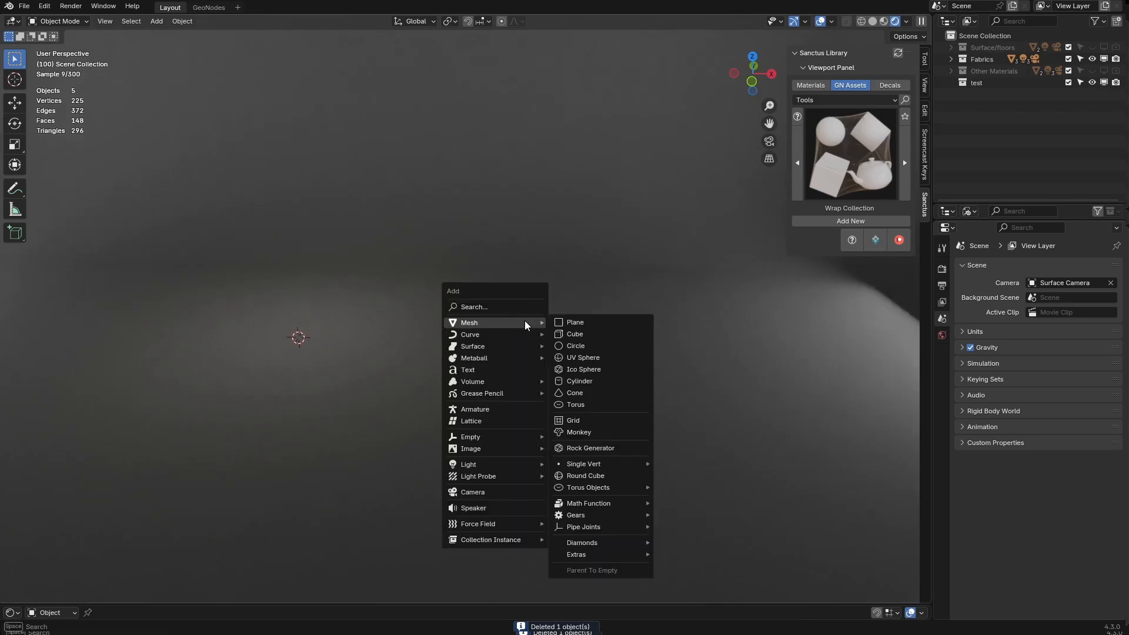
click(591, 432)
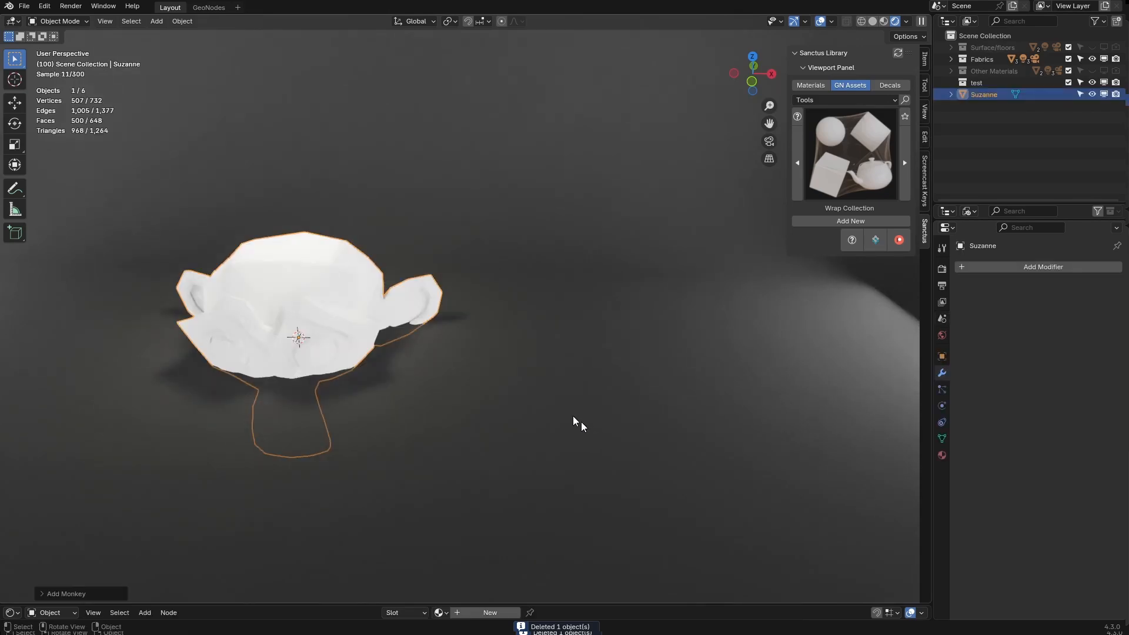
scroll(462, 332, down, 4)
key(g)
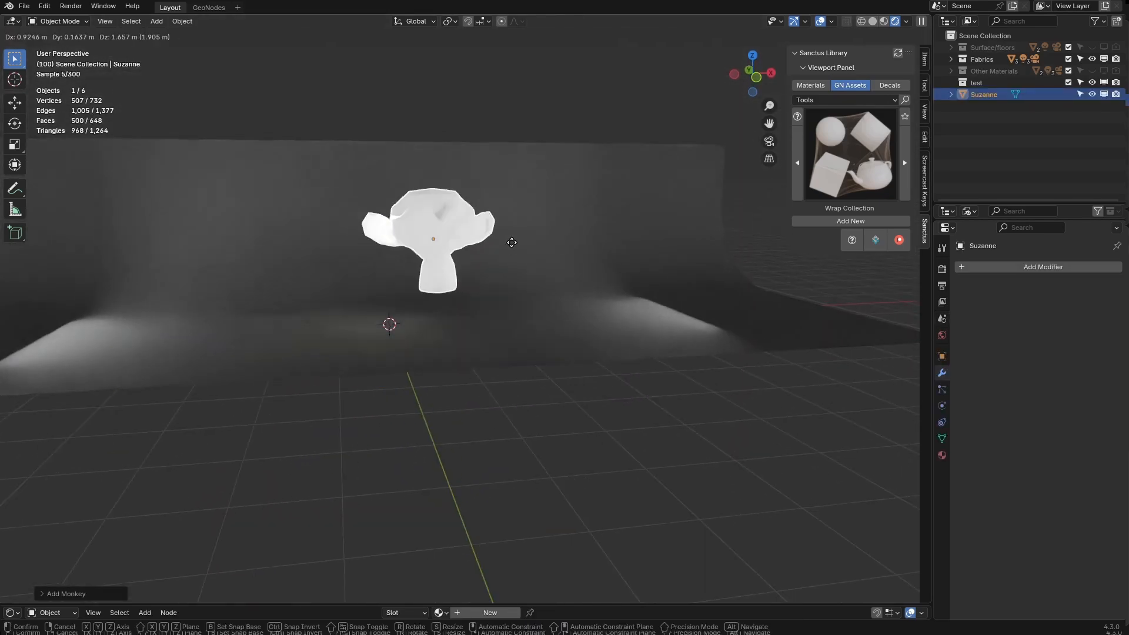
click(509, 242)
scroll(528, 277, up, 2)
middle_drag(530, 249, 527, 254)
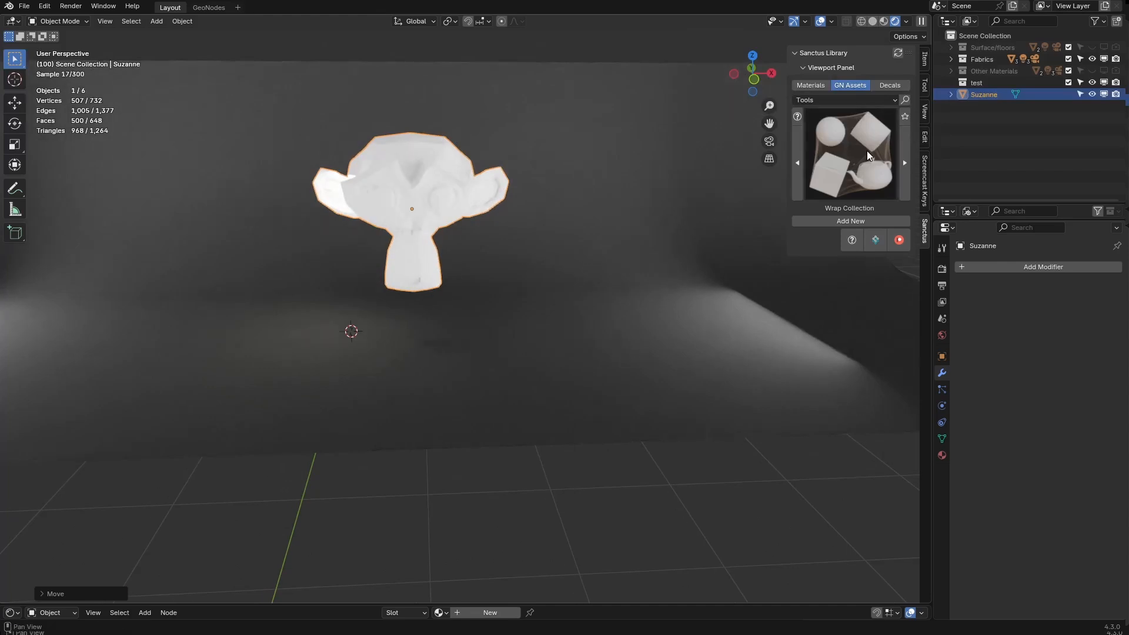
- Apply the Wrap Object geometry-node tool to the monkey head and inspect the film around it
click(905, 163)
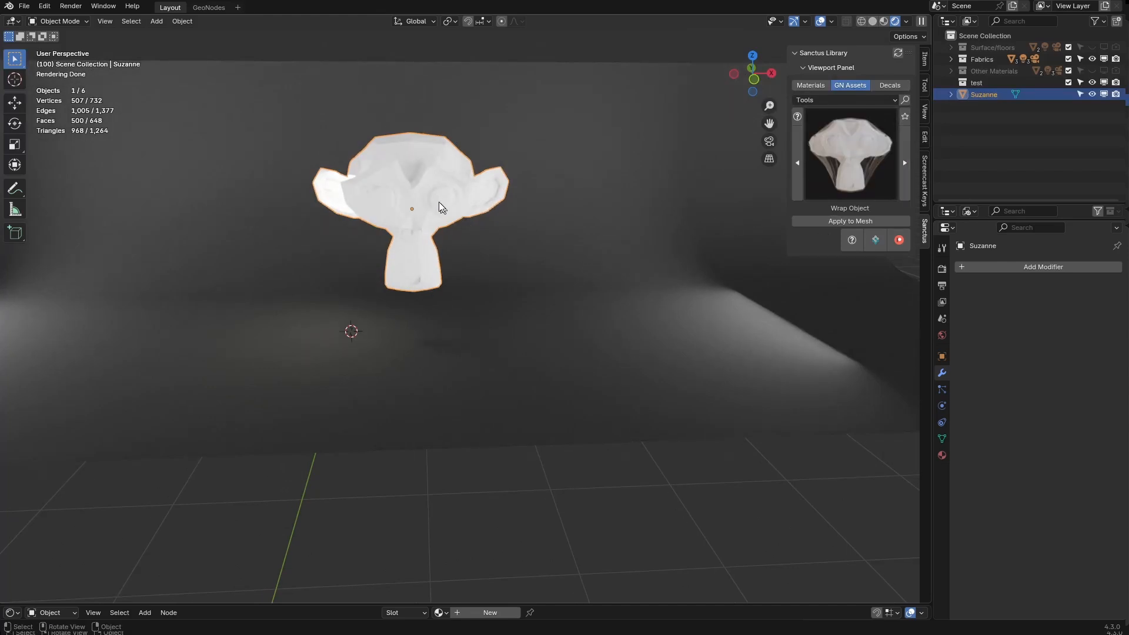
click(849, 222)
mouse_move(532, 251)
middle_down()
mouse_move(576, 245)
mouse_move(443, 215)
middle_up()
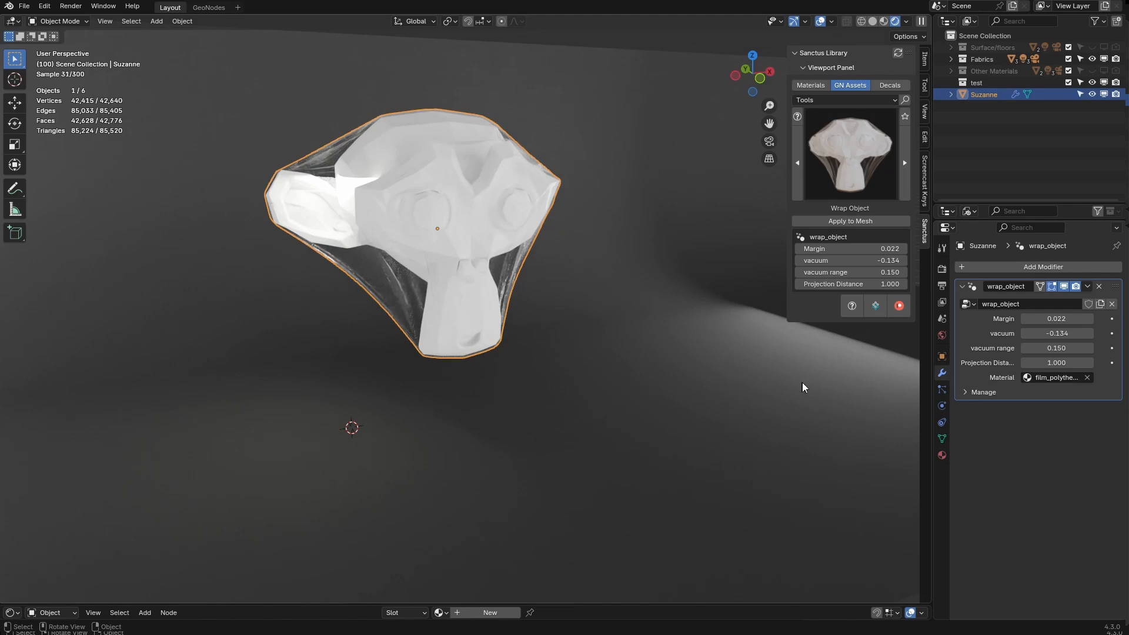
scroll(699, 345, down, 2)
middle_drag(700, 344, 675, 332)
scroll(674, 333, up, 1)
- Set the monkey's Wrap Object material to film_vinyl_03 and view the result from the side
click(1047, 378)
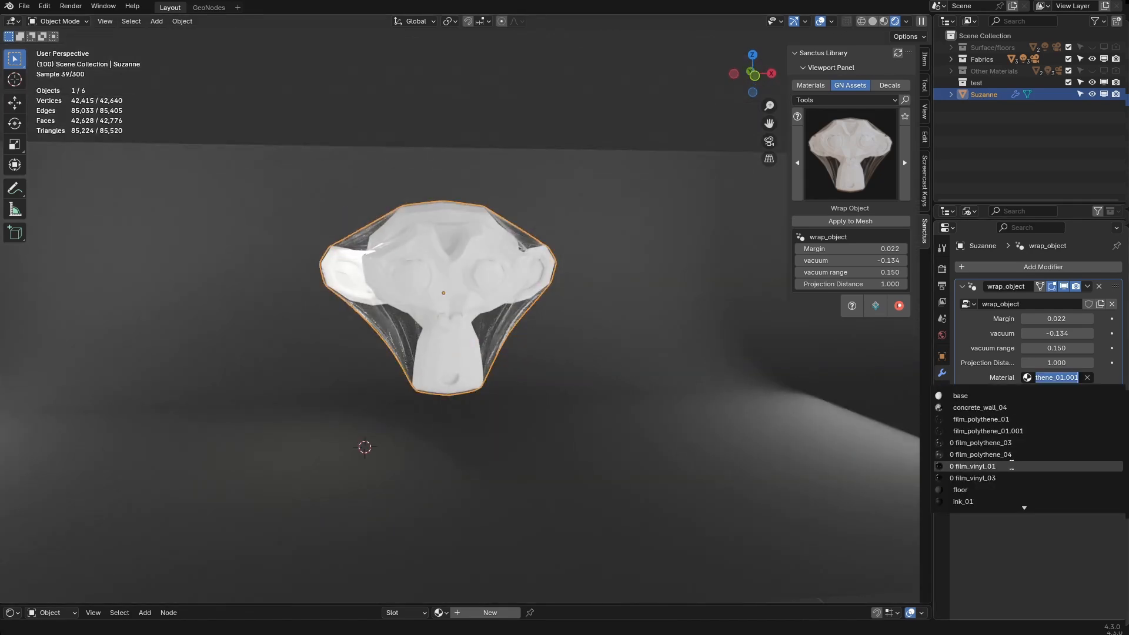
click(973, 478)
middle_drag(632, 360, 576, 355)
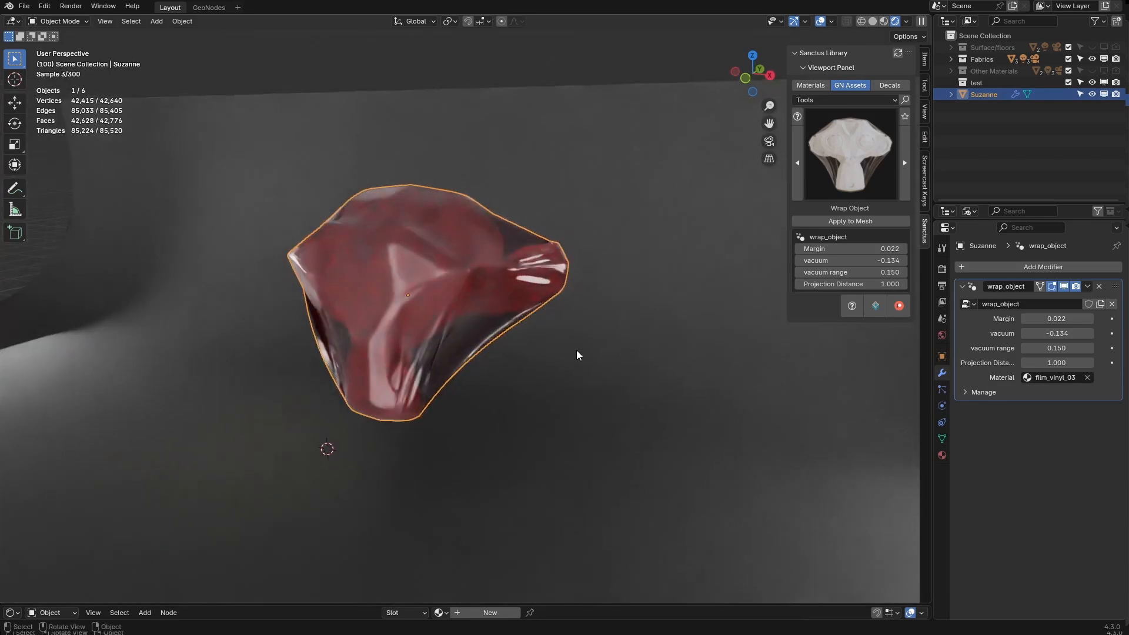